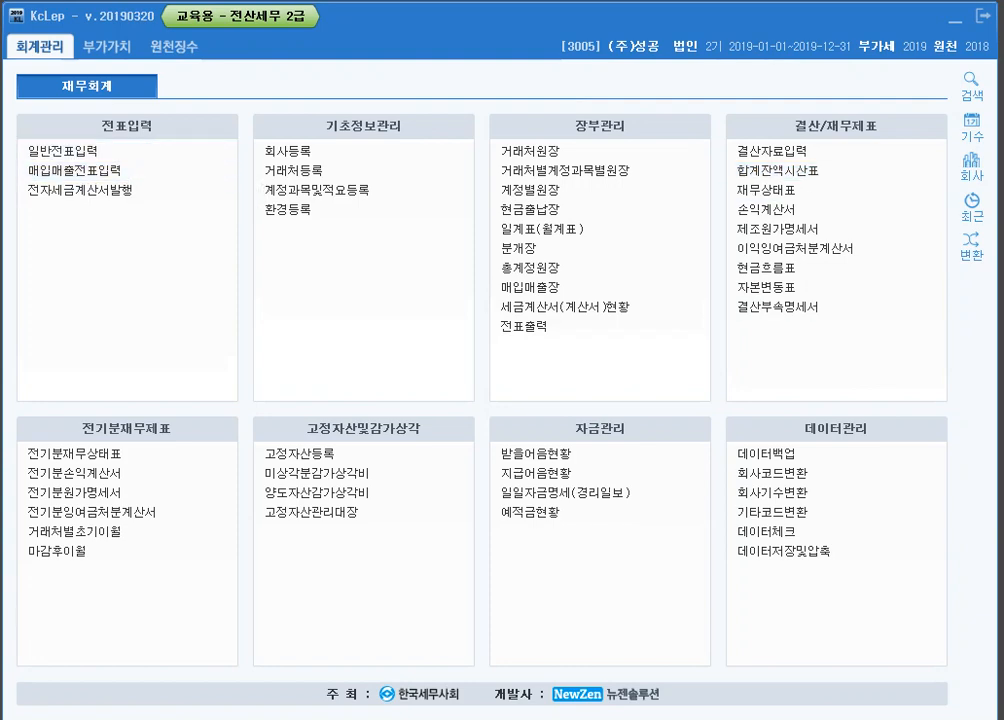
Open 매입매출전표입력 and list the 2019 entries for the month range 01 to 03.
left_click(150, 172)
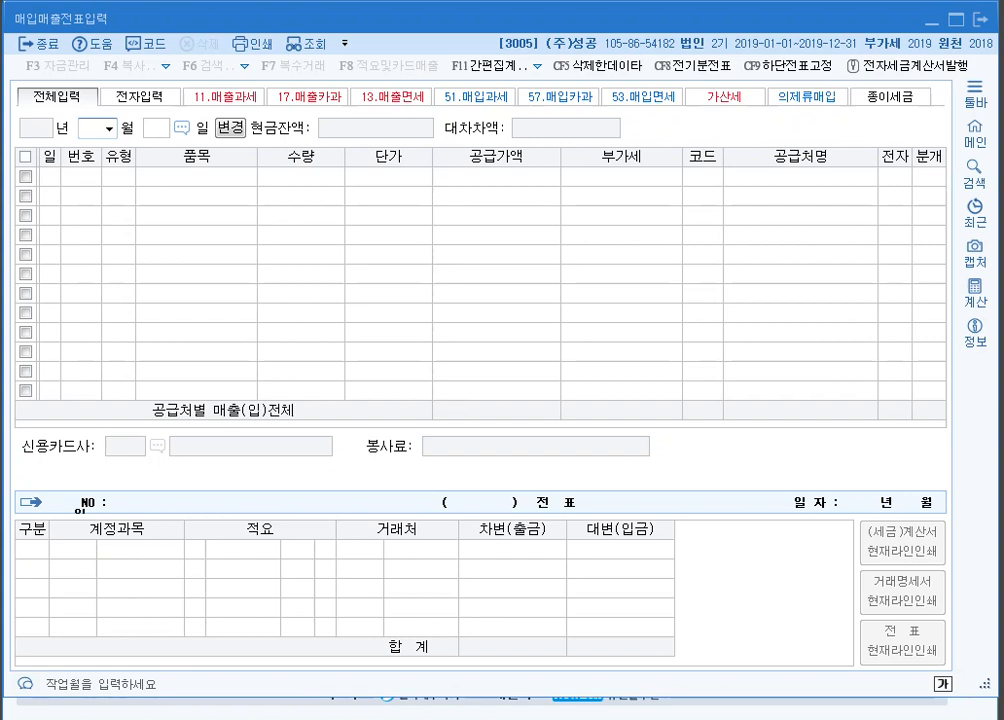
type("02")
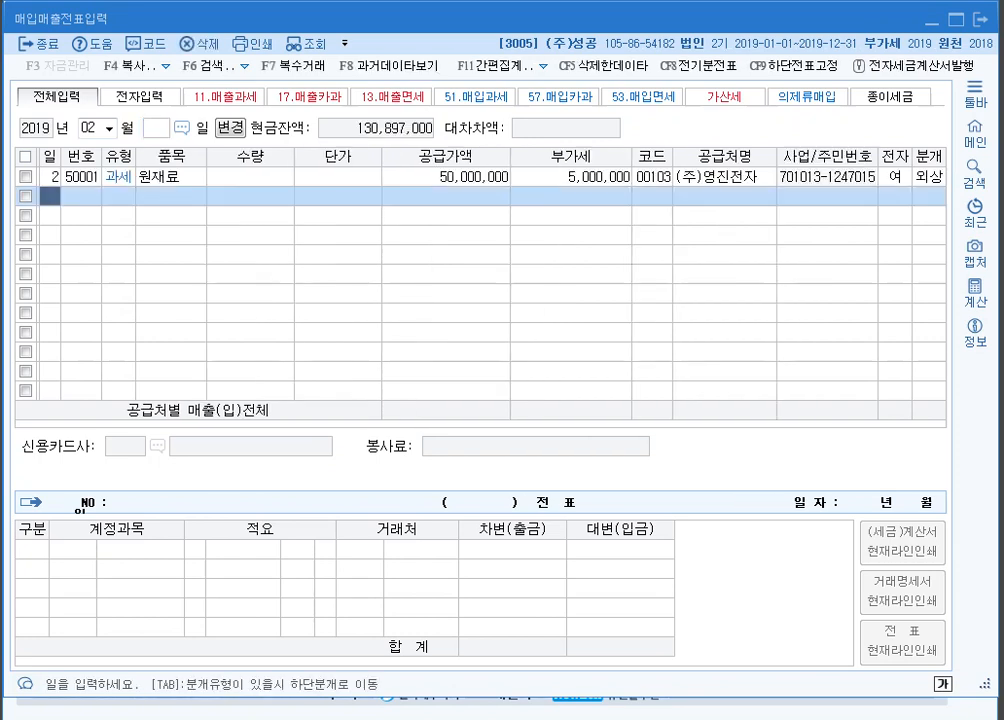
left_click(231, 128)
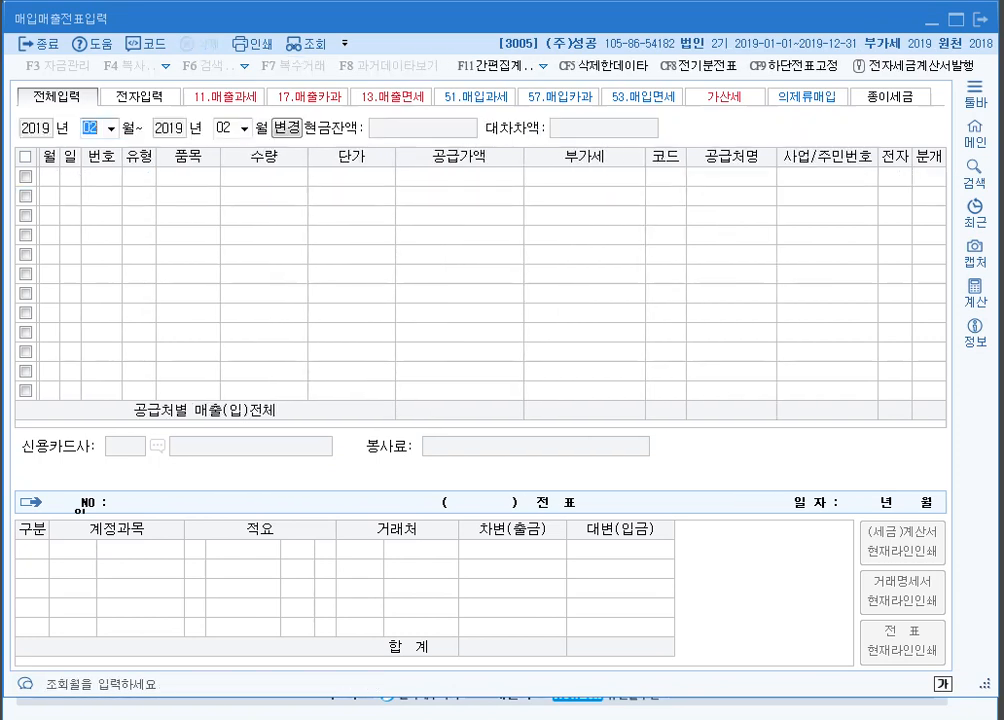
type("0103")
Start a new sales entry dated February 3 with VAT type 11 (과세) and item 제품.
type("02")
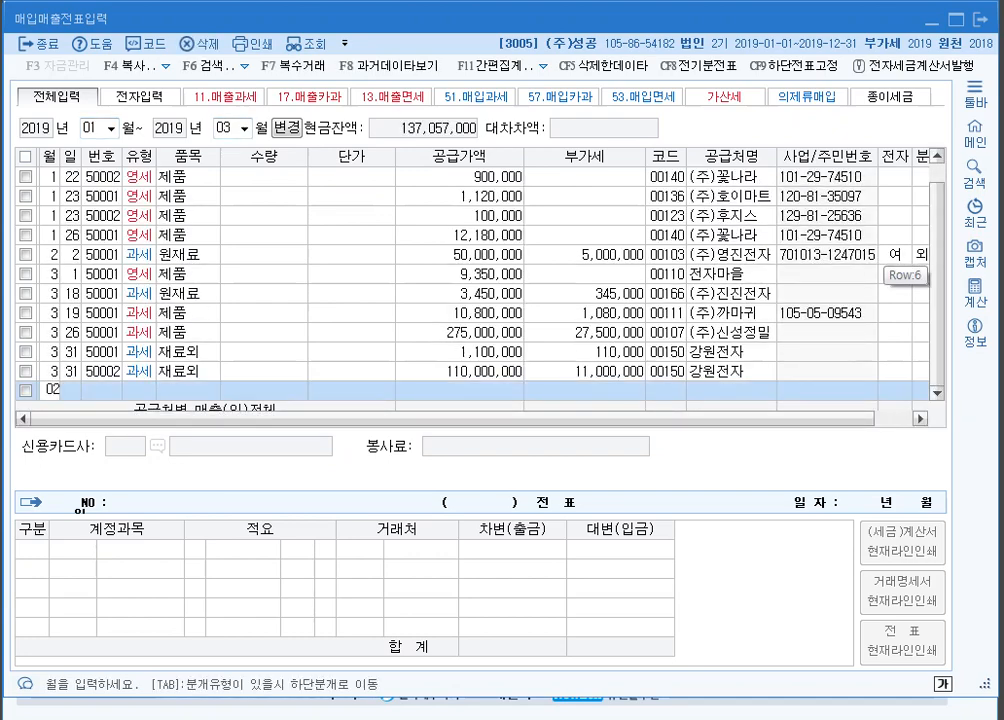
type("3")
key("Return")
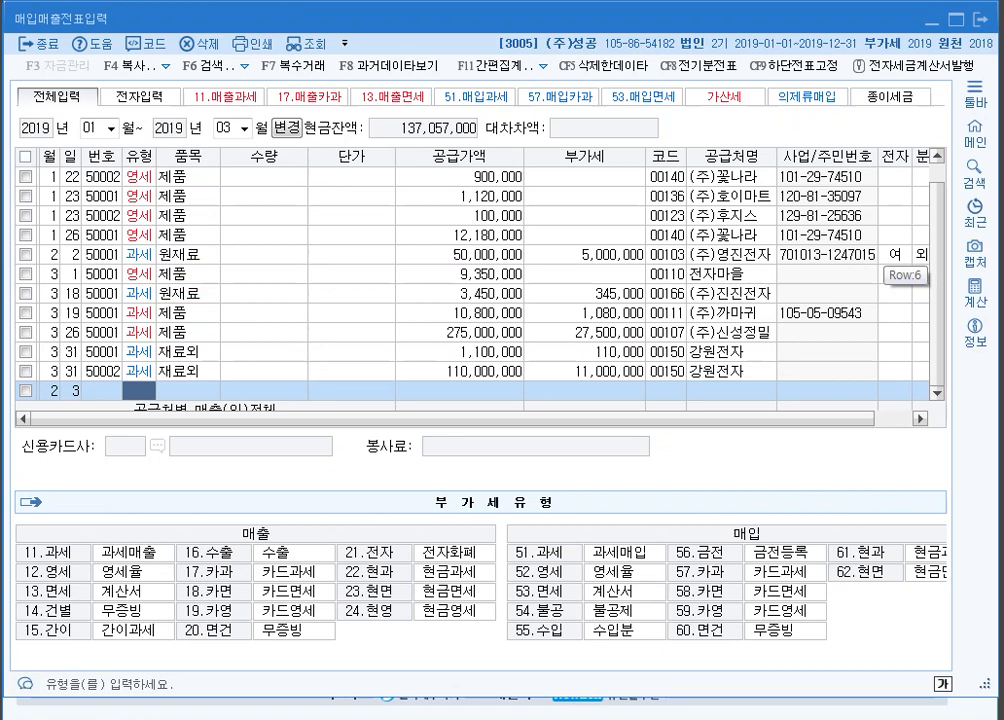
type("11")
key("Return")
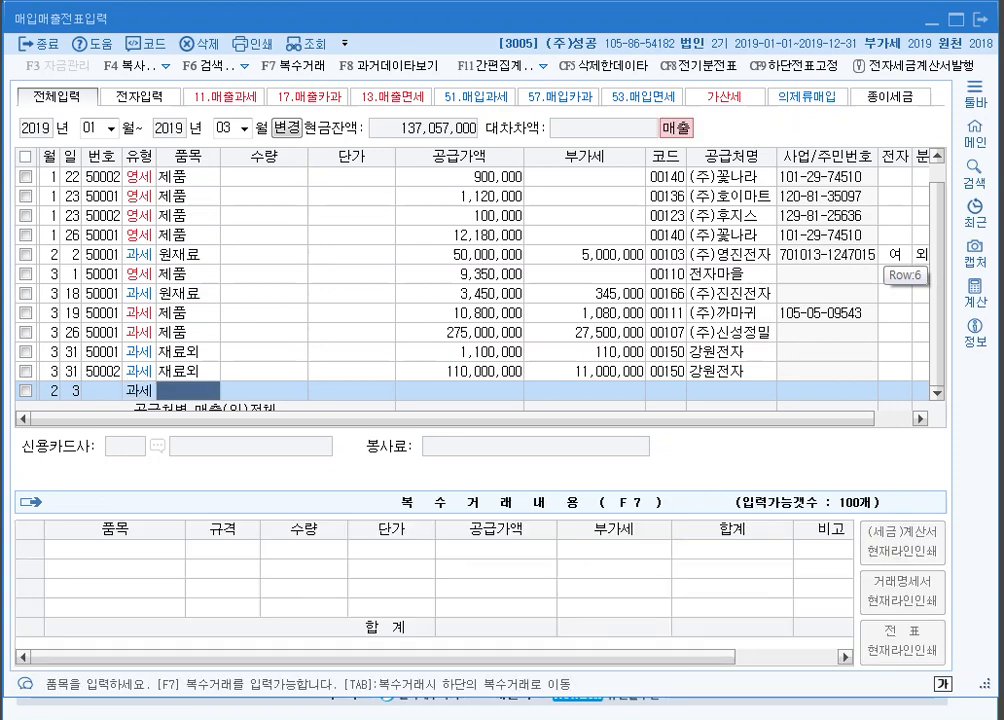
type("제품")
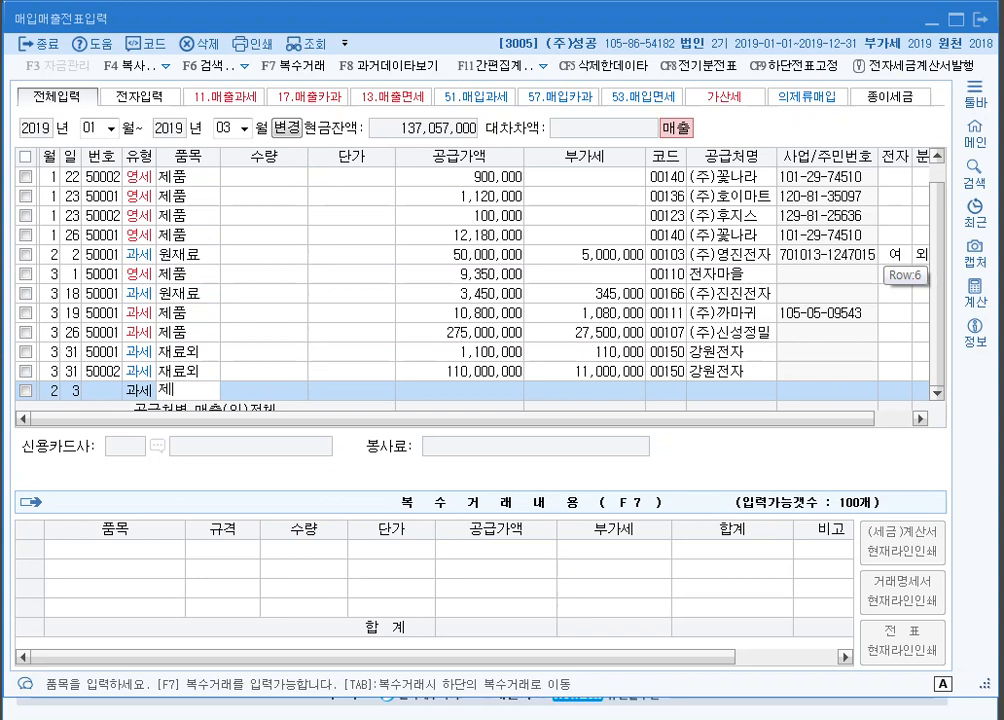
key("Return")
key("Return")
key("Return")
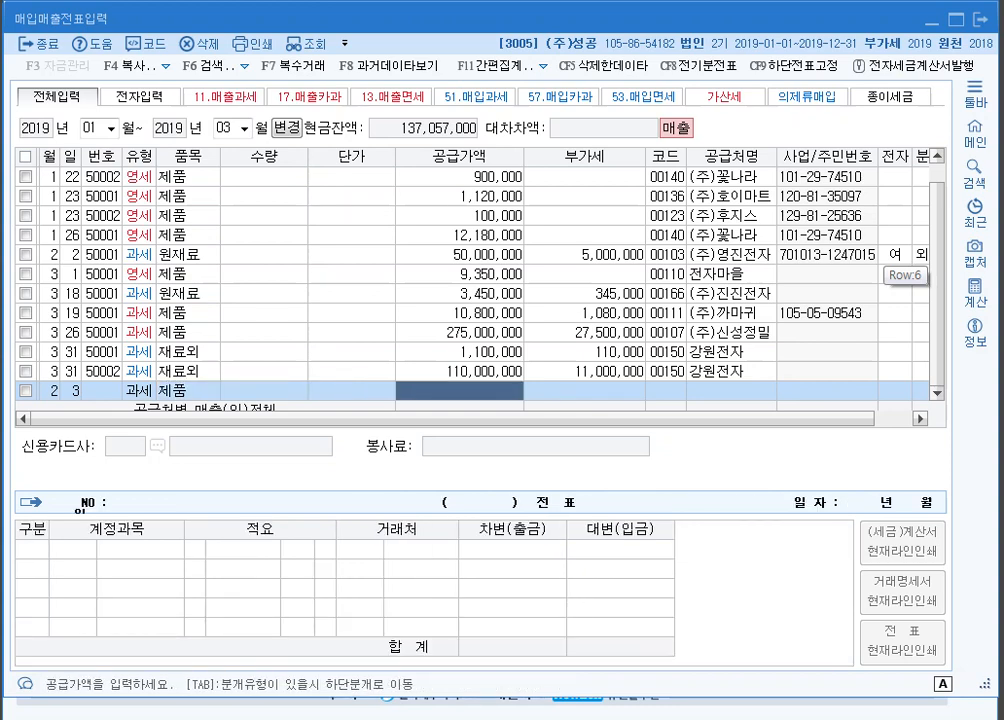
Enter a supply amount of 10,000,000 for the February 3 sale and assign (주)성일산업 as the trading partner.
type("10000000")
key("Return")
key("Return")
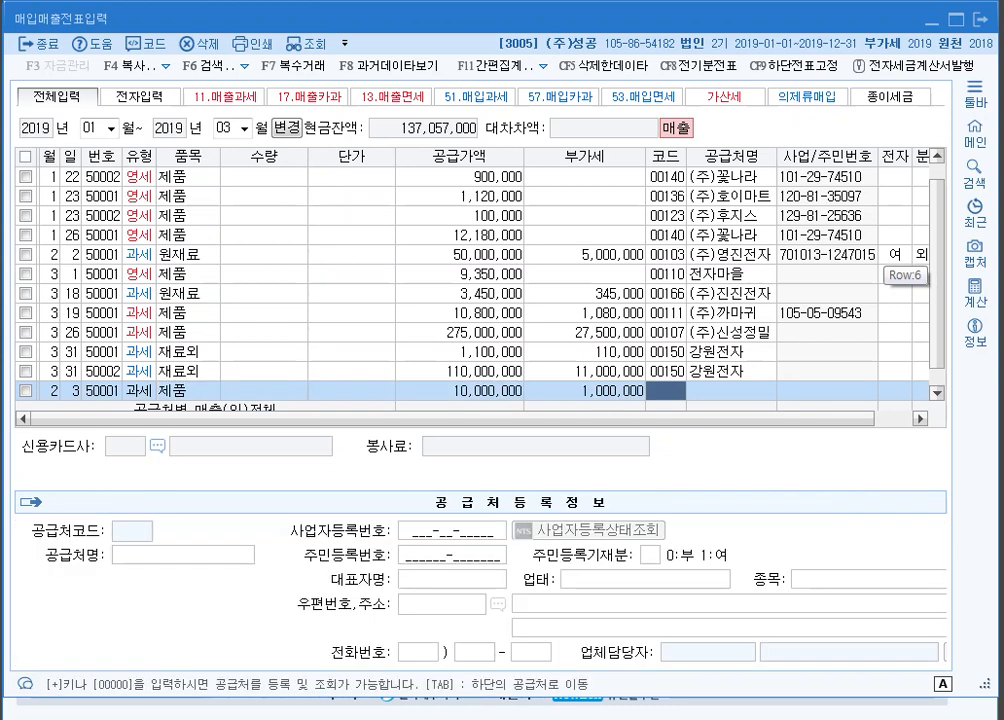
type("성일")
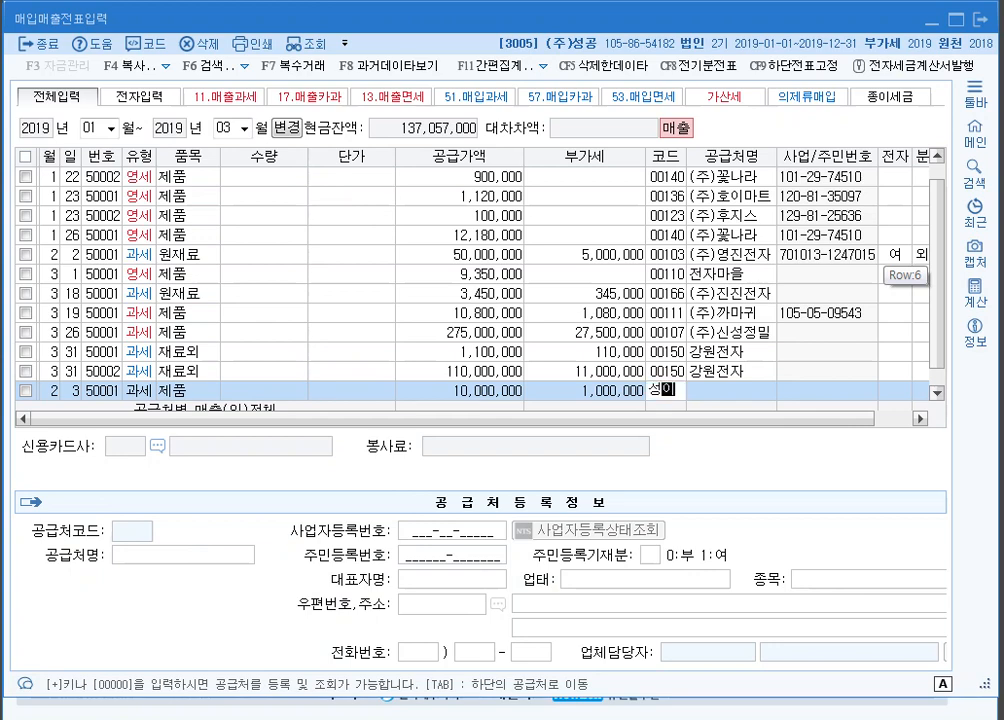
key("Return")
key("Return")
key("Return")
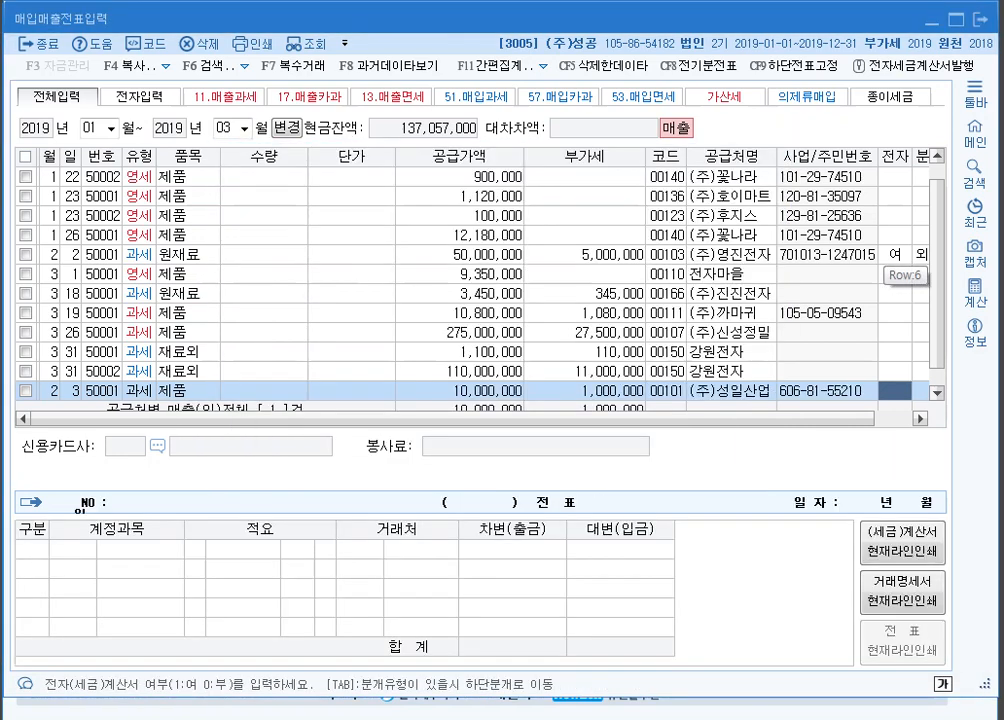
Mark the February 3 sale's tax invoice as electronic (여) and set its journal type to 외상 (2).
type("1")
key("Return")
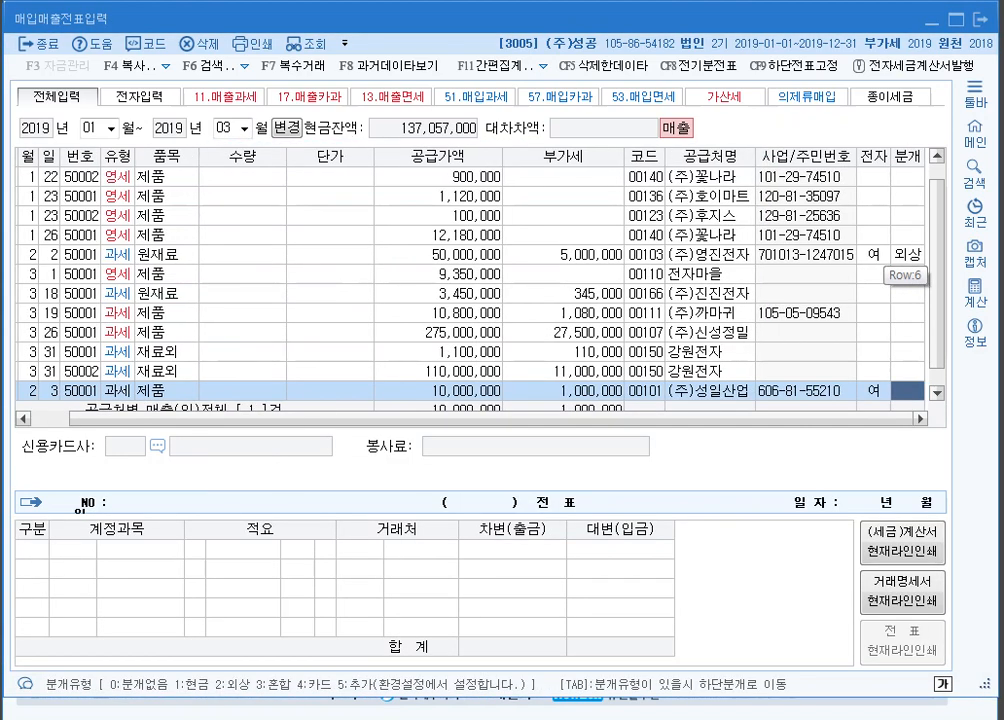
type("2")
key("Return")
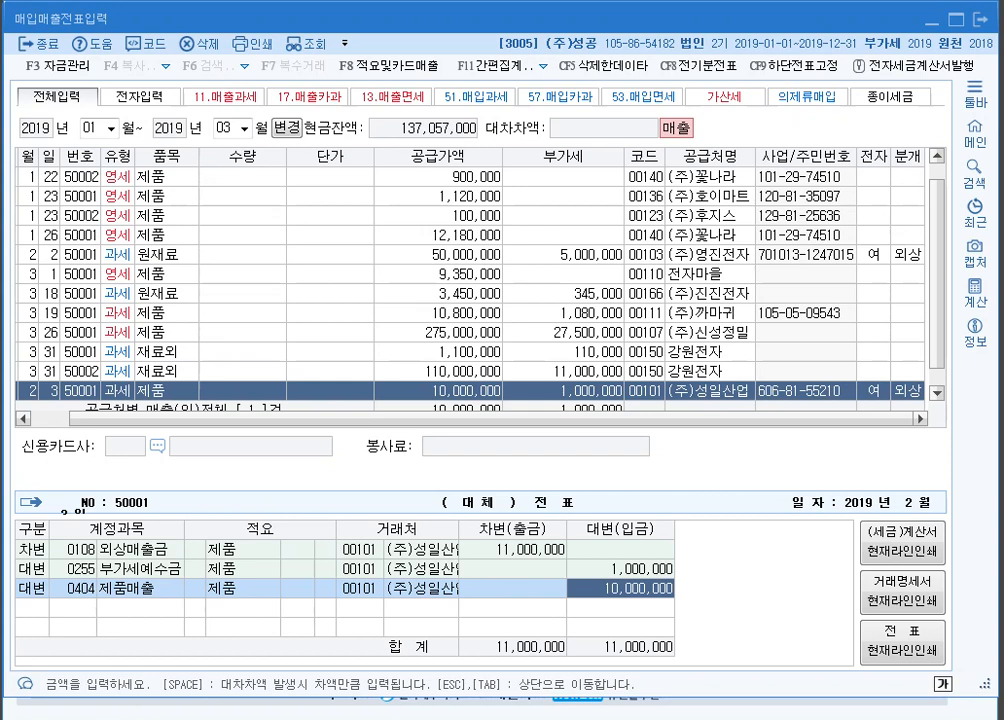
key("Escape")
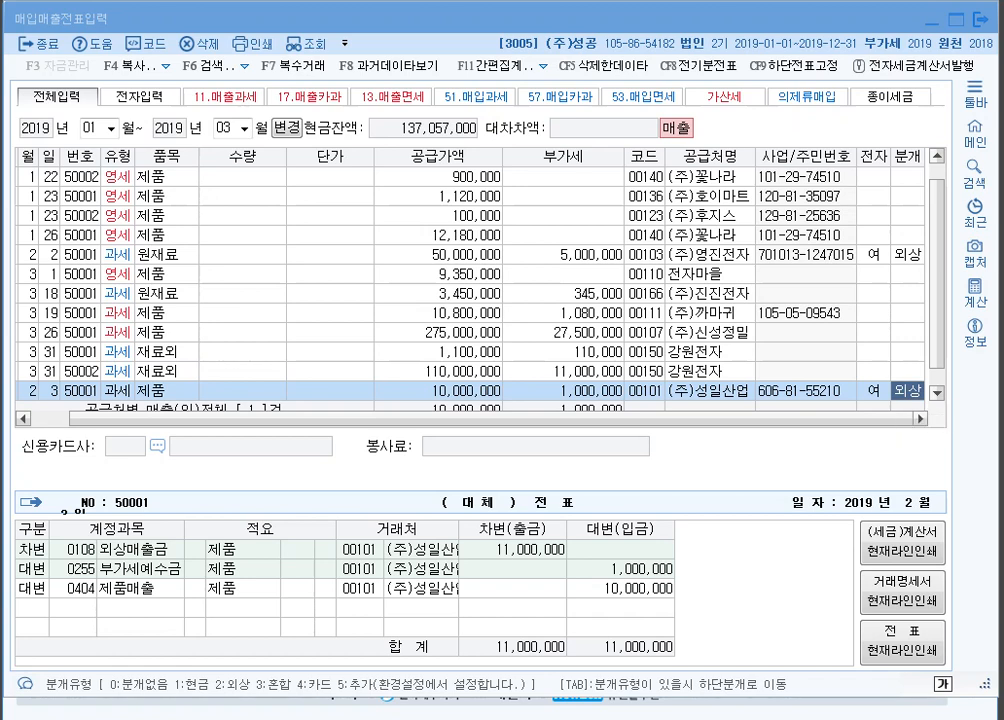
left_click(937, 393)
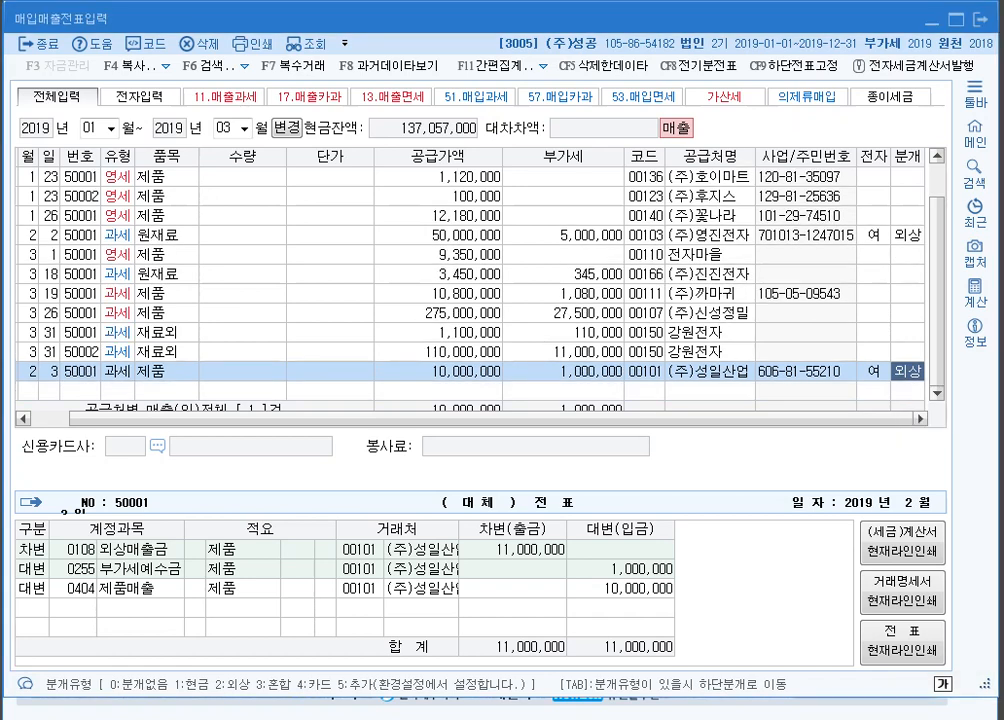
left_click_drag(998, 400, 1002, 400)
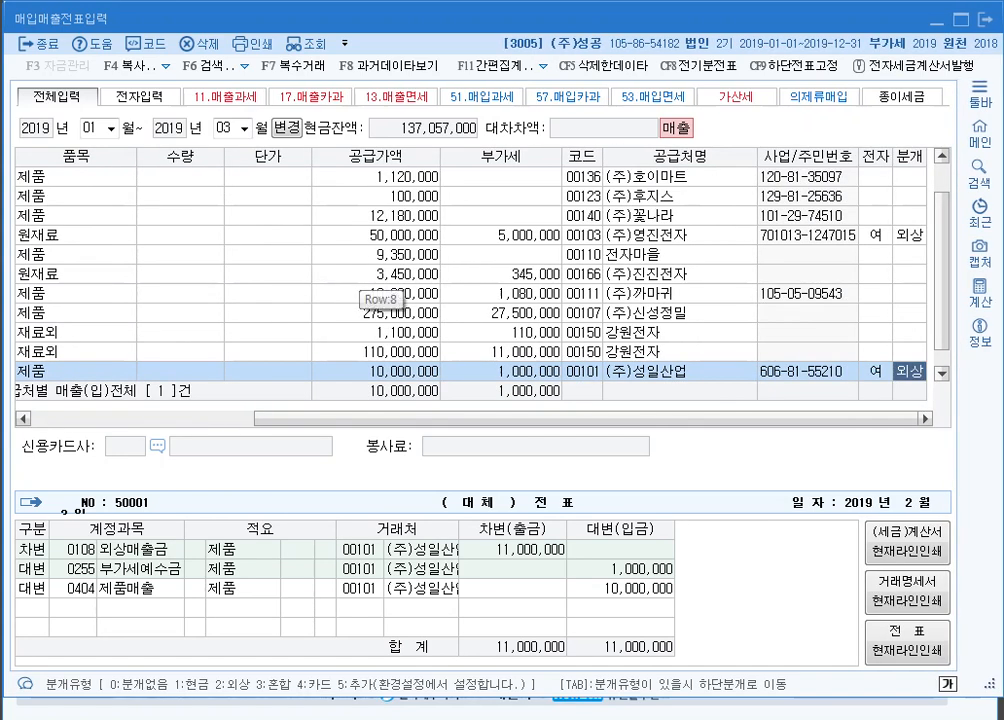
left_click_drag(4, 300, 0, 300)
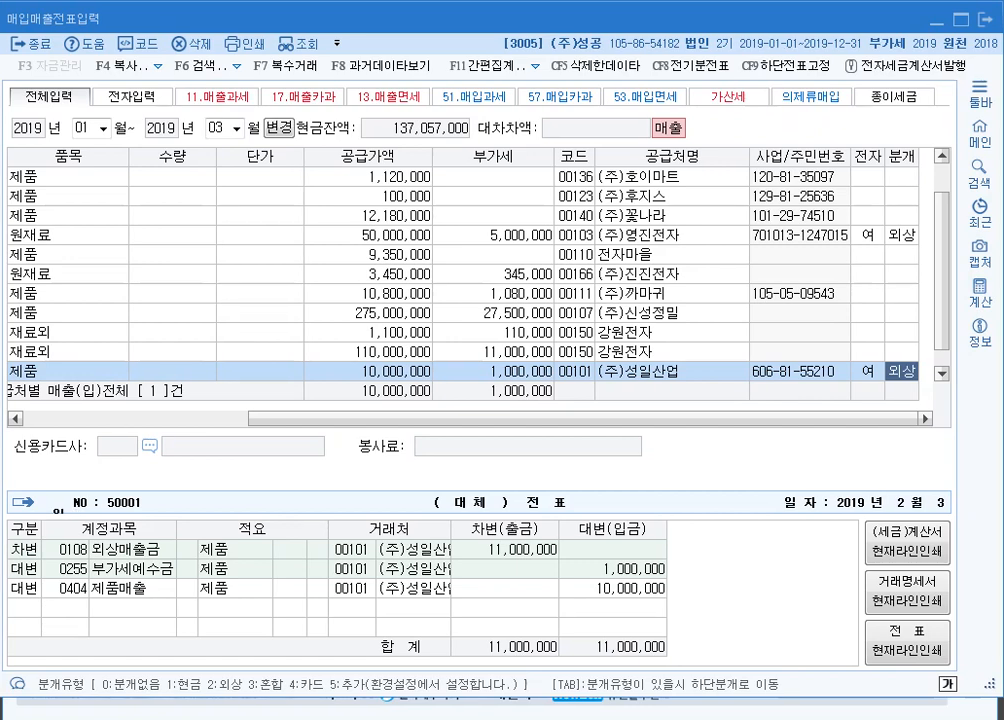
left_click_drag(350, 419, 125, 419)
left_click(131, 371)
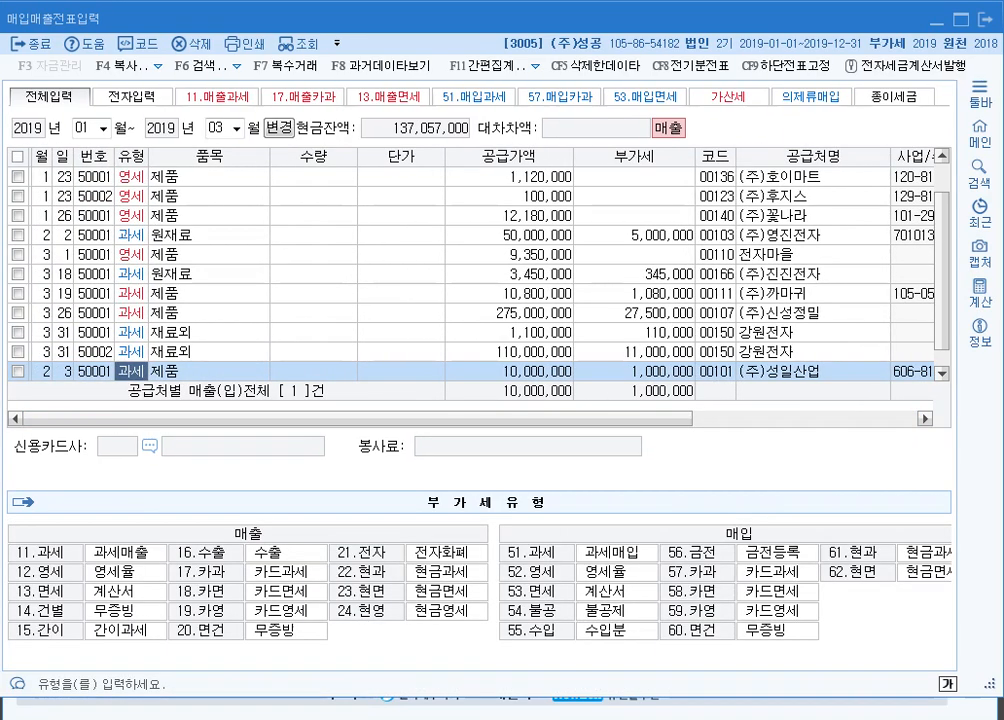
left_click(161, 371)
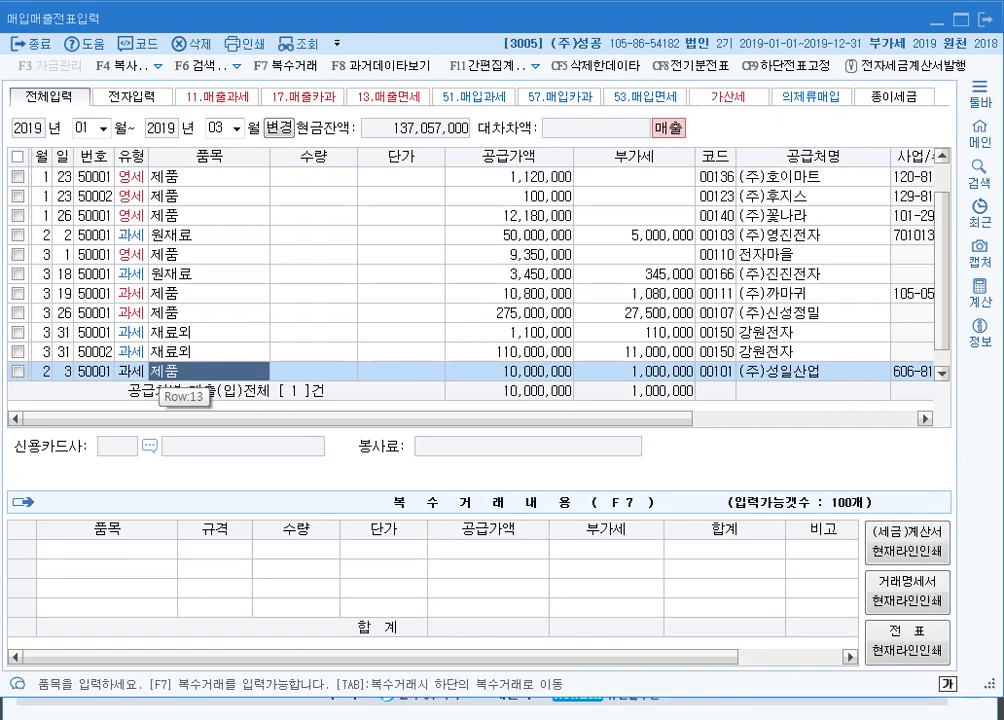
left_click(138, 371)
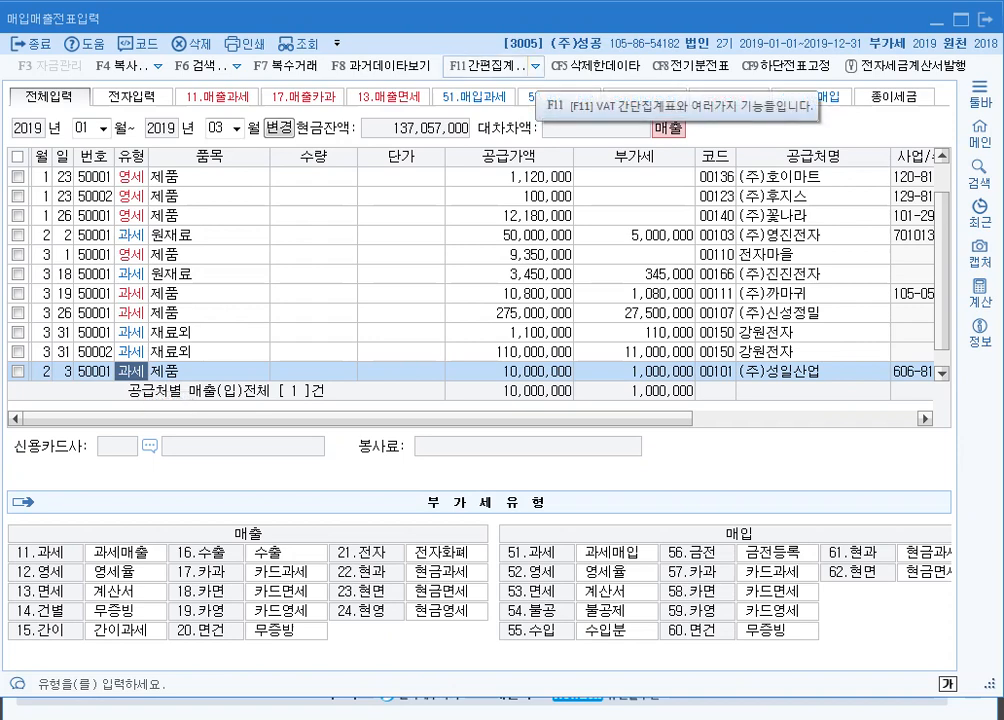
left_click(536, 65)
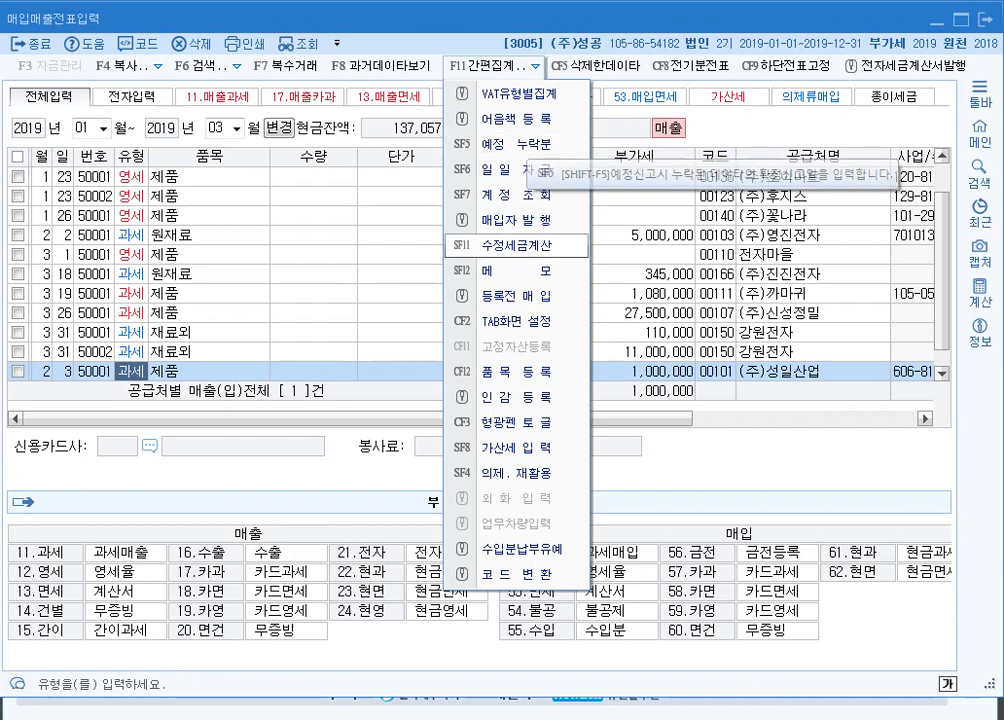
left_click(140, 373)
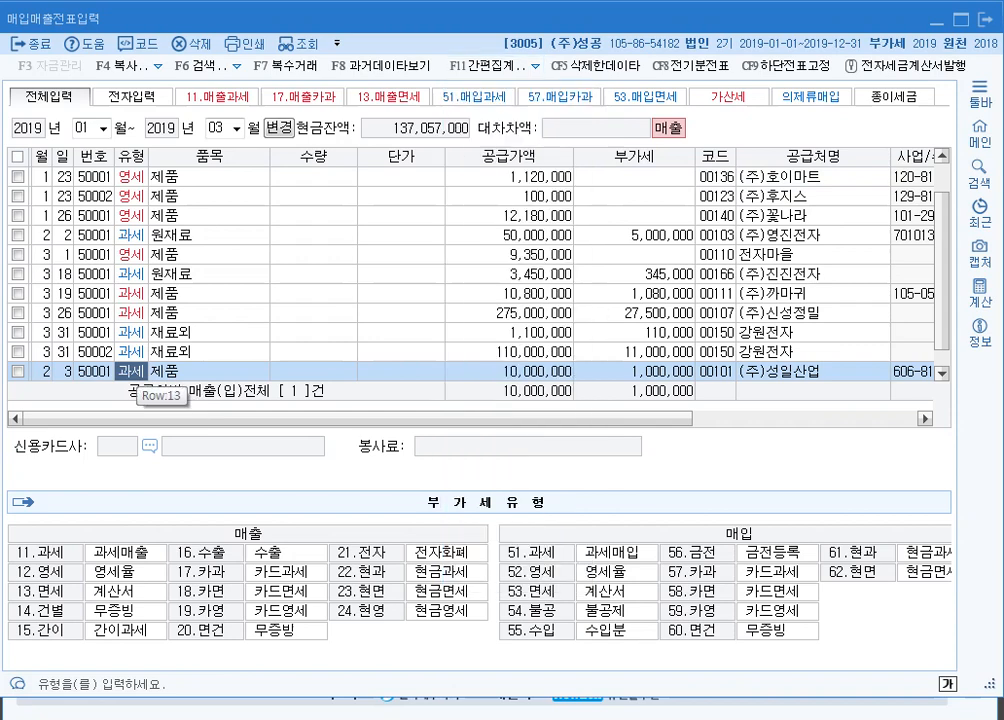
key("Return")
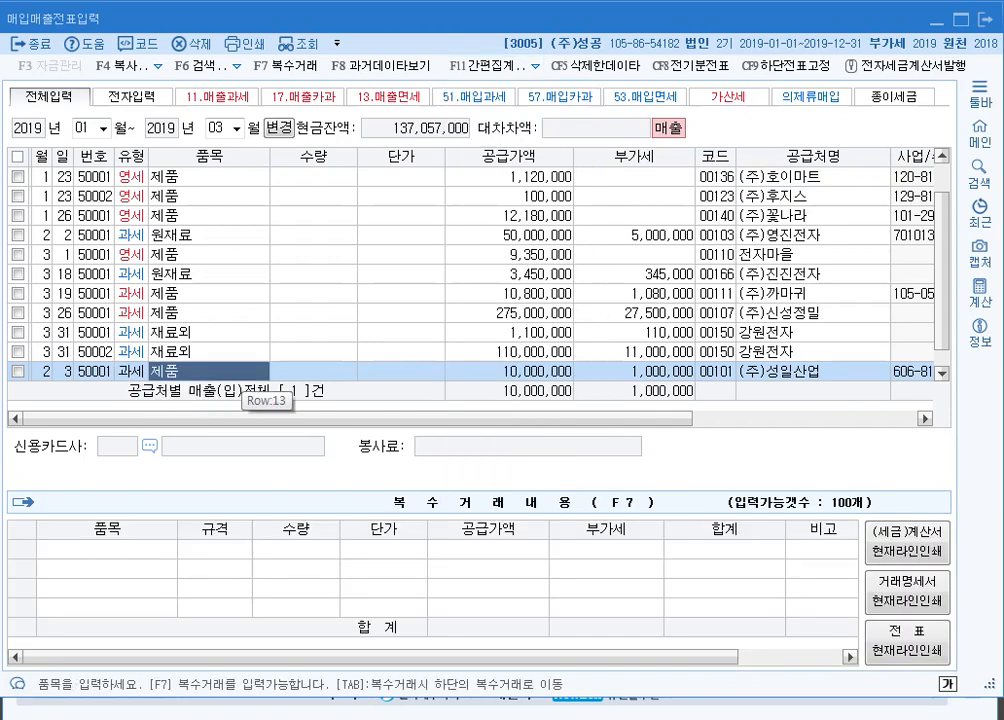
Flag the February 3 (주)성일산업 sale as 예정신고 누락분, with the 확정신고 period starting in April 2019.
left_click(140, 373)
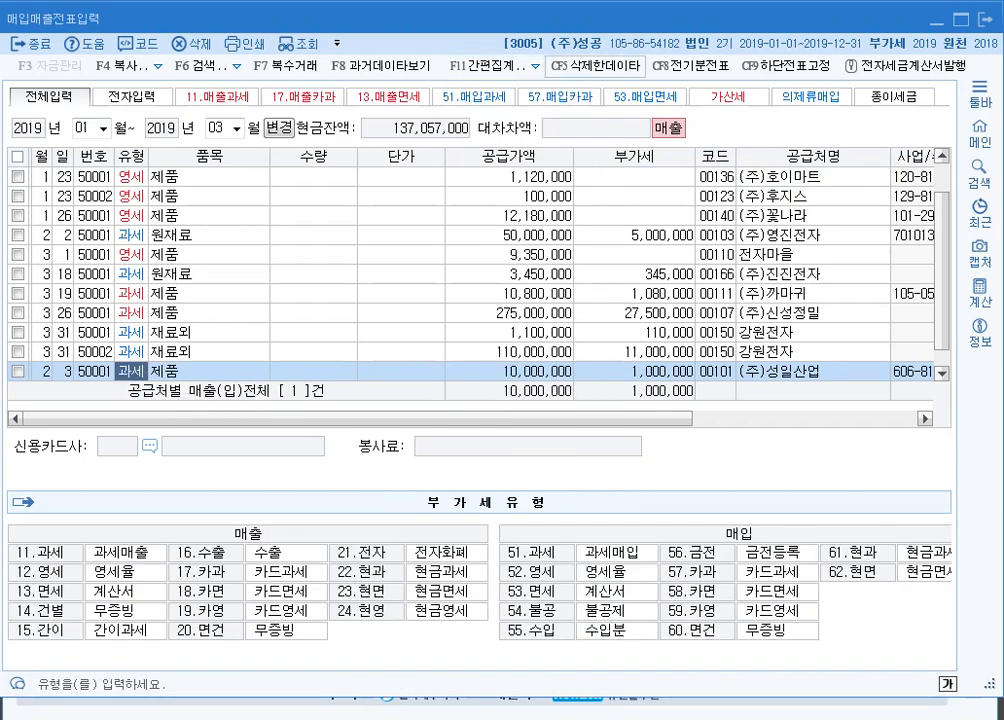
left_click(530, 65)
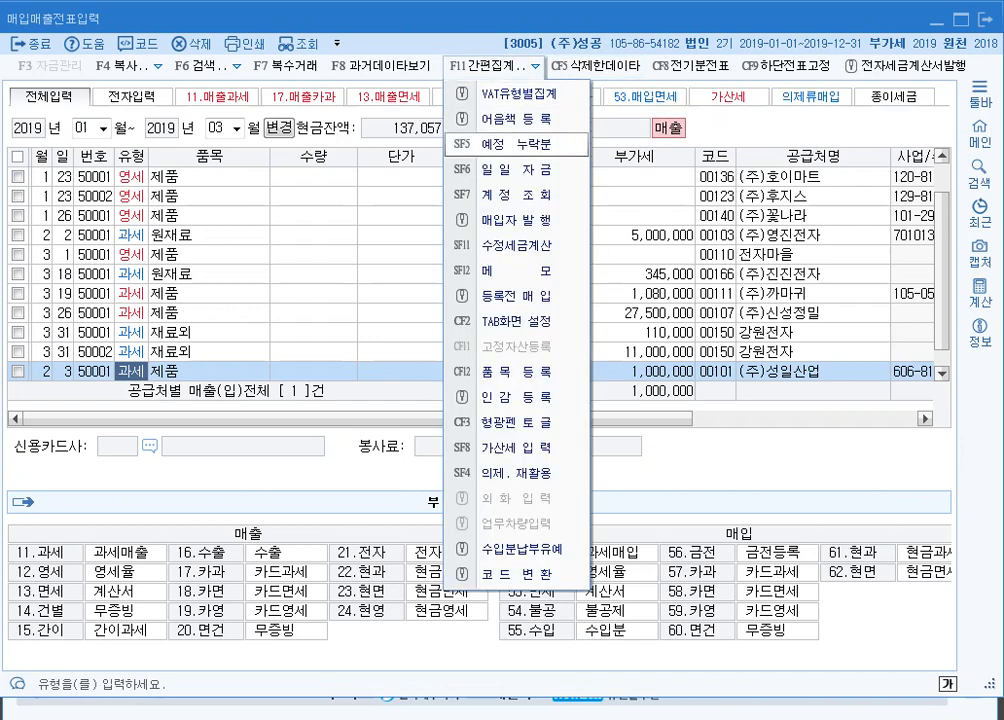
left_click(505, 144)
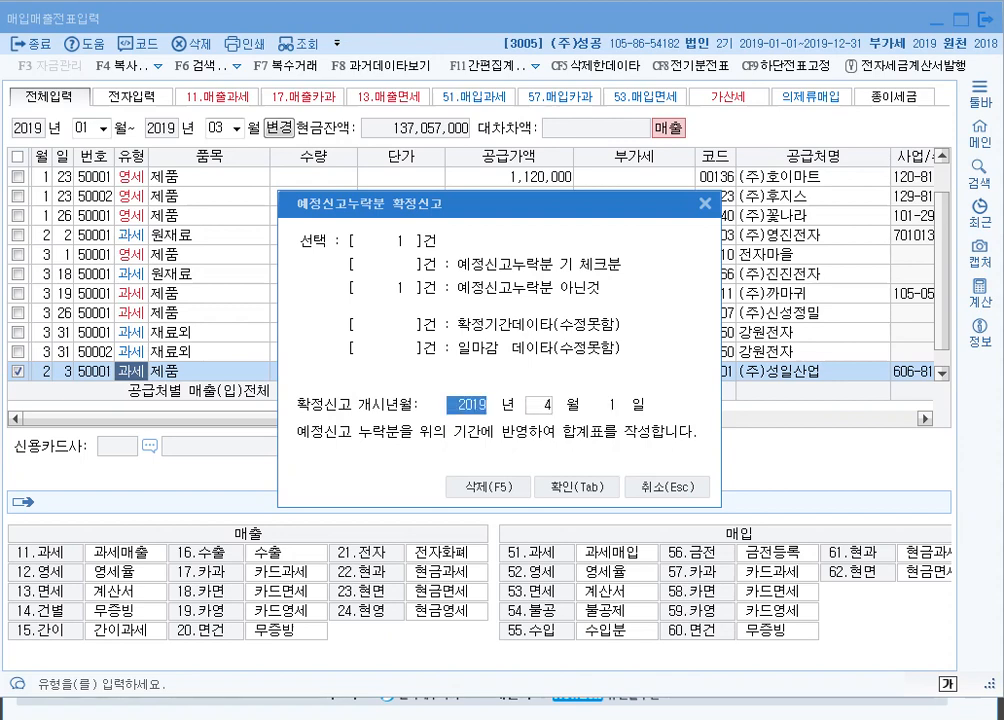
key("Tab")
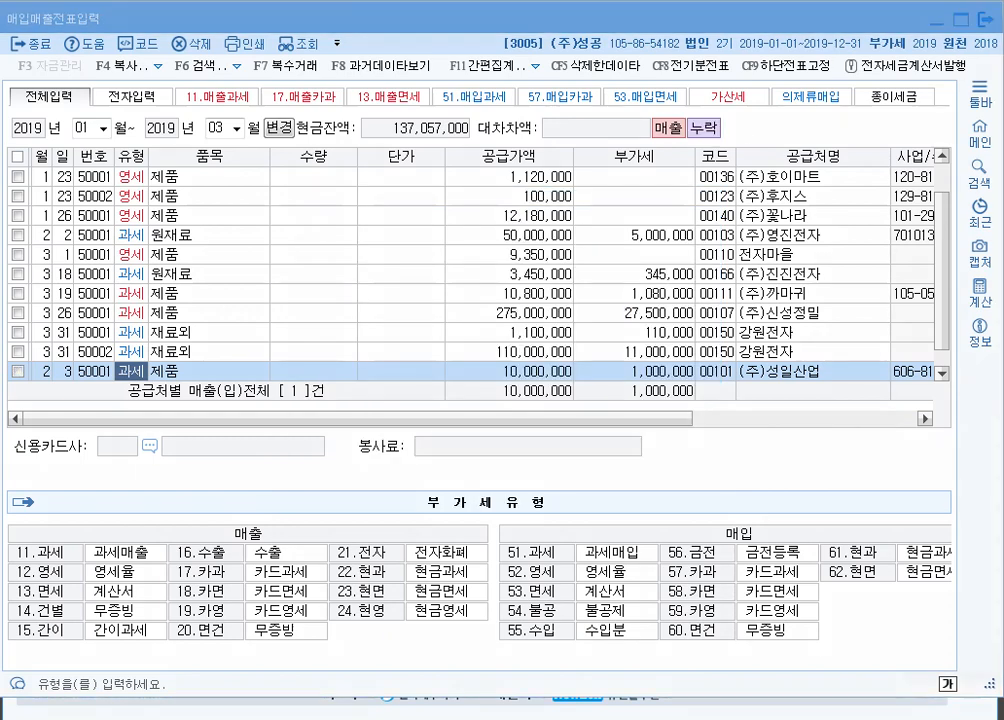
mouse_move(748, 138)
left_mouse_down()
mouse_move(673, 130)
mouse_move(746, 142)
left_mouse_up()
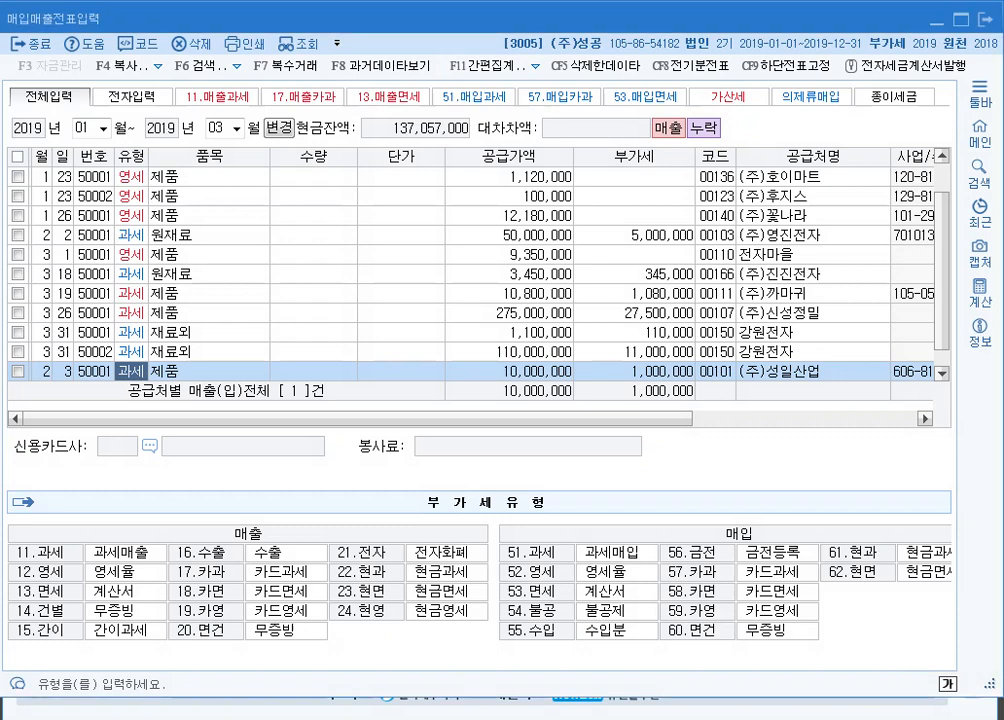
Switch the voucher list back to single-month entry and set the working date to March 5, 2019.
scroll(133, 366, "down", 1)
left_click(45, 371)
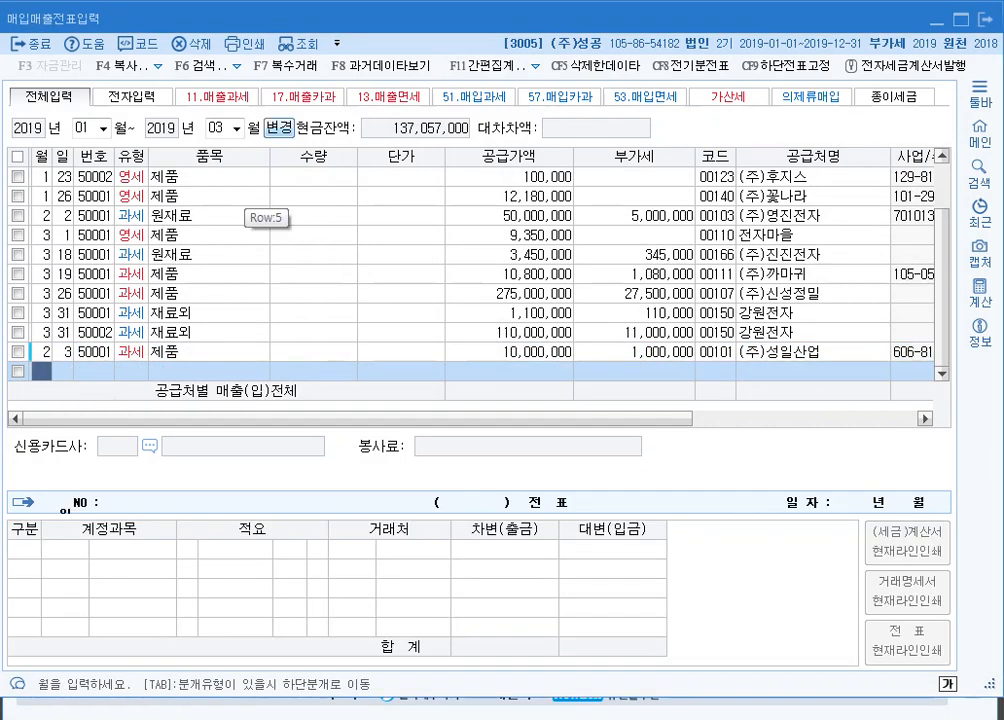
left_click(279, 128)
key("Escape")
type("3")
key("Return")
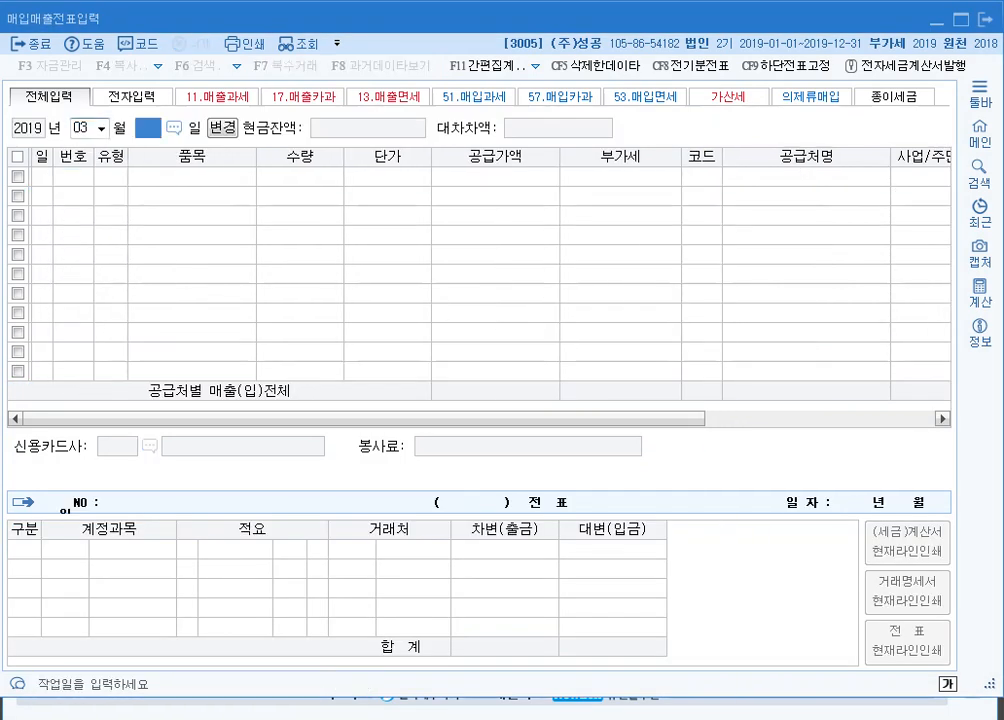
type("5")
key("Return")
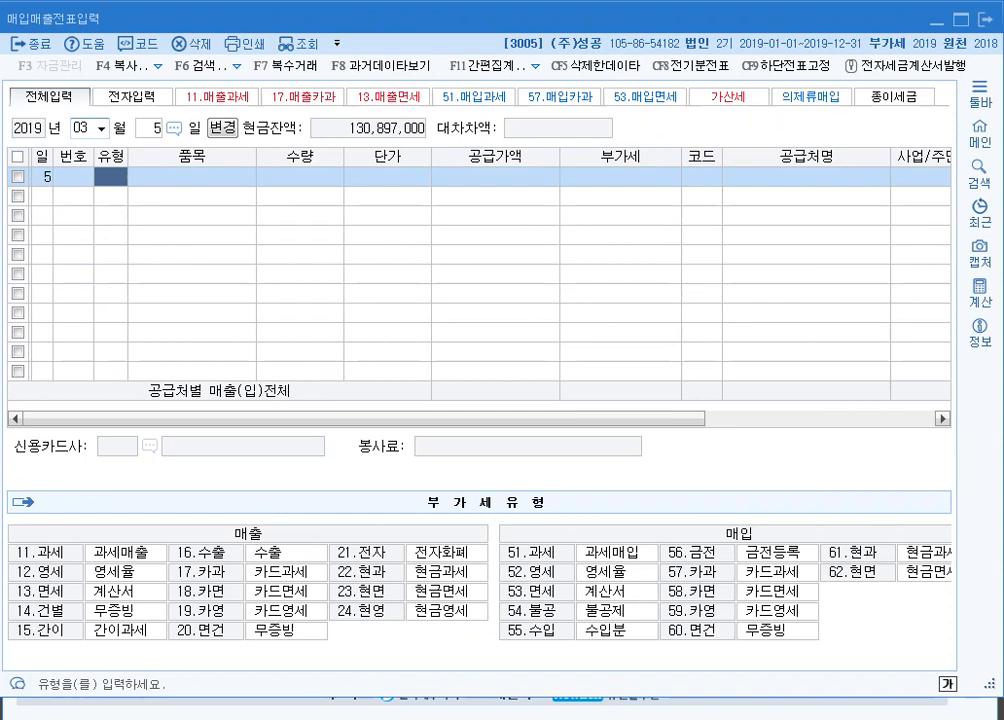
Start a sales entry with VAT type 17 (카과), item 제품 and a VAT-inclusive amount of 800,000.
type("17")
key("Return")
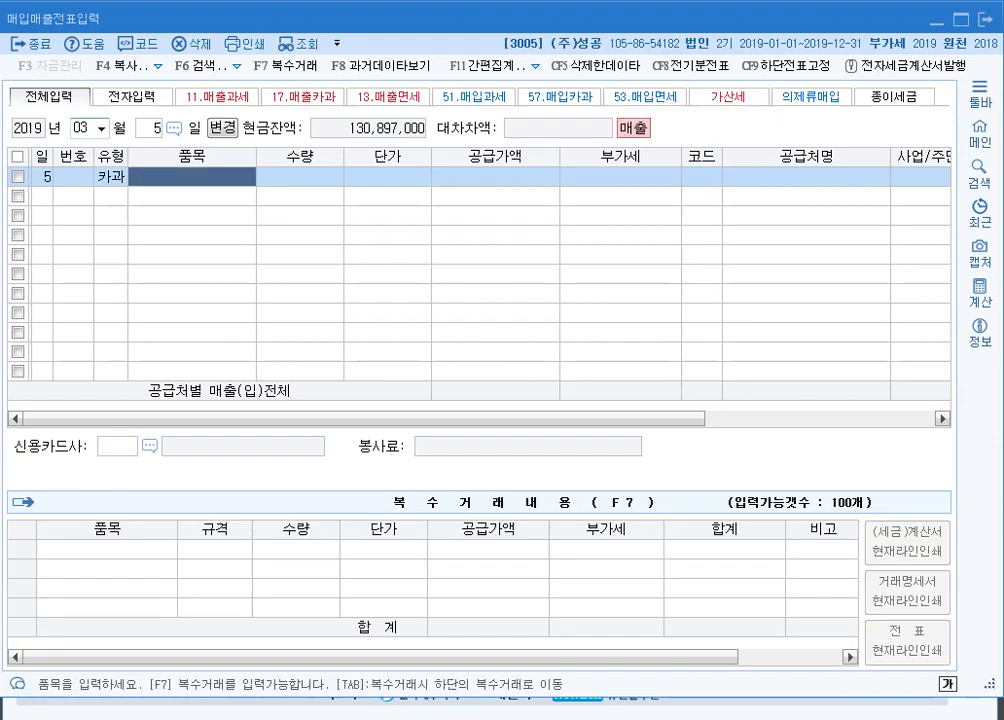
type("제품")
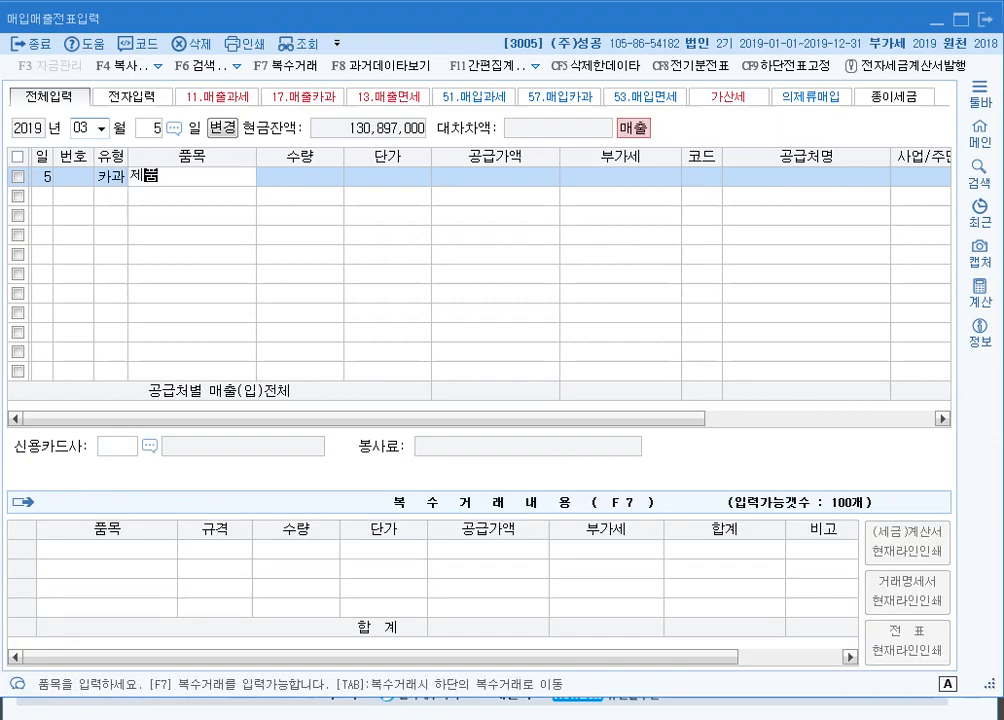
key("Return")
type("8000000")
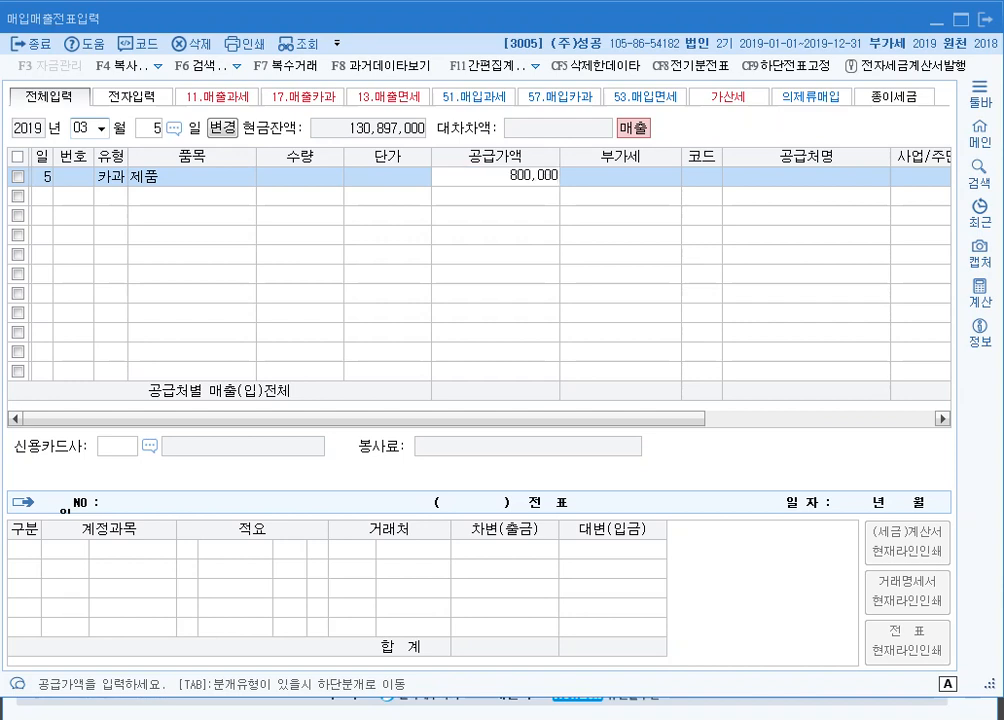
key("Return")
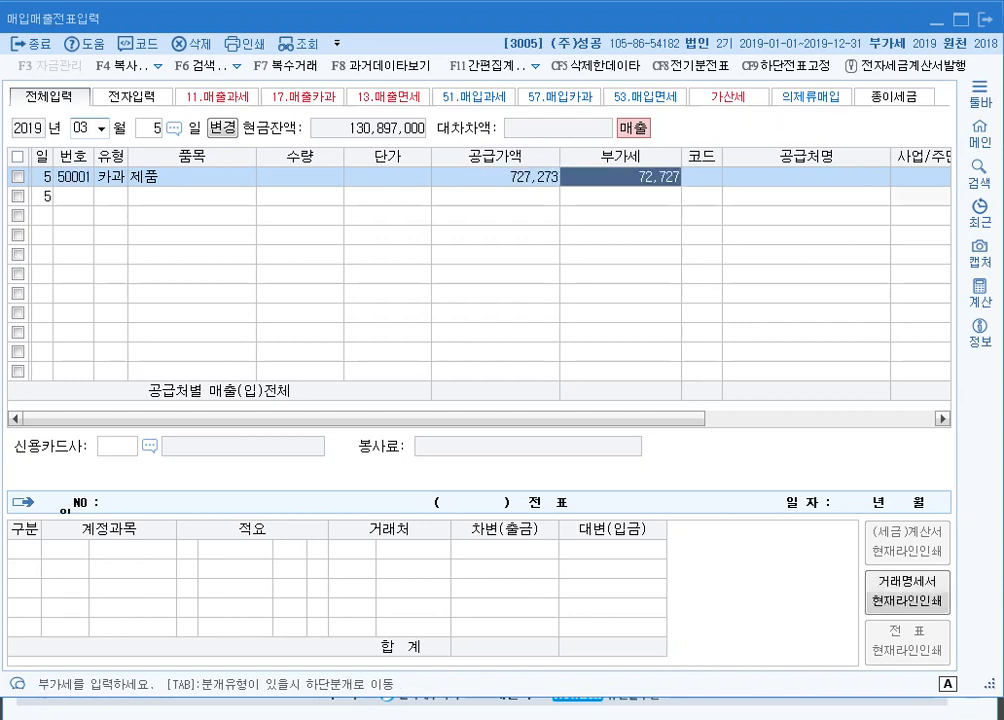
Correct the March 5 card sale to a supply value of 800,000 and VAT of 80,000.
key("Left")
type("800000")
key("Return")
type("80")
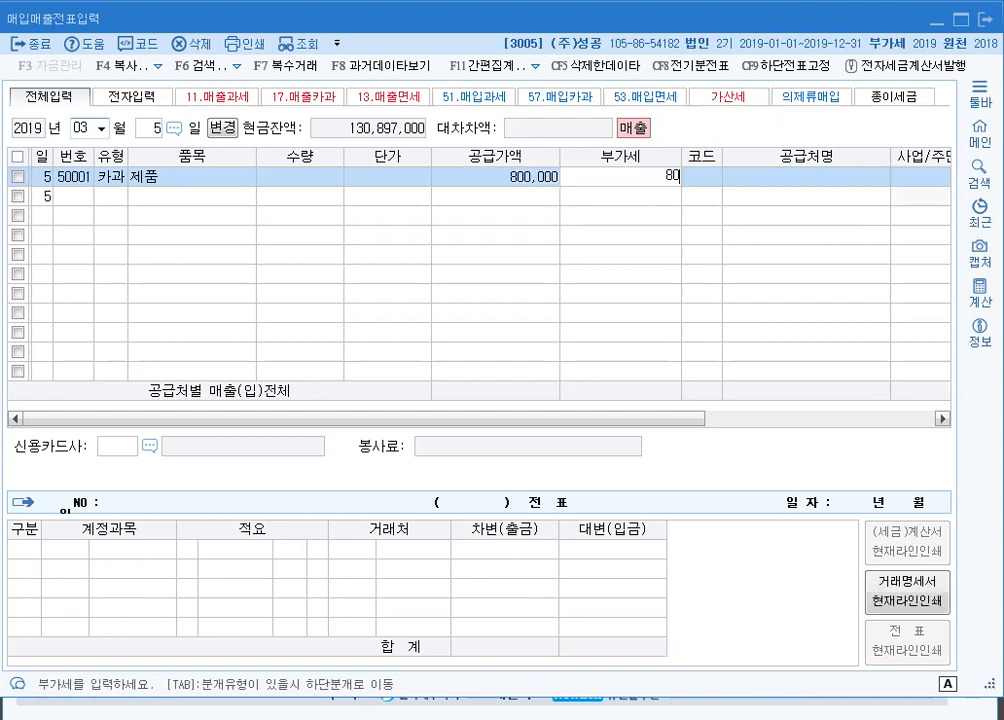
type("0,00")
key("Return")
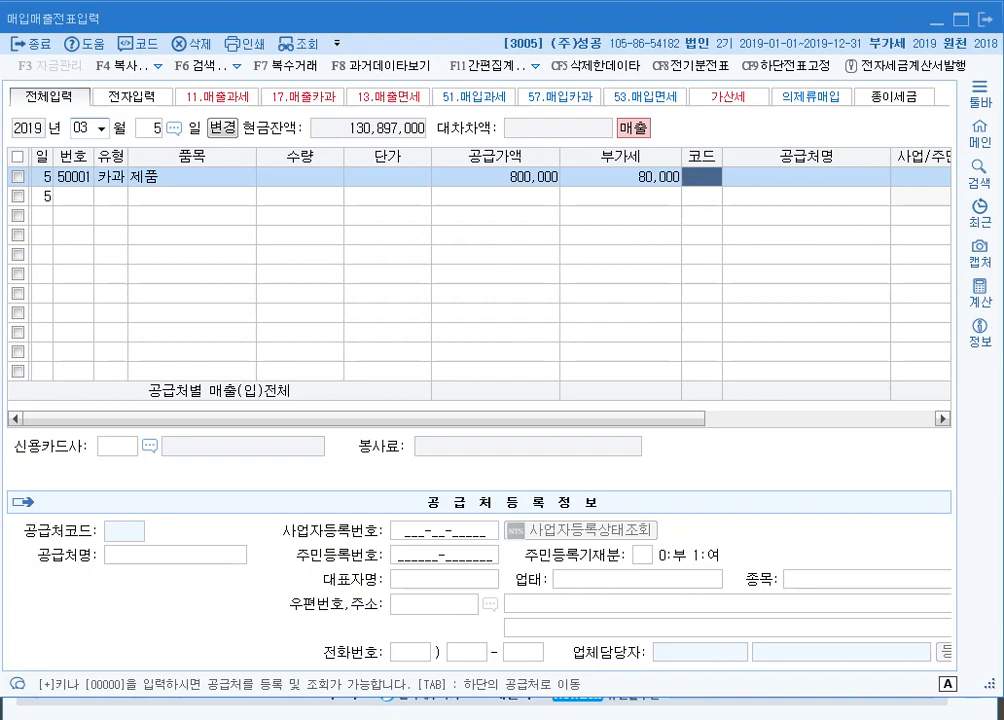
Assign the individual customer to the card sale and narrow the 품목 and 공급가액 columns of the voucher list.
key("F2")
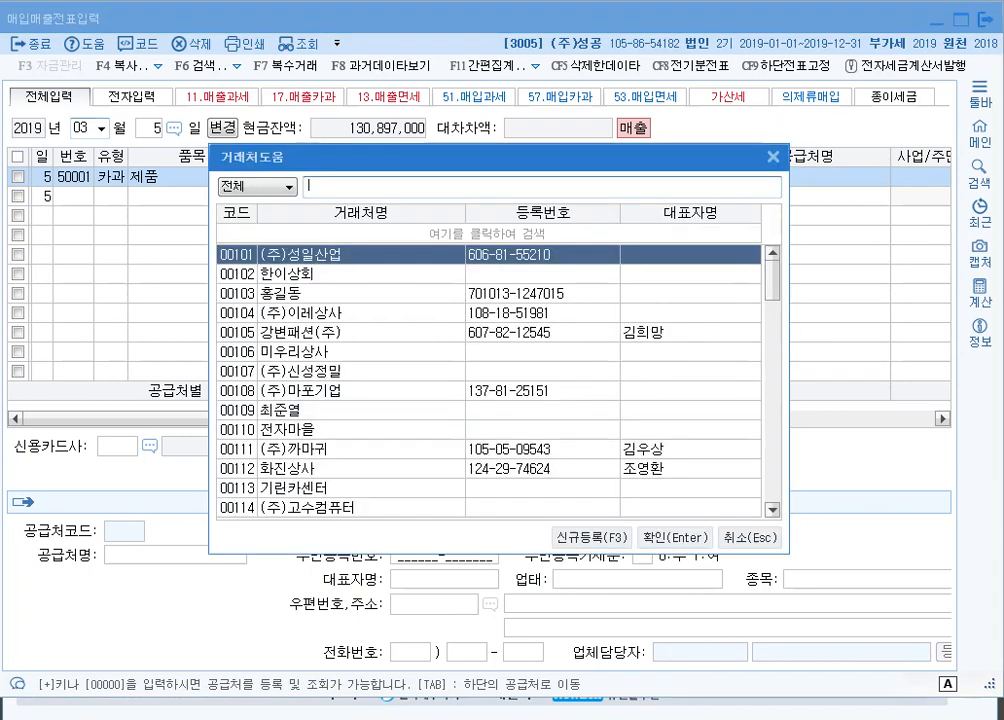
type("홍길")
key("Return")
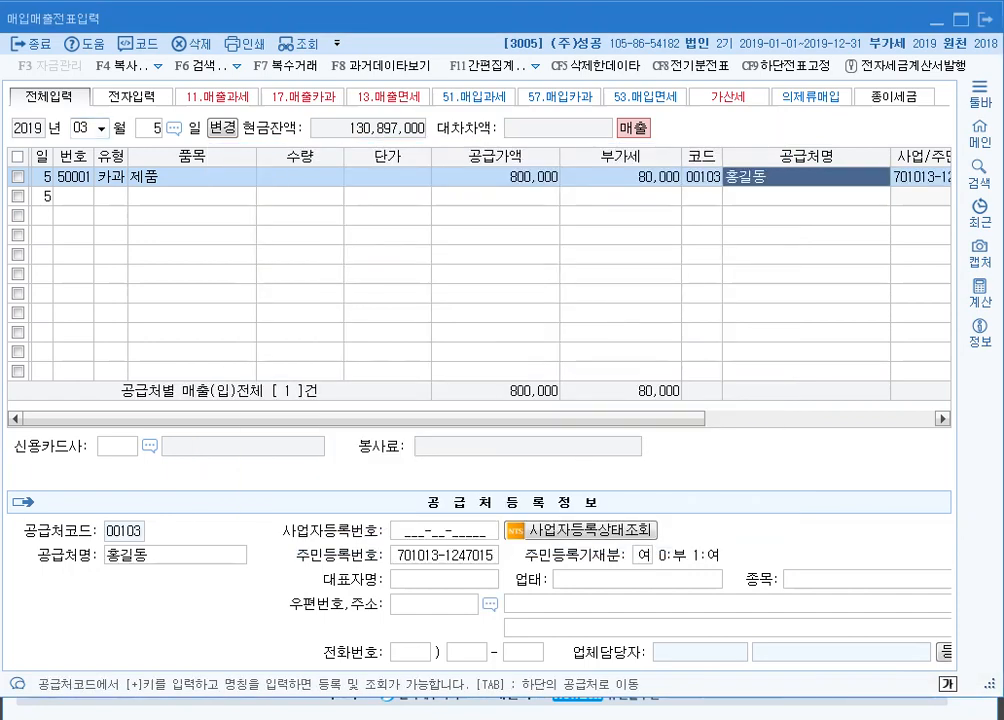
left_click_drag(256, 157, 202, 157)
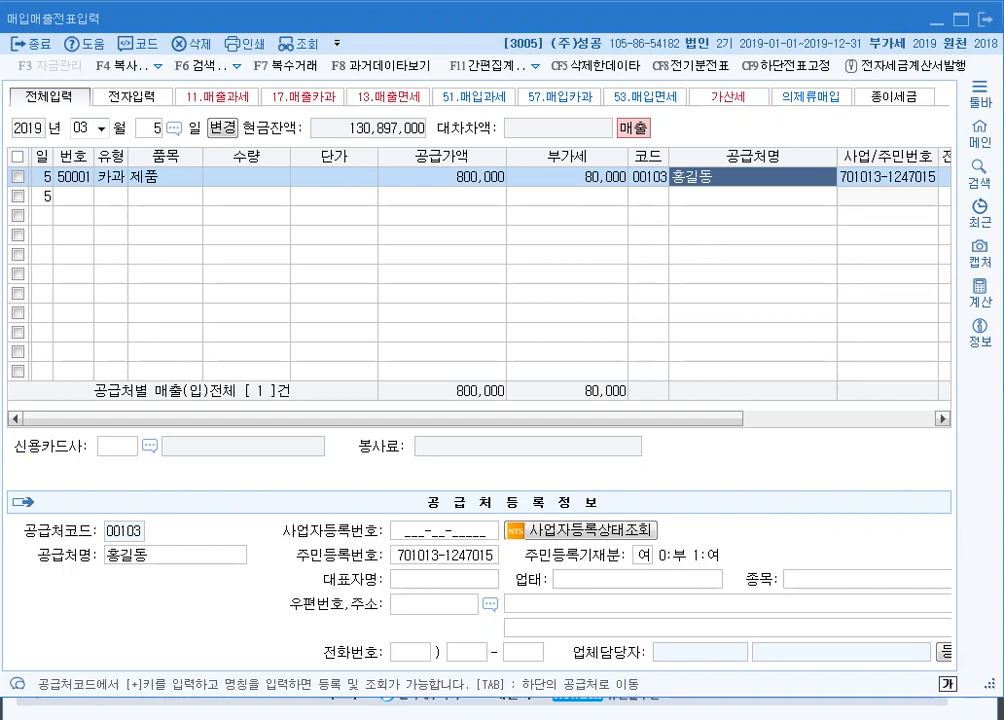
left_click_drag(506, 157, 471, 157)
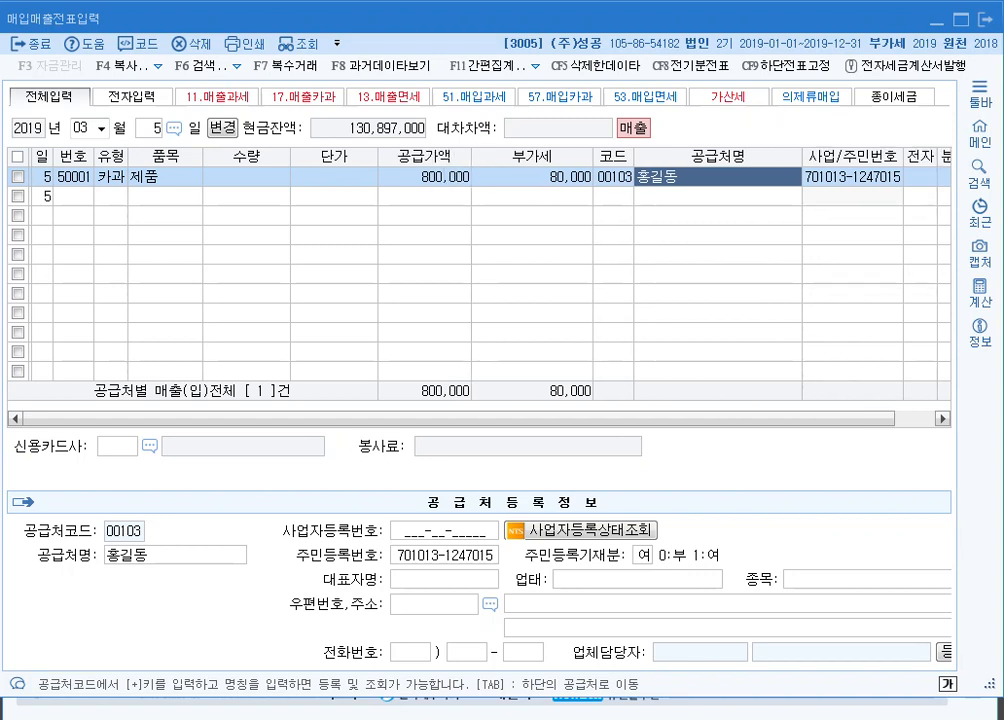
left_click_drag(593, 157, 593, 157)
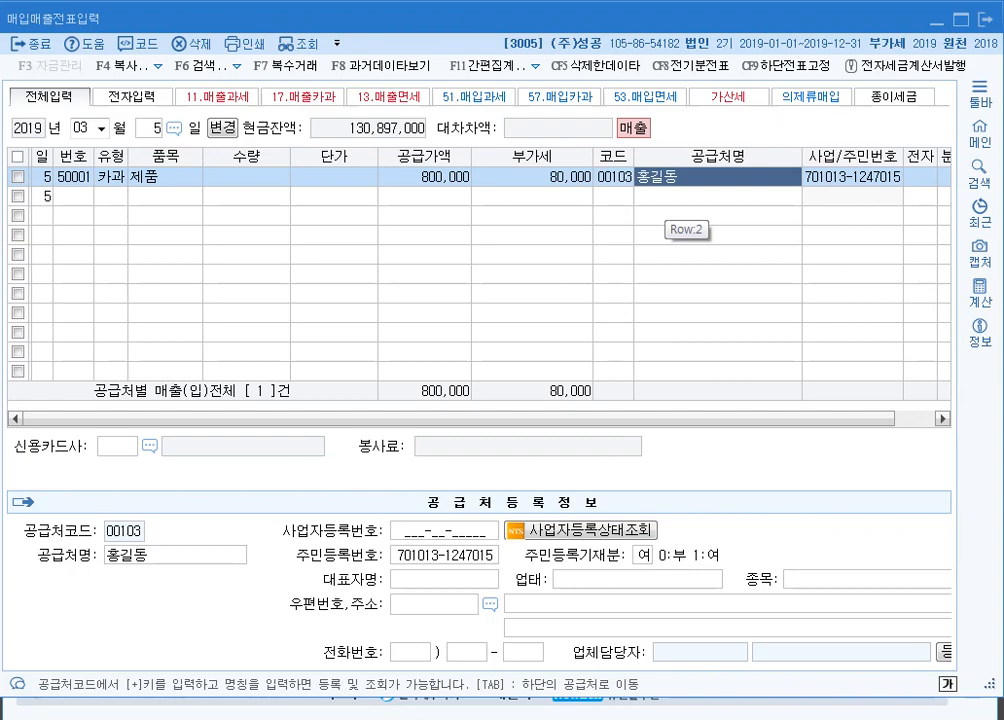
Set the sale's credit card company to 국민카드 and its journal type to 카드 (4).
key("Return")
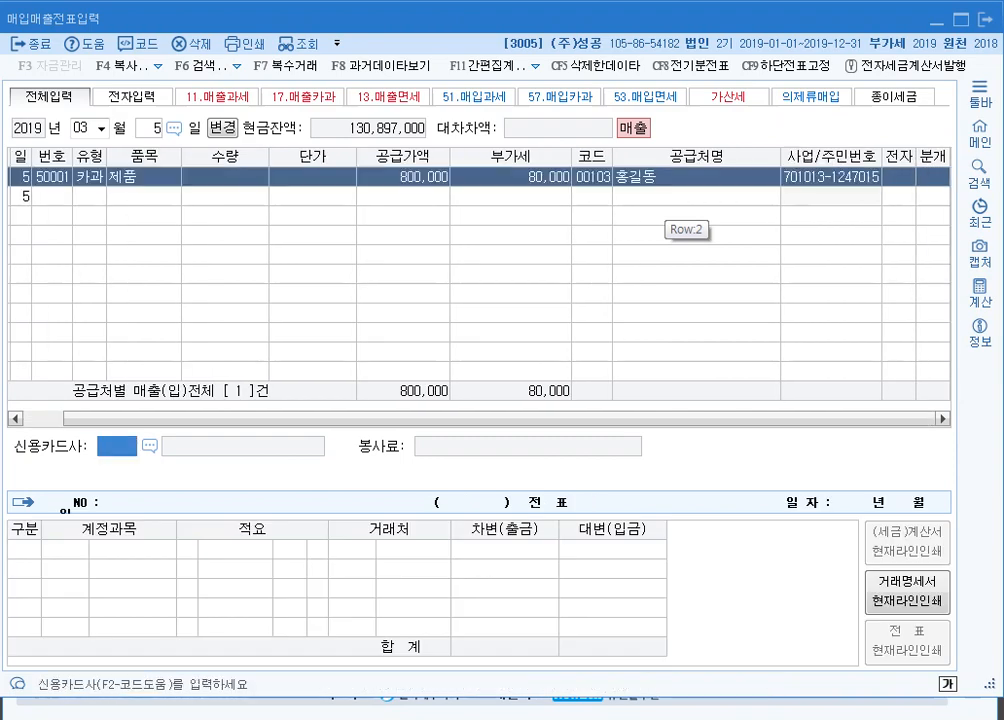
key("F2")
type("국민")
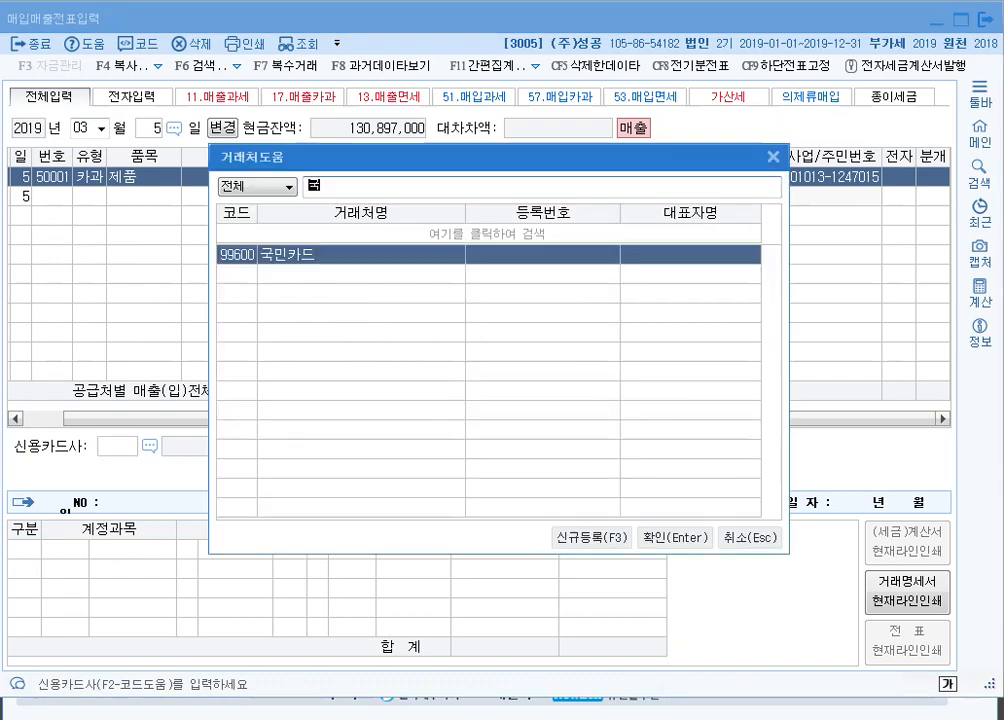
key("Return")
type("4")
key("Return")
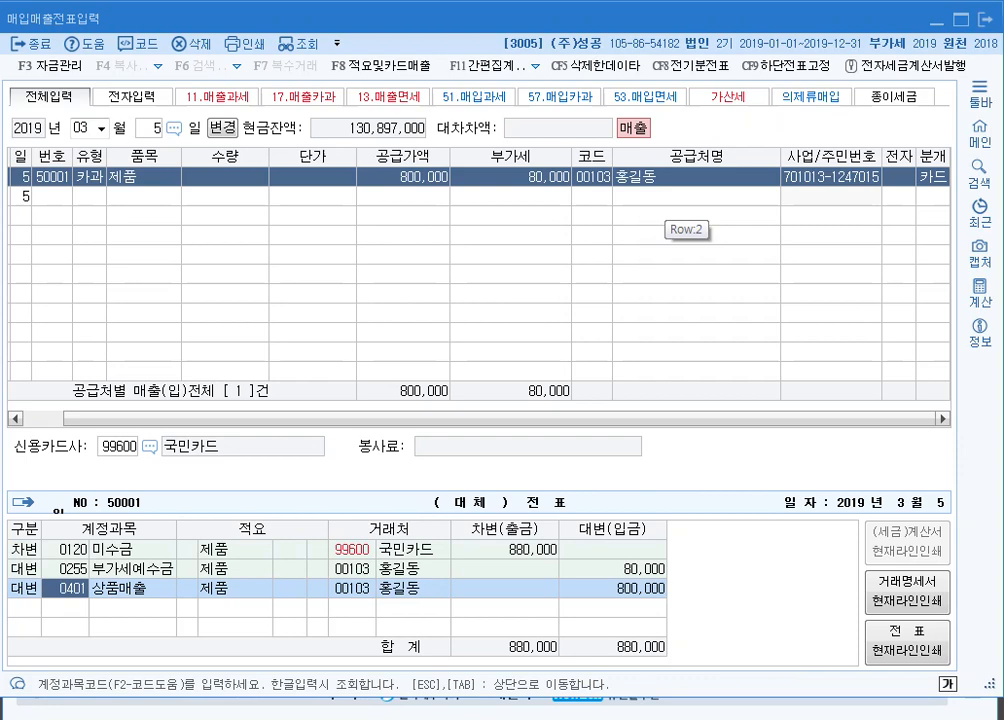
Change the journal's sales account to 0404 제품매출 and its receivable account to 0108 외상매출금.
type("0404")
key("Return")
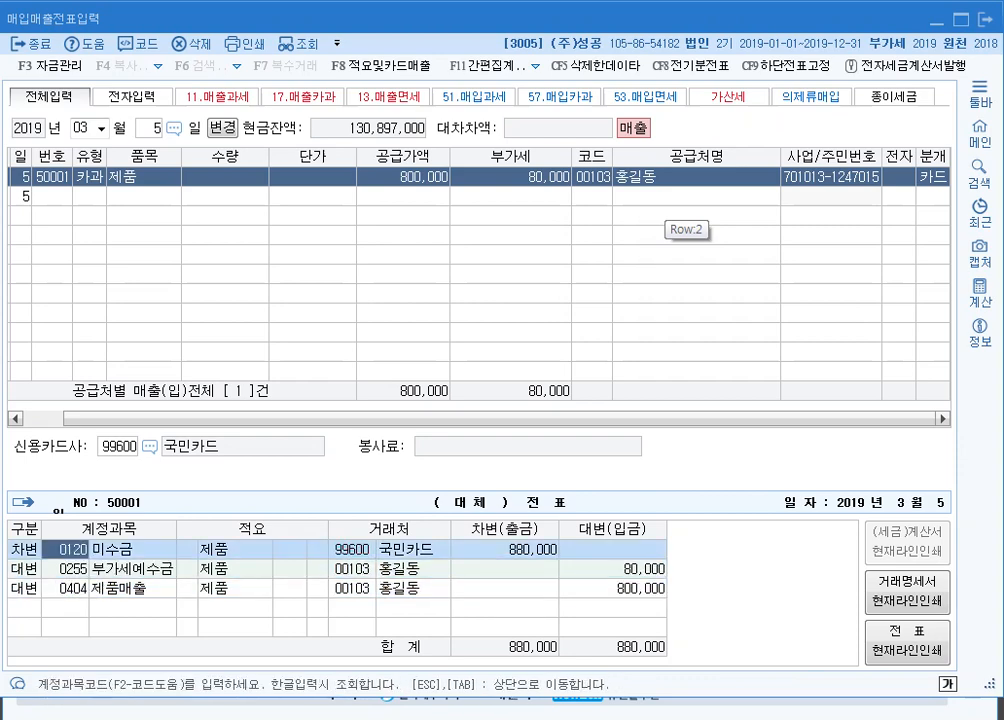
type("0108")
key("Return")
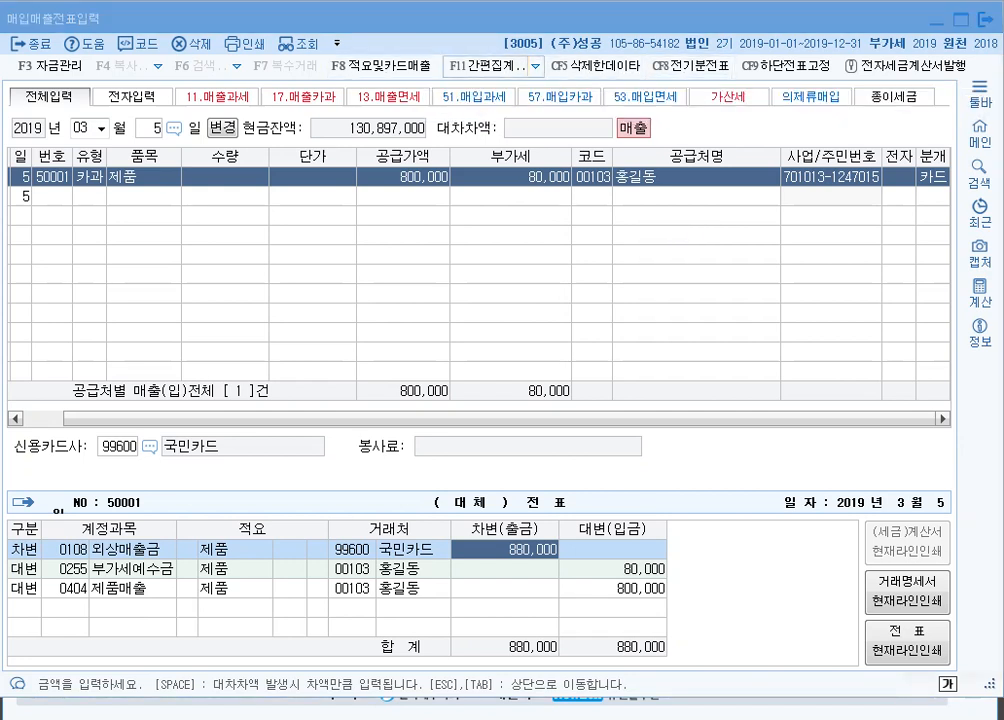
Flag the March 5 card sale as 예정신고 누락분, with the 확정신고 start year 2019.
left_click(536, 65)
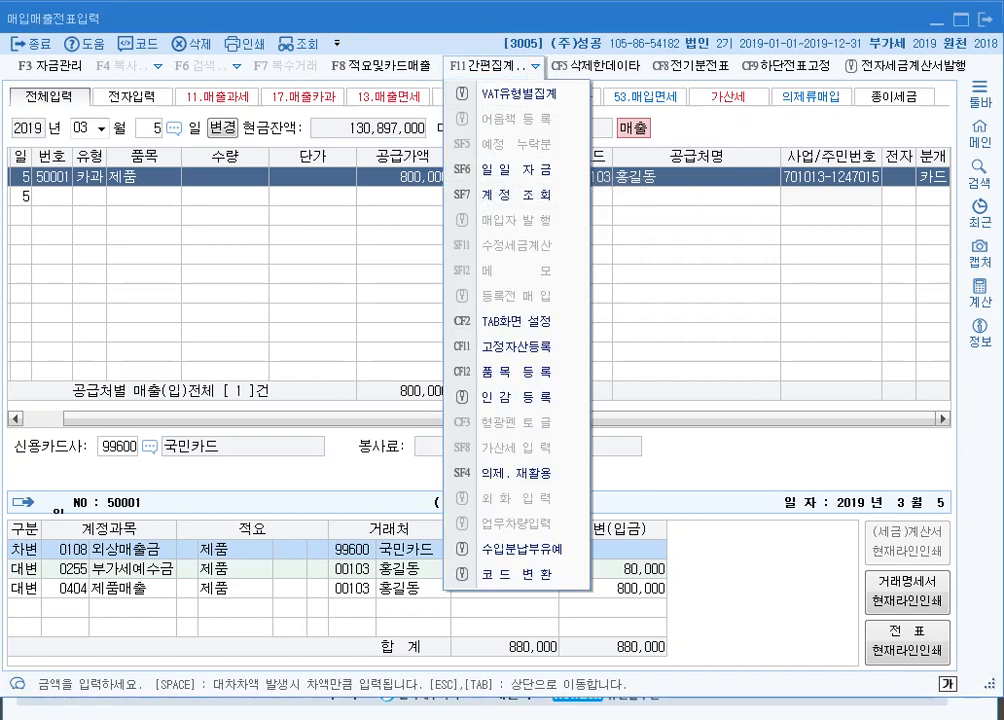
key("Escape")
key("Escape")
left_click(536, 65)
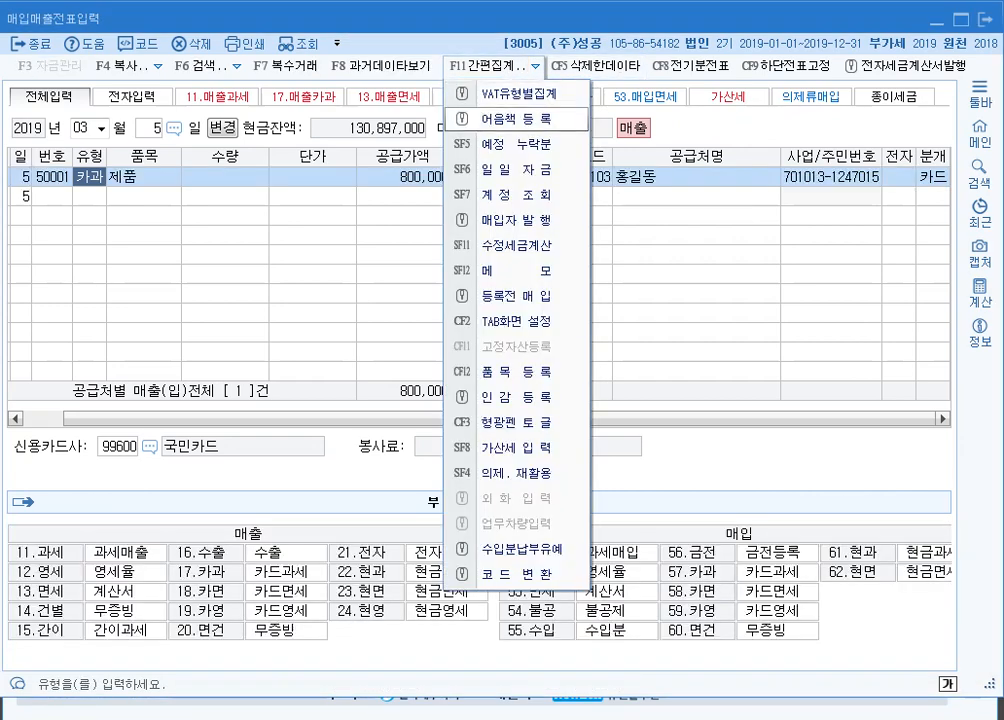
left_click(510, 143)
type("201")
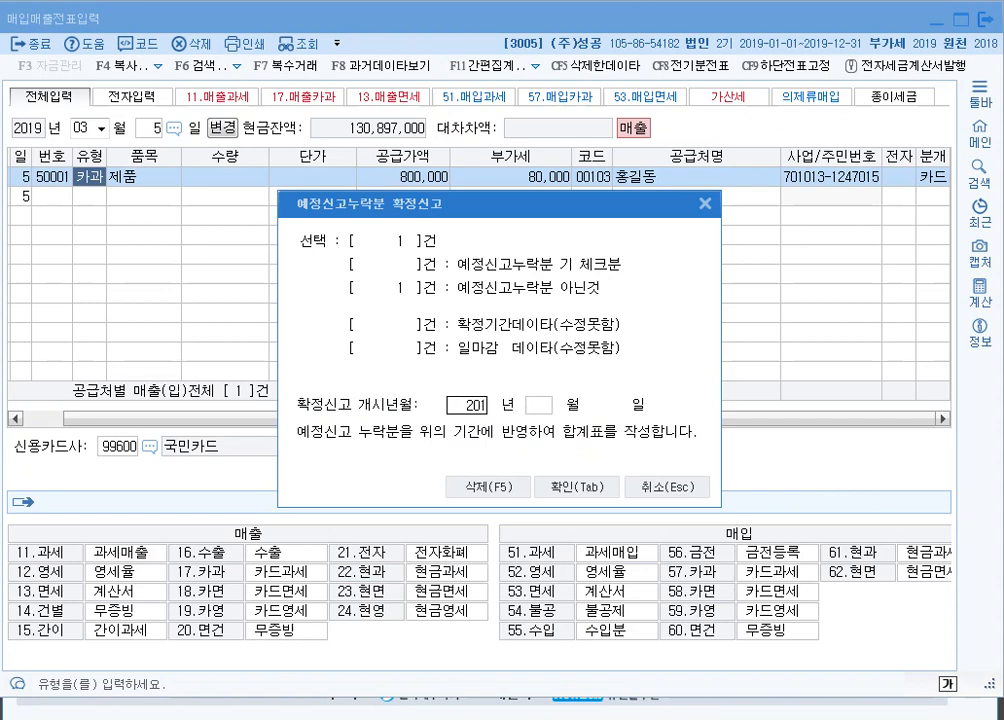
type("9")
key("Tab")
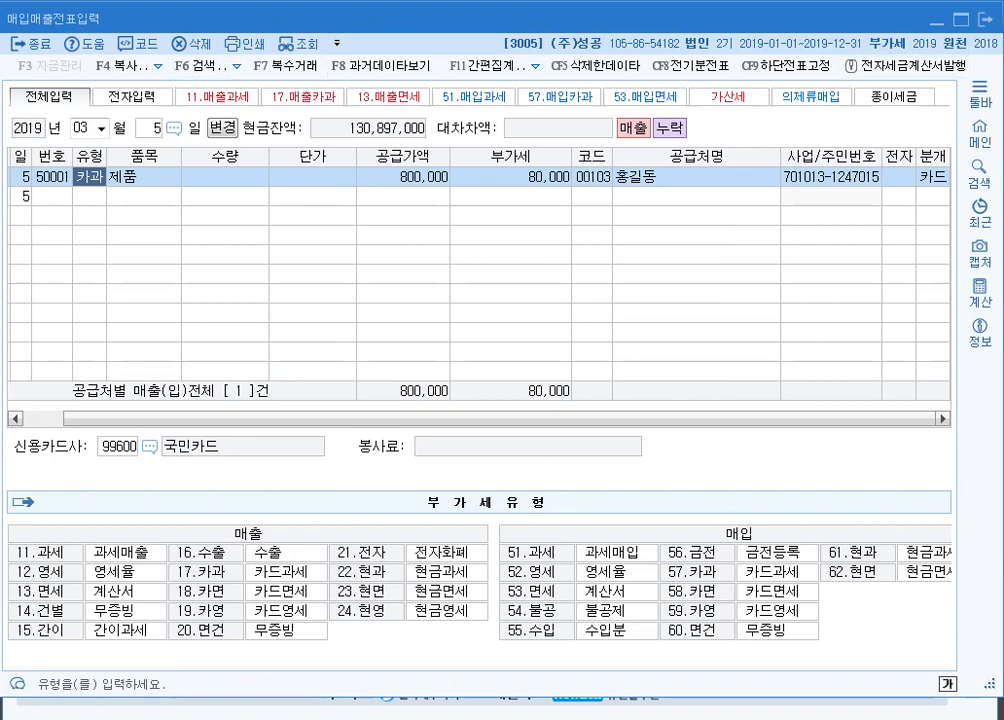
Start a purchase entry dated March 7, 2019 with VAT type 51 (과세) and item 원재료.
key("Escape")
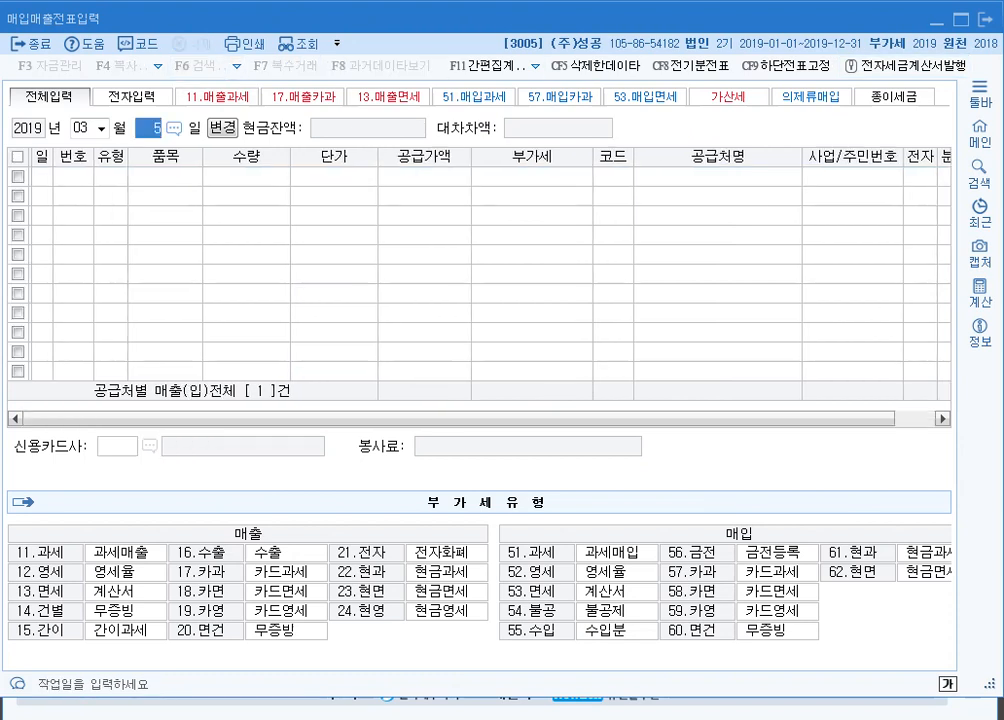
type("7")
key("Return")
type("51")
key("Return")
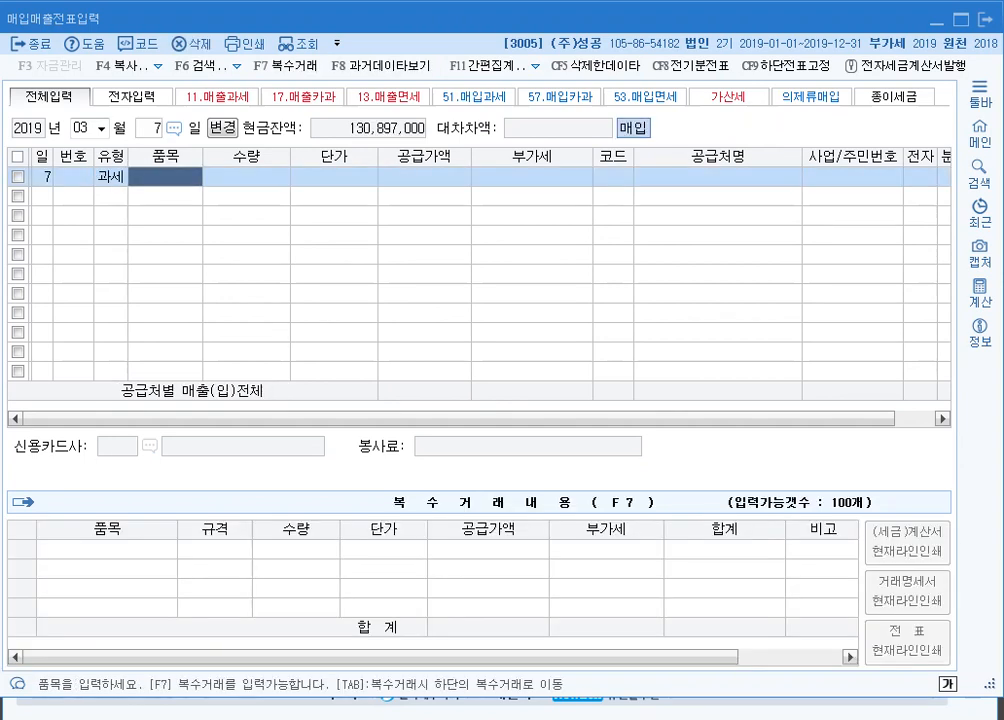
type("우너재")
key("BackSpace")
key("BackSpace")
key("BackSpace")
key("BackSpace")
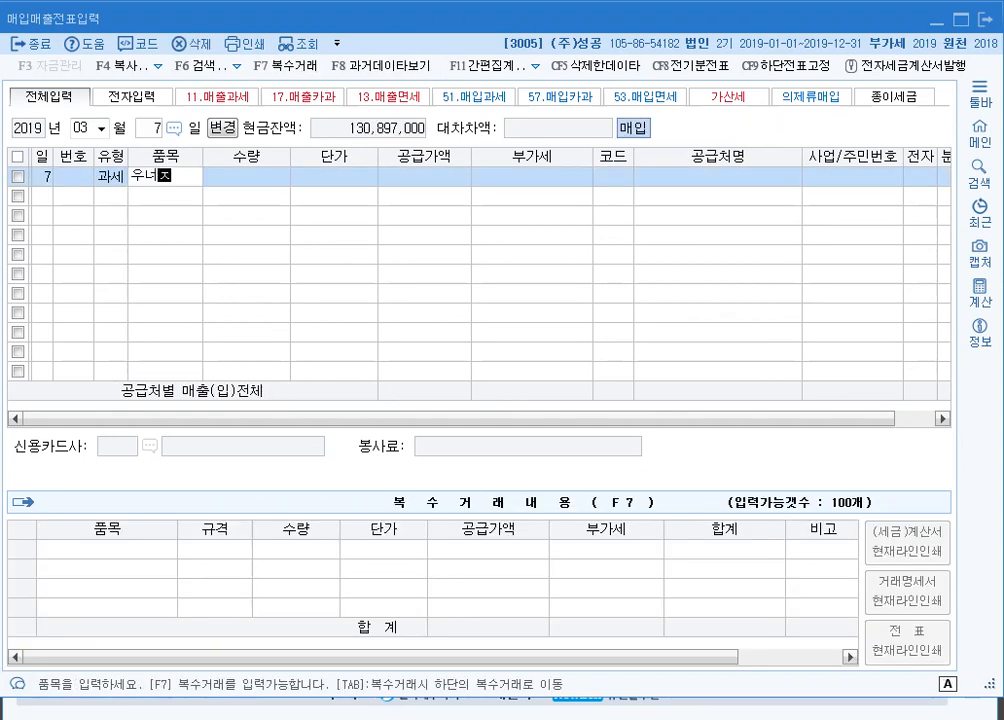
type("원재료")
key("Return")
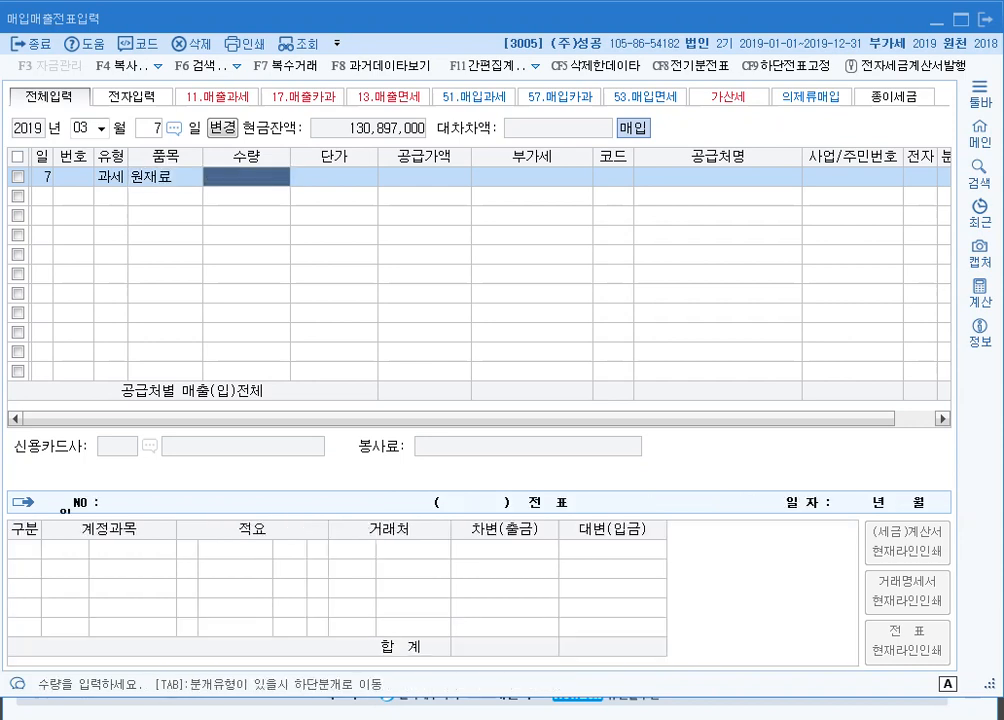
Enter a supply value of 500,000 for the purchase and choose (주)이레상사 as the supplier.
key("Return")
key("Return")
type("500000")
key("Return")
key("Return")
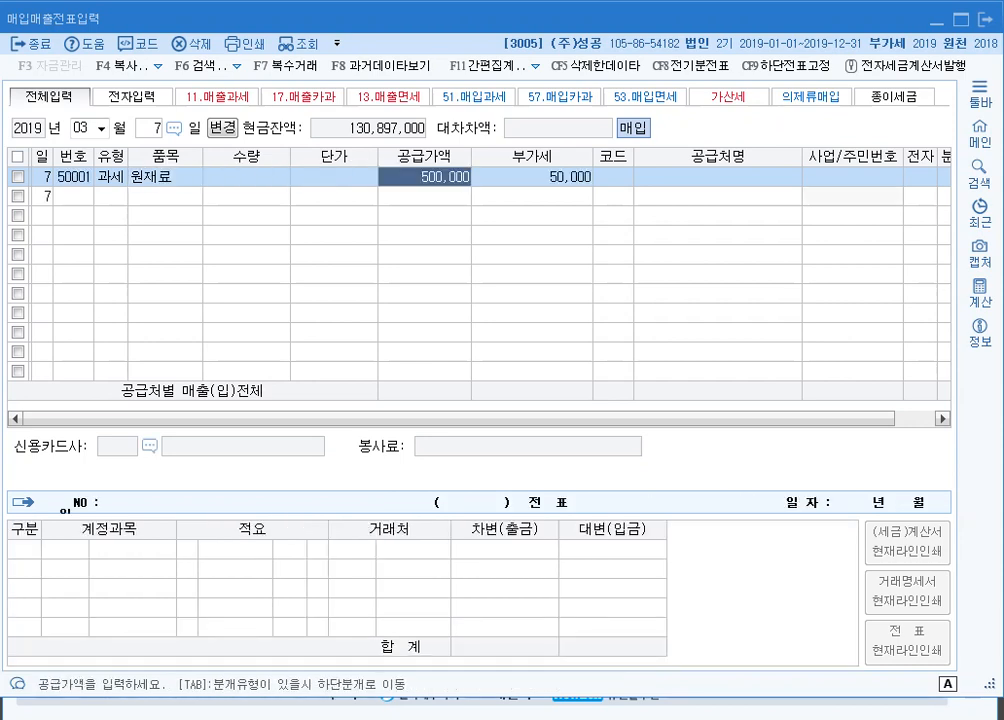
type("이레")
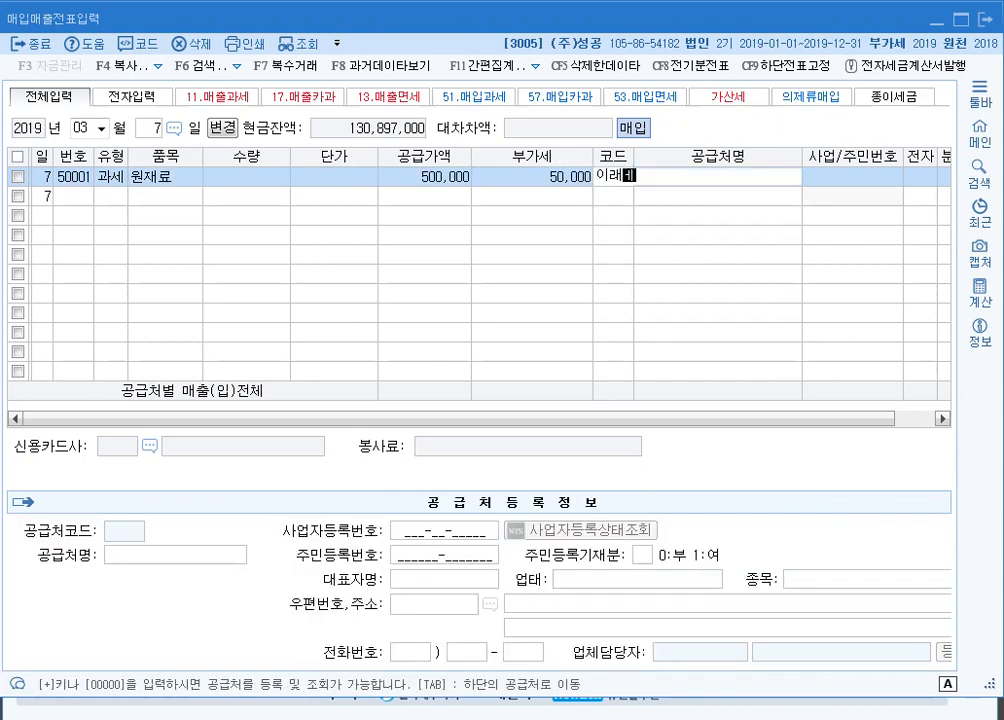
key("Return")
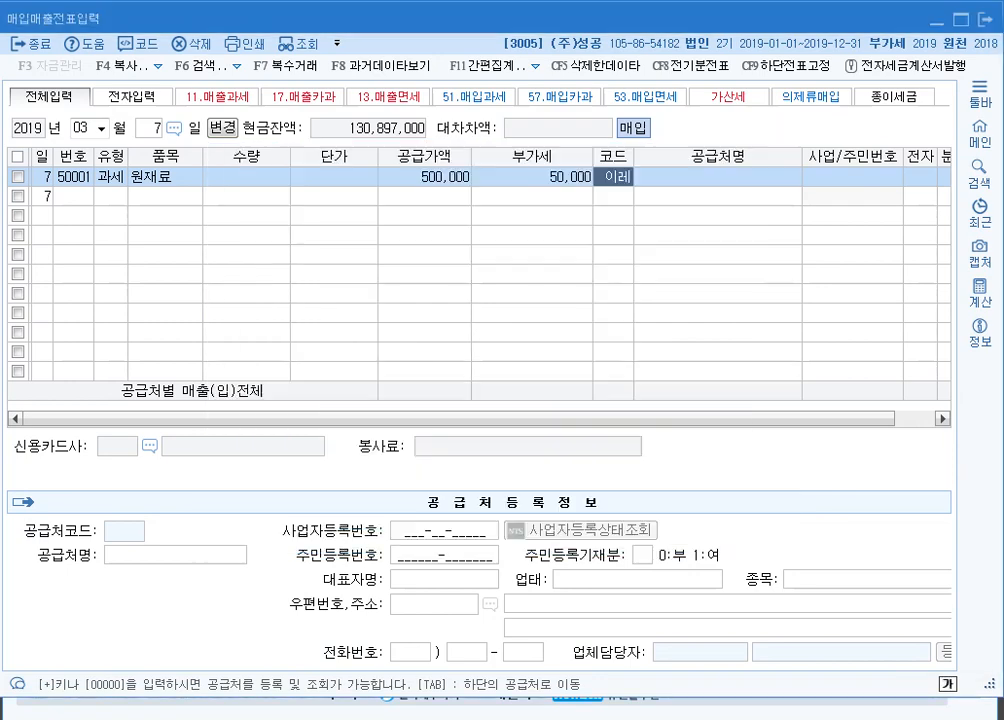
Mark the purchase invoice as electronic (여) and journalize it as 외상 (2) with 0153 원재료 as the debit account.
type("1")
key("Return")
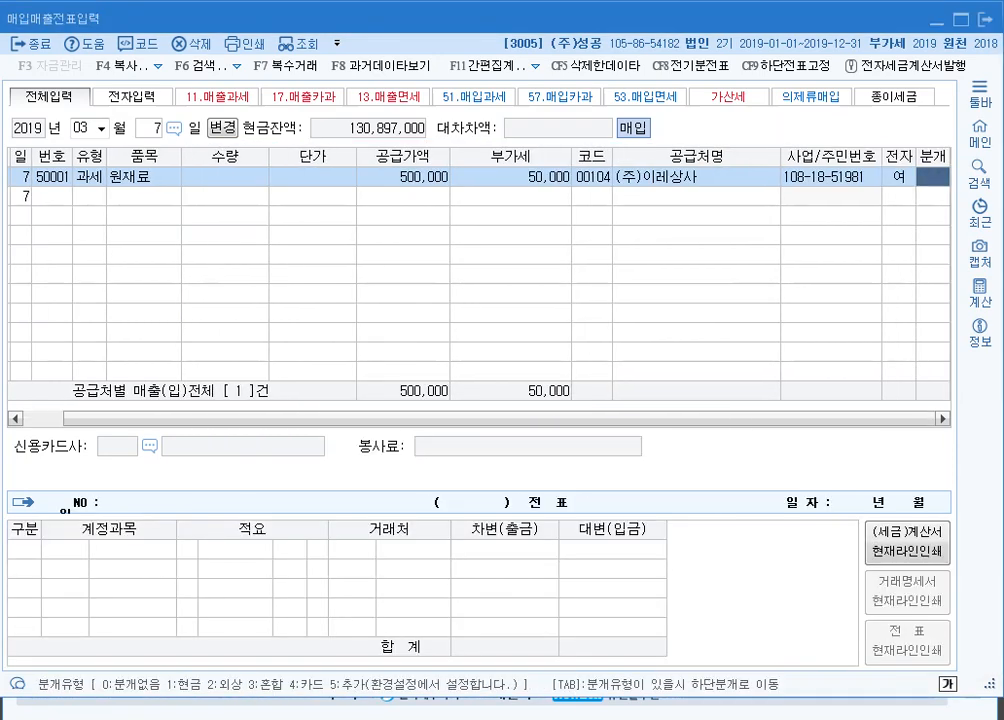
type("2")
key("Return")
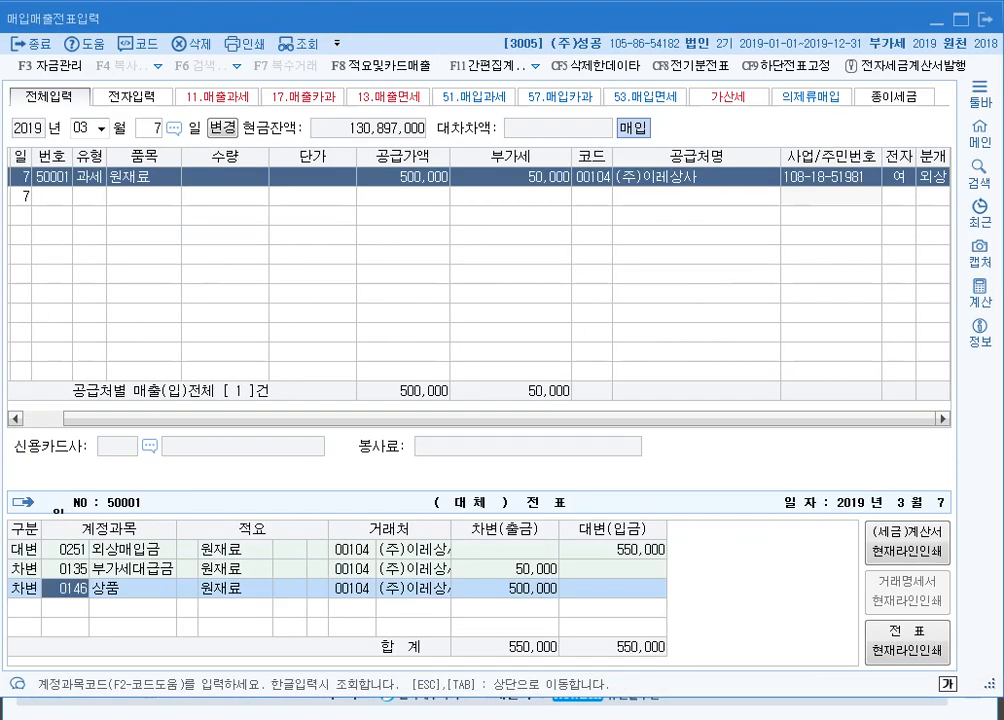
key("Return")
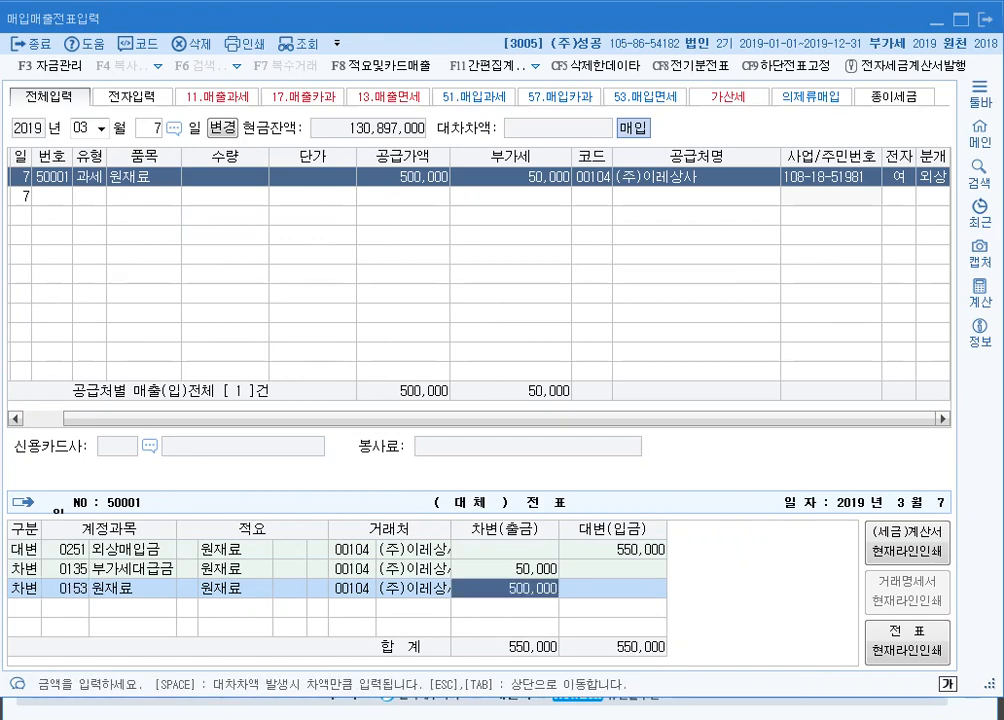
Flag the March 7 (주)이레상사 purchase as 예정신고 누락분 for the 확정신고.
left_click(89, 177)
left_click(536, 66)
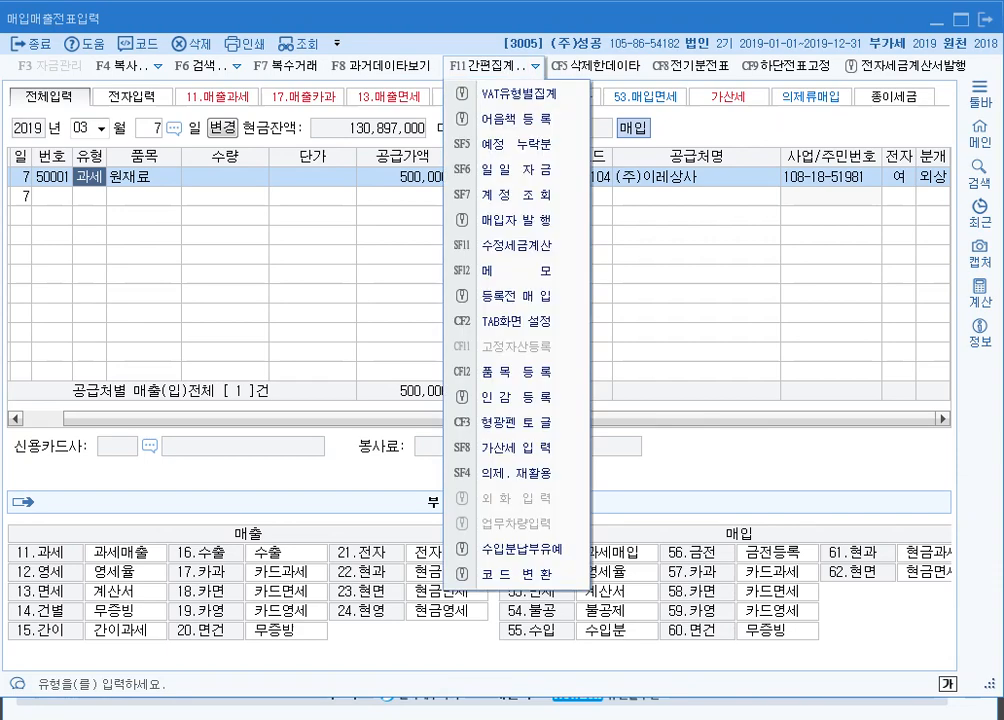
key("Down")
key("Down")
key("Return")
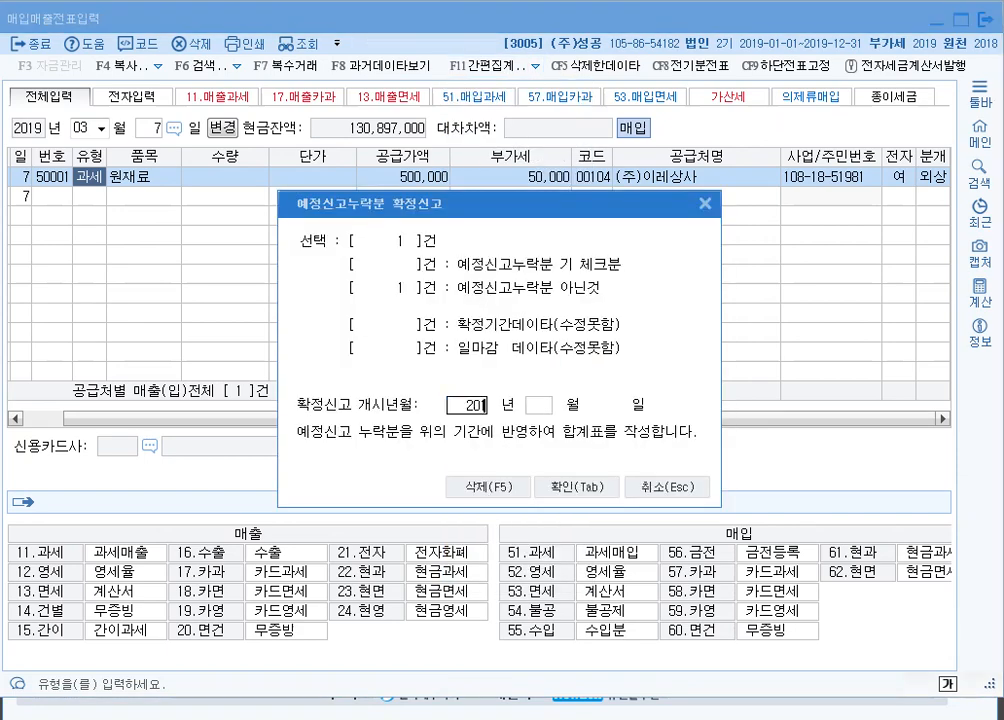
key("Tab")
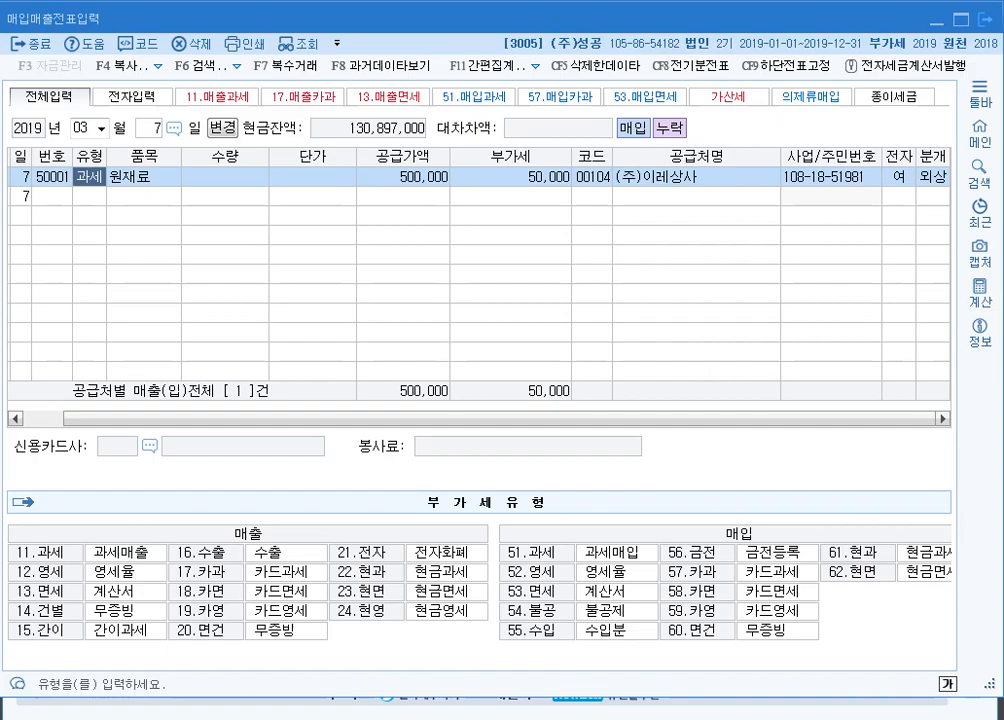
Open the 부가가치세신고서 and load it for the period April 1 to June 30, 2019.
key("Escape")
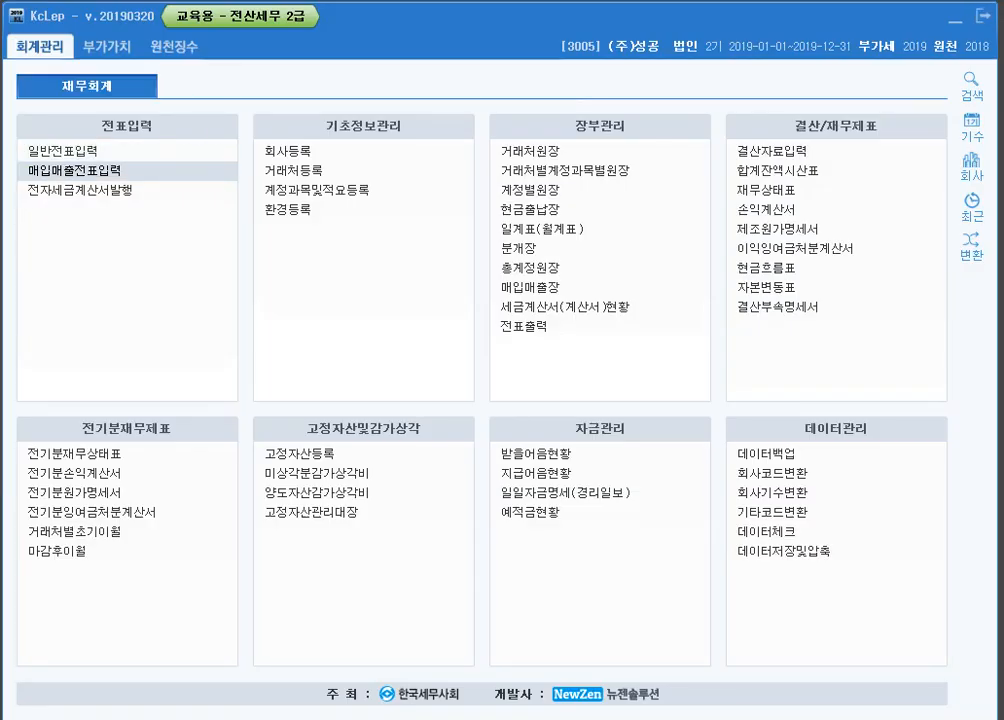
left_click(107, 46)
left_click(76, 150)
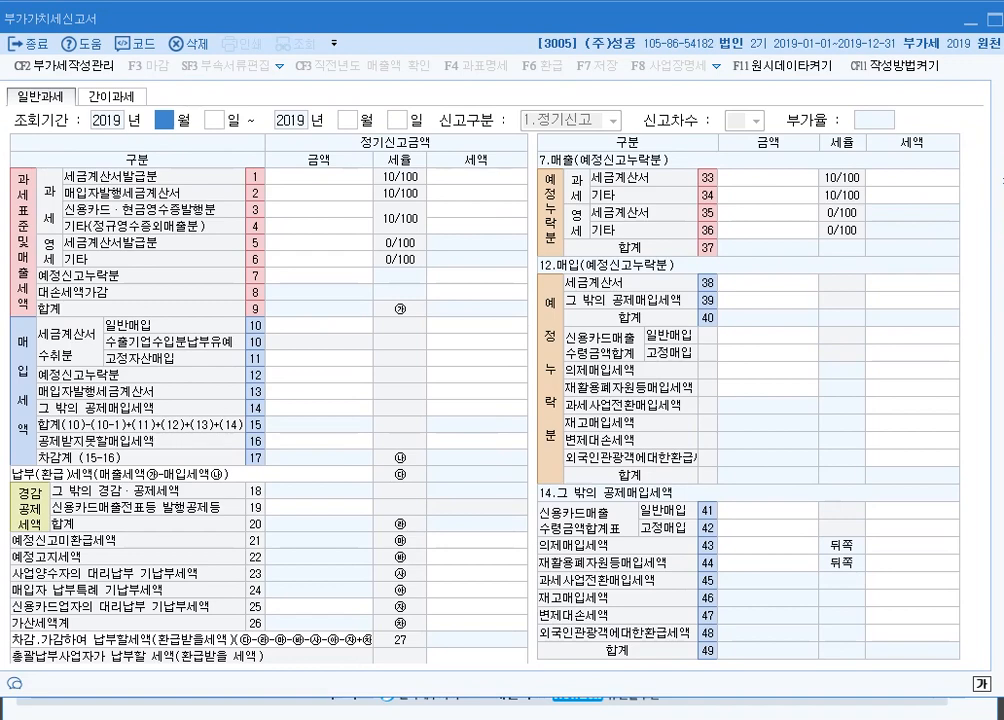
type("4")
key("Return")
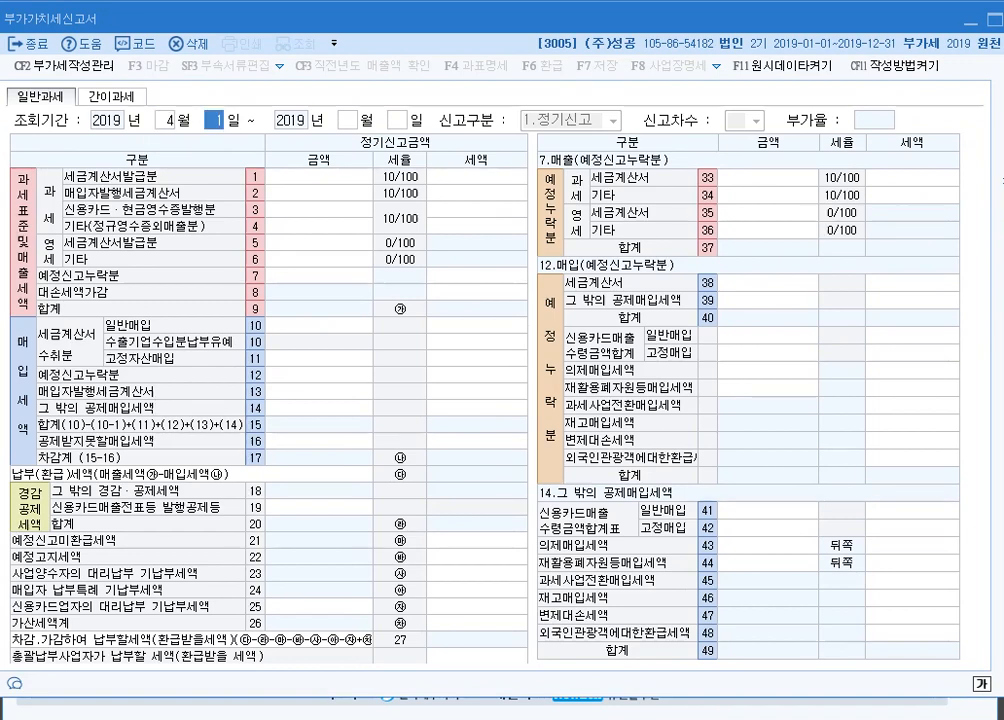
type("1")
key("Return")
type("6")
key("Return")
type("30")
key("Return")
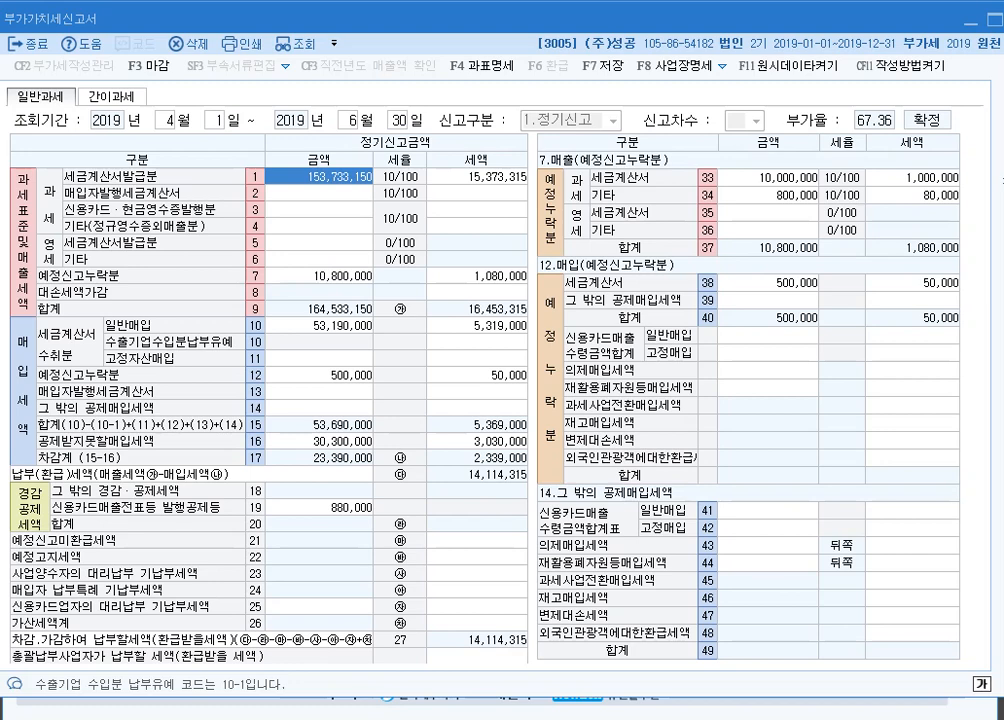
Examine the return's 예정신고누락분 line and the breakdown of omitted sales and purchases.
left_click(319, 276)
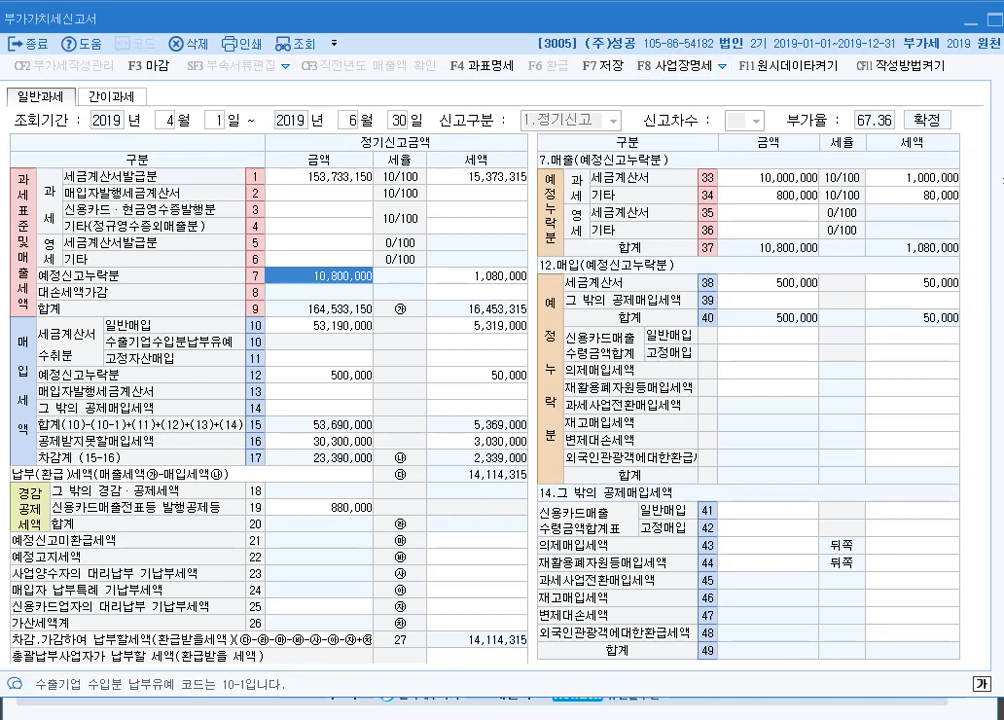
mouse_move(983, 475)
left_mouse_down()
mouse_move(527, 467)
mouse_move(524, 100)
mouse_move(718, 100)
mouse_move(950, 170)
mouse_move(976, 352)
mouse_move(972, 472)
left_mouse_up()
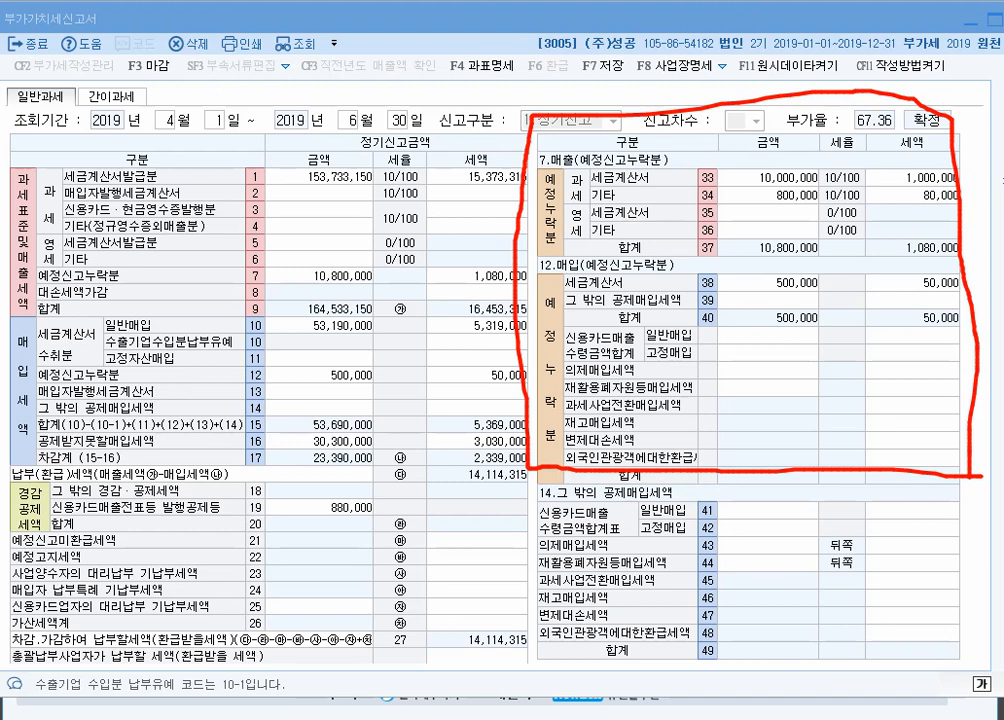
Review the omitted sales and purchase amounts under 예정신고누락분 against the return's April 1 to June 30 period.
left_click_drag(747, 191, 952, 187)
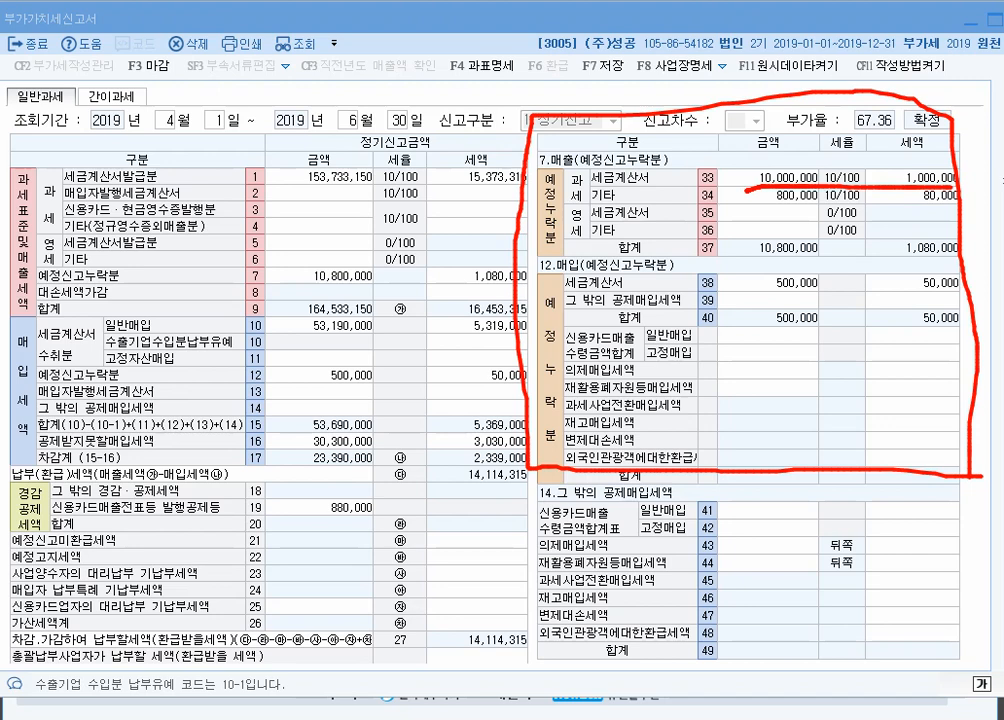
left_click_drag(773, 207, 975, 204)
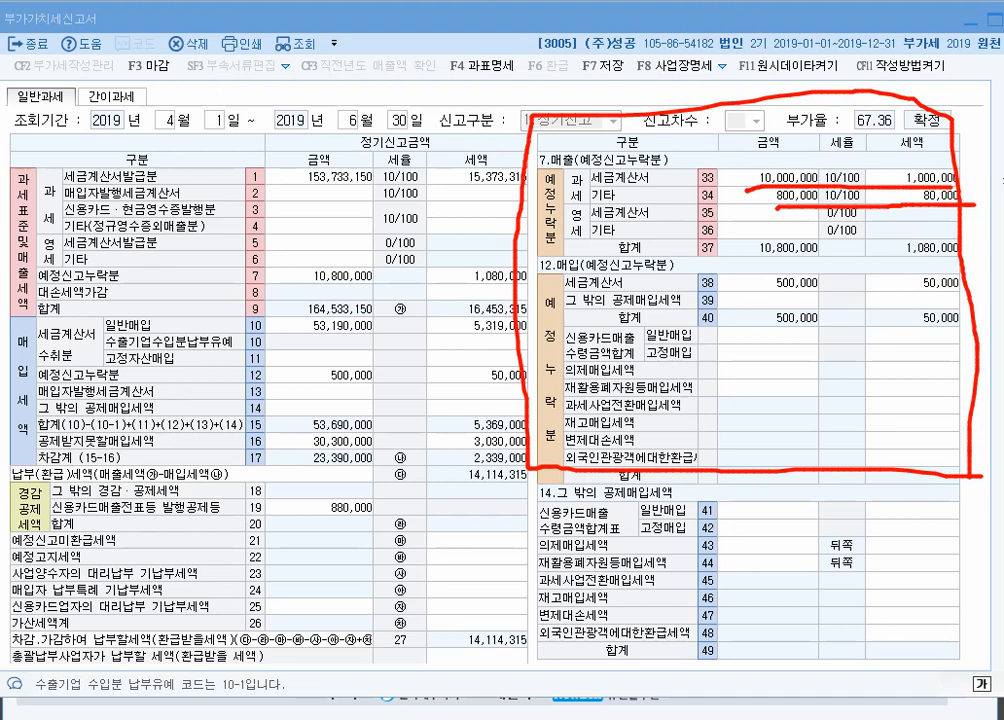
left_click_drag(764, 294, 969, 292)
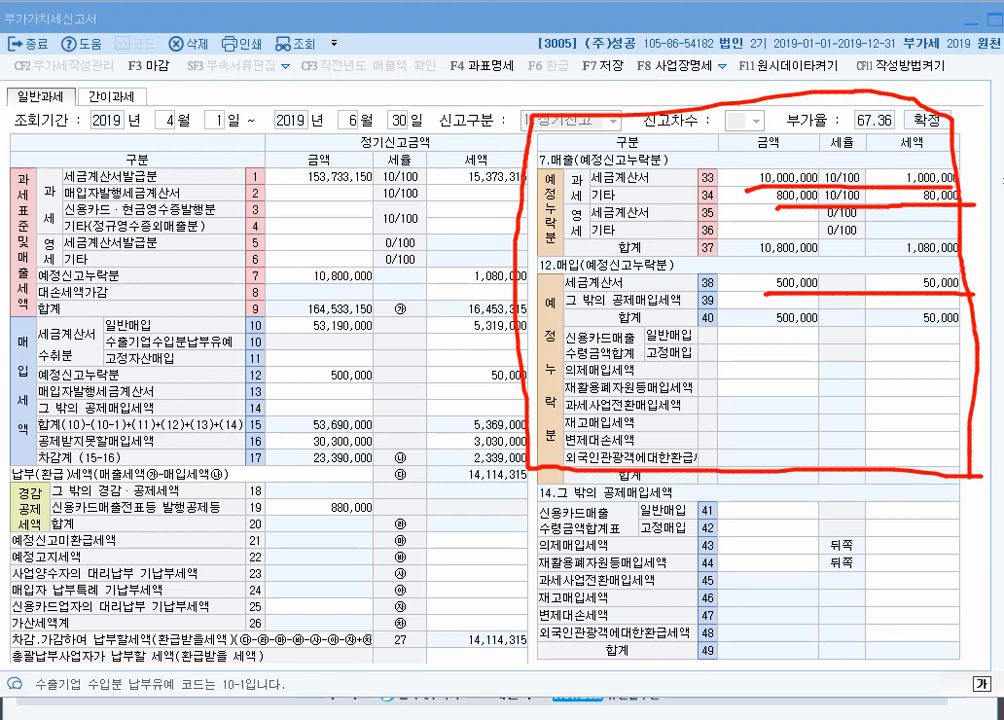
mouse_move(430, 143)
left_mouse_down()
mouse_move(200, 127)
mouse_move(148, 108)
mouse_move(150, 96)
mouse_move(330, 86)
mouse_move(415, 108)
mouse_move(422, 128)
left_mouse_up()
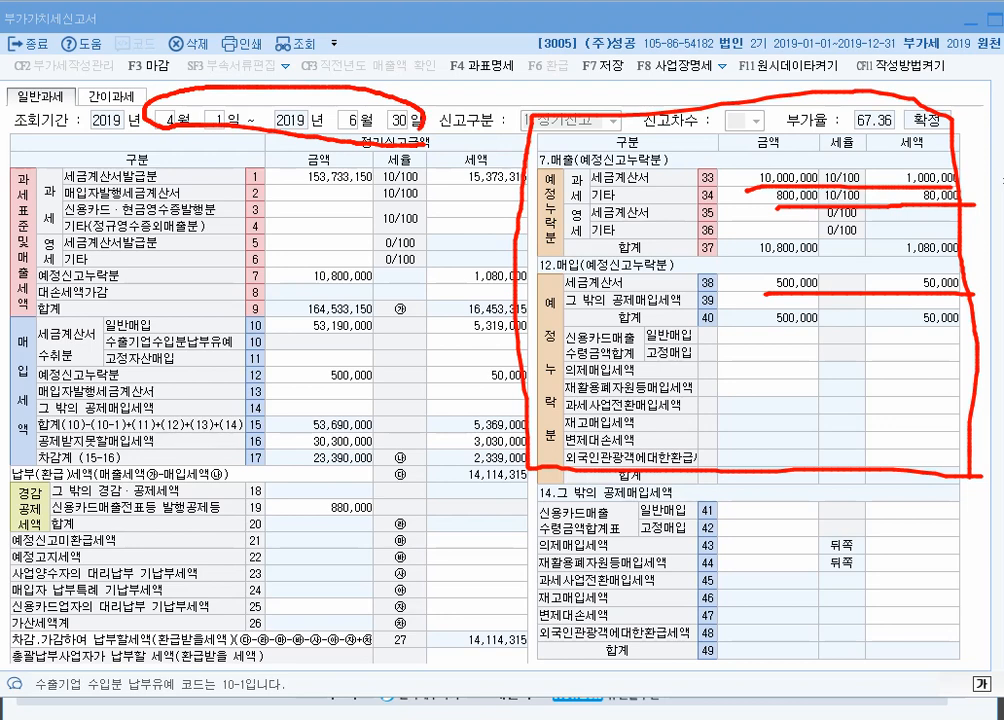
mouse_move(642, 125)
left_mouse_down()
mouse_move(597, 167)
mouse_move(562, 180)
mouse_move(619, 117)
left_mouse_up()
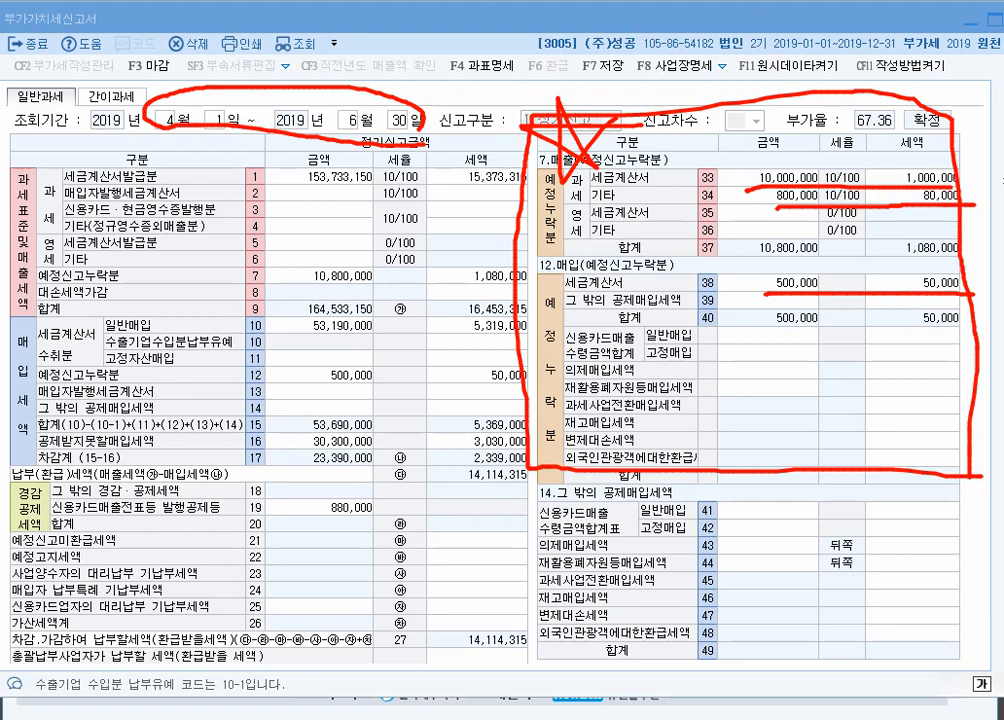
key("Escape")
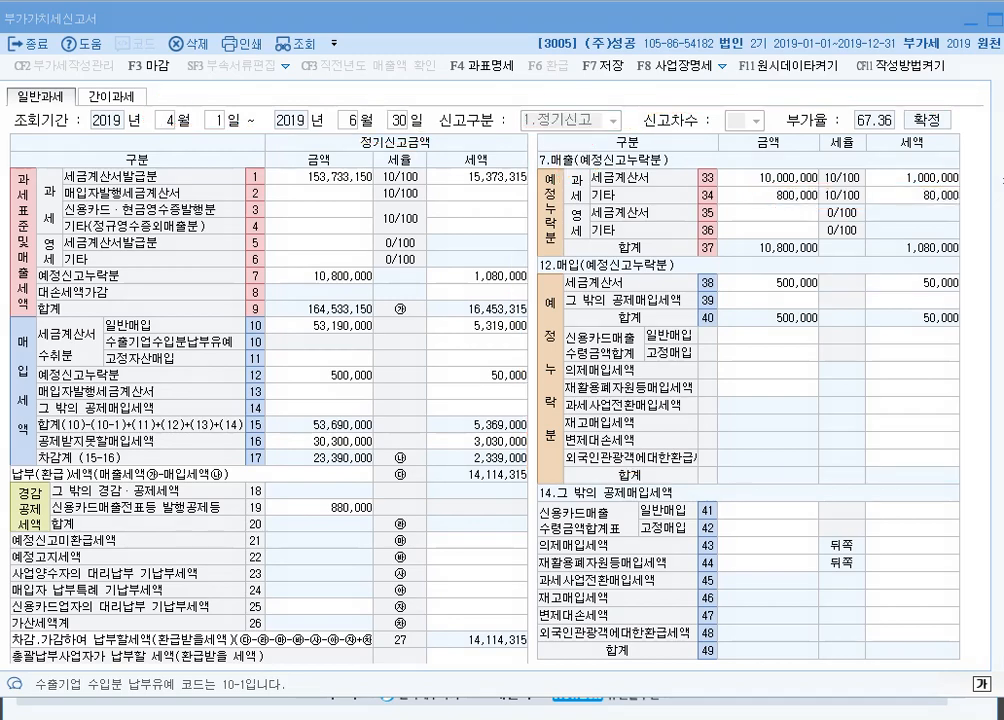
Magnify the 예정신고누락분 breakdown and examine its taxable, zero-rated and purchase categories and the total tax on lines 37 and 40.
left_click(210, 549)
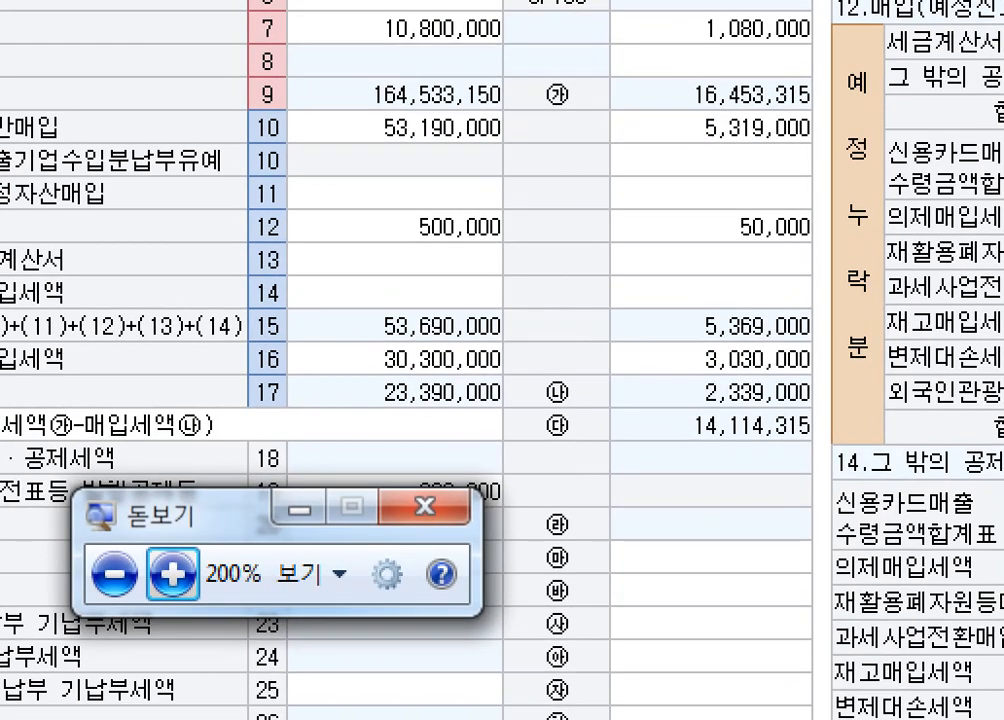
left_click(271, 515)
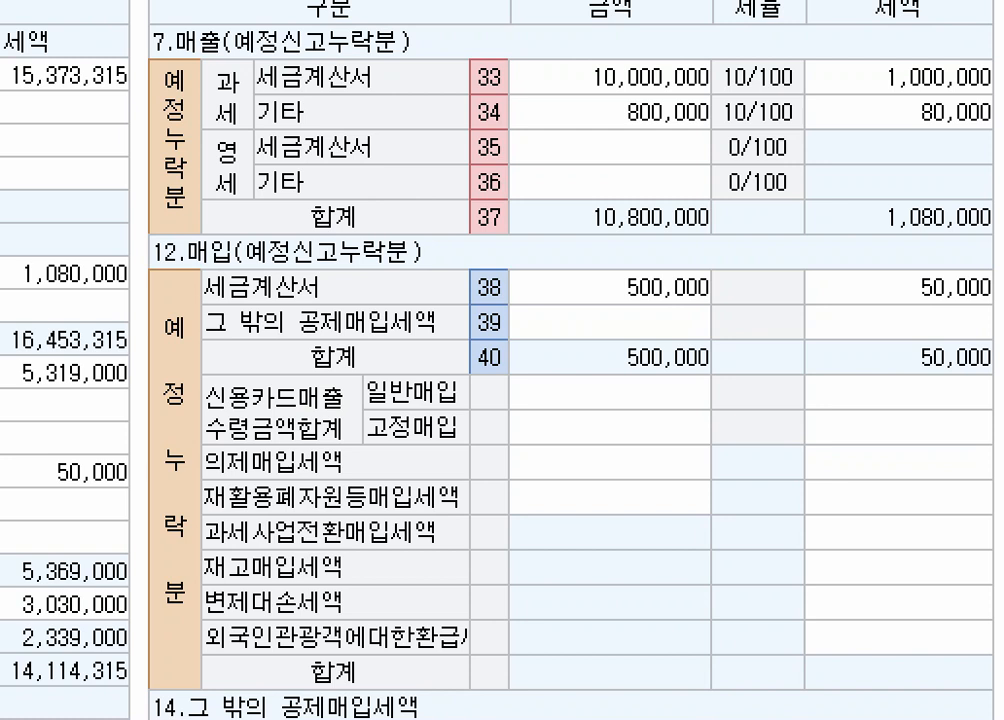
mouse_move(246, 117)
left_mouse_down()
mouse_move(190, 97)
mouse_move(249, 99)
mouse_move(256, 122)
left_mouse_up()
mouse_move(235, 198)
left_mouse_down()
mouse_move(200, 182)
mouse_move(228, 139)
mouse_move(219, 190)
left_mouse_up()
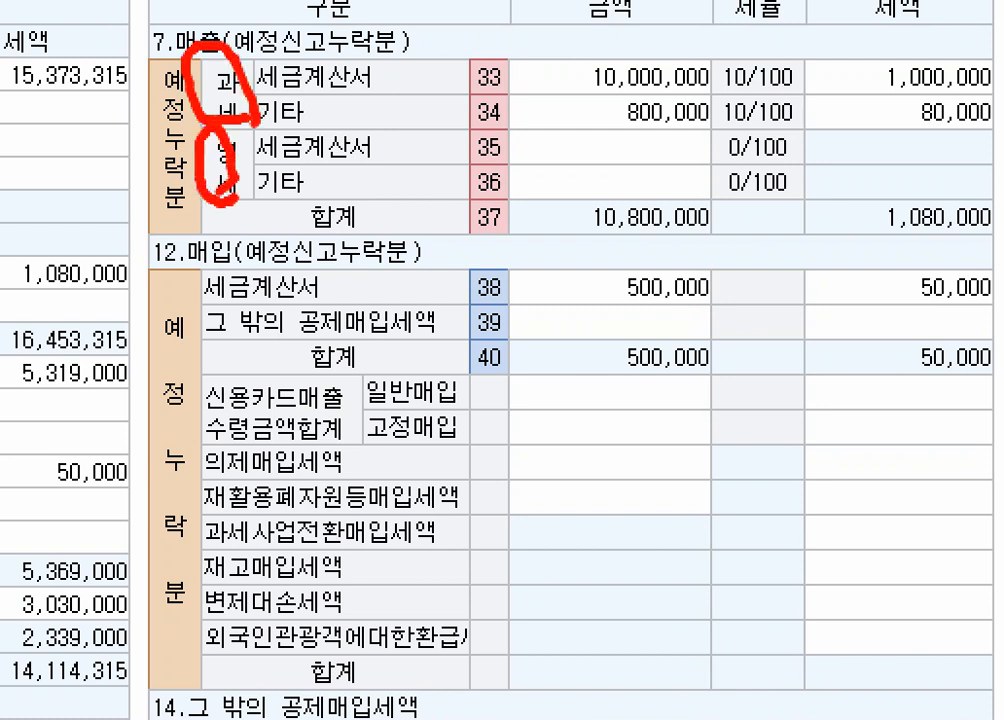
mouse_move(333, 292)
left_mouse_down()
mouse_move(202, 298)
mouse_move(295, 272)
mouse_move(325, 290)
left_mouse_up()
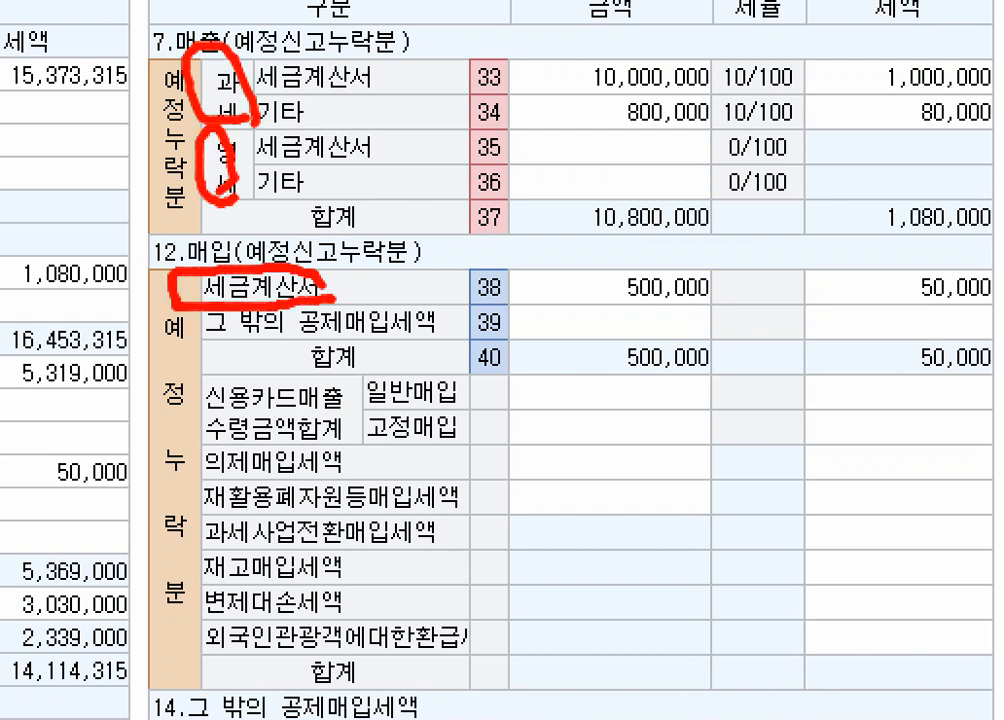
mouse_move(228, 348)
left_mouse_down()
mouse_move(425, 343)
mouse_move(240, 312)
mouse_move(440, 326)
left_mouse_up()
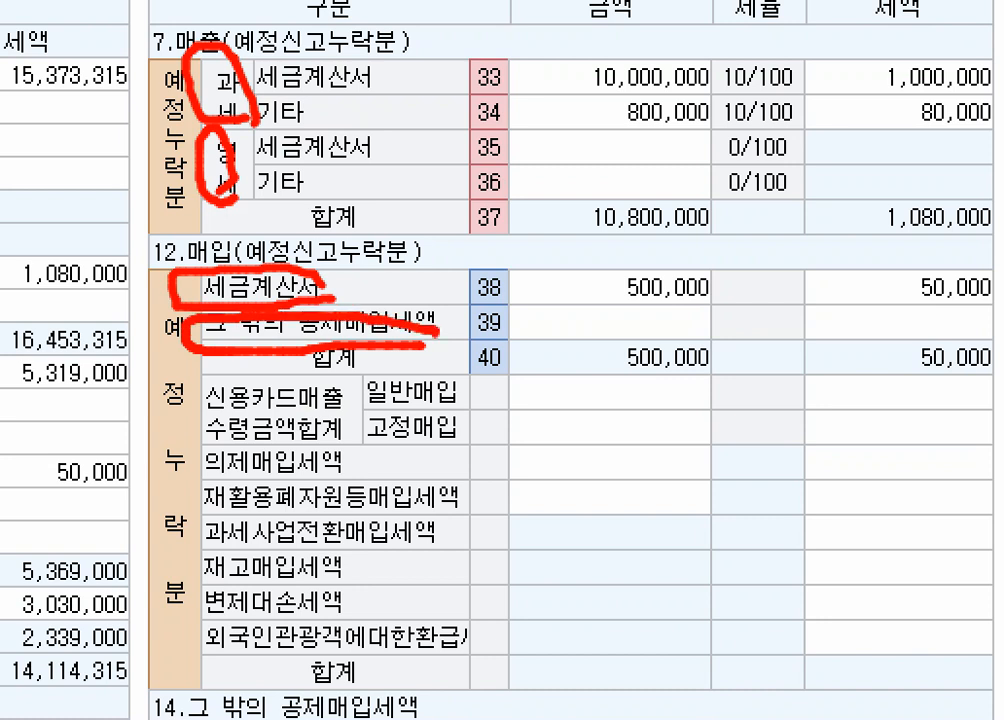
mouse_move(352, 86)
left_mouse_down()
mouse_move(293, 37)
mouse_move(359, 102)
left_mouse_up()
mouse_move(304, 121)
left_mouse_down()
mouse_move(256, 122)
mouse_move(308, 105)
left_mouse_up()
mouse_move(366, 157)
left_mouse_down()
mouse_move(264, 162)
mouse_move(342, 140)
mouse_move(356, 154)
left_mouse_up()
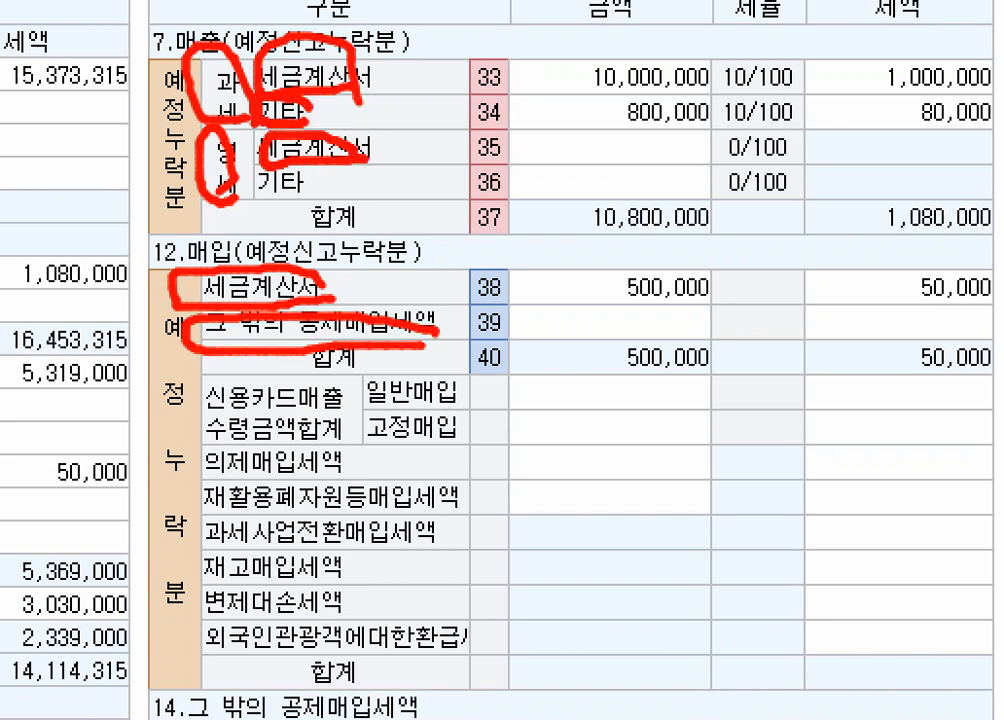
mouse_move(313, 201)
left_mouse_down()
mouse_move(276, 184)
mouse_move(309, 172)
left_mouse_up()
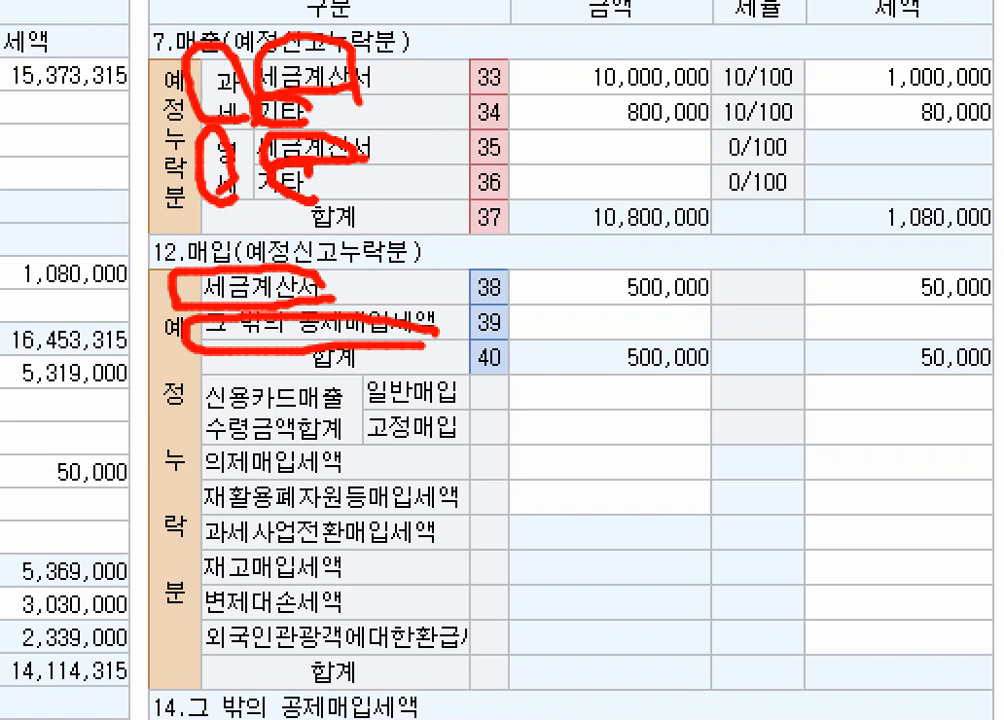
mouse_move(565, 93)
left_mouse_down()
mouse_move(970, 75)
mouse_move(776, 42)
mouse_move(530, 45)
left_mouse_up()
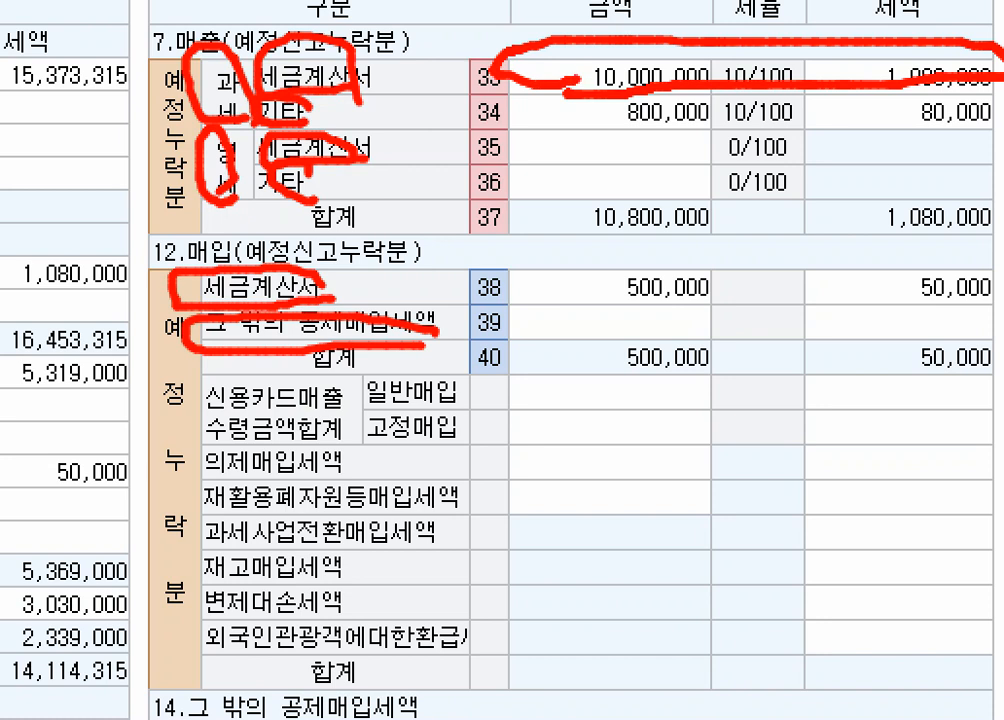
left_click_drag(637, 305, 686, 266)
left_click_drag(614, 280, 726, 302)
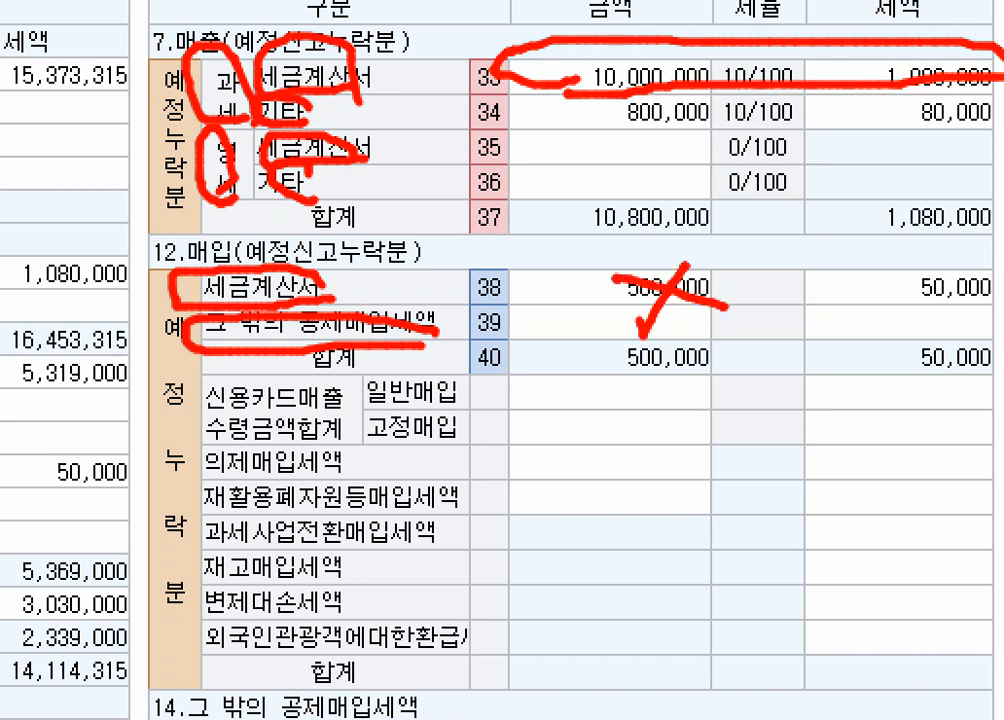
mouse_move(987, 245)
left_mouse_down()
mouse_move(880, 250)
mouse_move(920, 174)
mouse_move(1002, 220)
left_mouse_up()
mouse_move(993, 402)
left_mouse_down()
mouse_move(888, 358)
mouse_move(998, 388)
left_mouse_up()
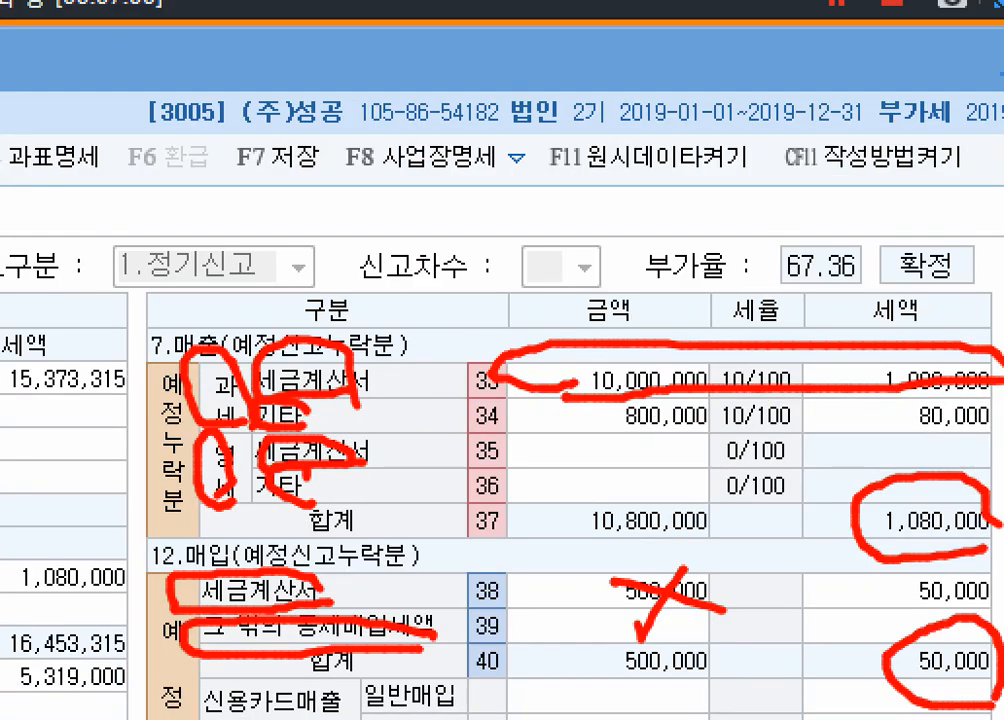
key("Escape")
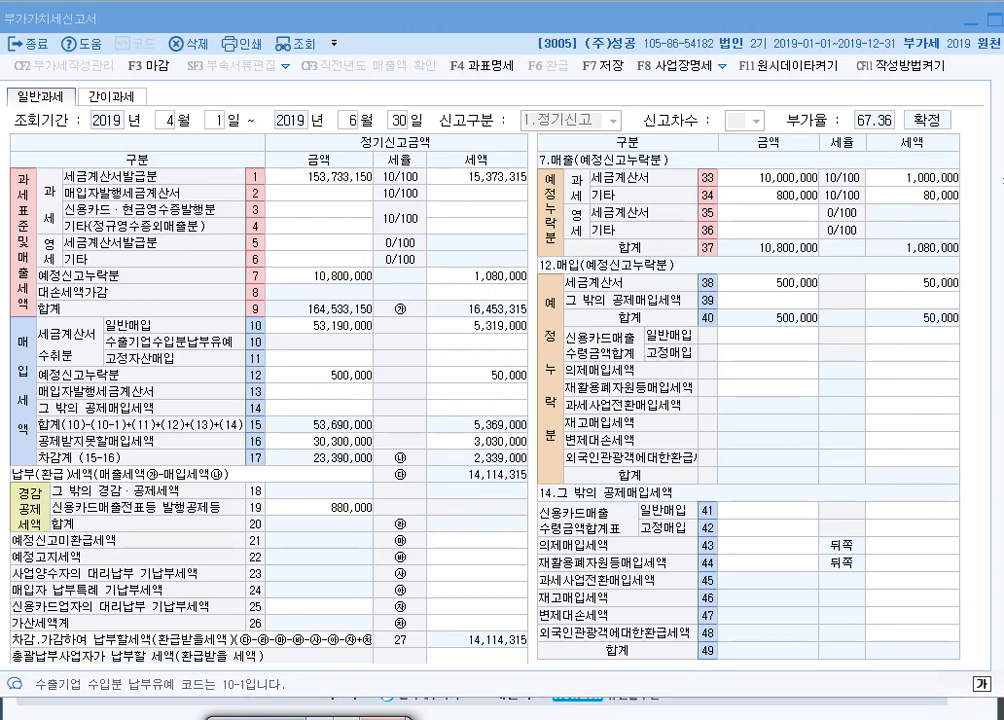
Open the 가산세명세 from the 가산세액계 line and enter 1,030,000 as the 과소·초과환급(일반) amount.
left_click(476, 623)
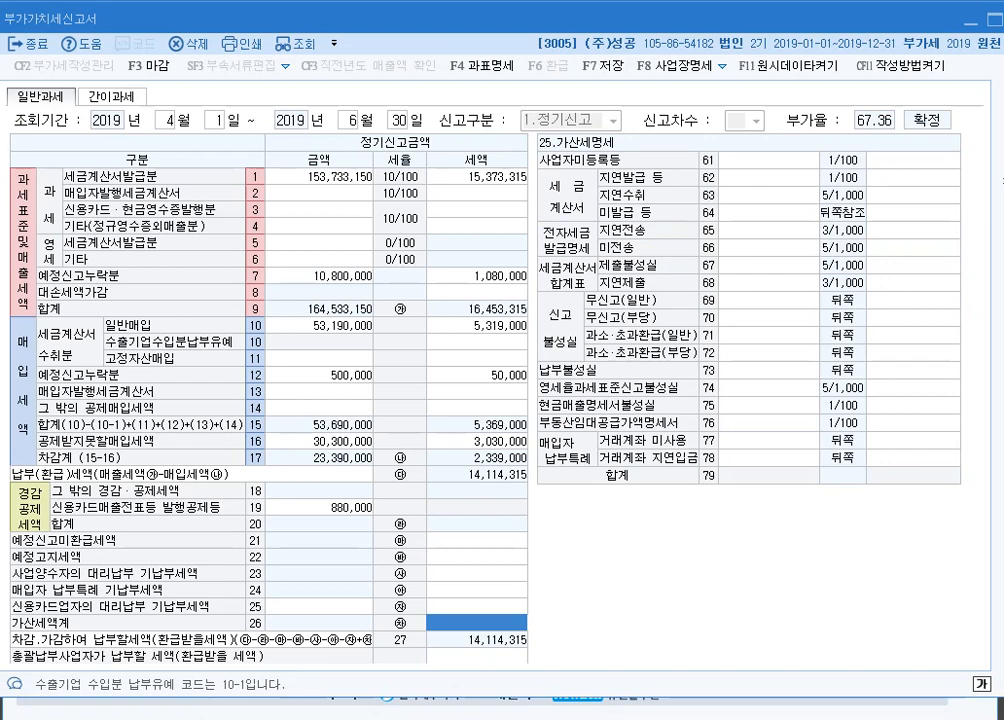
left_click(769, 335)
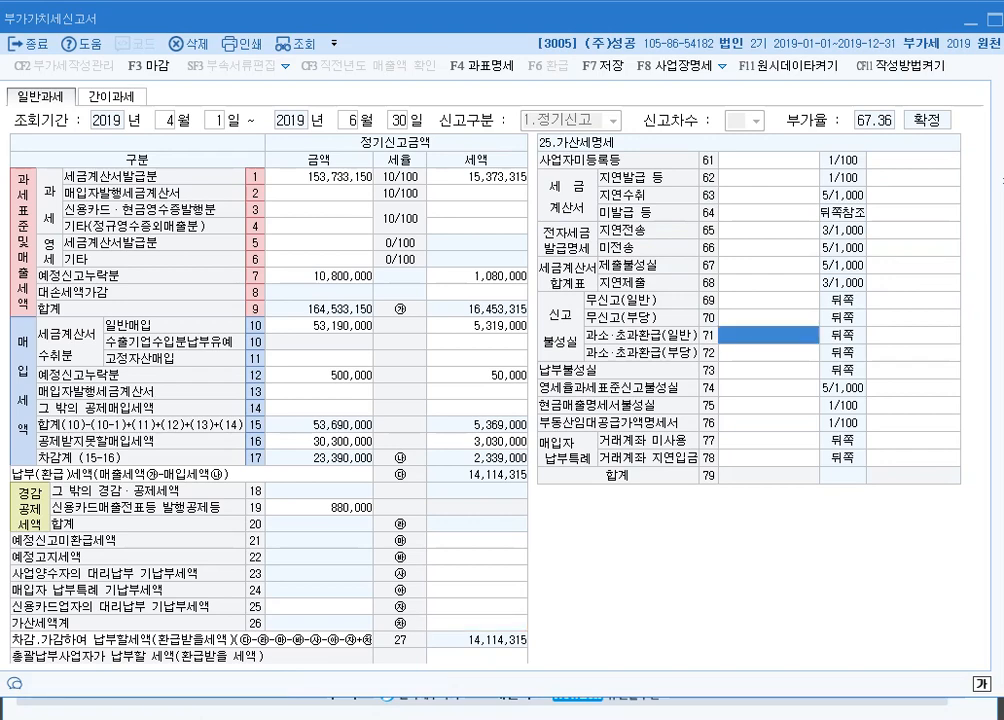
left_click(769, 370)
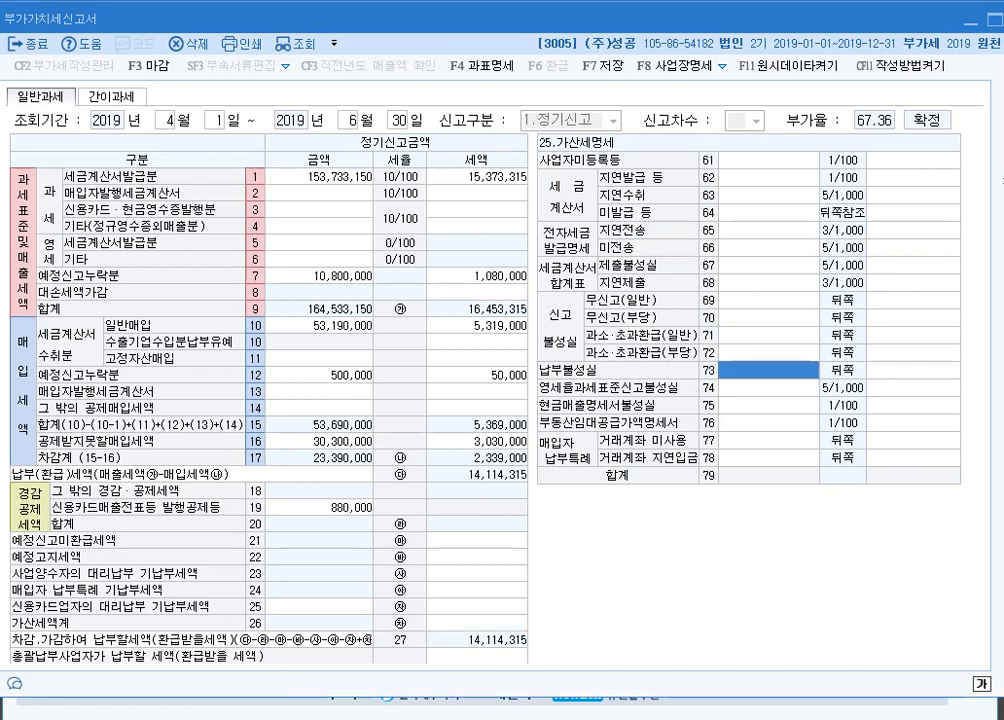
key("Up")
key("Up")
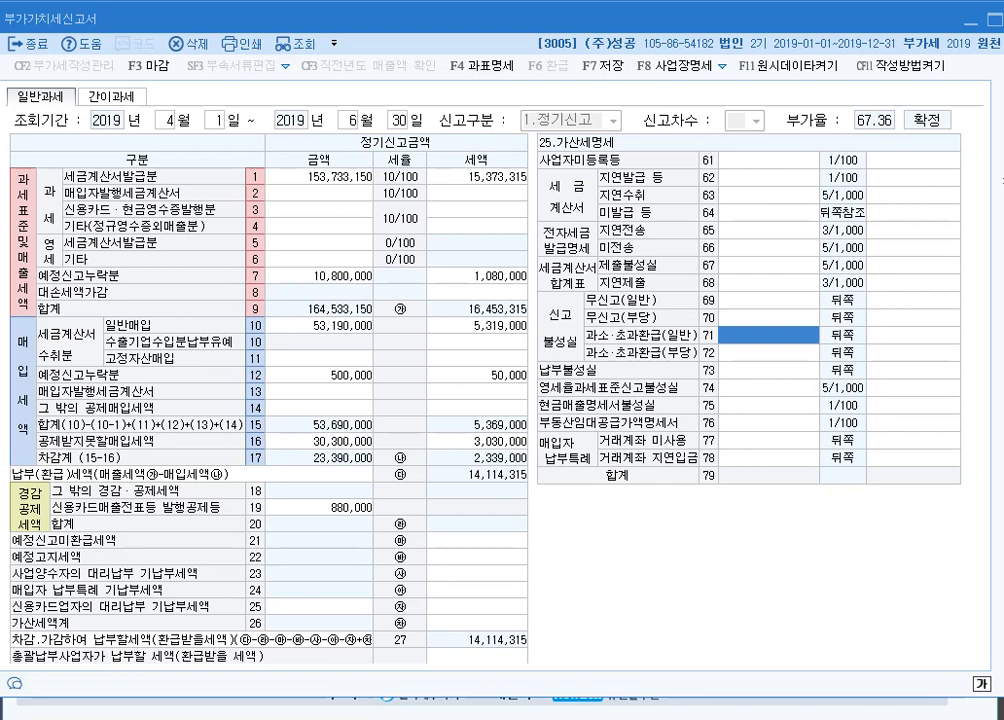
type("1030000")
key("Return")
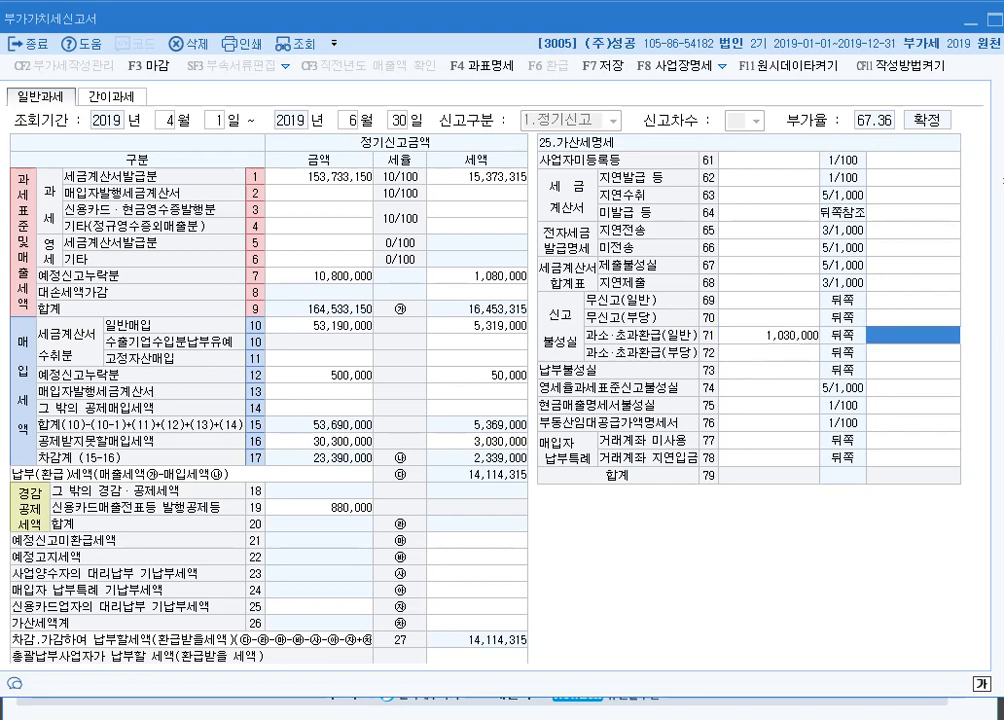
Enter 1,030,000 as the 납부불성실 amount in the 가산세명세, leaving the delay-day calculation unfilled.
key("Return")
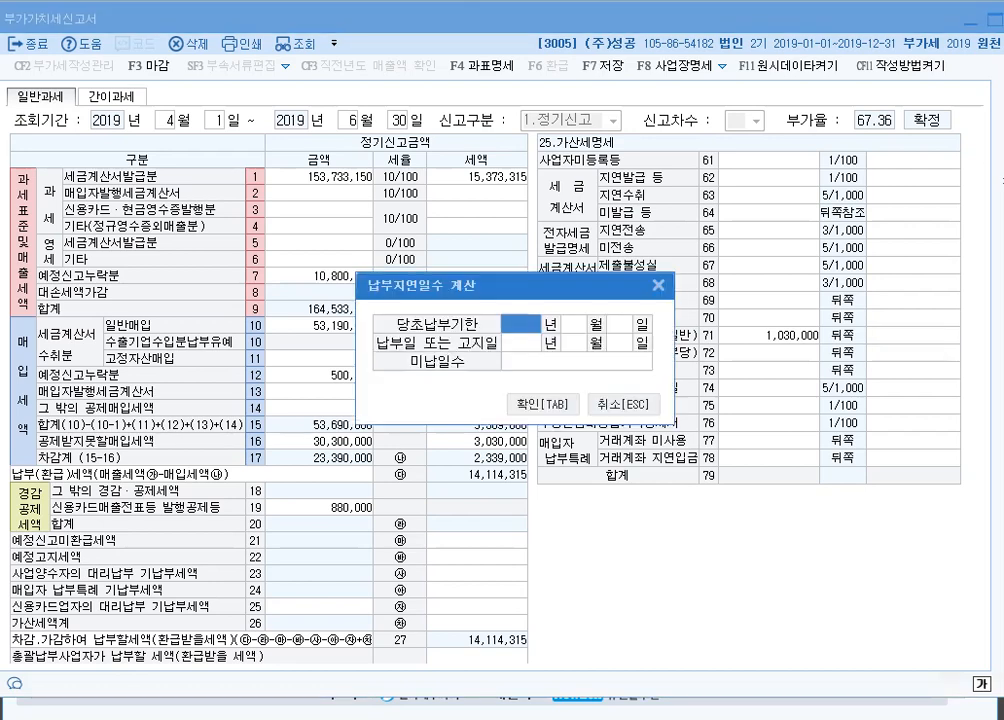
key("Escape")
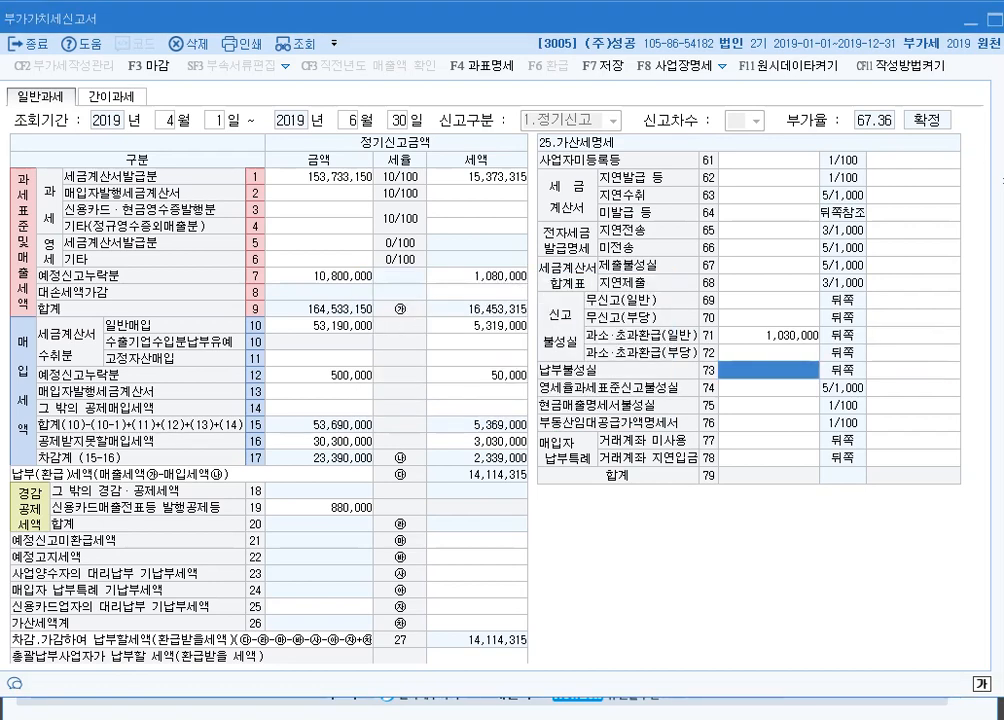
type("1030000")
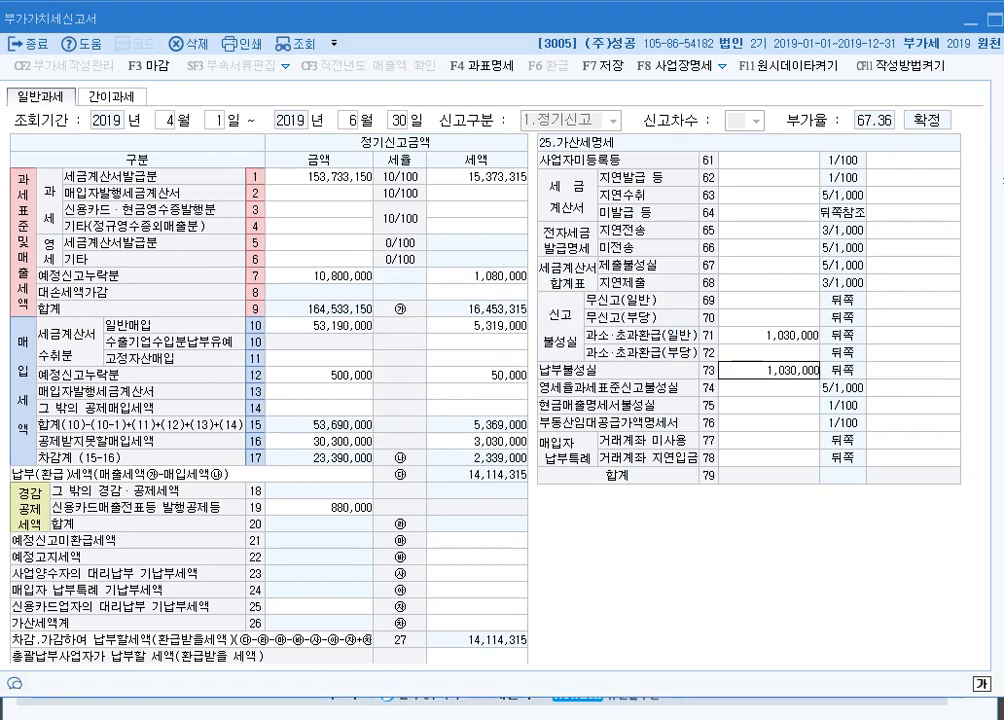
key("Return")
key("Escape")
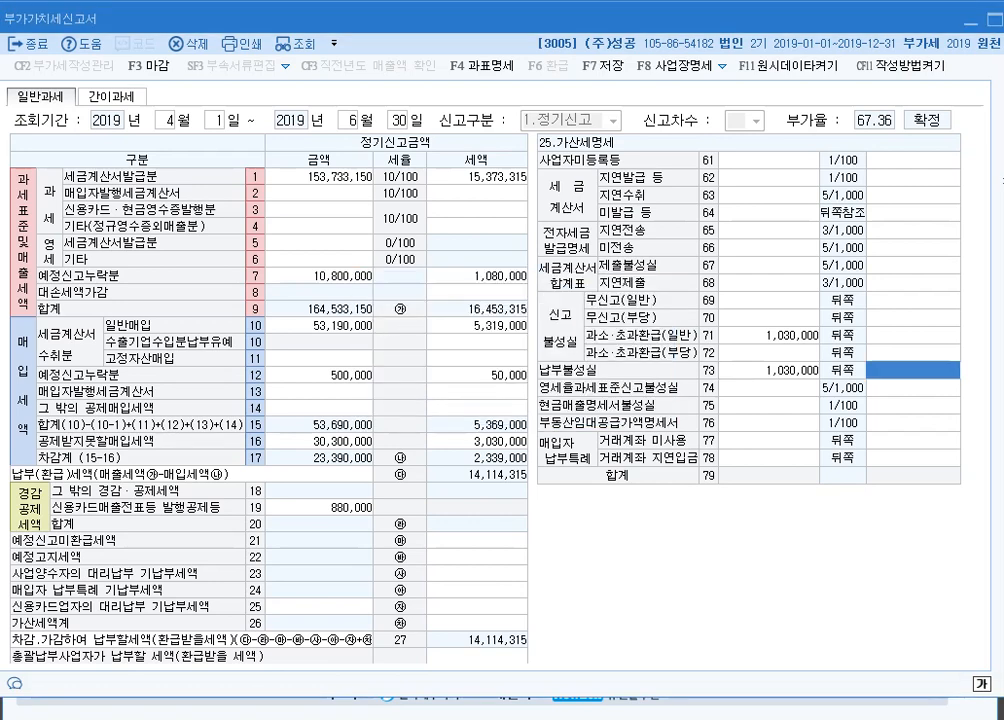
Set the 과소·초과환급(일반) penalty tax on line 71 to 51,500.
key("Up")
key("Up")
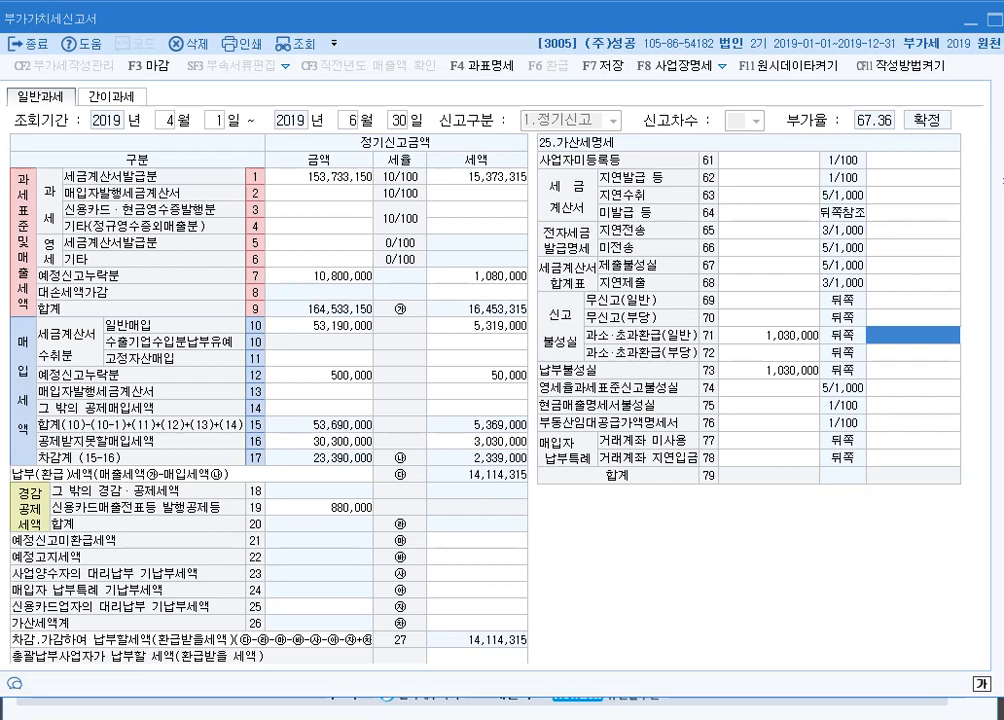
type("51500")
key("Return")
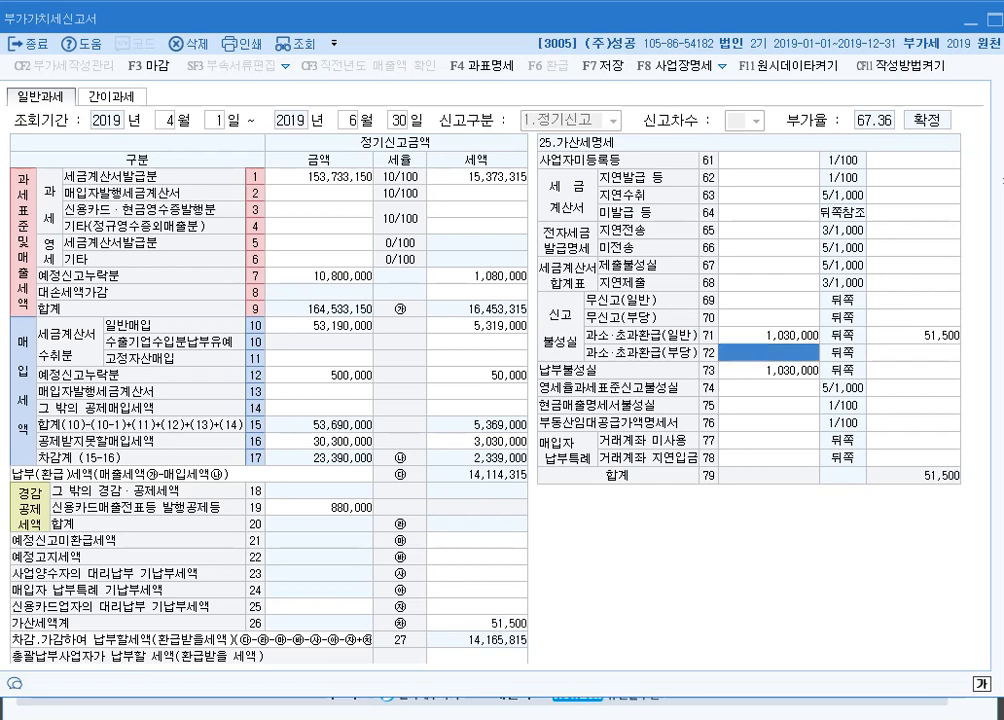
Calculate the 납부불성실 penalty from due date April 25, 2019 to payment date July 25, 2019, and save the return.
key("Return")
key("Return")
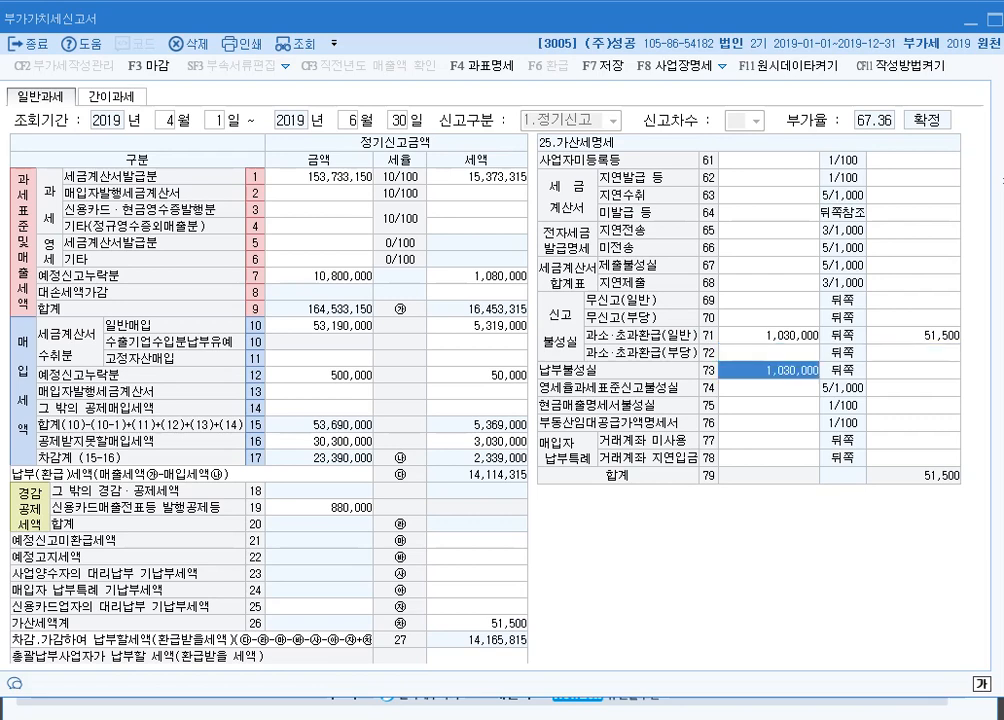
key("Return")
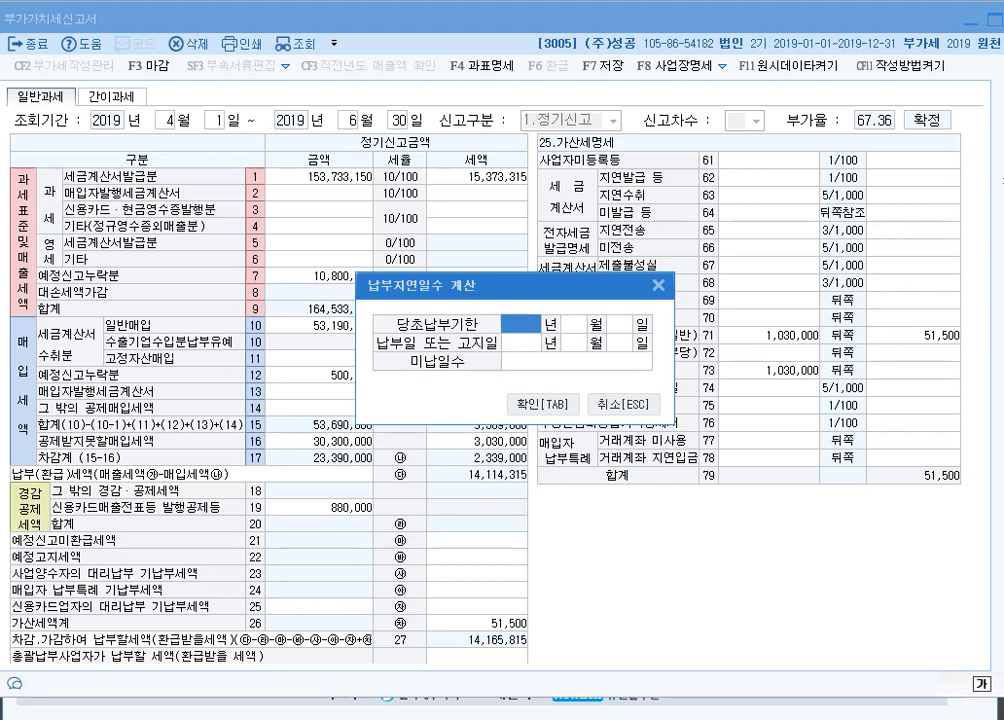
type("20190425")
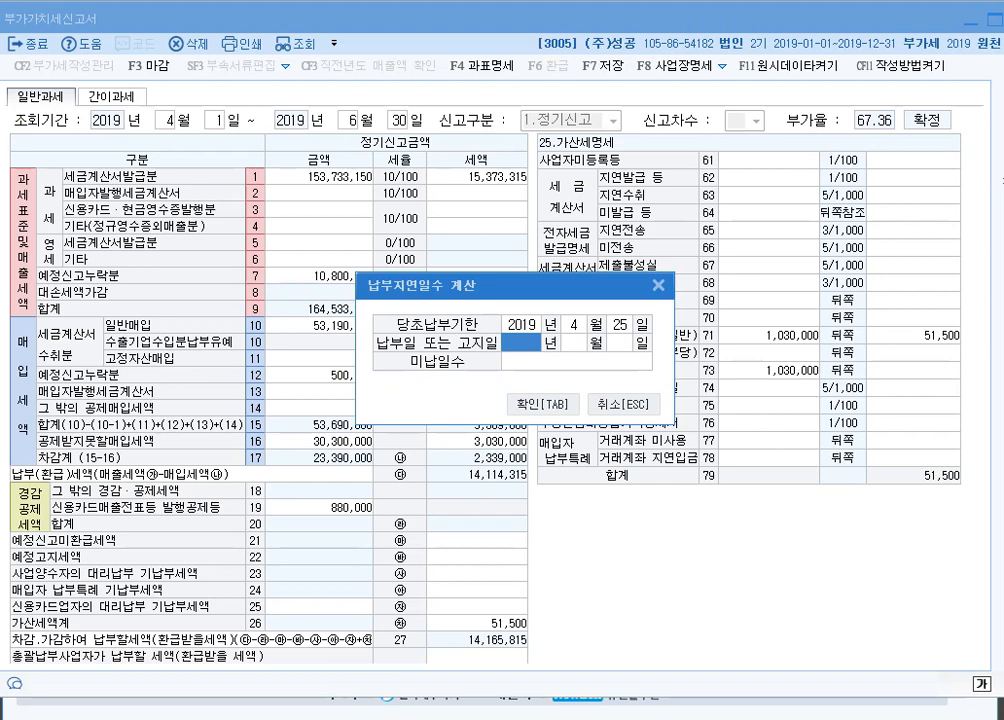
type("20190725")
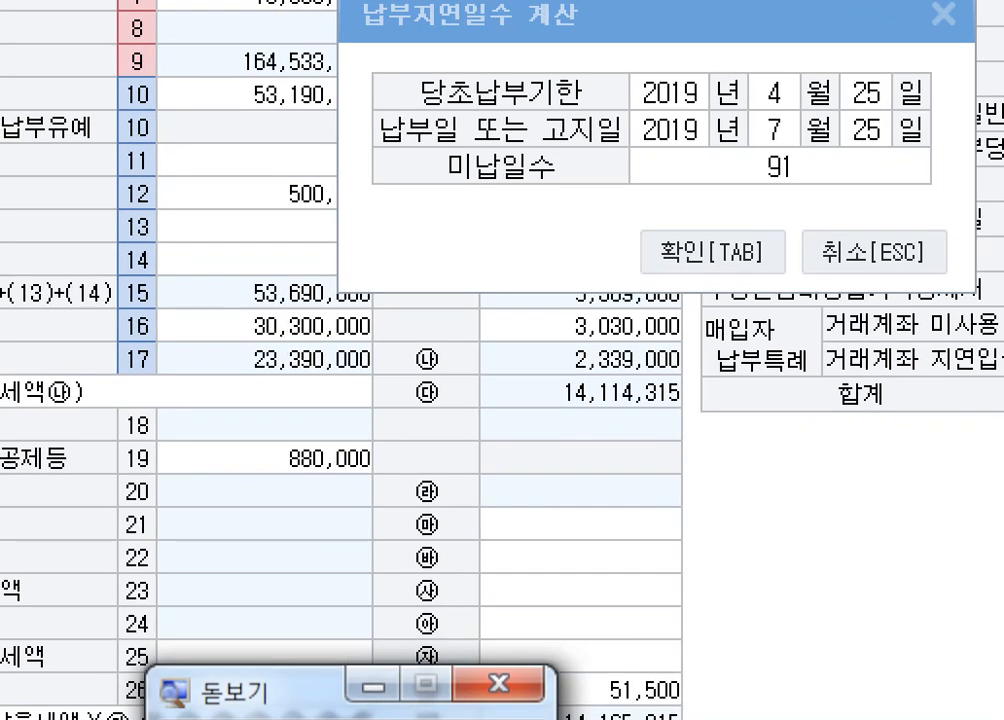
left_click(190, 717)
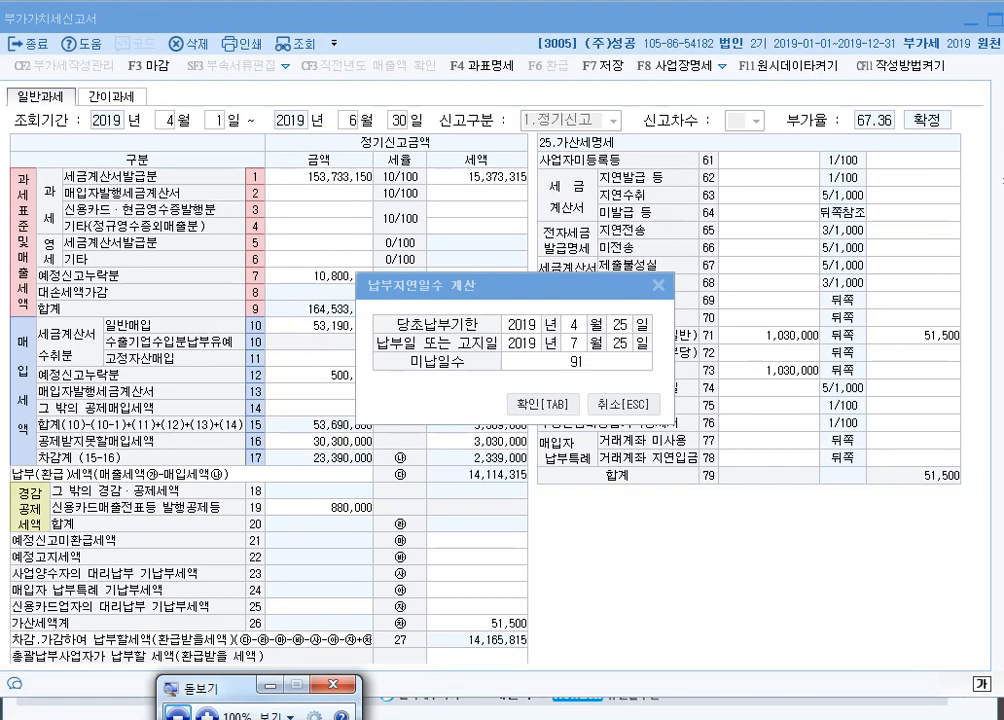
left_click(543, 403)
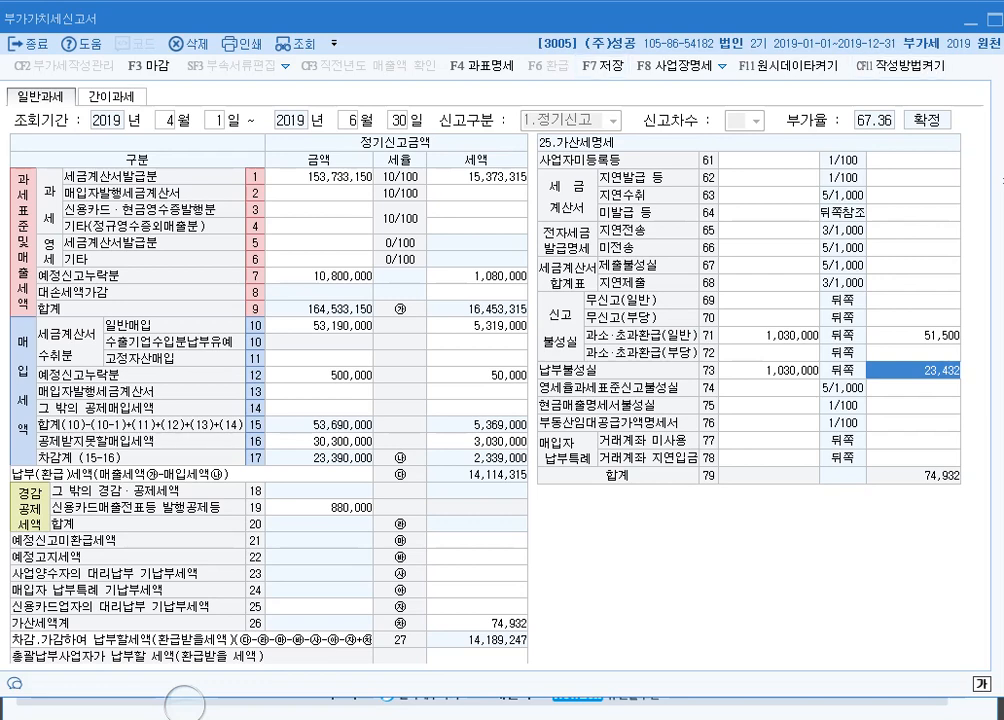
key("F7")
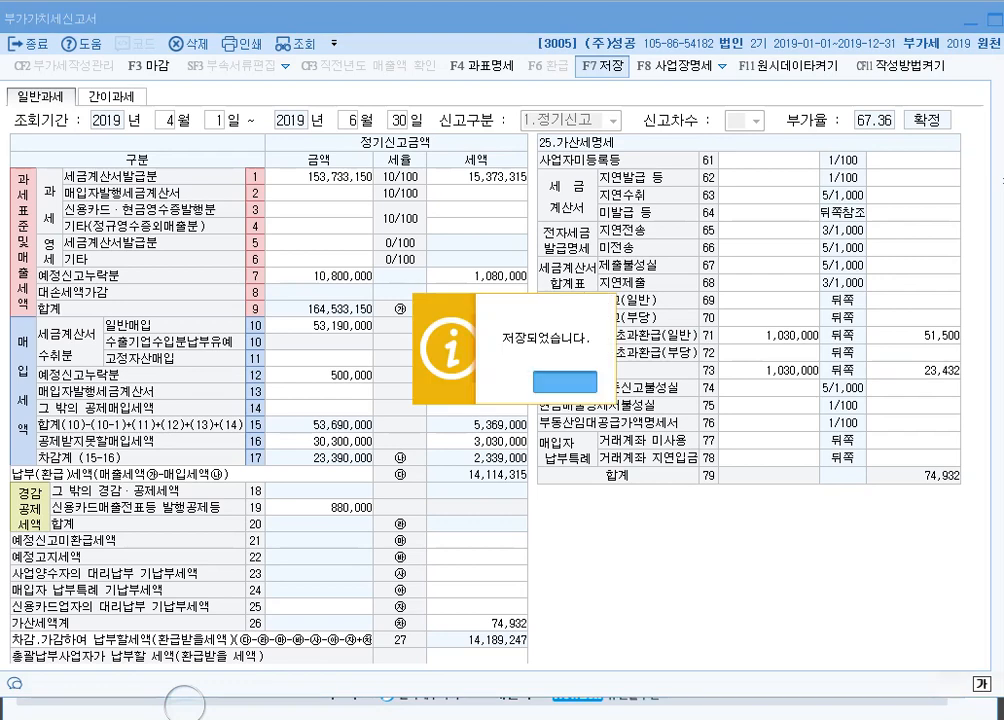
Close the saved return and switch the working company to code 1104, (주)안성.
key("Return")
key("Escape")
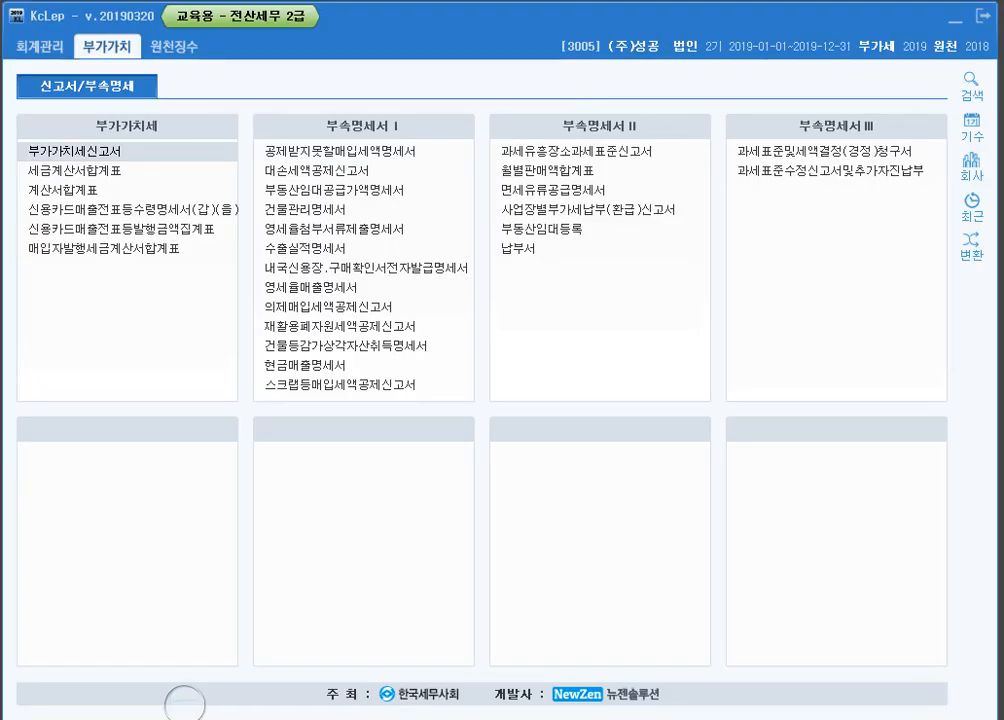
left_click(971, 166)
type("1")
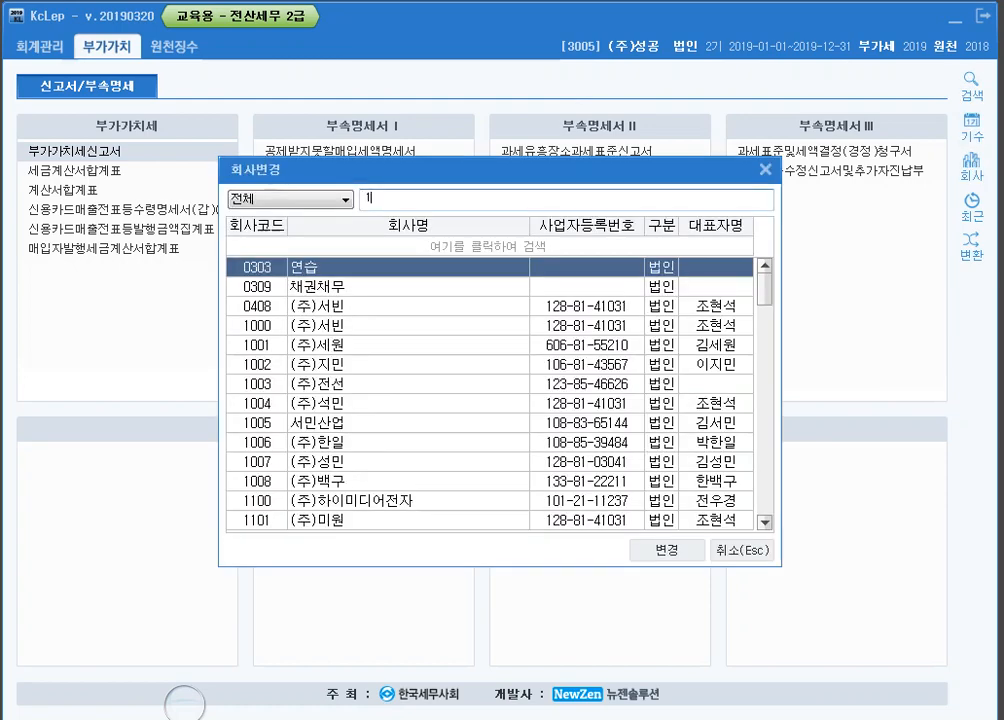
type("104")
key("Return")
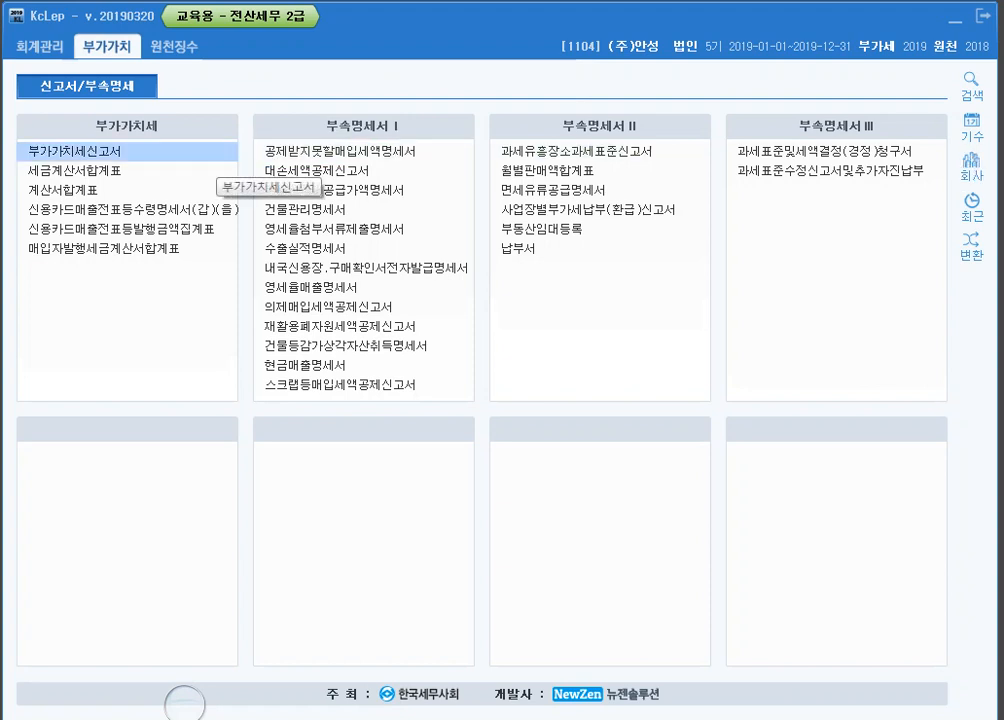
Open the 부가가치세신고서 for (주)안성 and load the period April 1 to June 30, 2019.
left_click(214, 154)
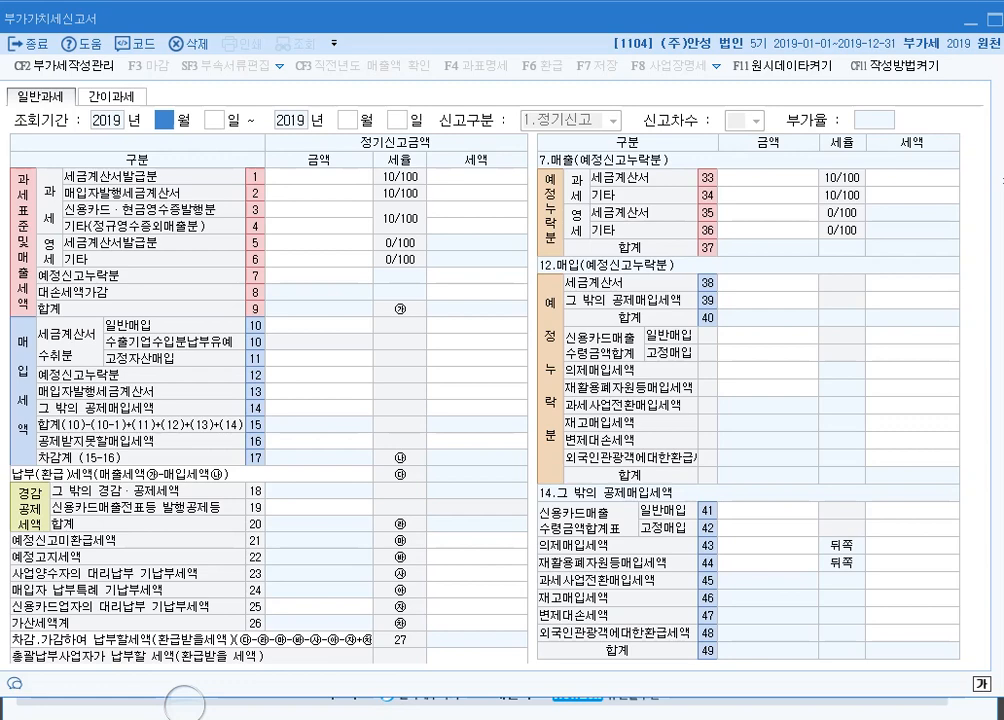
type("4")
key("Return")
key("Return")
type("6")
key("Return")
key("Return")
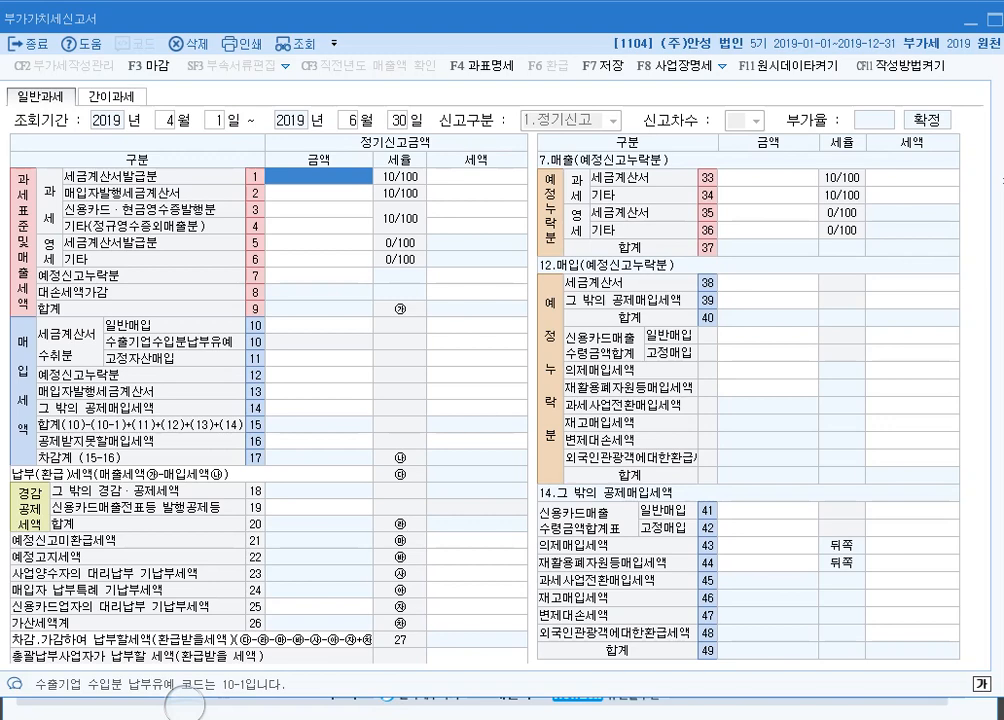
In the sales 예정신고누락분 detail, enter 7,000,000 as the taxable 세금계산서 amount on line 33.
key("Return")
key("Return")
key("Return")
key("Return")
key("Return")
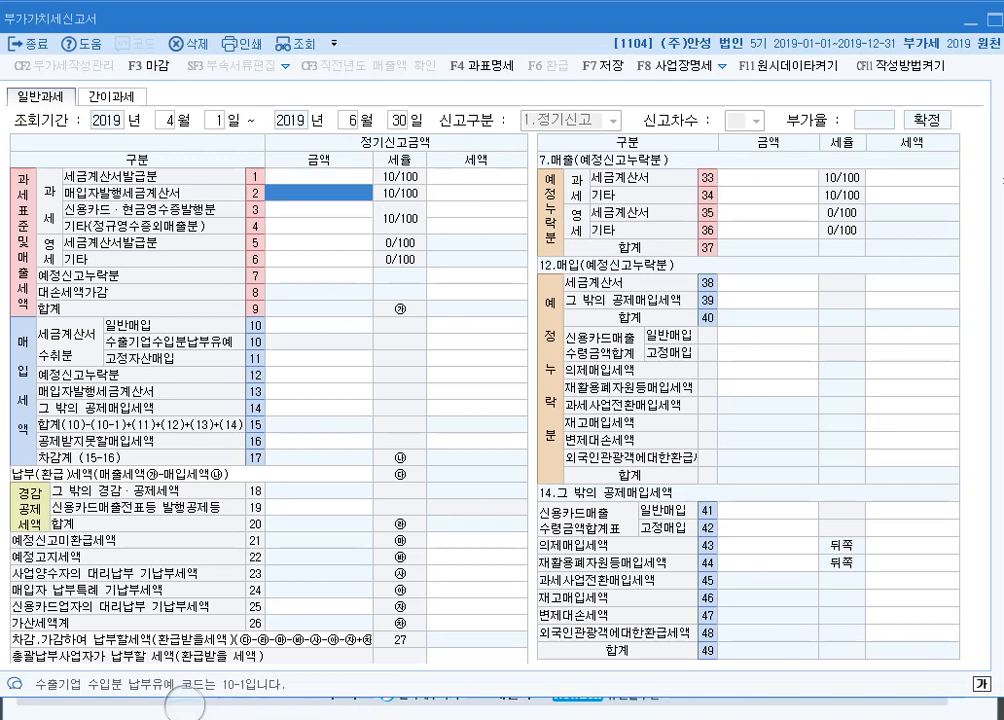
key("Return")
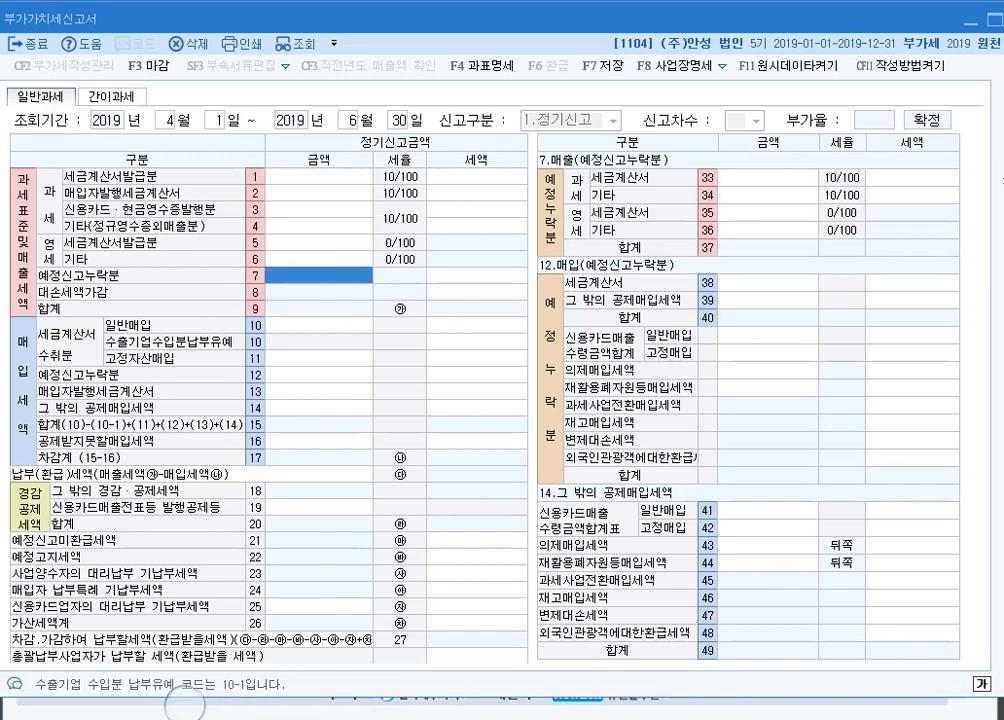
key("Return")
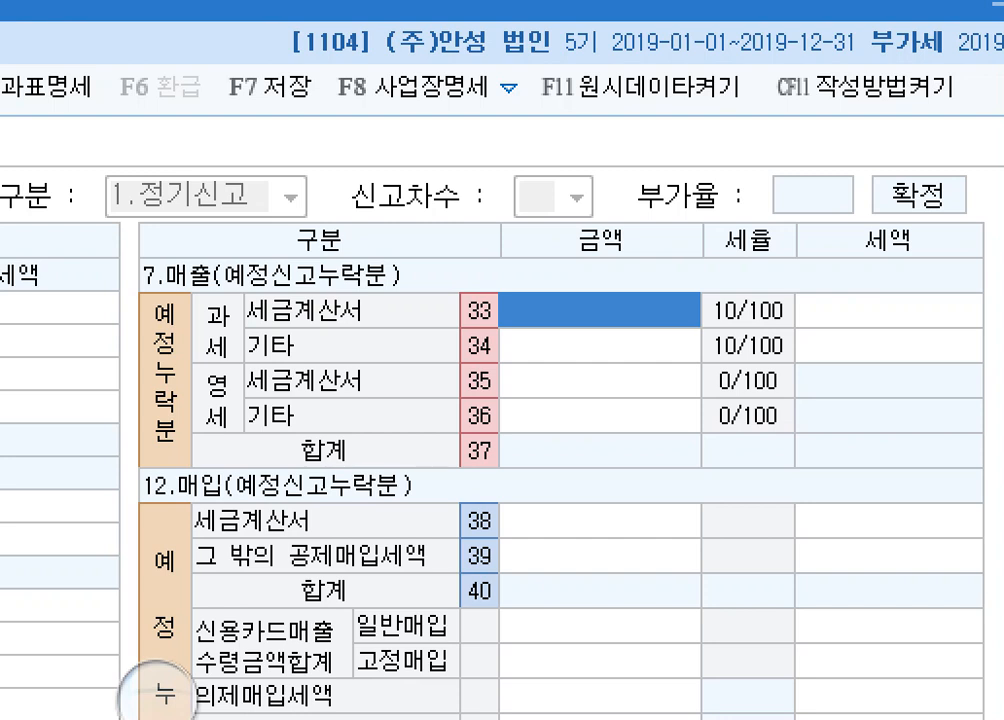
type("7000000")
key("Return")
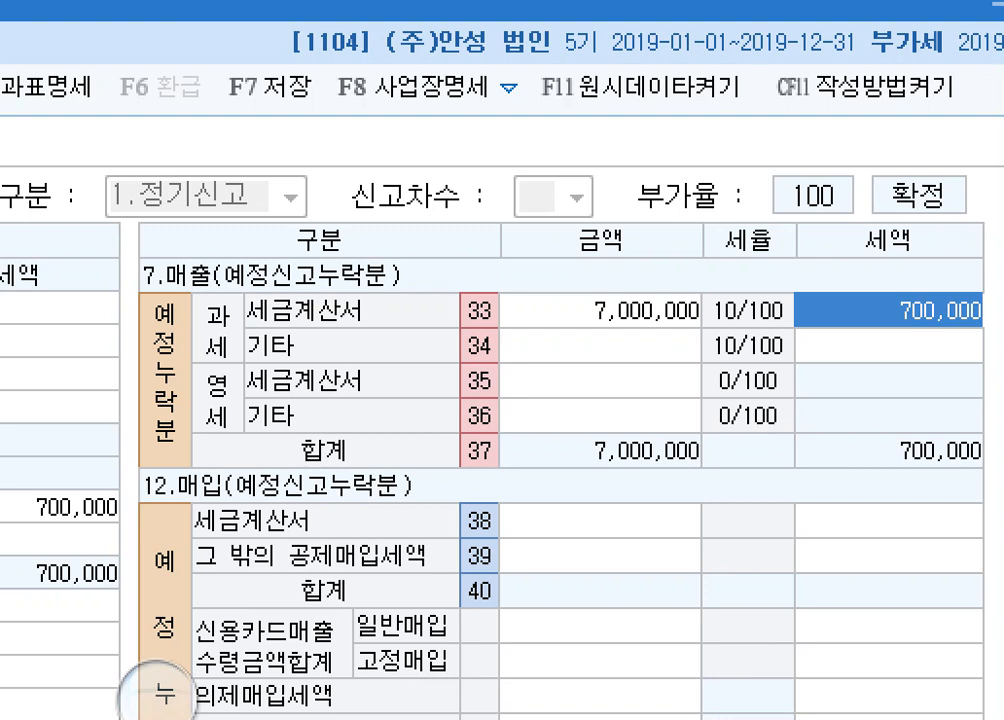
In the purchase 예정신고누락분 detail, enter a 세금계산서 amount of 3,000,000 and tax of 300,000 on line 38.
key("Down")
key("Down")
key("Down")
key("Down")
key("Down")
key("Up")
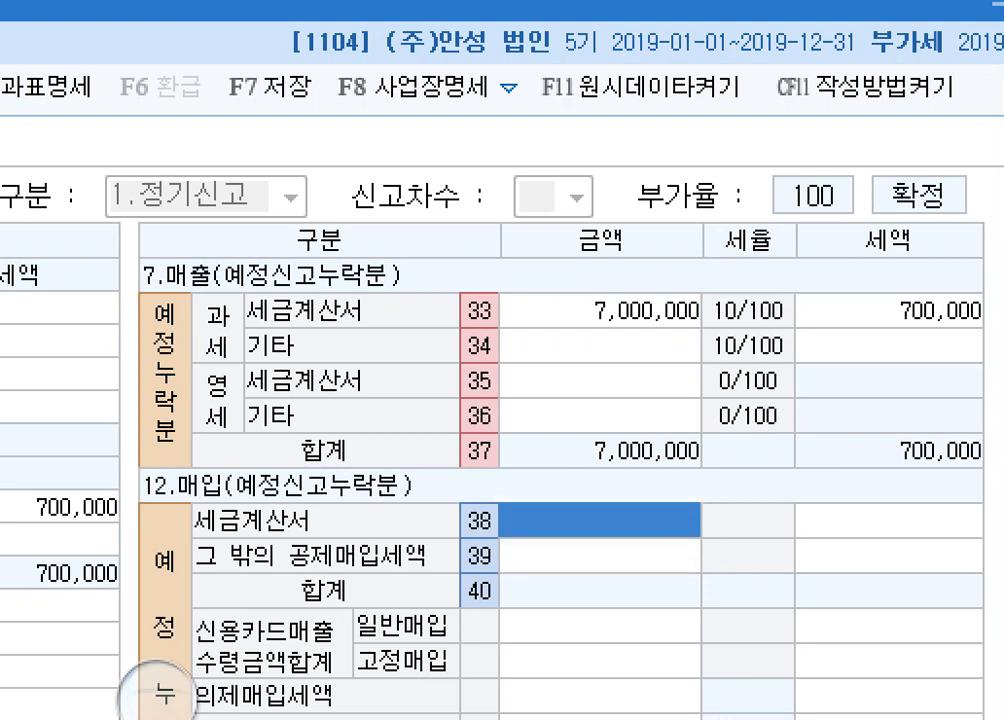
type("3000000")
key("Return")
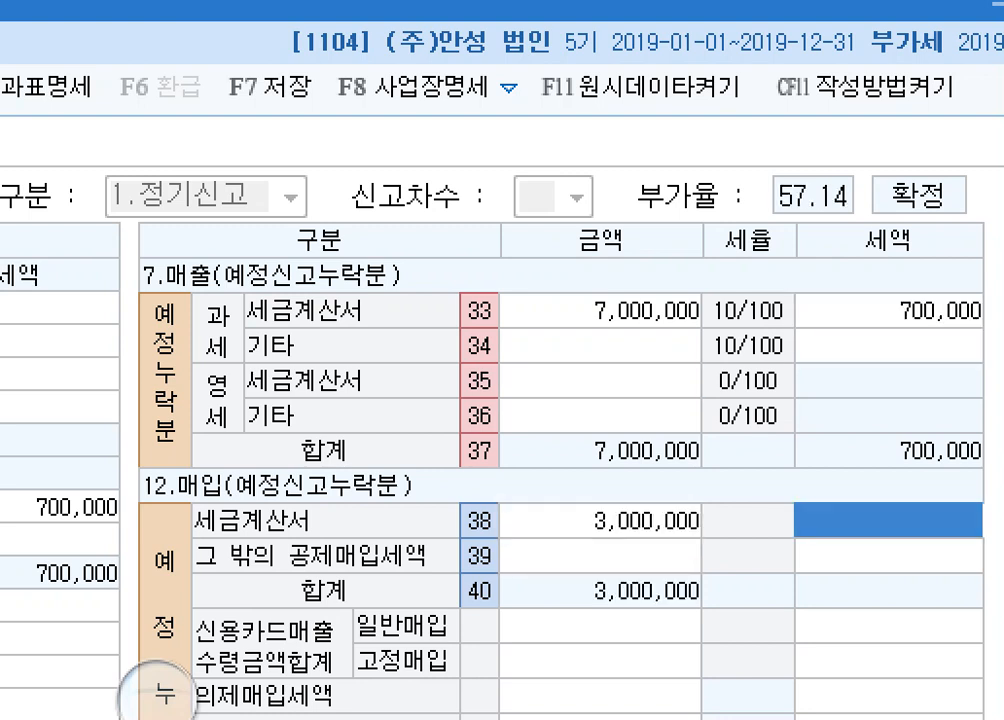
type("3,000,00")
key("Return")
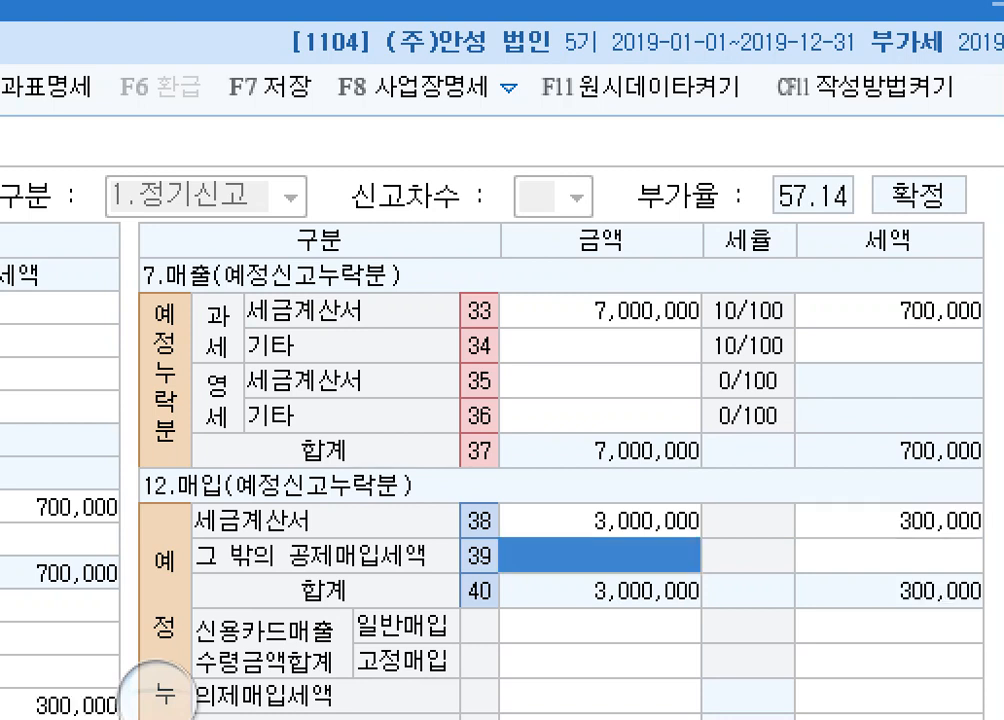
Enter 2,000,000 as the taxable 기타 amount on line 34 of the omitted sales detail.
key("Up")
key("Up")
key("Up")
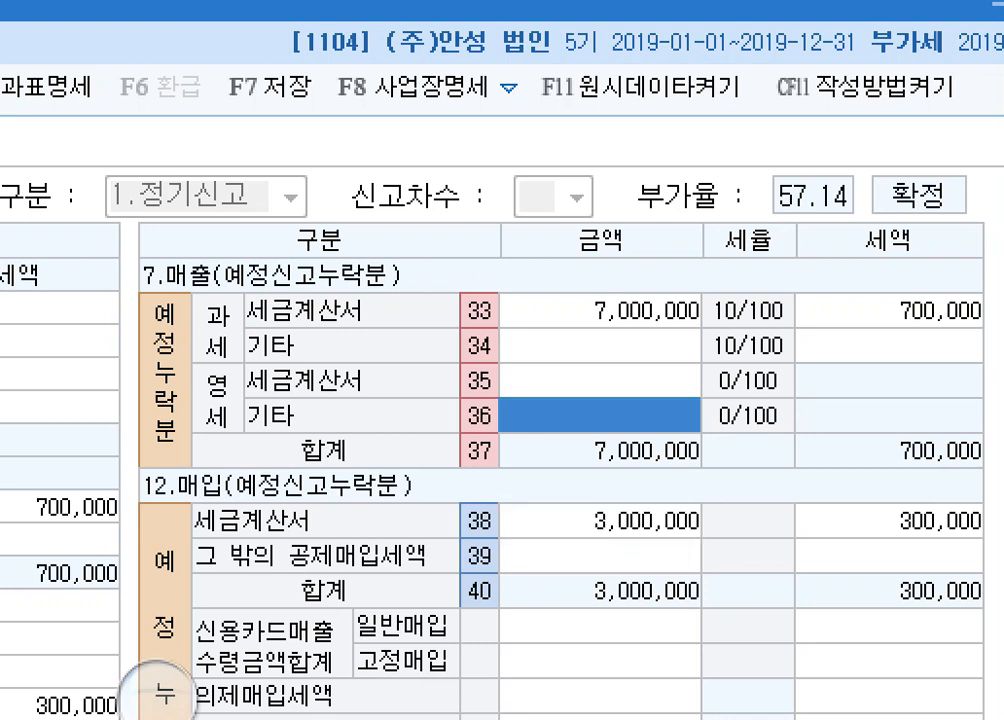
key("Up")
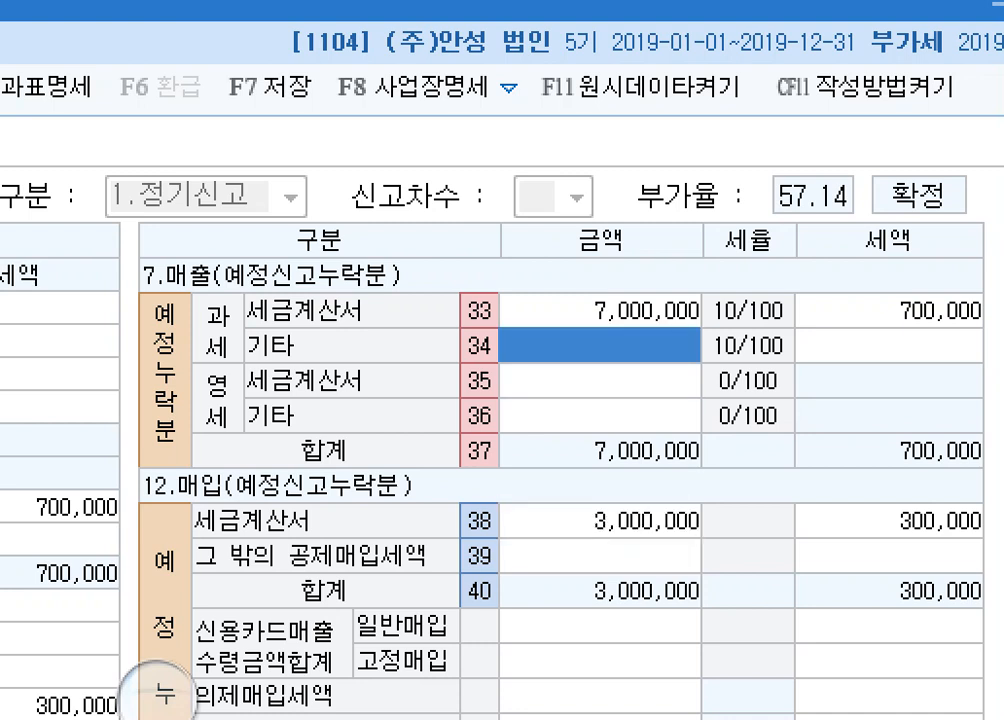
type("2000000")
key("Return")
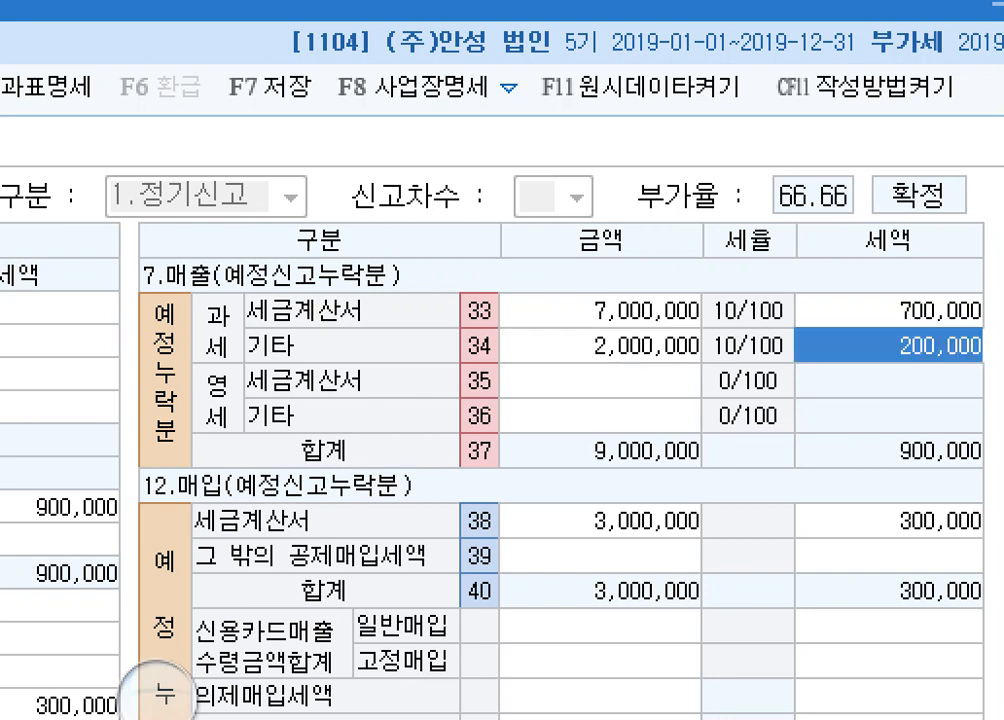
Open the 가산세명세 from the 가산세액계 line and enter 600,000 as the 과소·초과환급(일반) amount.
left_click(157, 702)
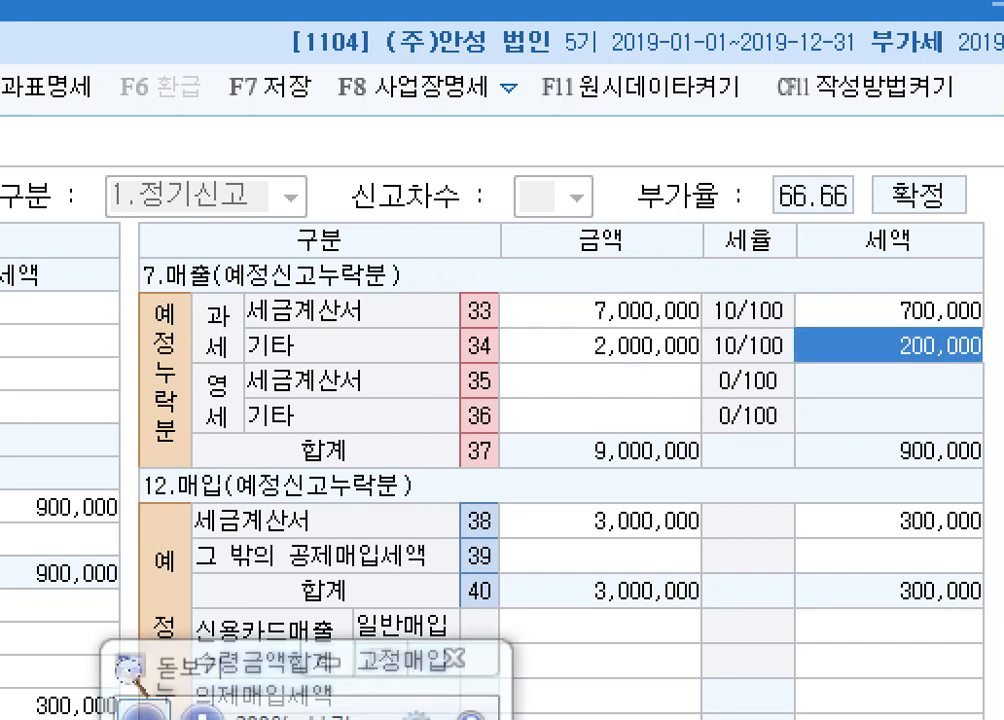
left_click(144, 714)
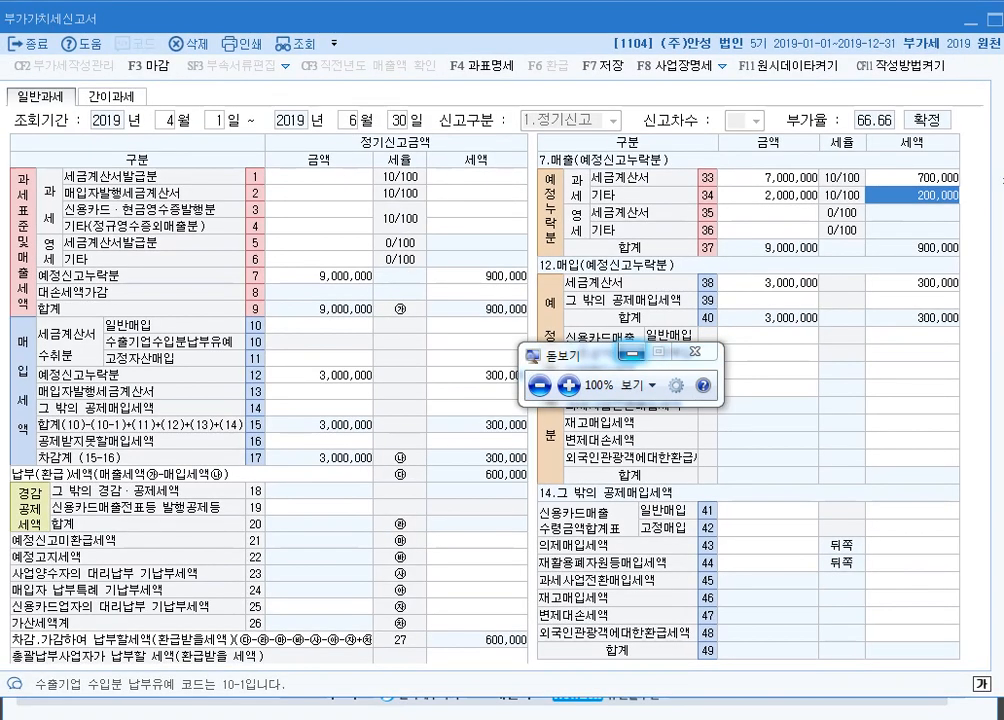
left_click(632, 352)
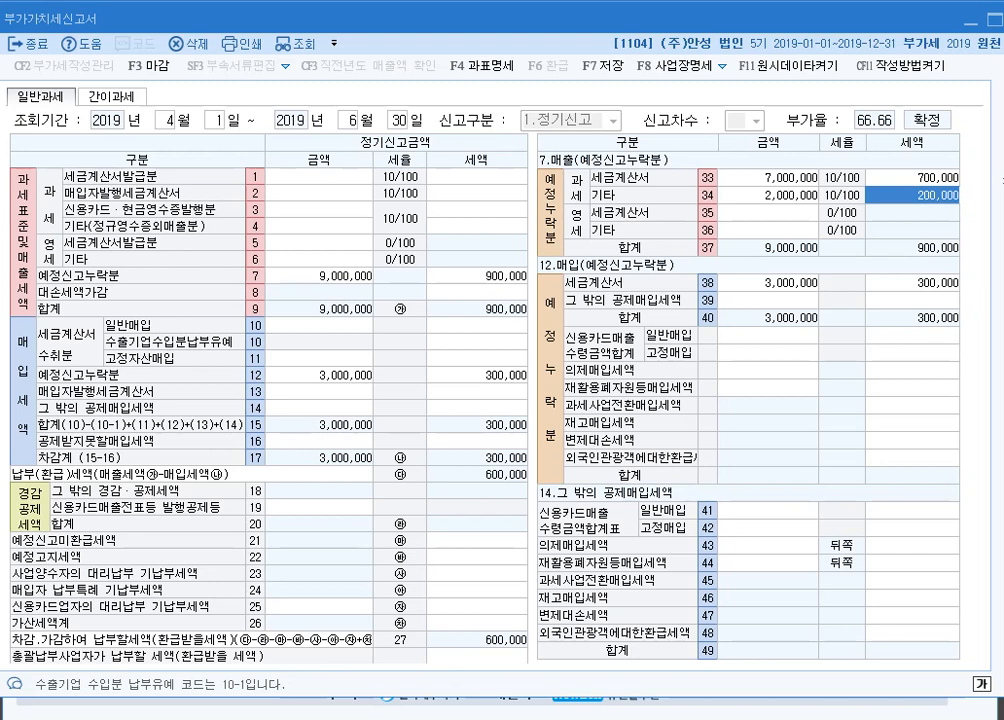
left_click(476, 623)
left_click(768, 335)
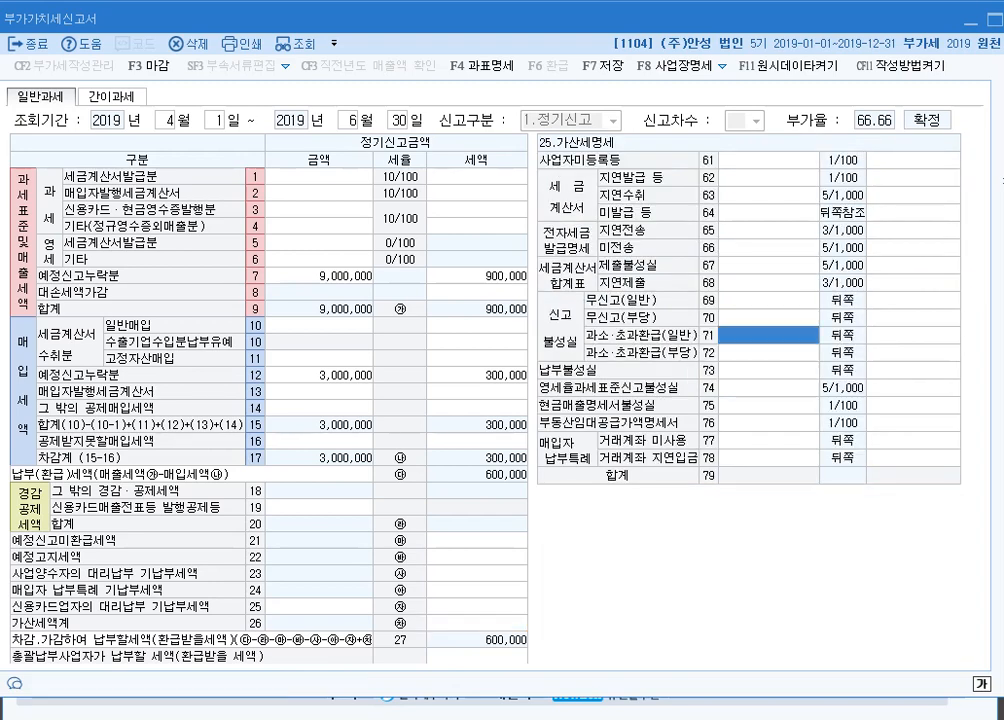
type("600000")
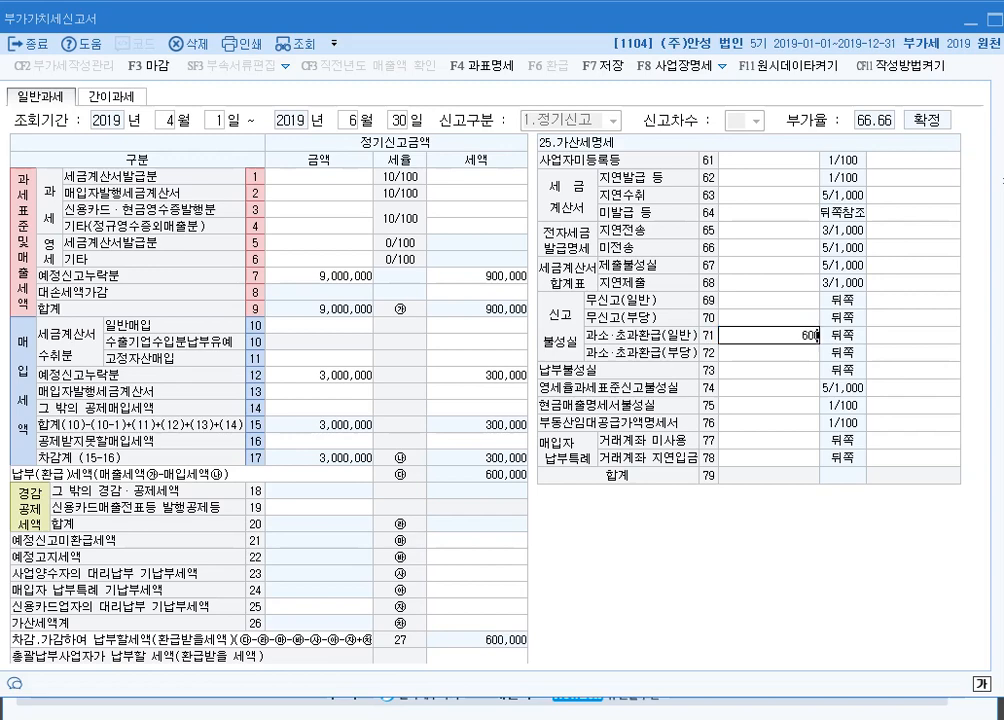
key("Return")
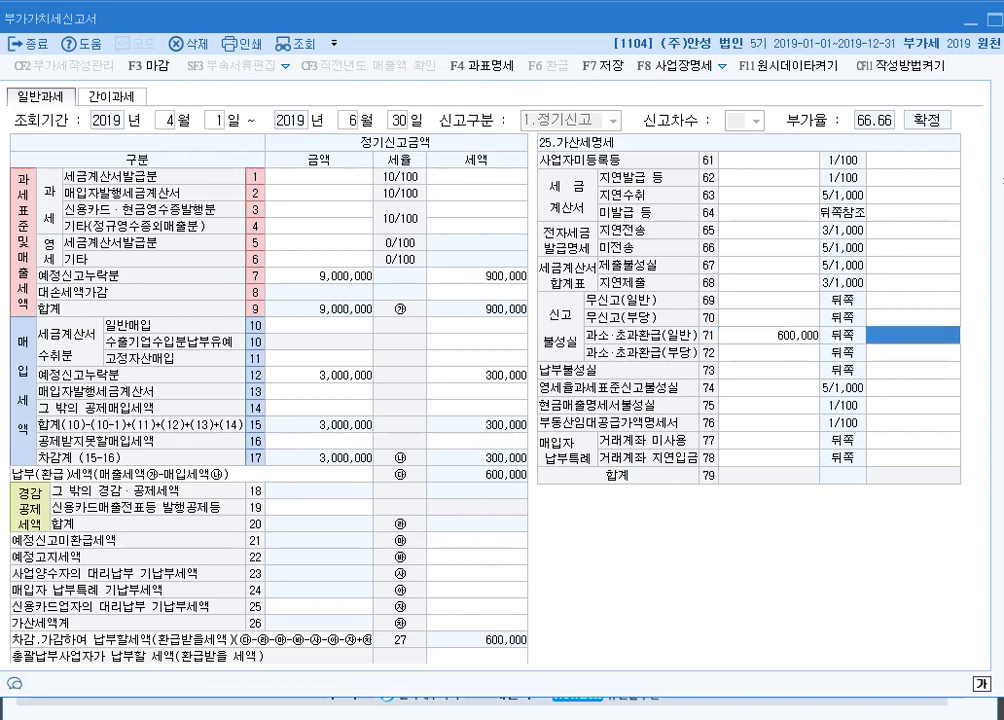
Set the 과소·초과환급(일반) penalty tax on line 71 to 30,000.
left_click(768, 335)
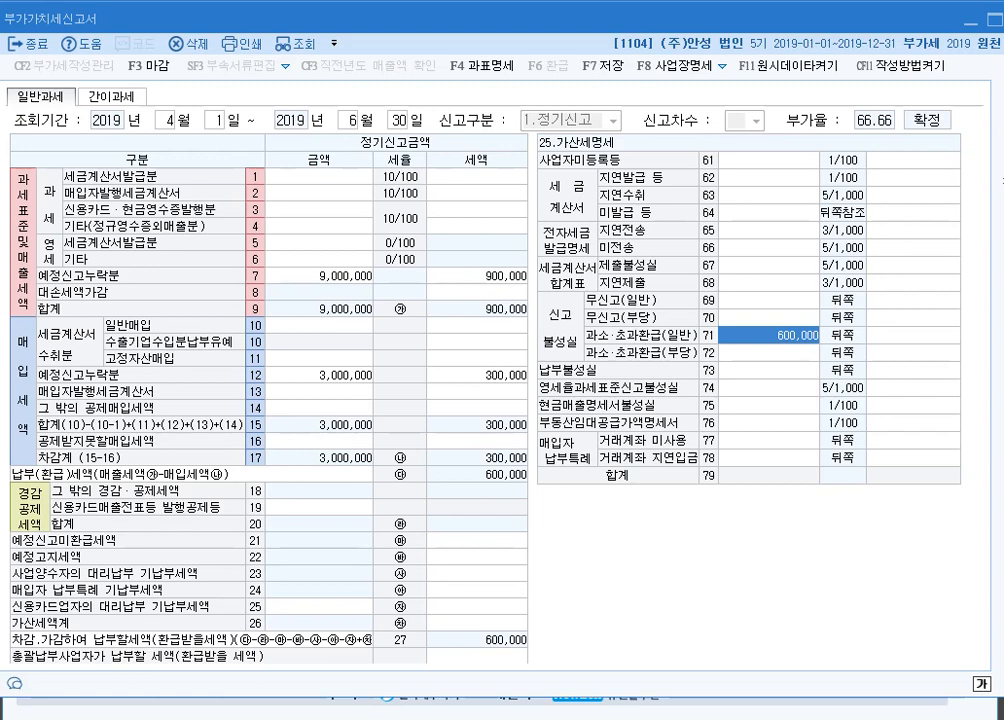
key("Return")
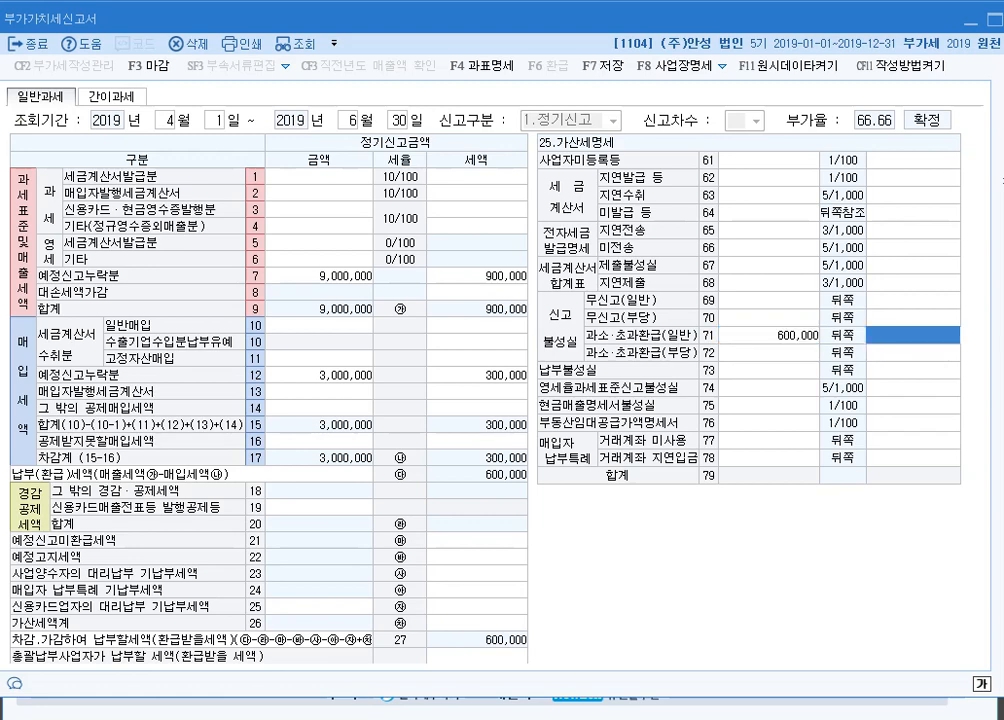
type("300000")
key("Return")
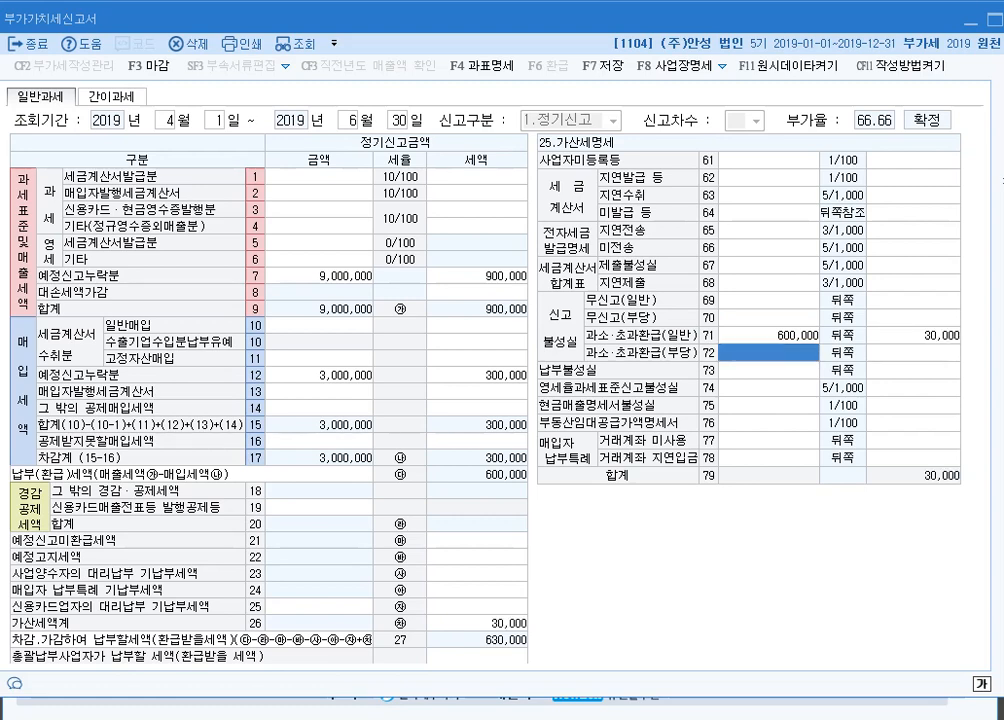
Enter 600,000 as the 납부불성실 amount on line 73 and bring up the delay-day calculation.
key("Return")
key("Return")
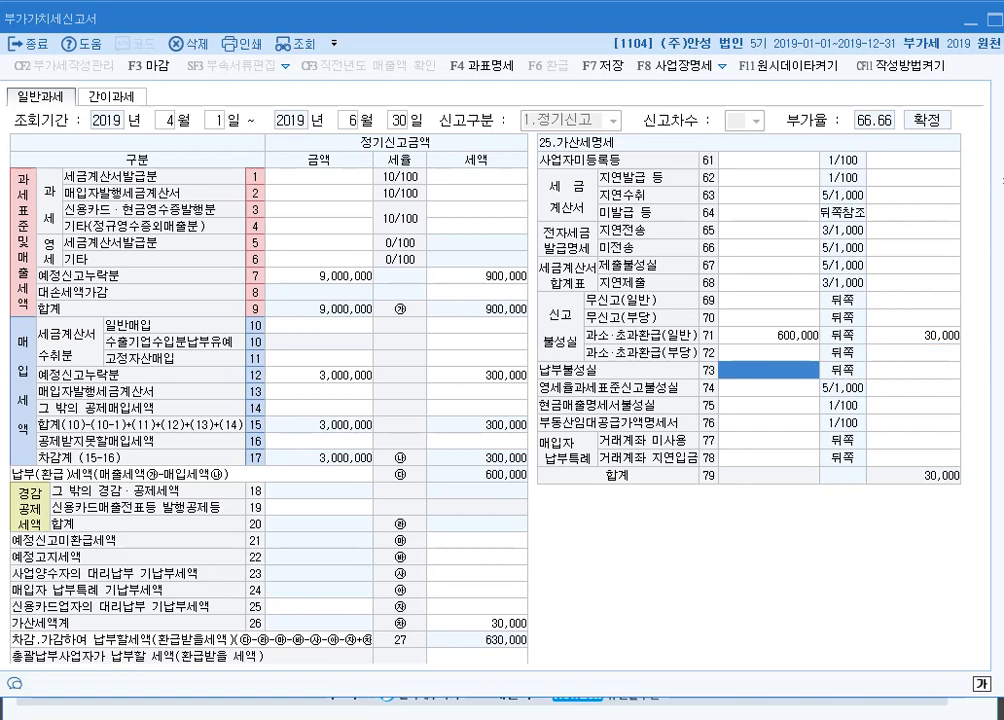
type("6000000")
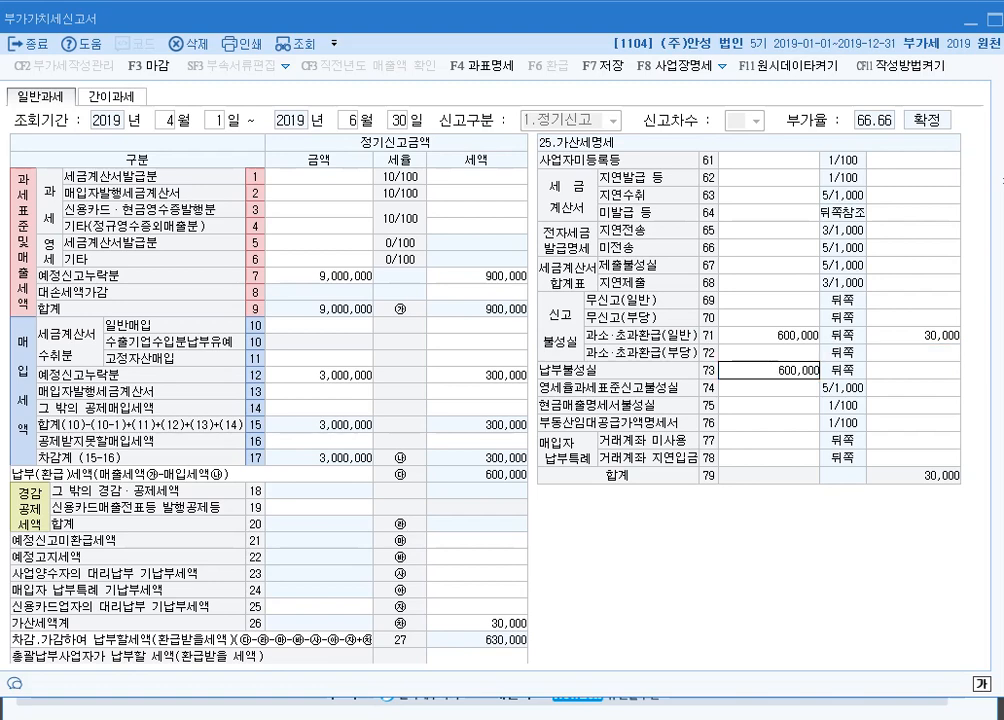
key("Return")
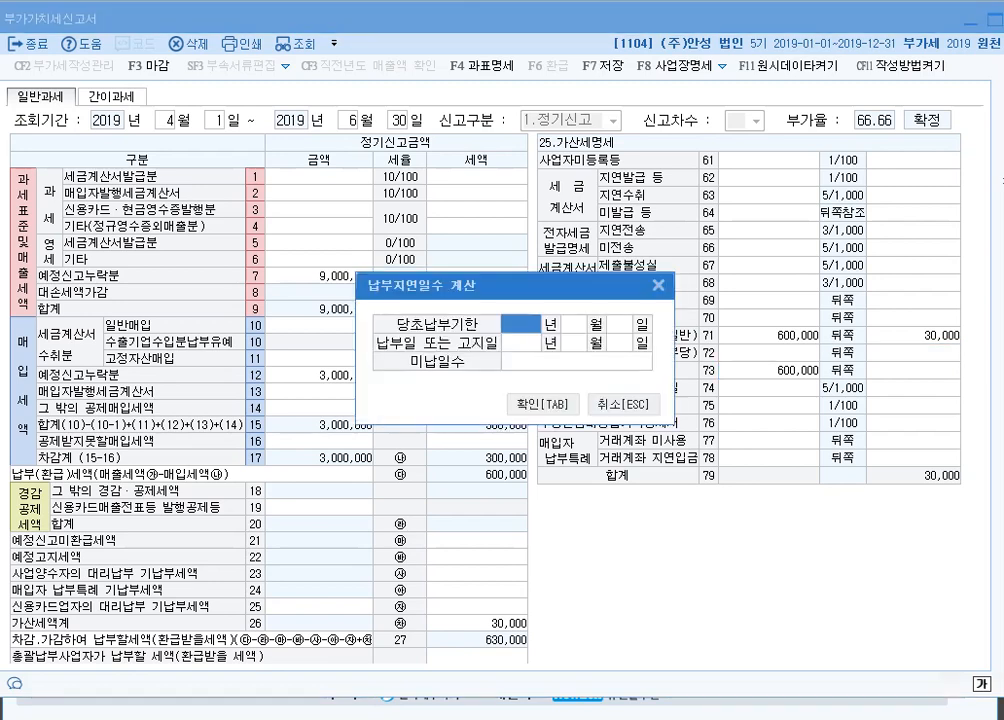
Calculate the 납부불성실 penalty with due date April 25, 2019 and payment date July 25, 2019.
type("201")
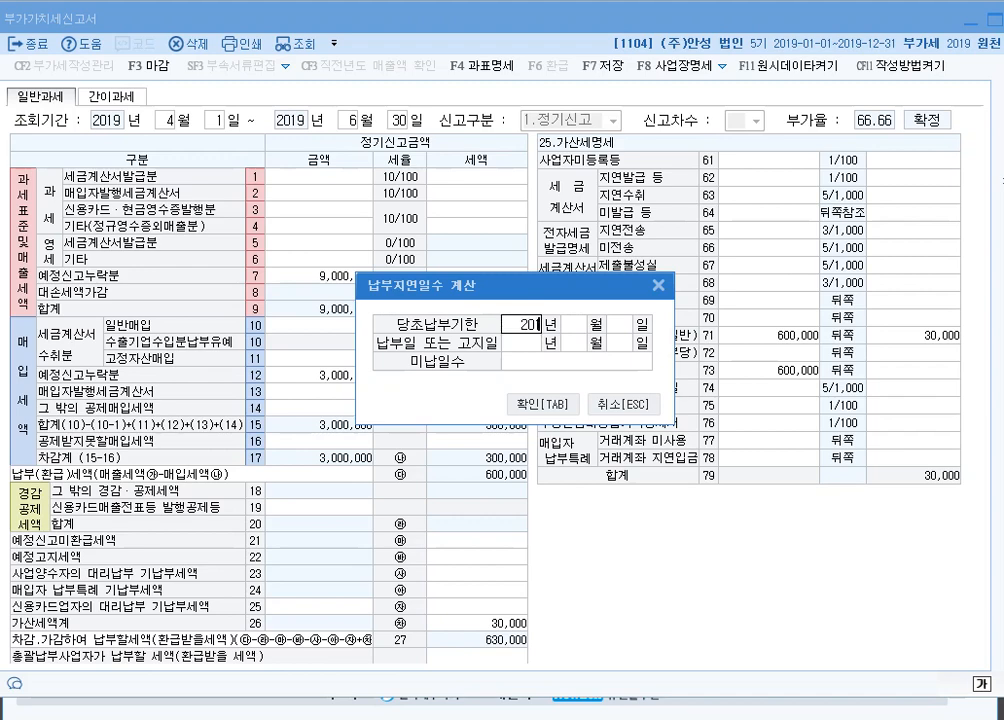
type("9 년 4")
key("Return")
type("25")
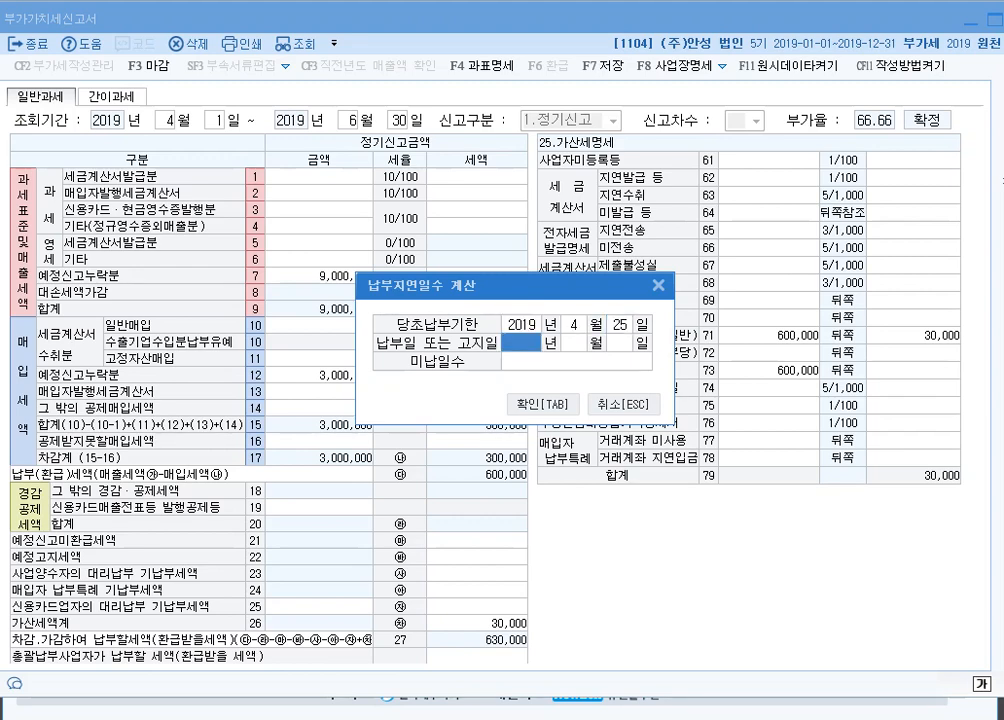
type("2019")
type("7")
key("Return")
type("25")
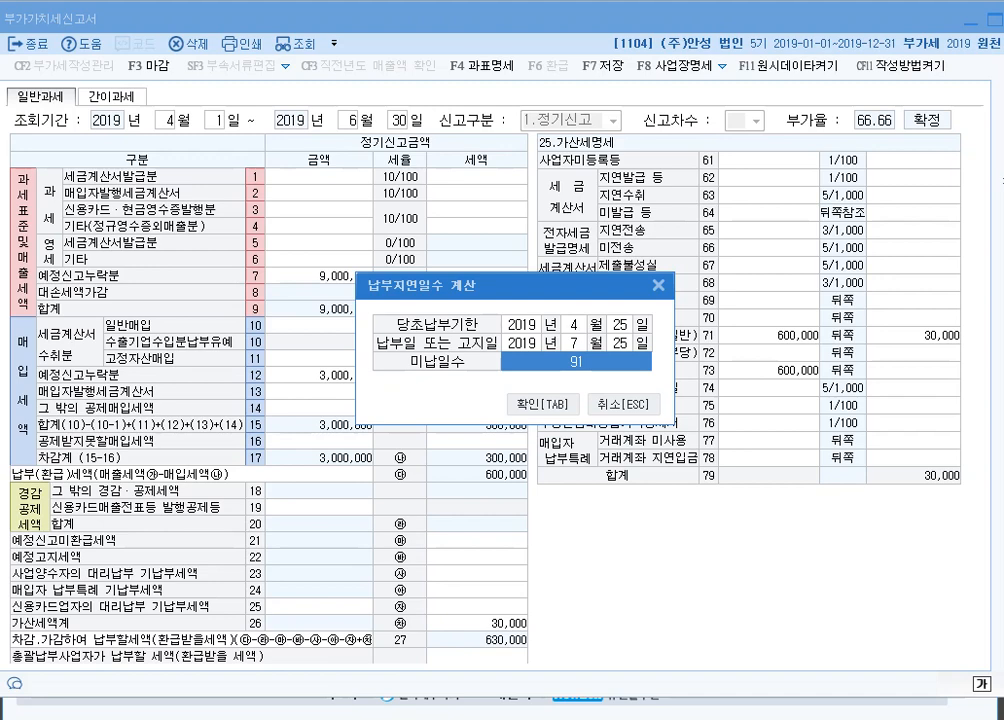
left_click(543, 404)
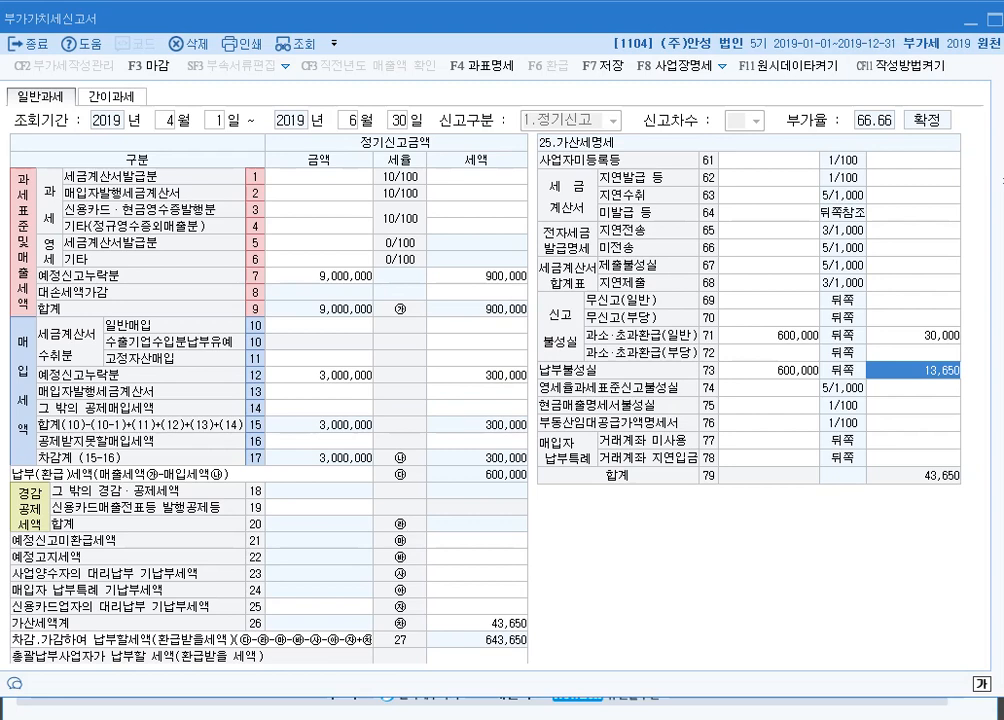
Leave the April–June return, declining the save prompt, and load the October 1 to December 31, 2019 return.
key("F7")
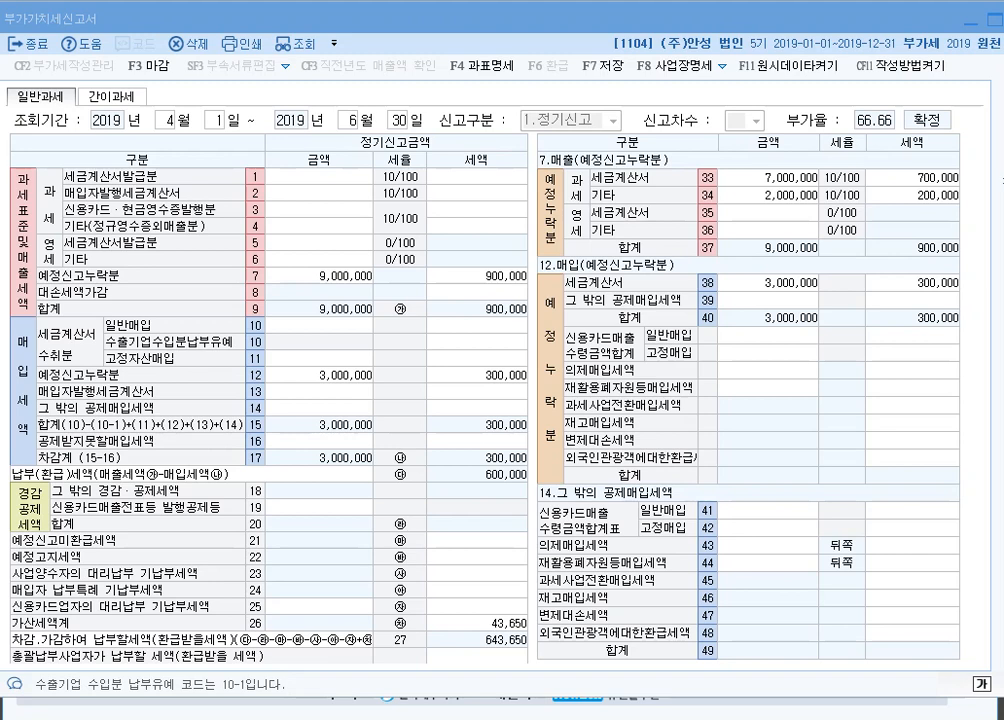
key("Escape")
left_click(596, 381)
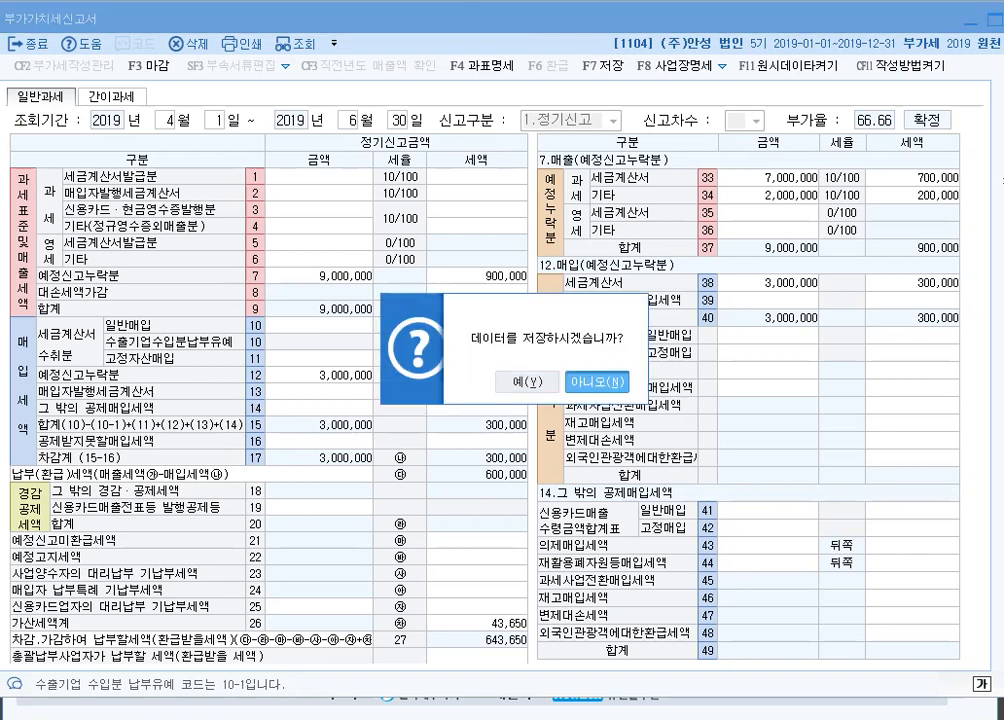
type("10")
key("Return")
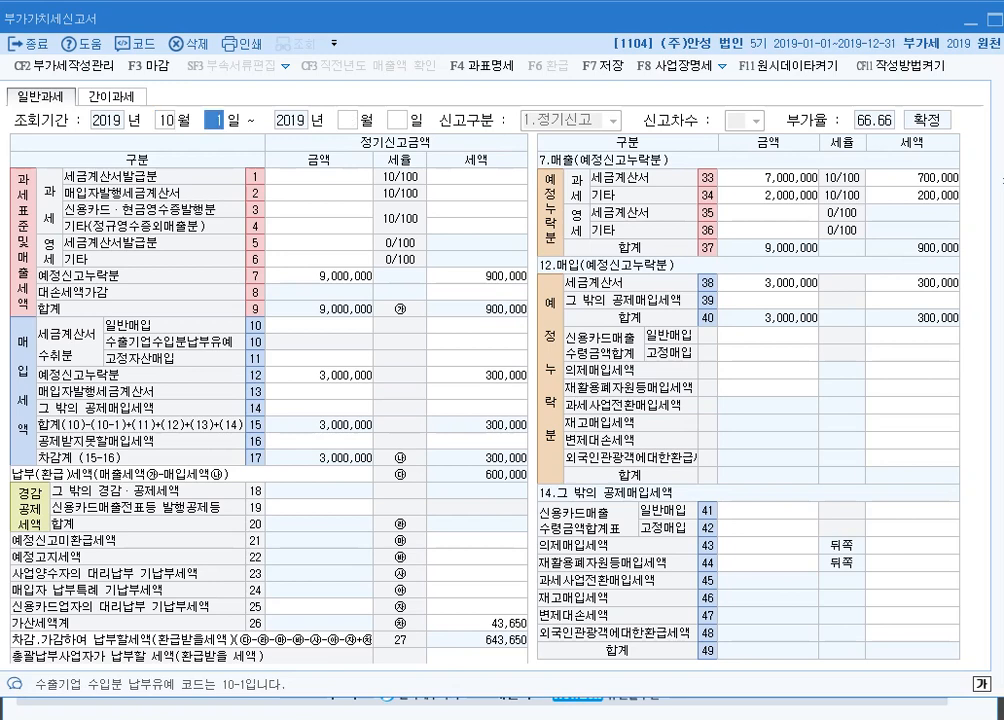
type("12")
key("Return")
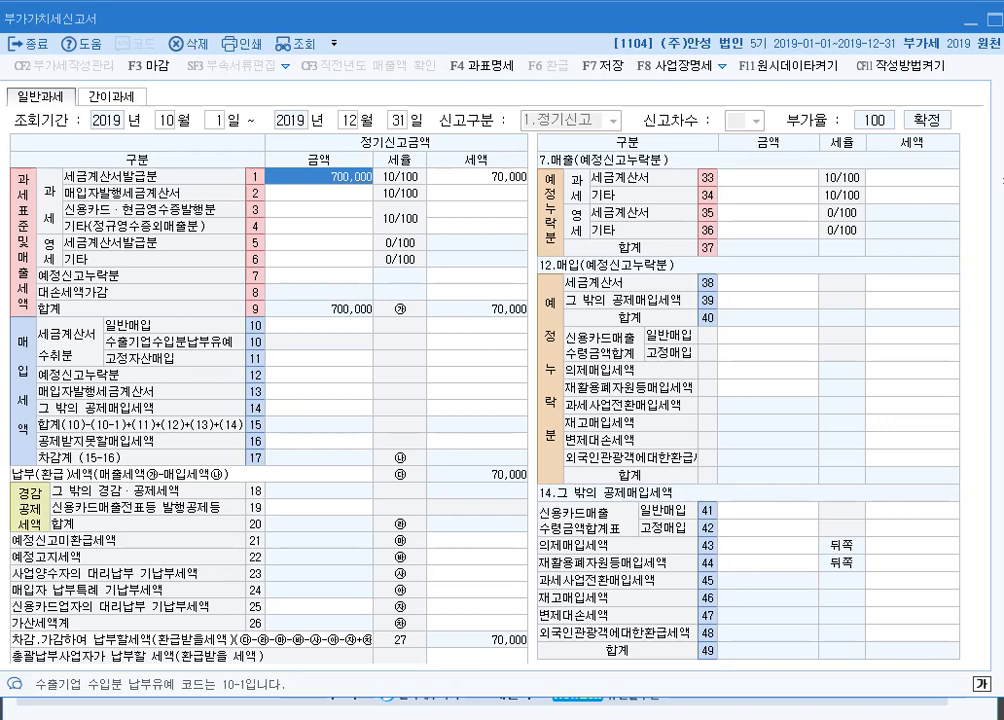
Open the preliminary-return omission details (예정신고누락분) from line 7 of the October–December return.
left_click(318, 276)
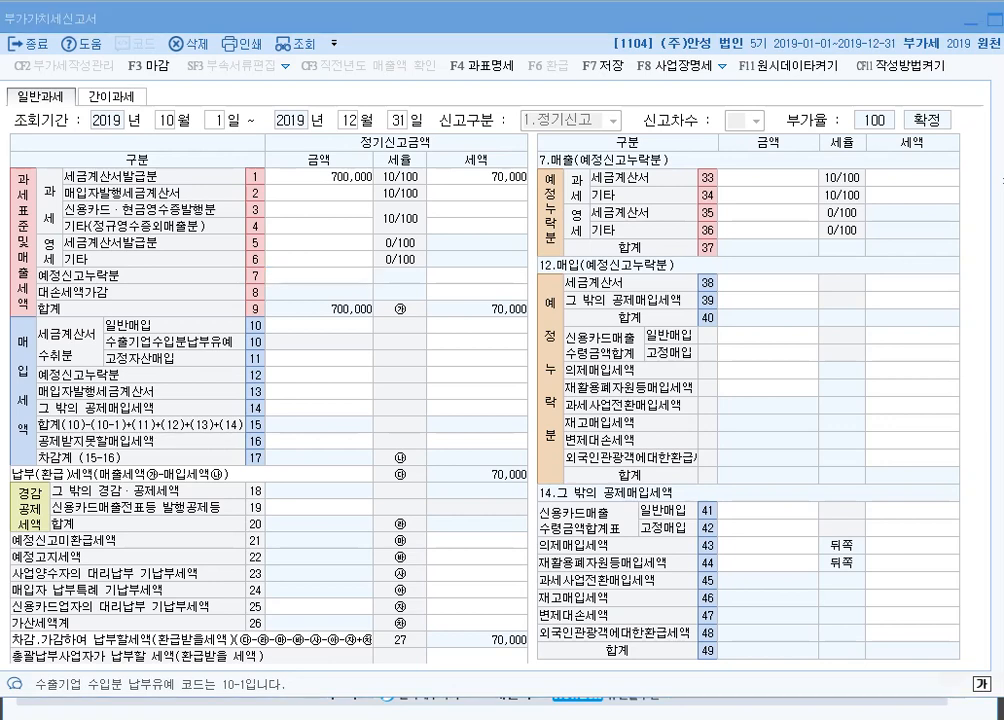
left_click(768, 178)
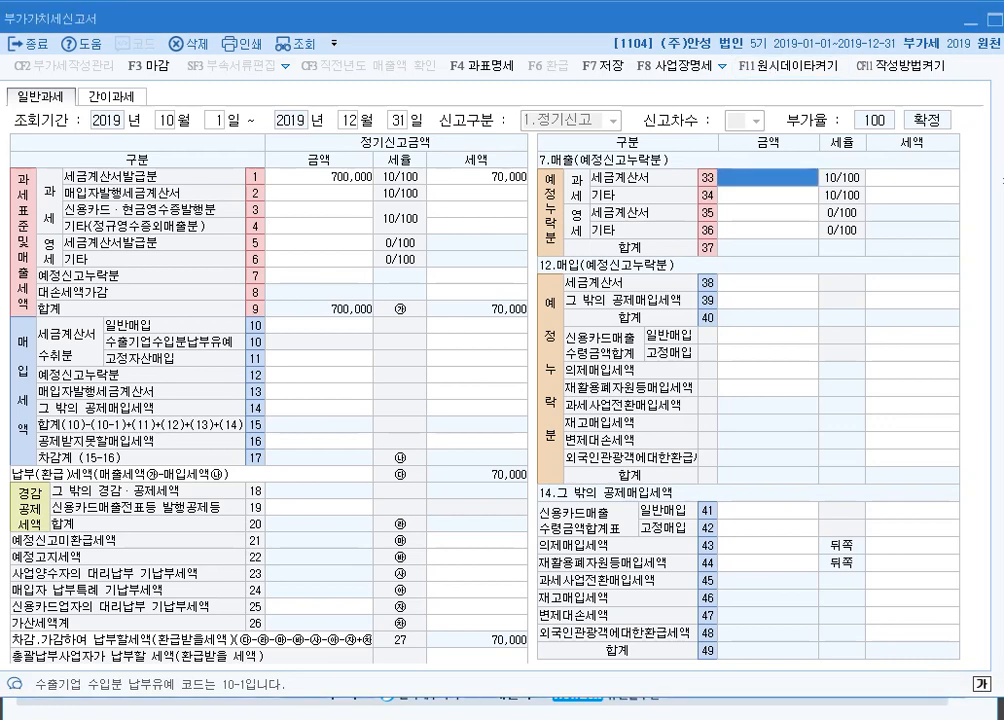
key("Down")
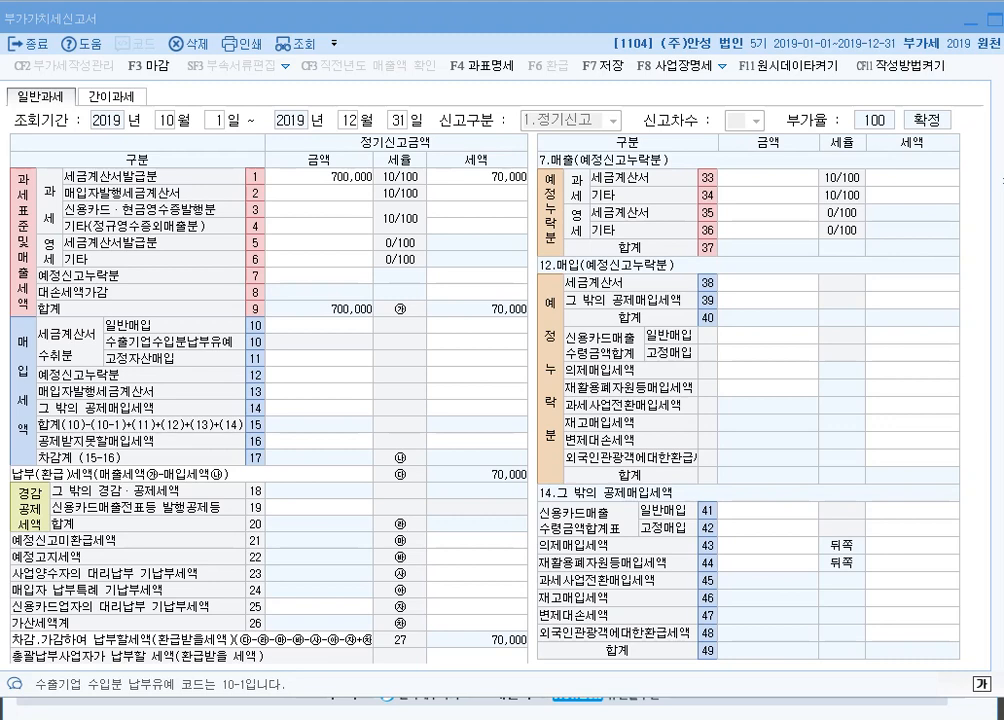
Enter 1,800,000 as the omitted taxable 기타 sales amount on line 34.
left_click(768, 195)
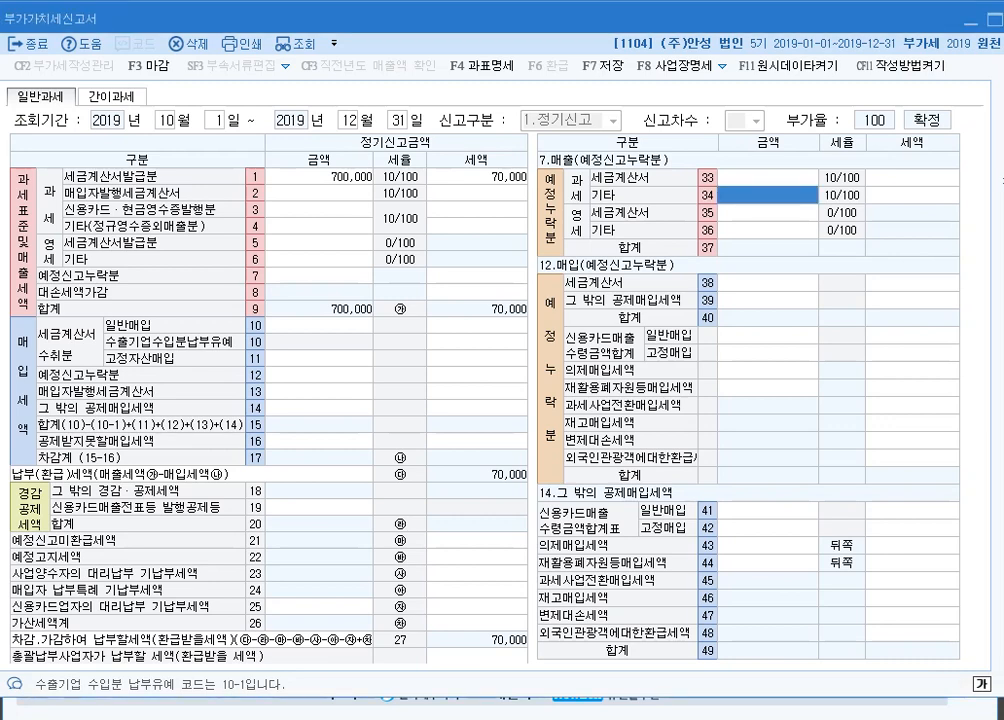
type("1800000")
key("Return")
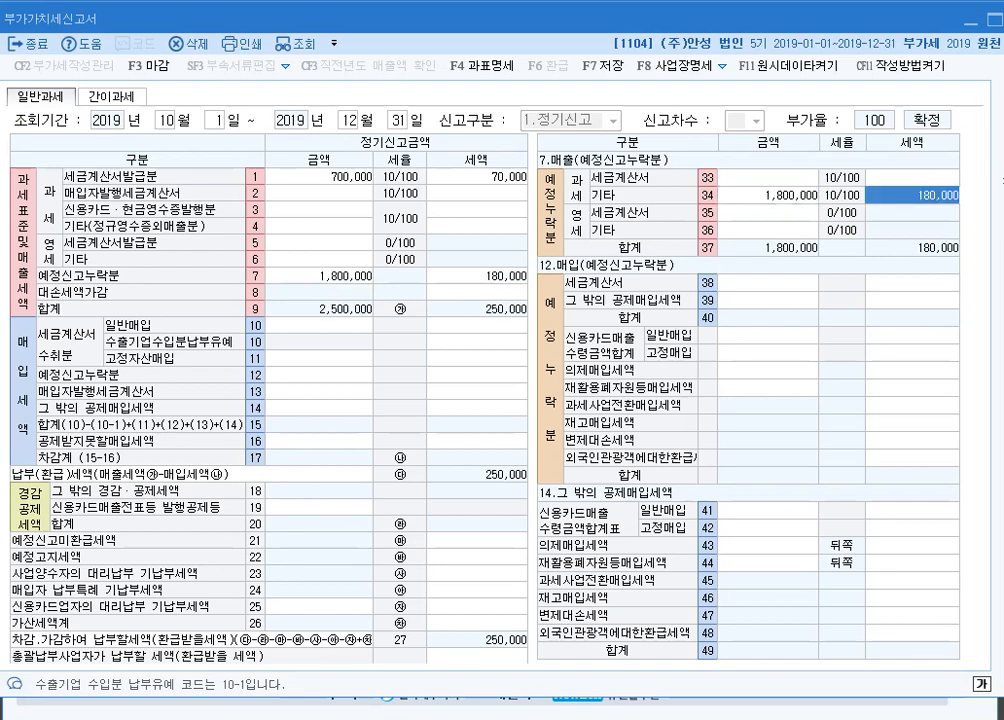
Enter 3,500,000 as the omitted zero-rated 세금계산서 sales amount on line 35.
key("super+plus")
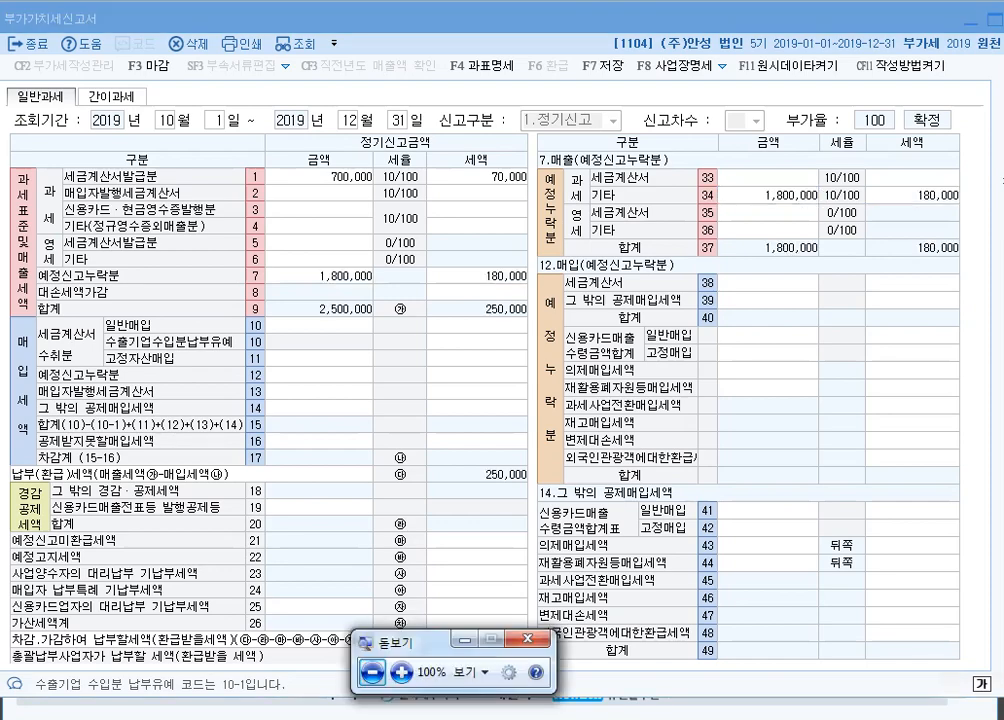
left_click(316, 528)
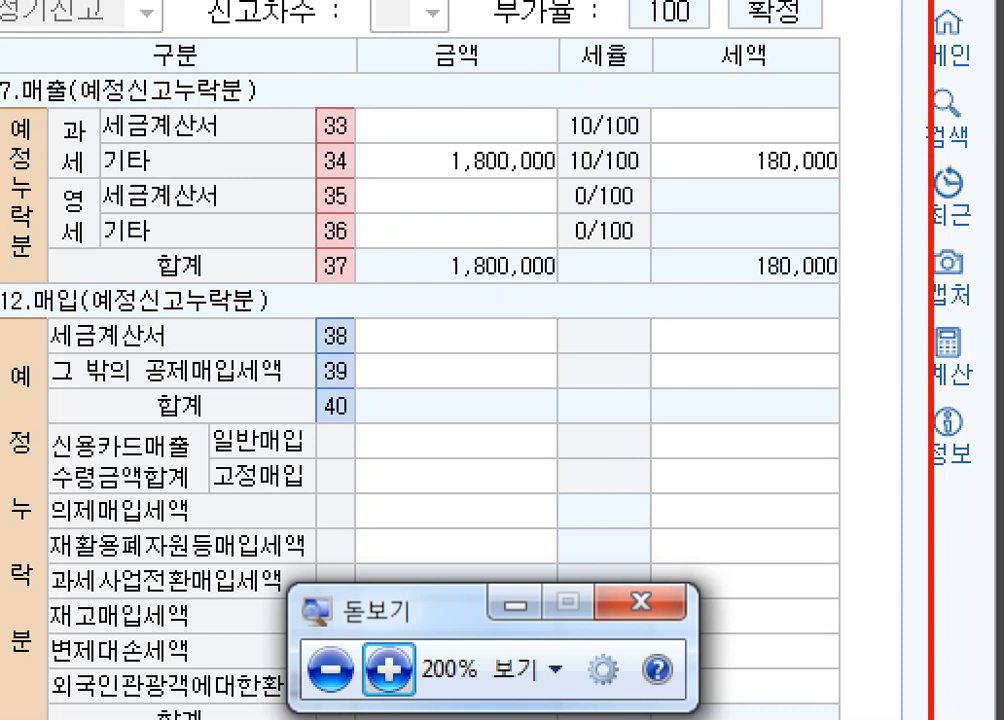
left_click(515, 603)
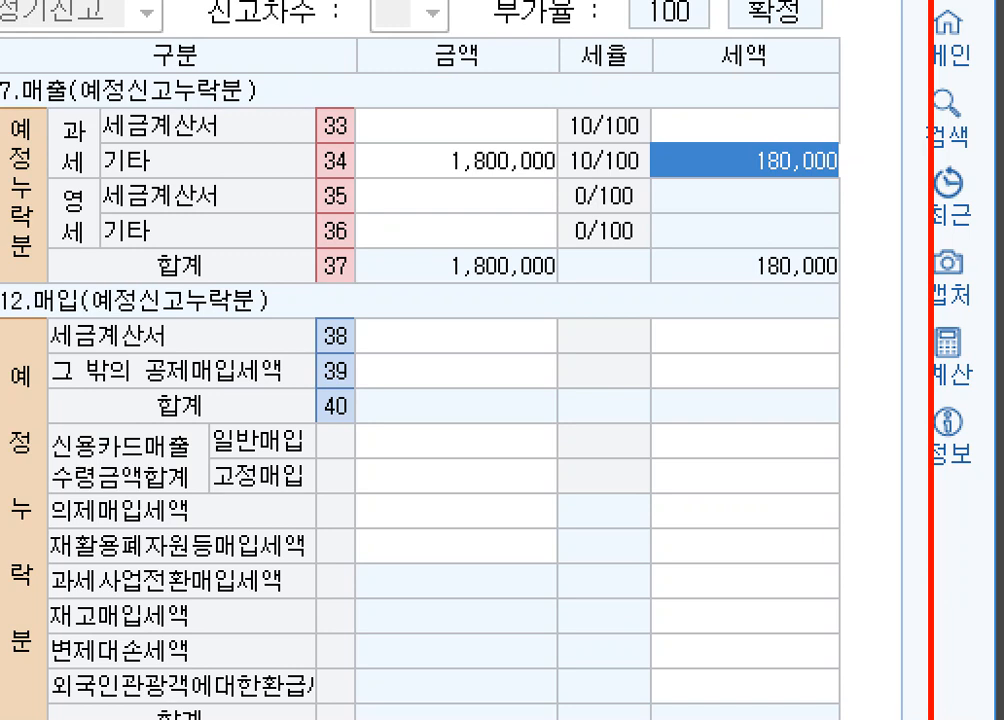
key("Return")
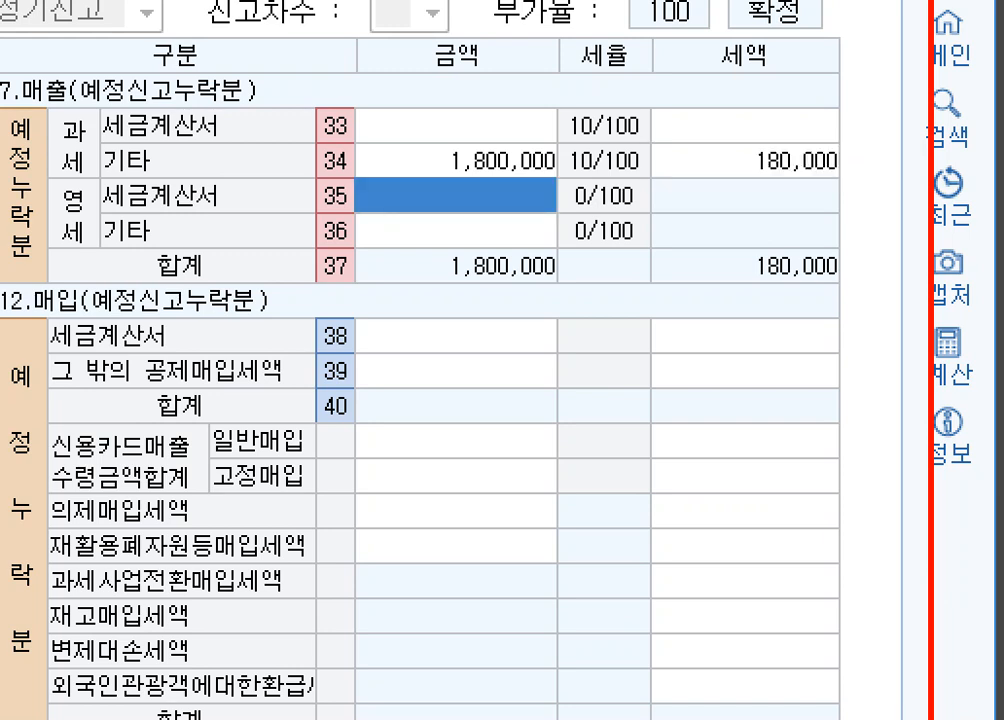
type("3500000")
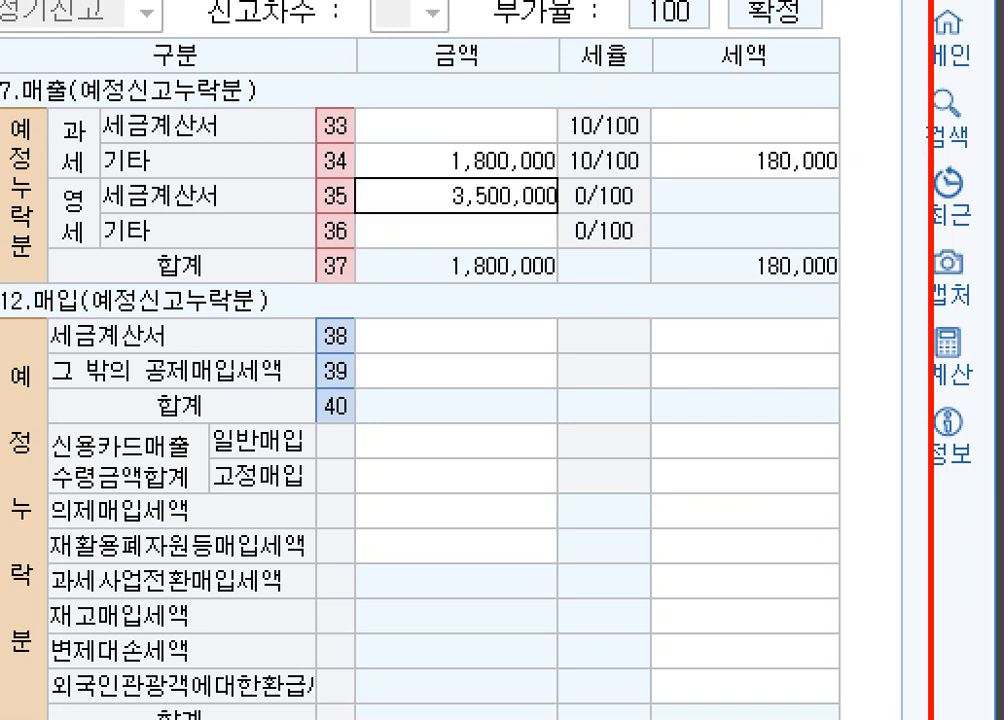
key("Return")
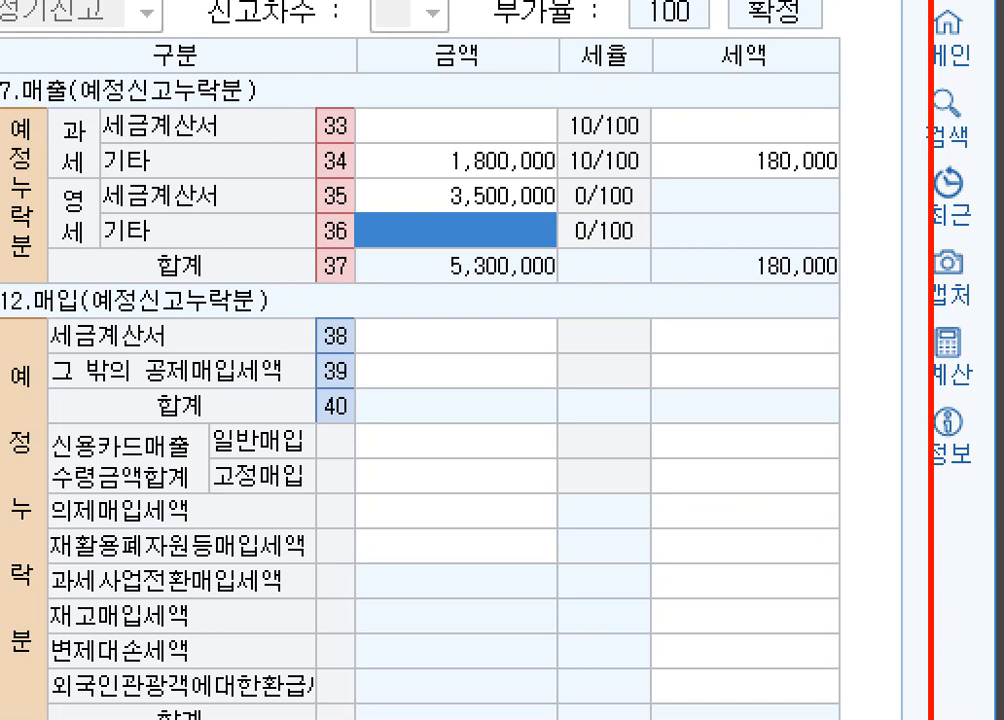
Enter 8,400,000 as the omitted taxable 세금계산서 sales amount on line 33.
key("Up")
key("Up")
key("Up")
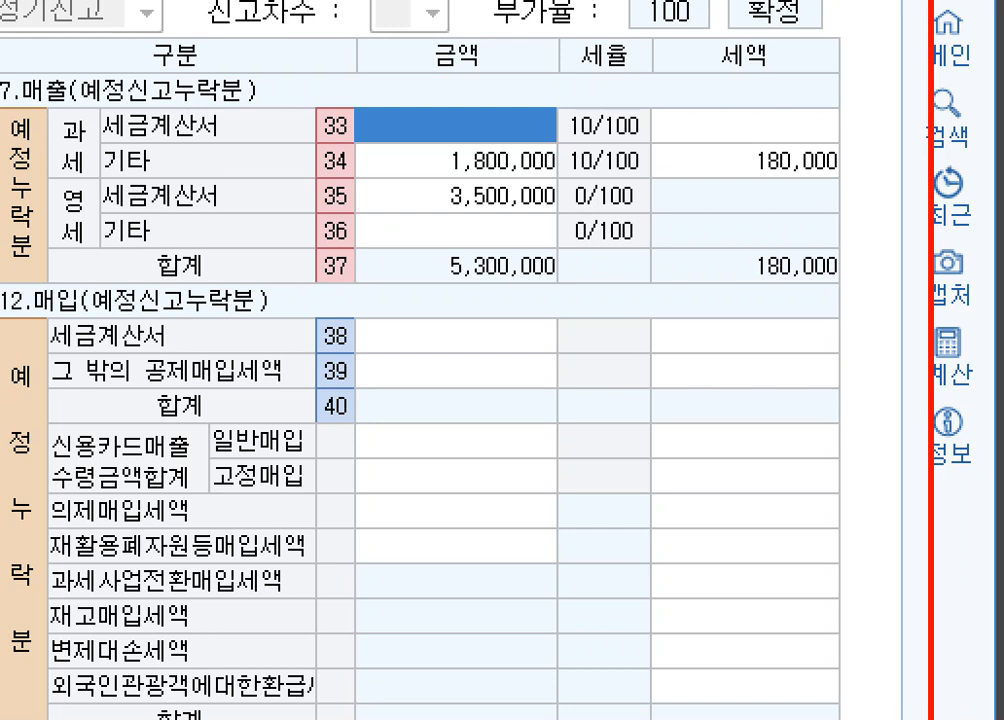
type("8400000")
key("Return")
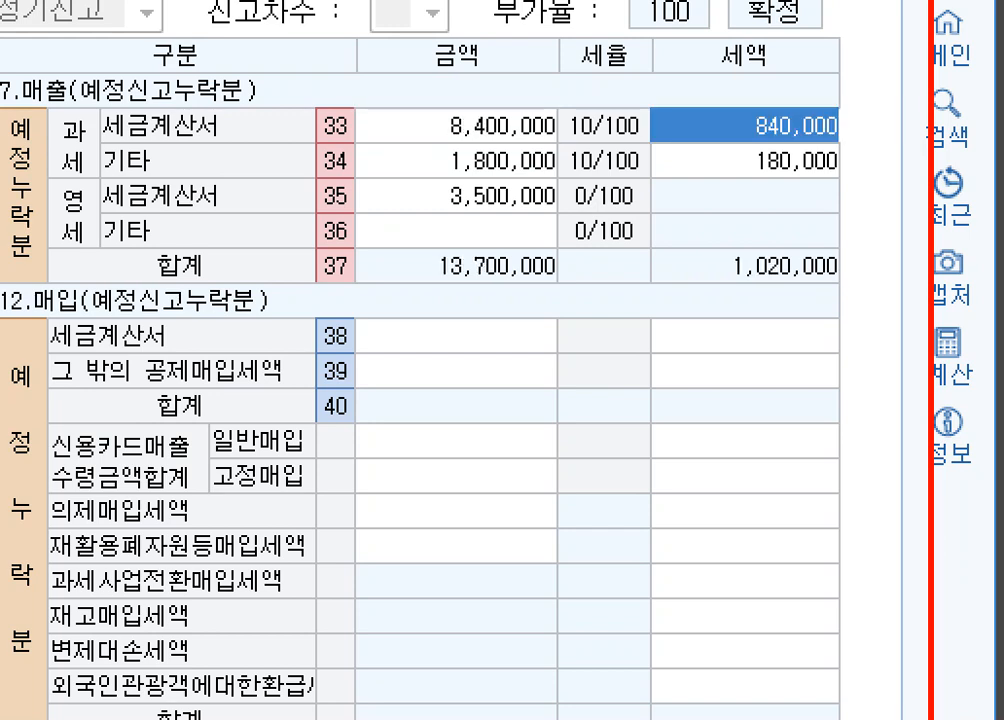
Record the omitted 세금계산서 purchases on line 38 with amount 1,600,000 and tax 160,000.
key("Down")
key("Down")
key("Down")
key("Down")
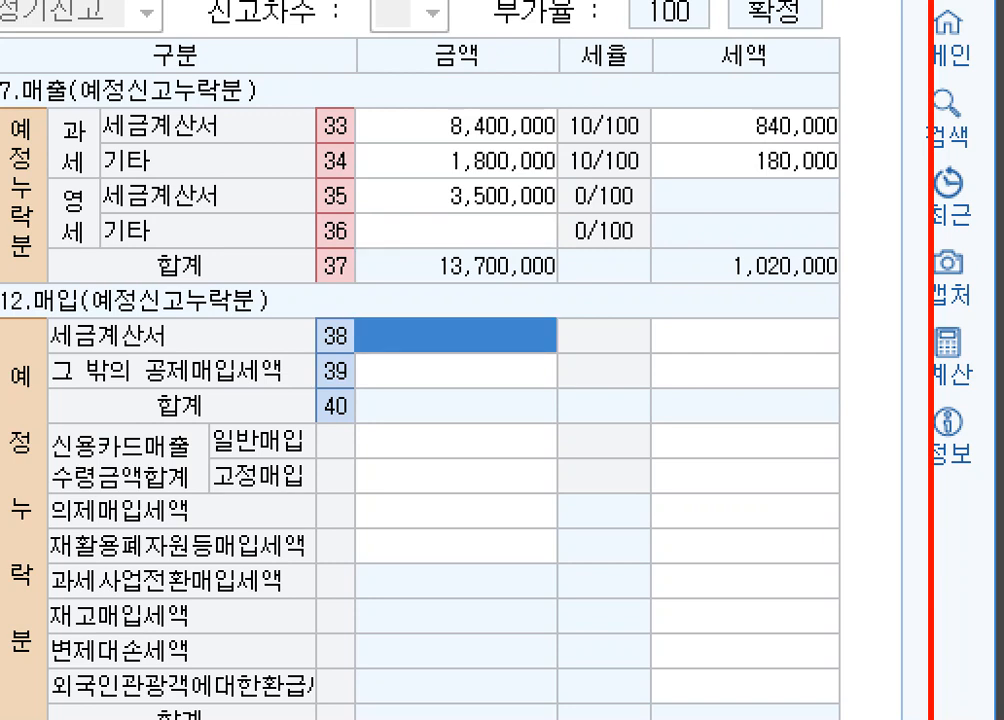
type("1600000")
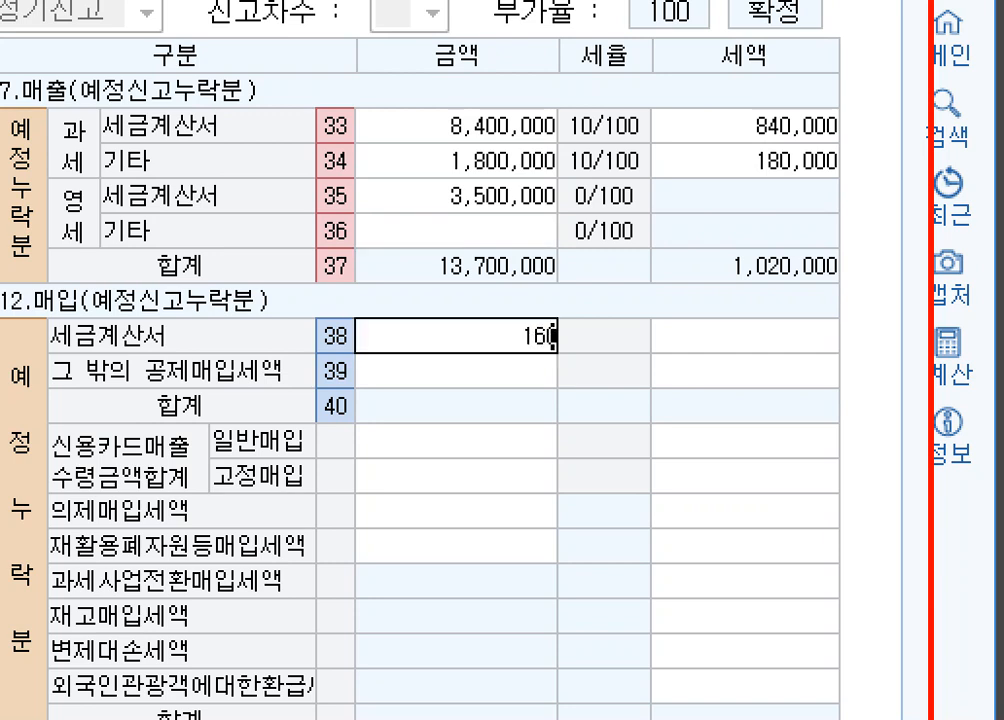
key("Return")
type("160000")
key("Return")
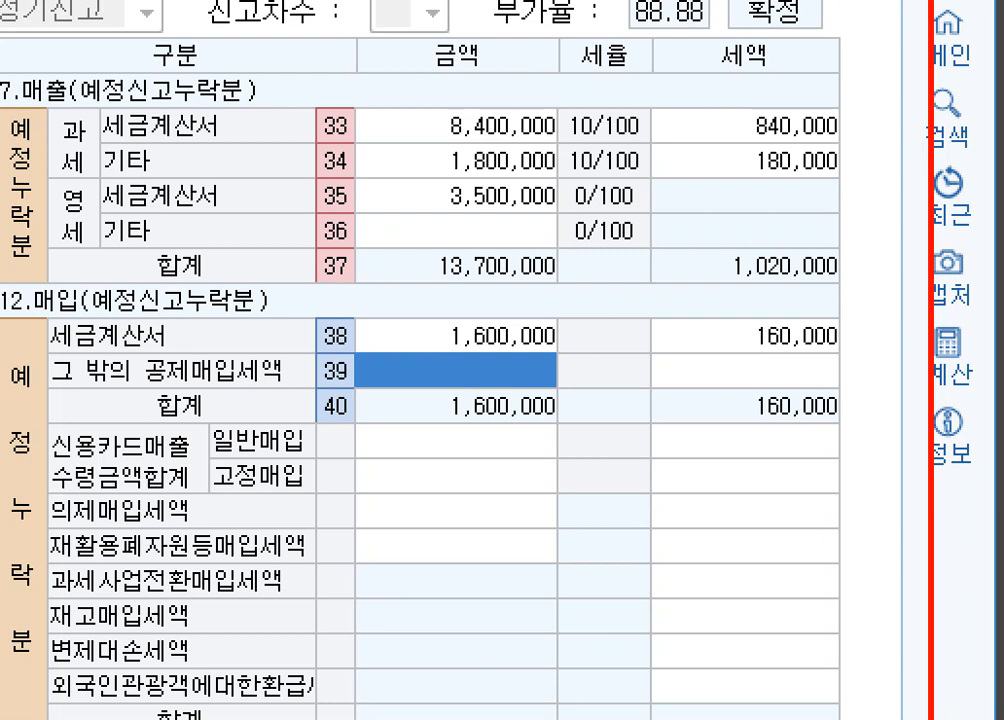
Set the omitted taxable 기타 sales amount on line 34 to 5,300,000.
key("Up")
key("Up")
key("Up")
key("Up")
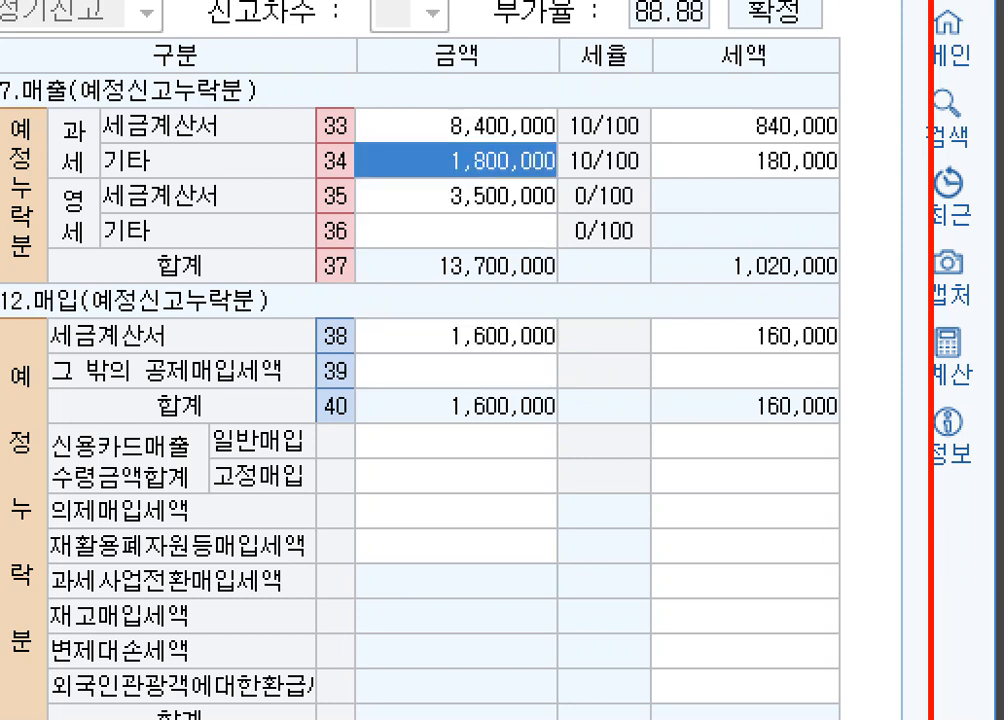
type("5300000")
key("Return")
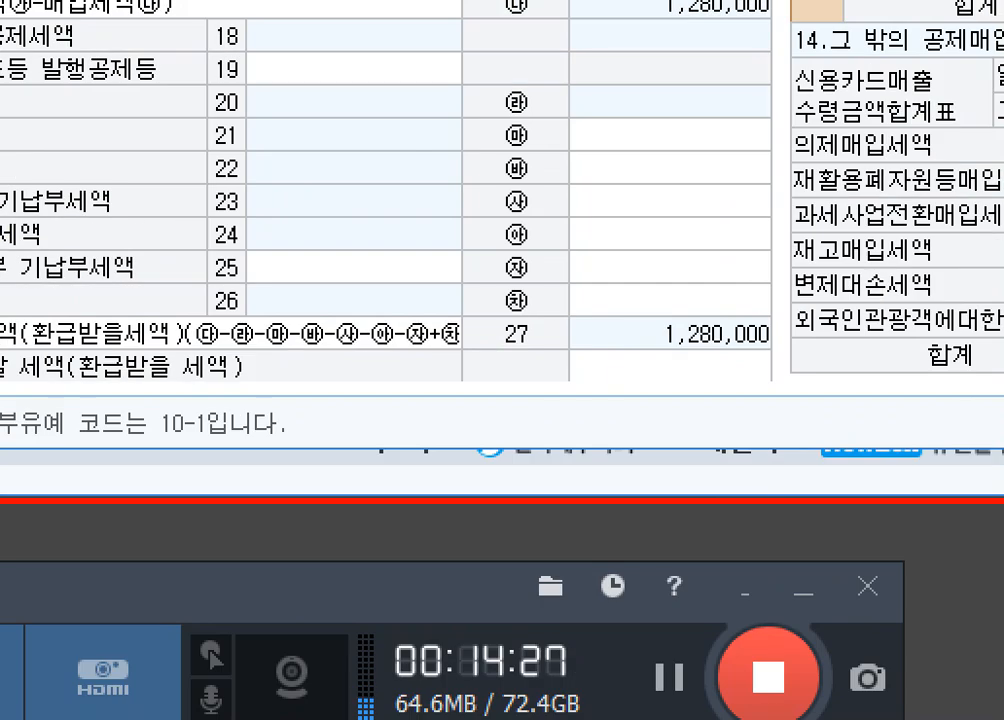
In the penalty tax details, record 과소·초과환급(일반) on line 71 with amount 1,210,000 and tax 60,500.
left_click(493, 648)
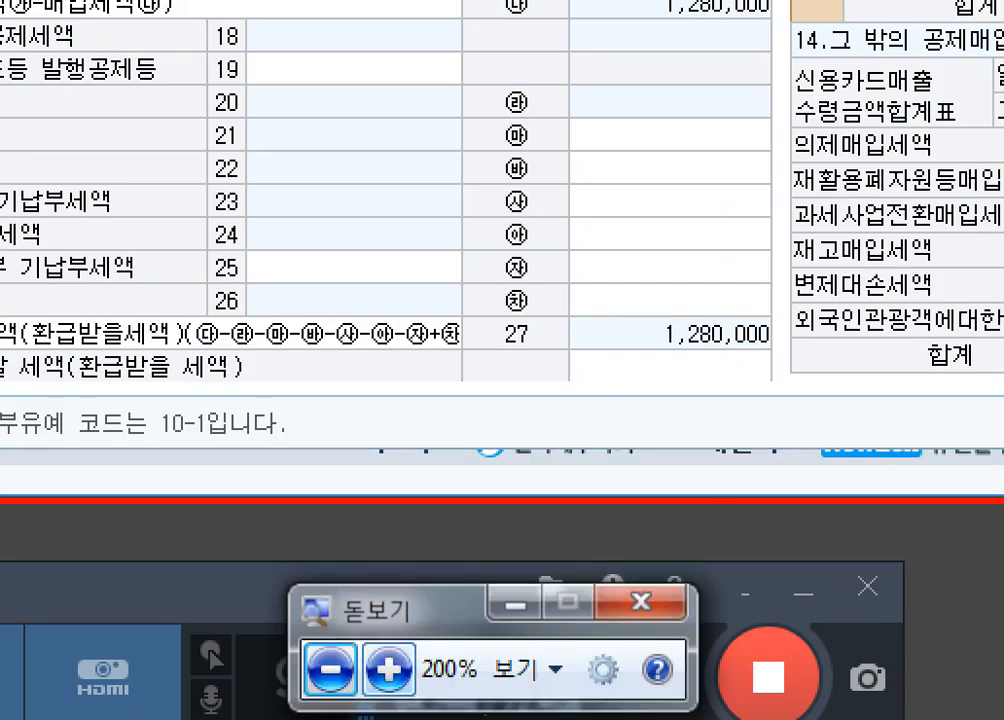
left_click(330, 669)
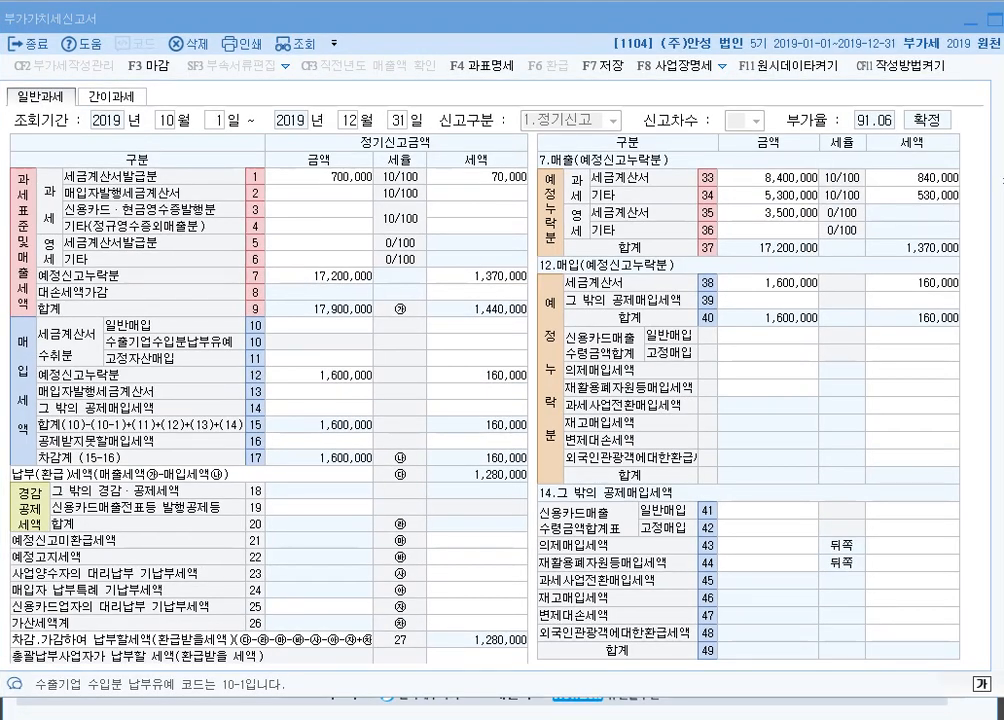
left_click(476, 623)
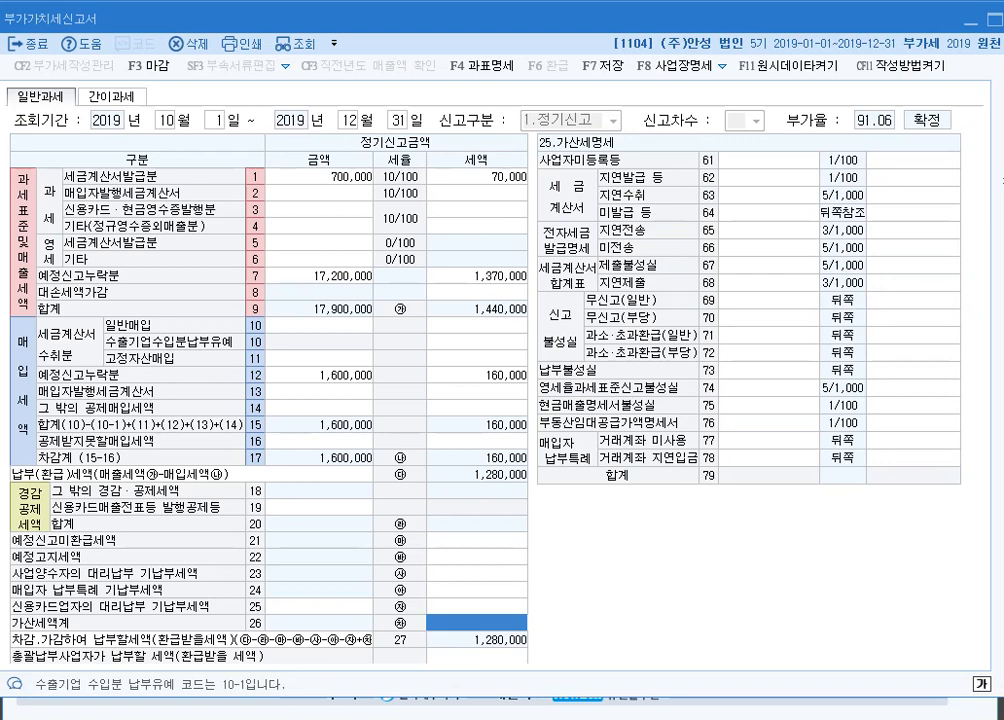
left_click(768, 335)
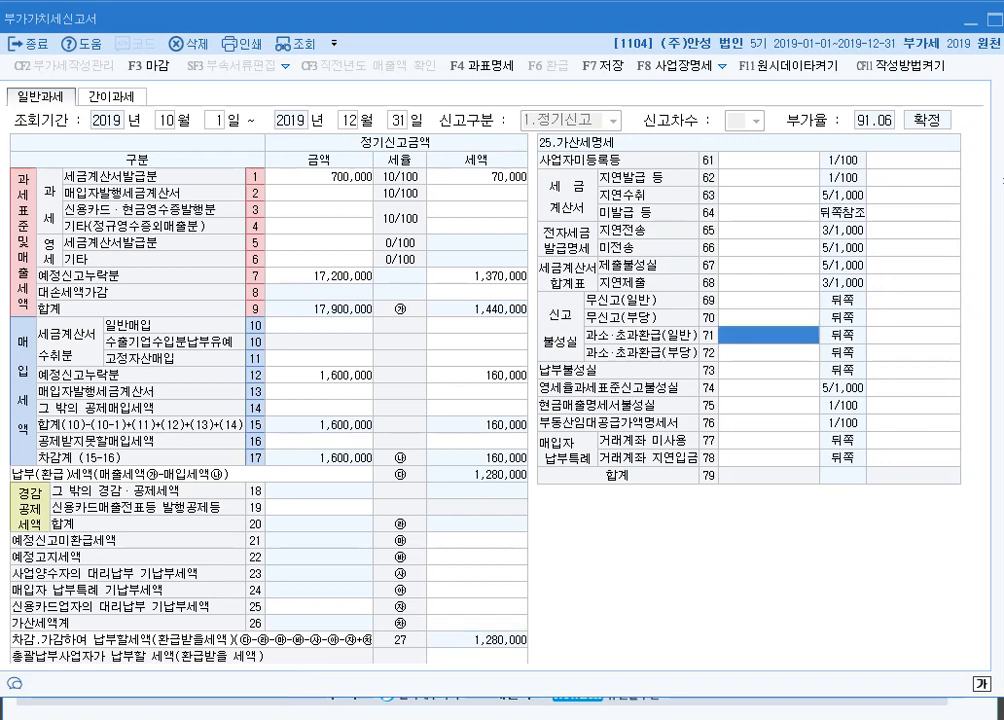
type("1210000")
key("Return")
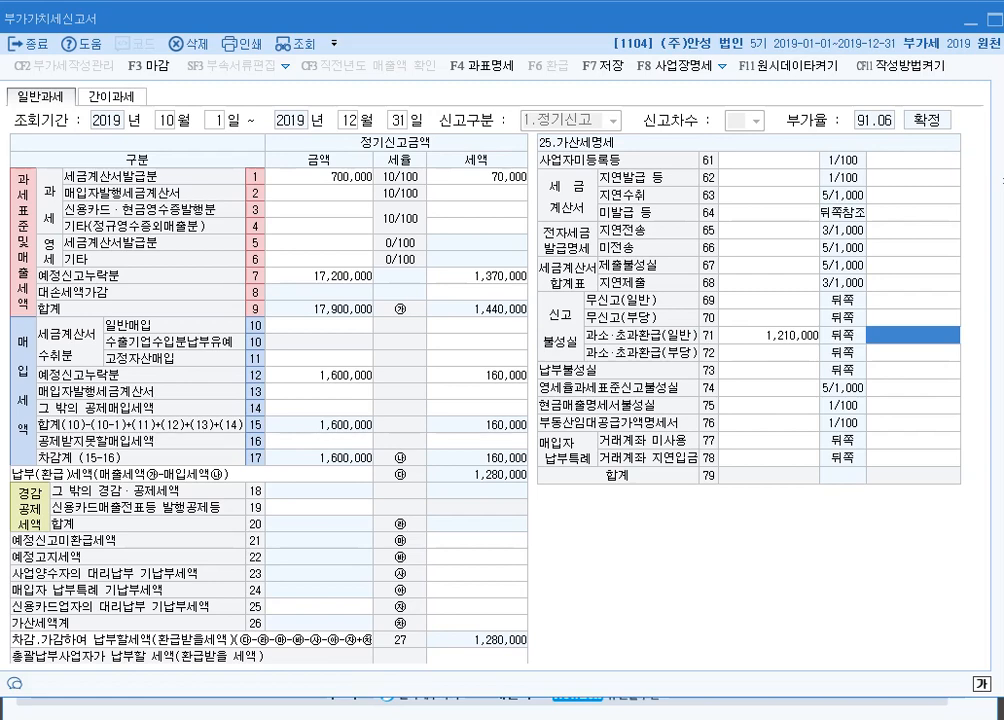
type("60500")
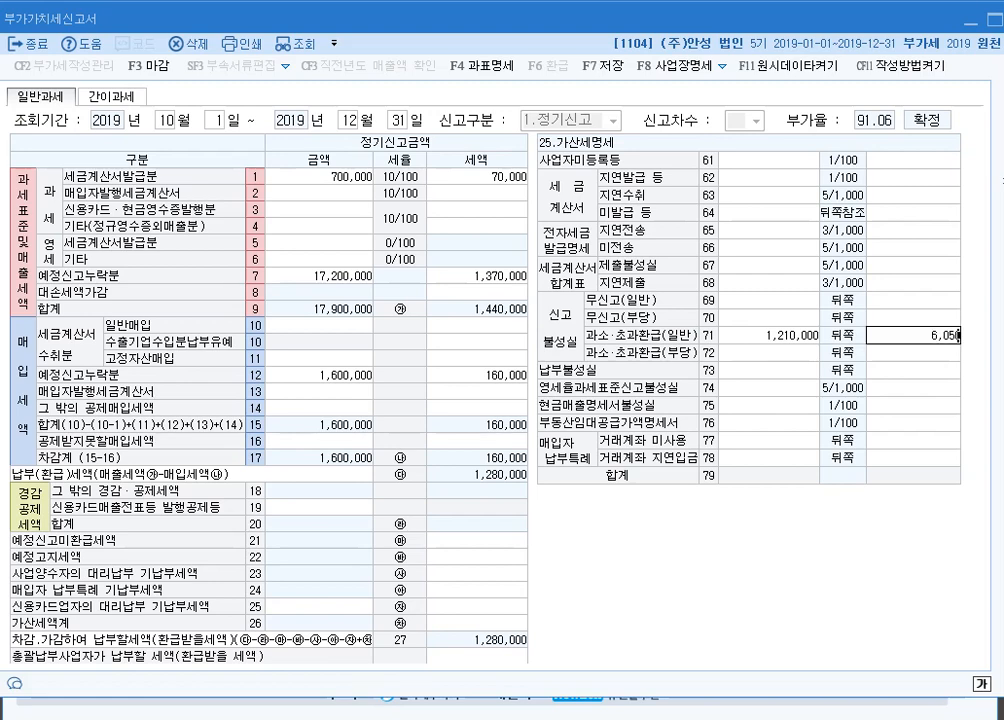
key("Return")
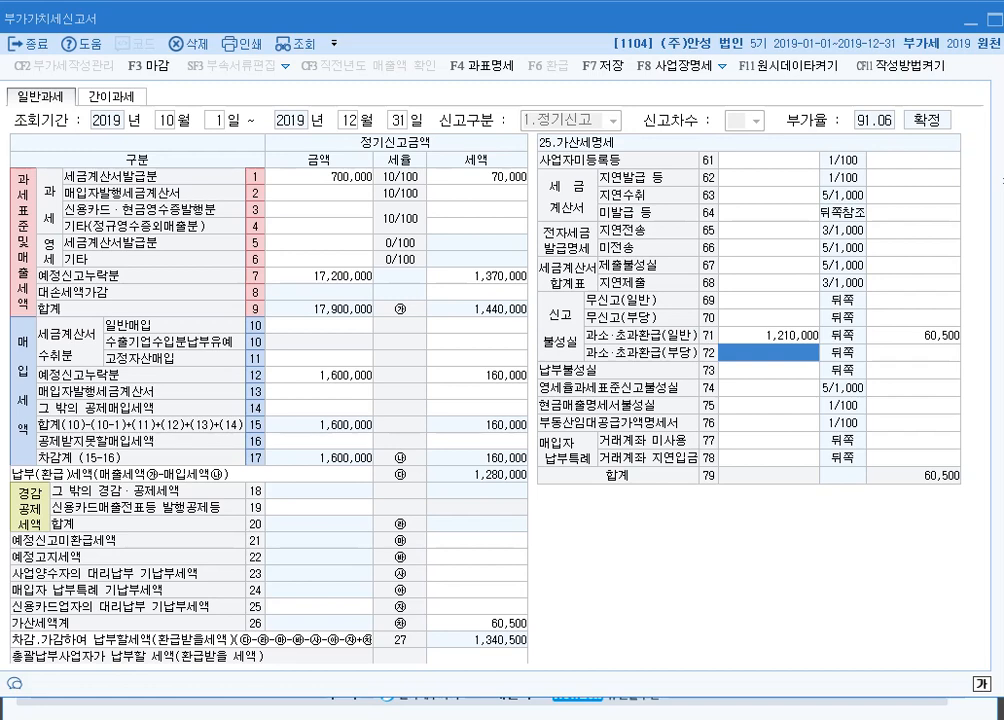
Enter 1,210,000 as the 납부불성실 amount on line 73 and bring up the delay-day calculation.
key("Down")
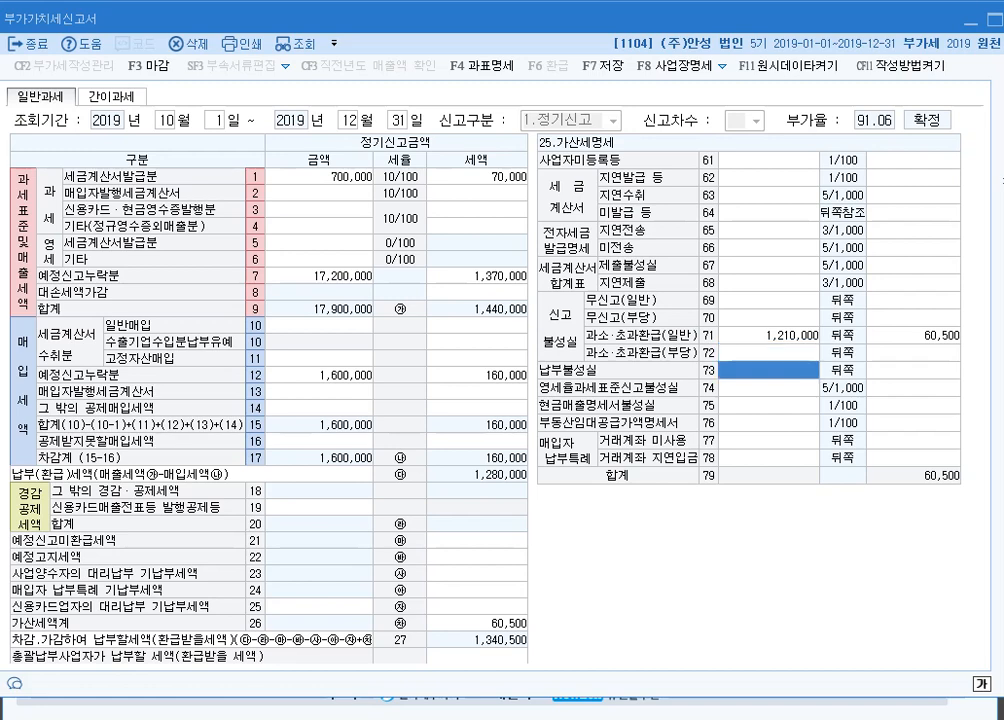
type("1210000")
key("Return")
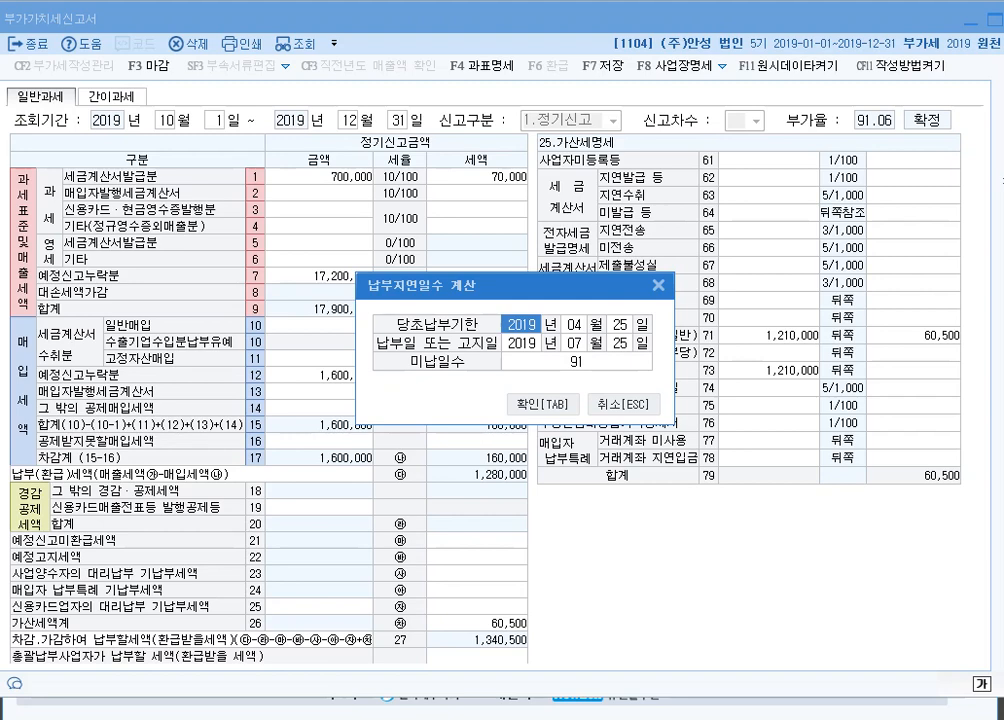
Calculate the 납부불성실 penalty with due date October 25, 2019 and payment date January 25, 2020.
key("Return")
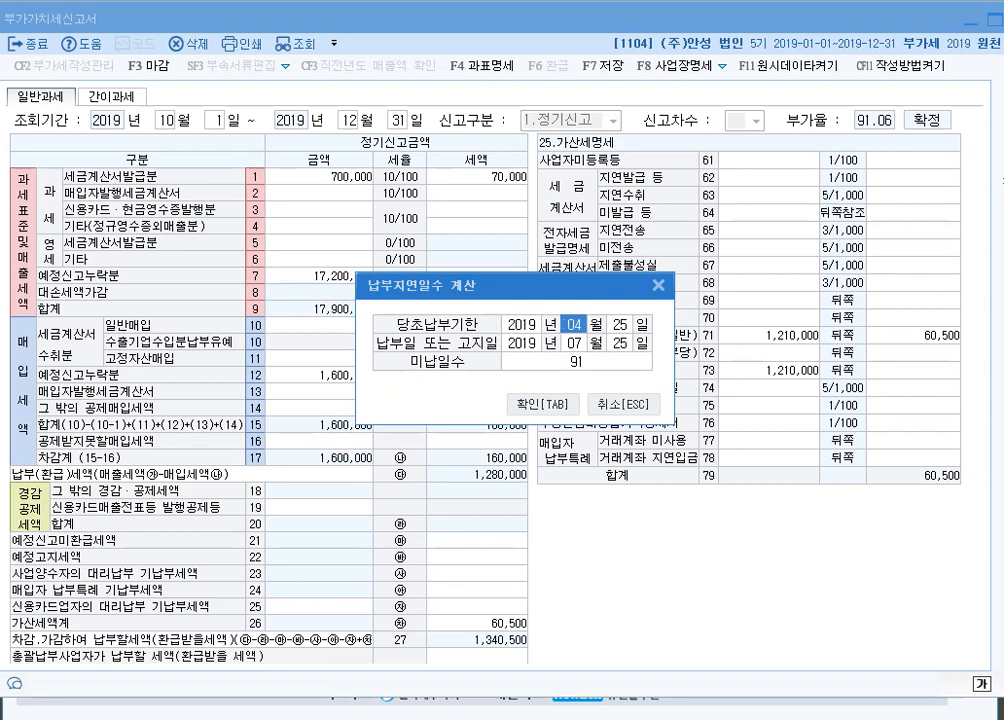
type("10")
key("shift+Tab")
key("shift+Tab")
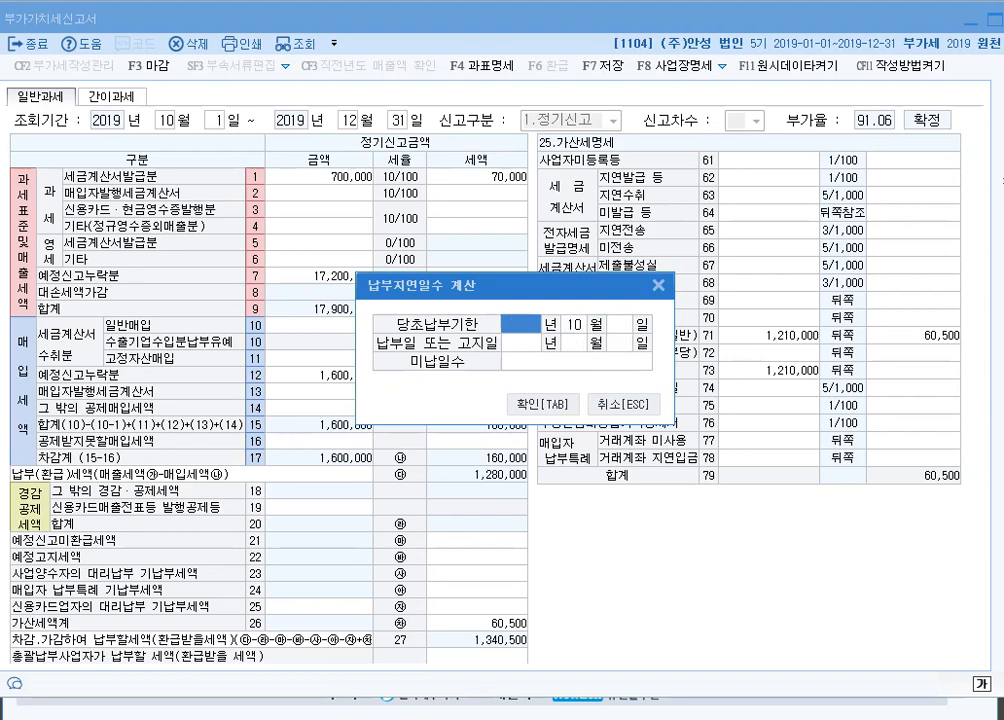
type("201")
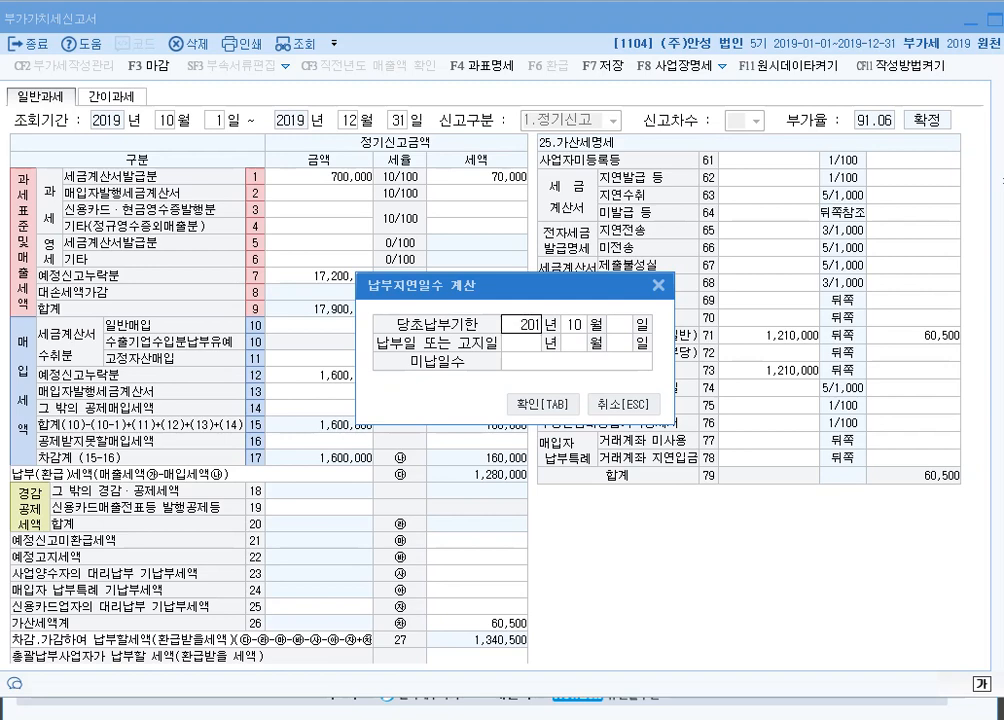
type("9")
key("Return")
type("25")
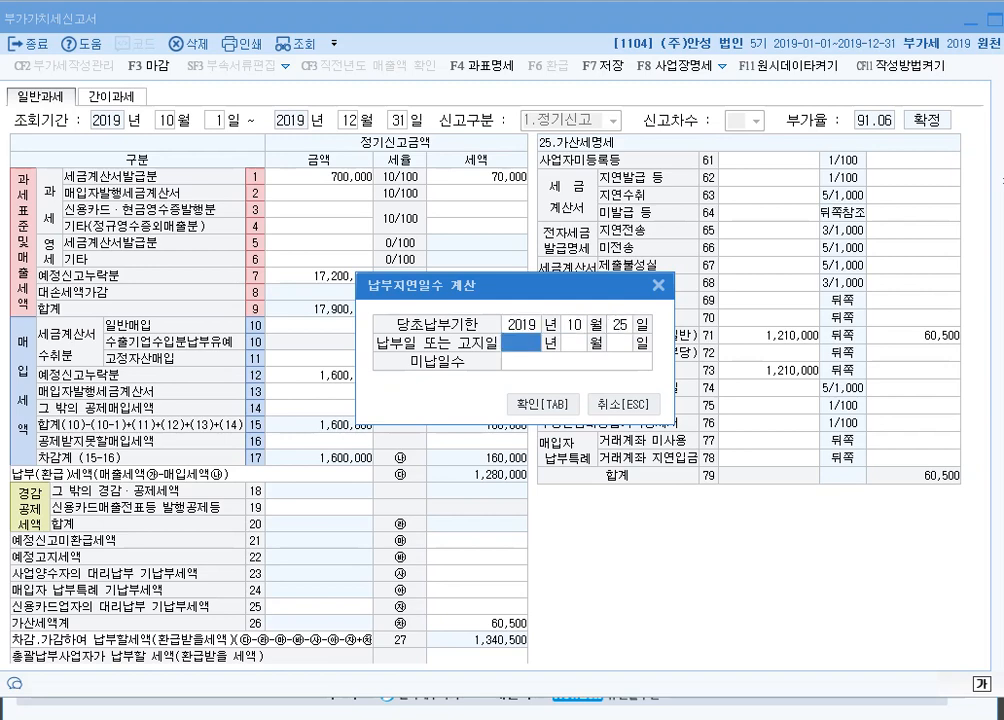
type("20")
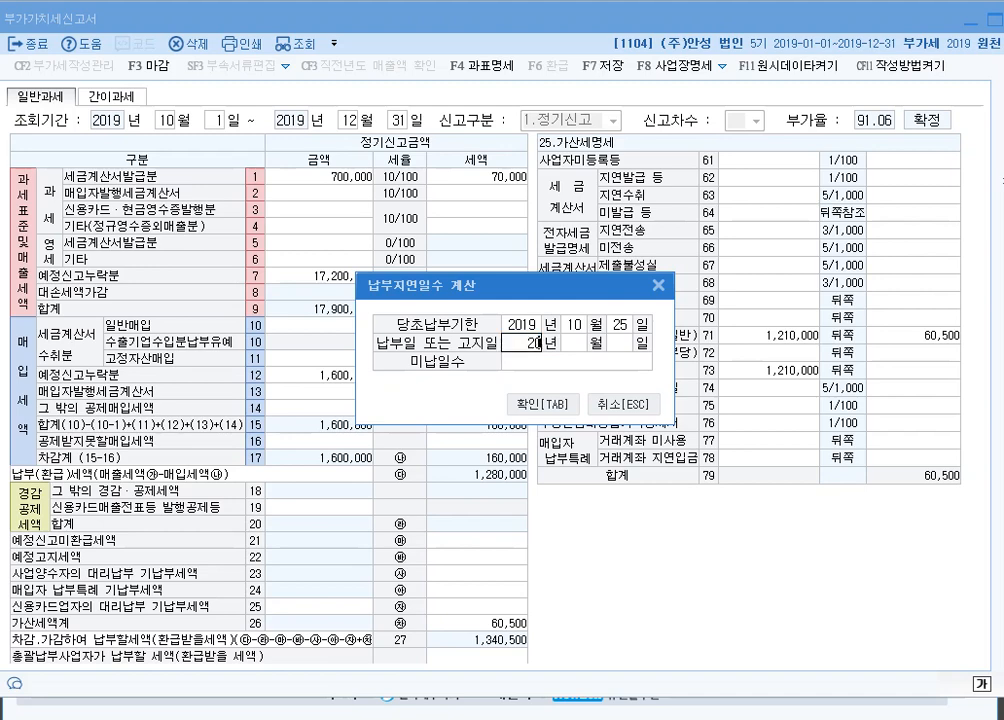
type("201")
key("Return")
type("25")
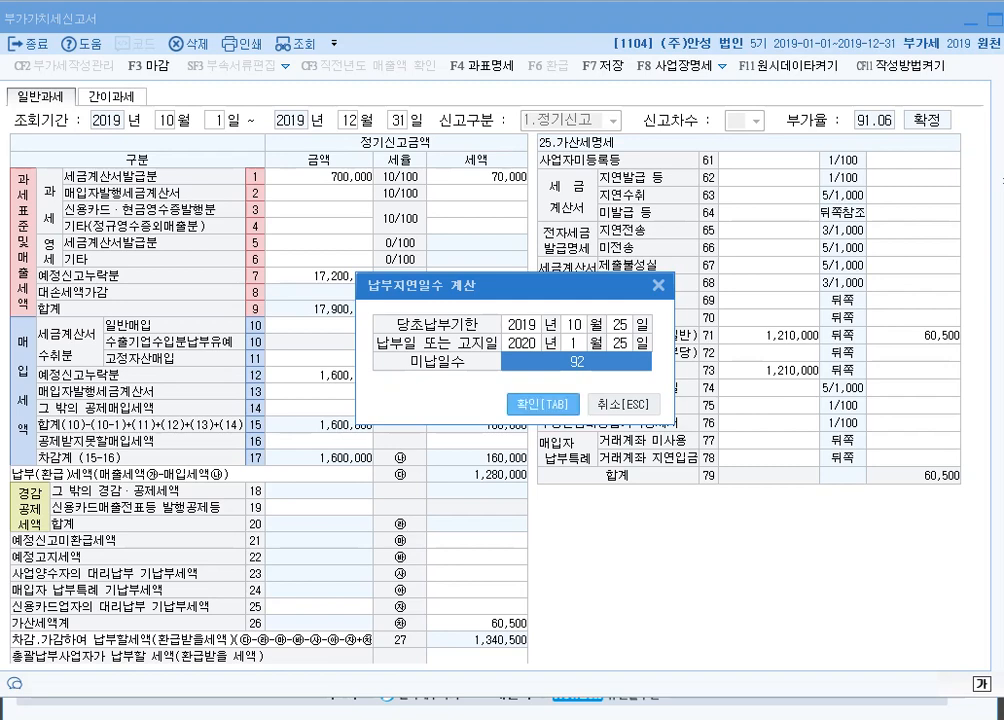
key("Tab")
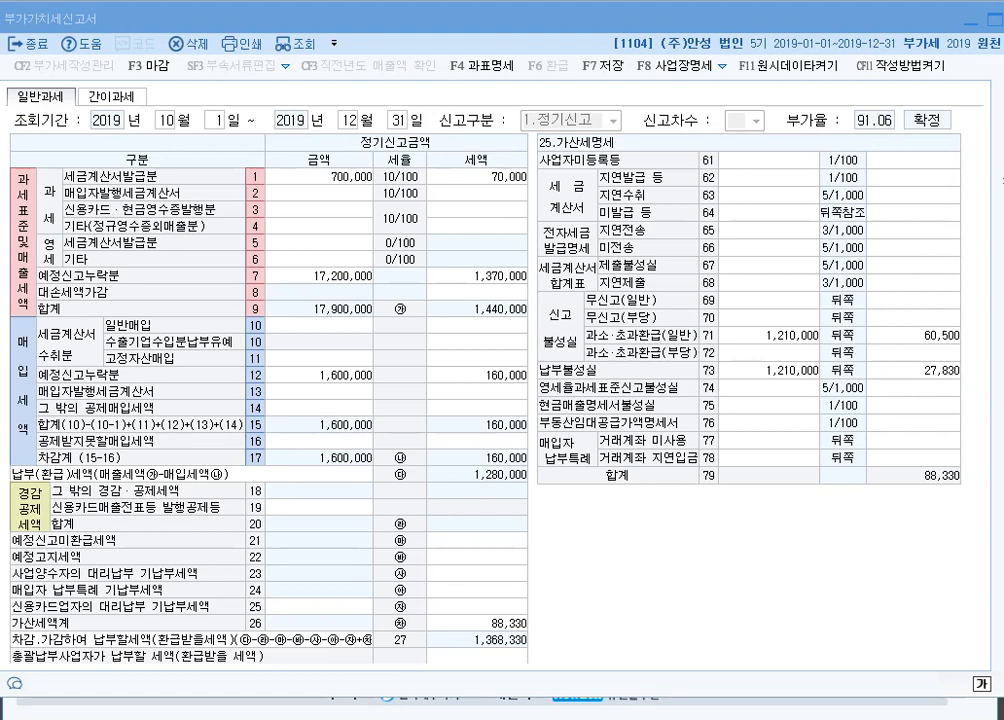
Examine the omitted tax-invoice sales amounts on lines 33 and 35 in the preliminary-return omission details.
left_click(476, 276)
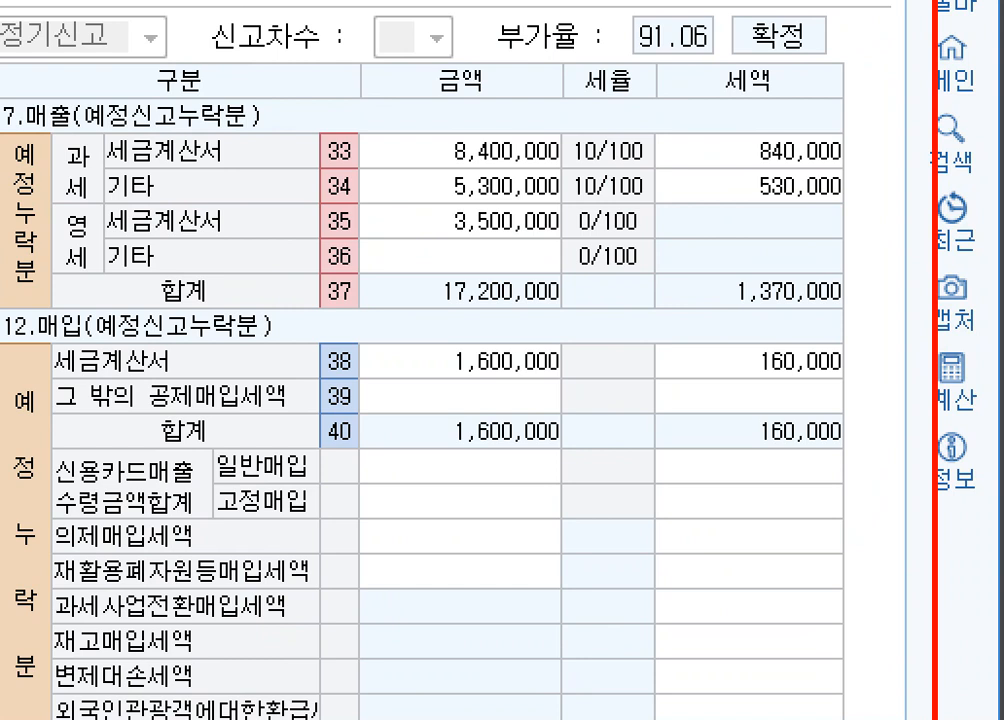
left_click(460, 151)
left_click(460, 221)
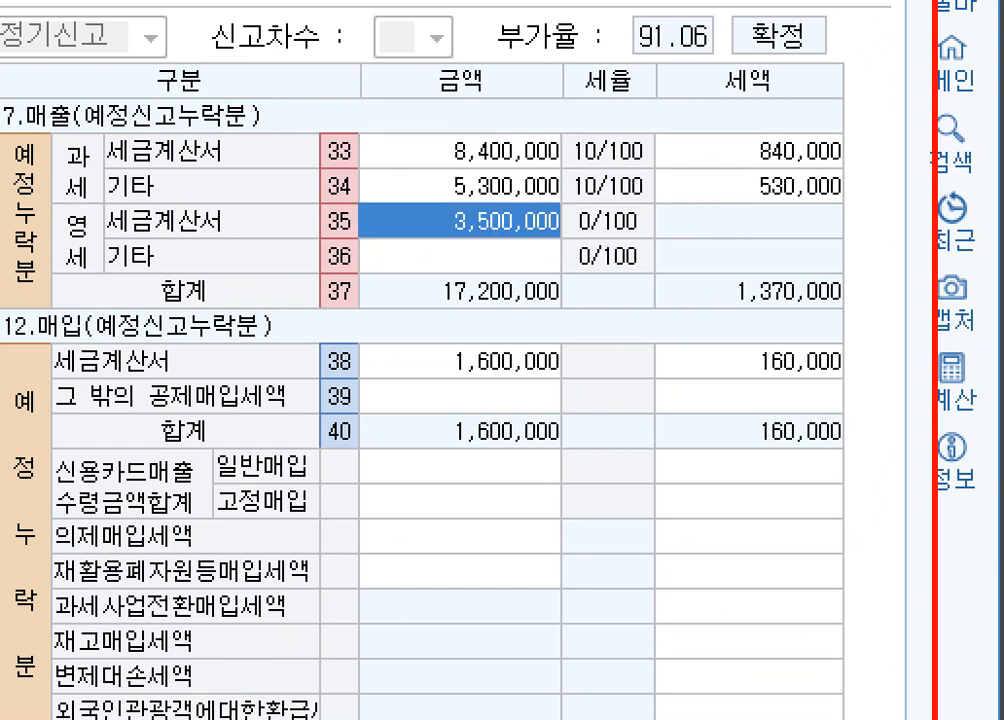
left_click(460, 151)
left_click(460, 221)
left_click(460, 151)
left_click(460, 221)
left_click(460, 151)
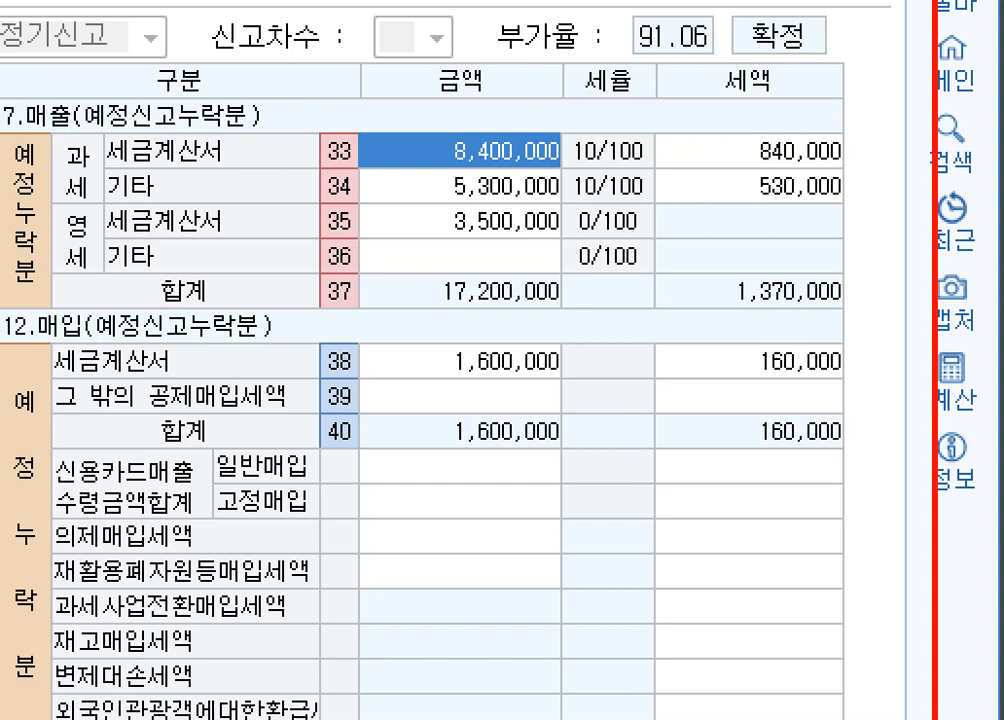
left_click(460, 221)
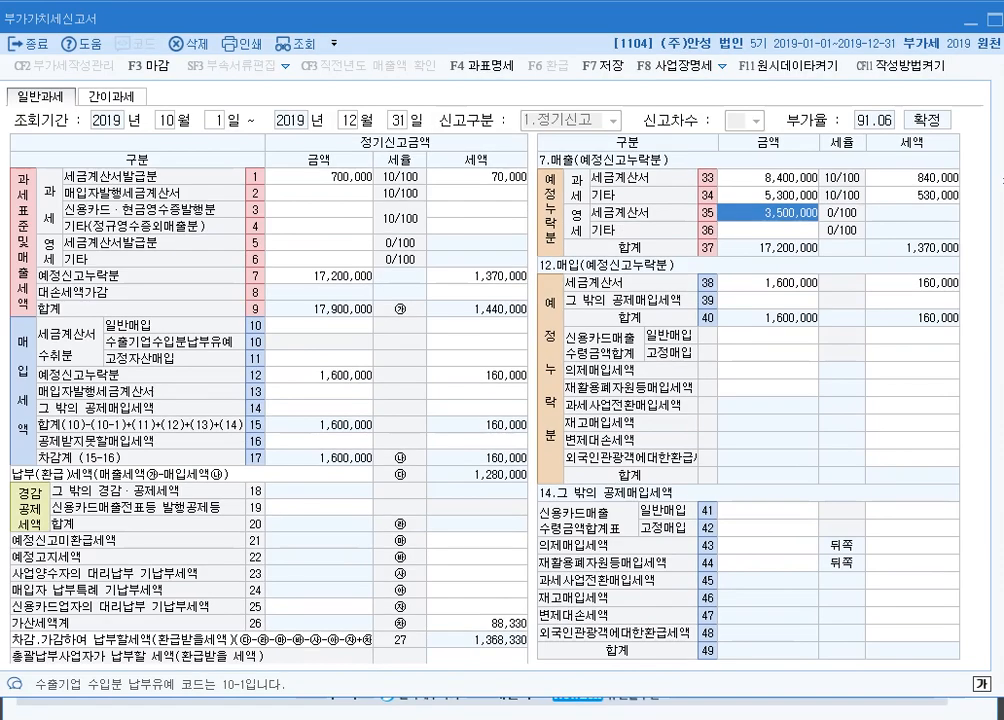
In the penalty tax details, record 영세율과세표준신고불성실 on line 74 with amount 3,500,000 and tax 8,750.
left_click(297, 388)
left_click(768, 388)
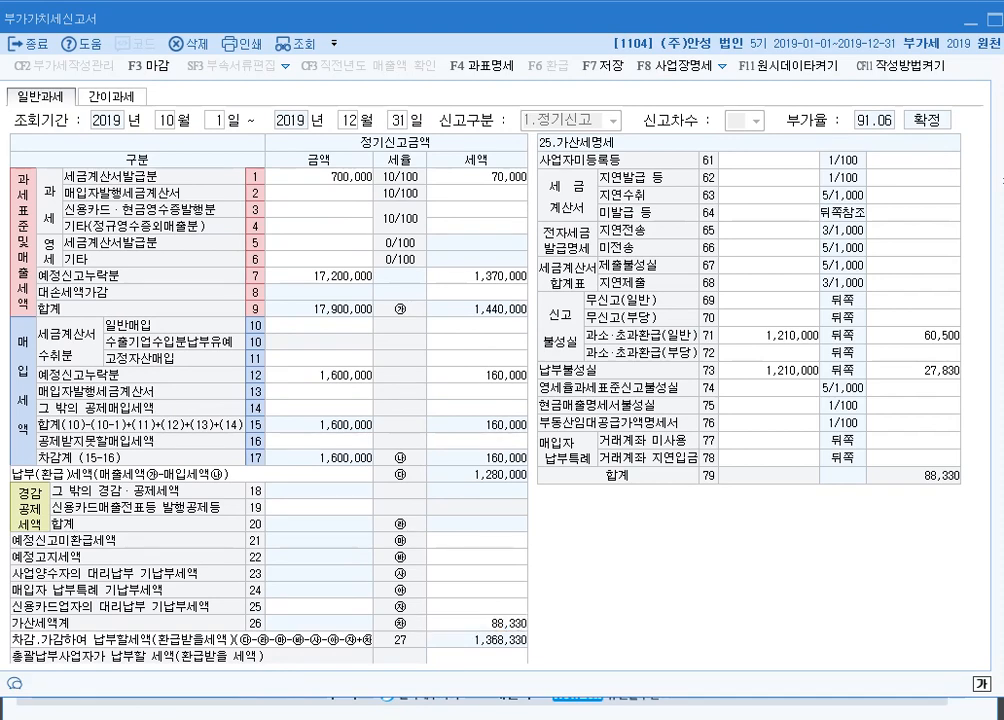
type("3500000")
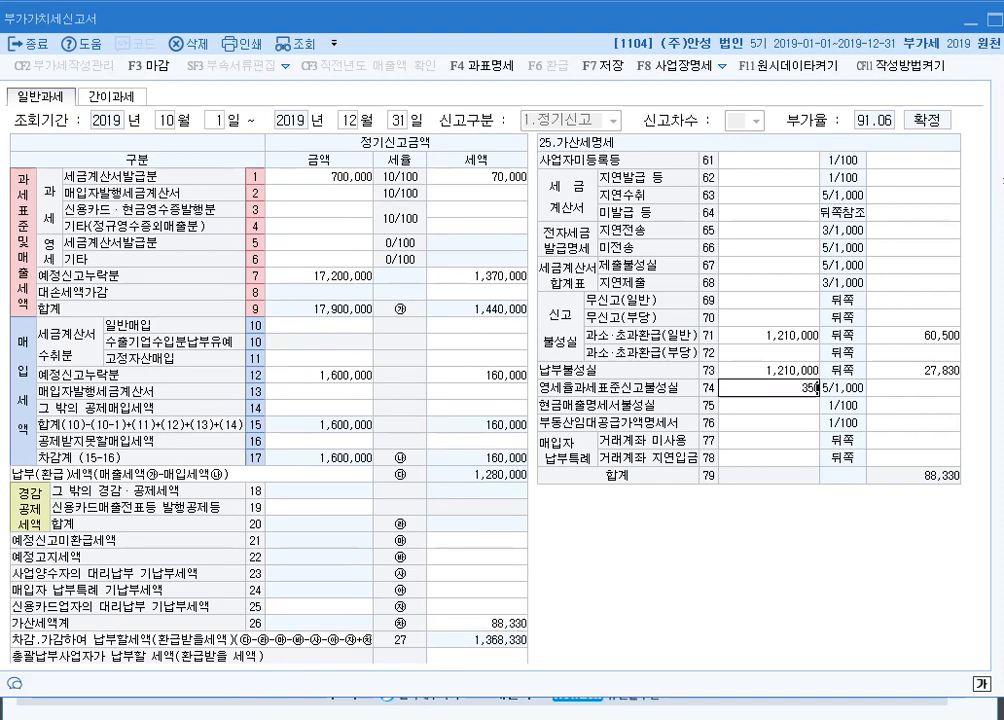
key("Return")
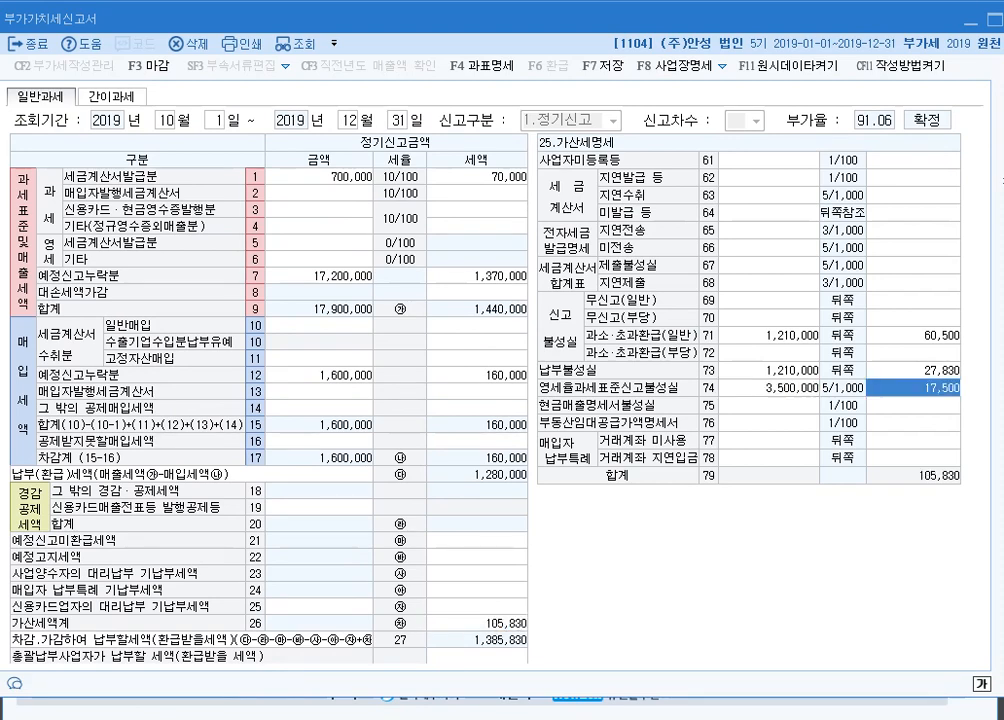
left_click(768, 388)
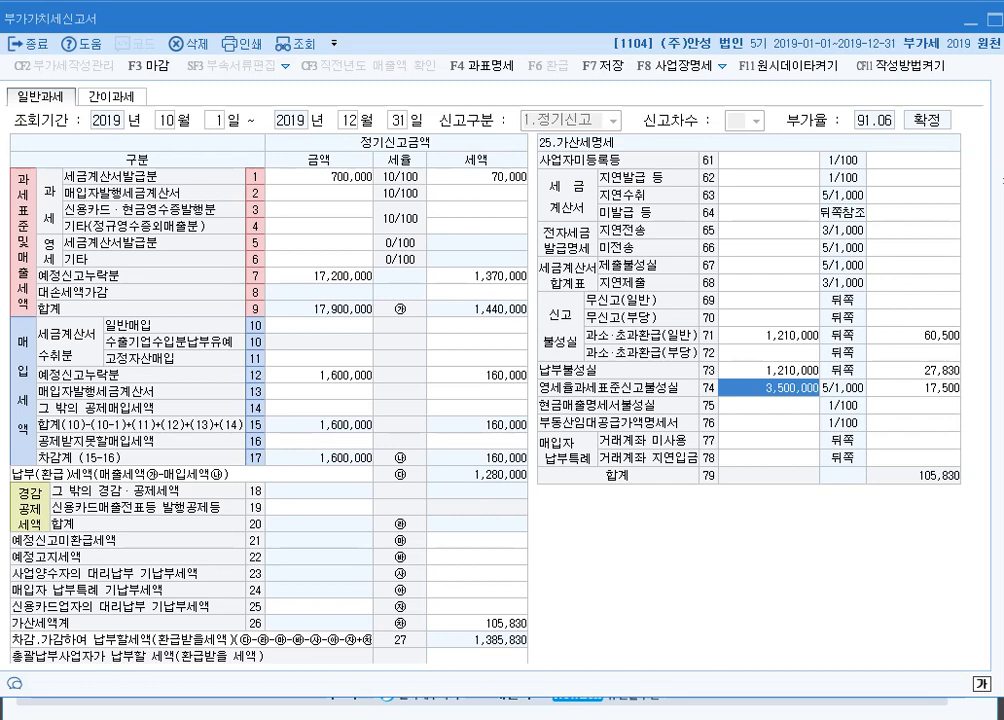
left_click(914, 388)
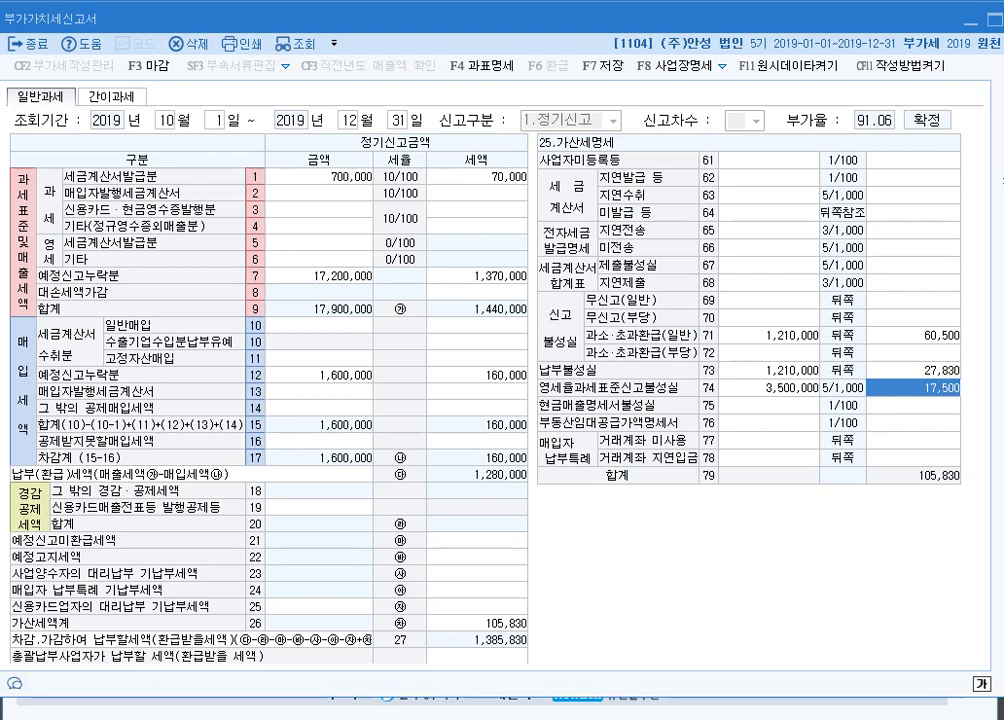
type("8750")
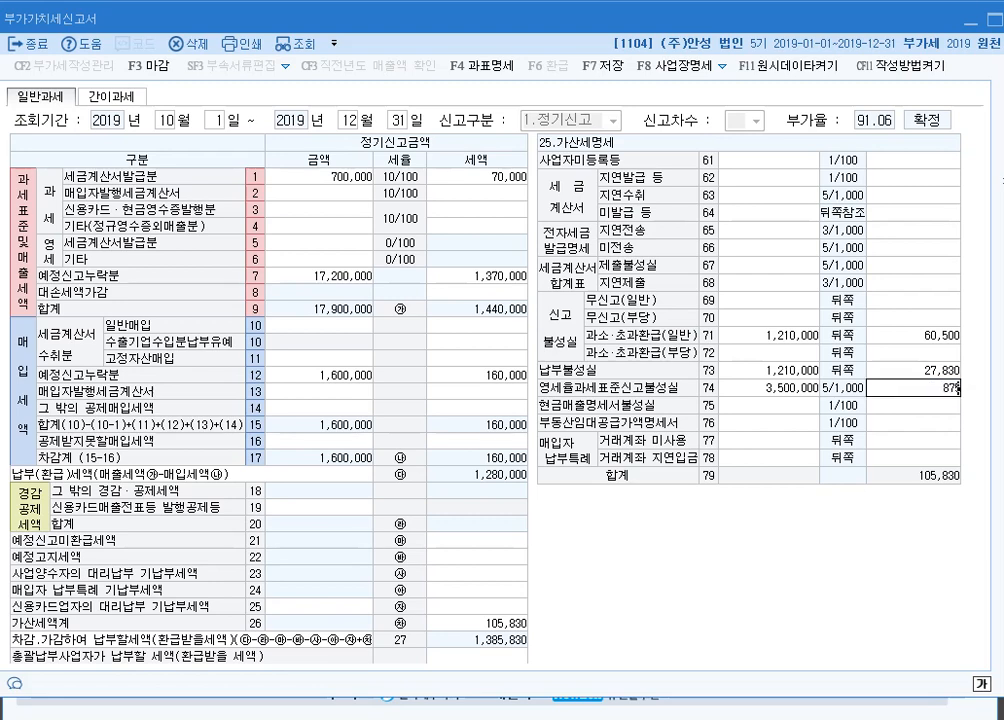
key("Return")
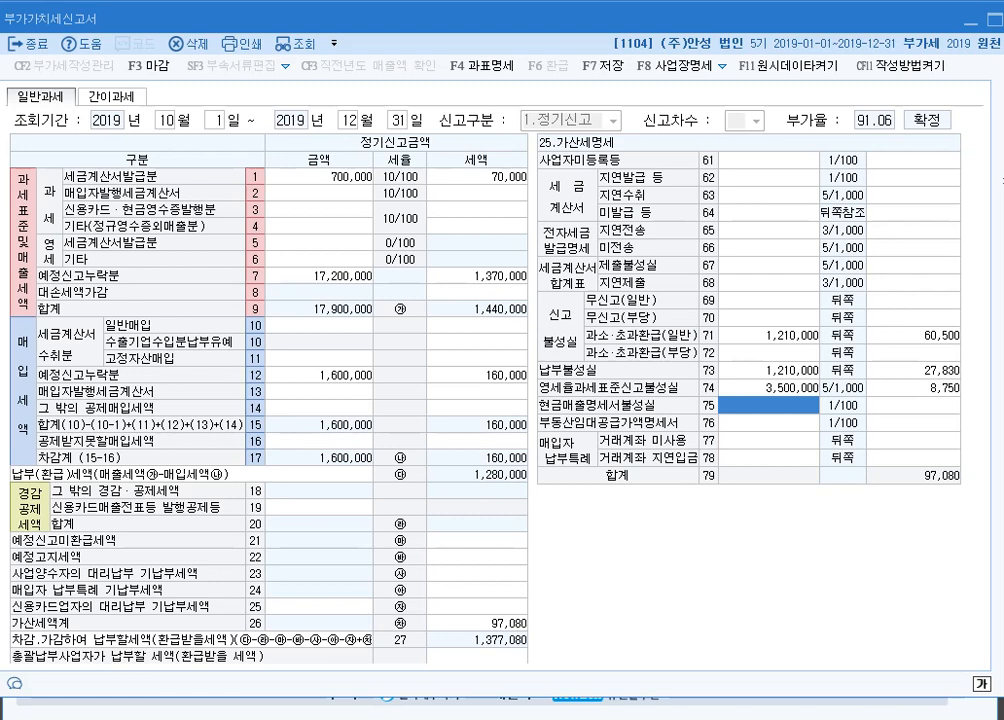
Save (주)안성's October–December 2019 VAT return and close it.
key("F7")
key("Return")
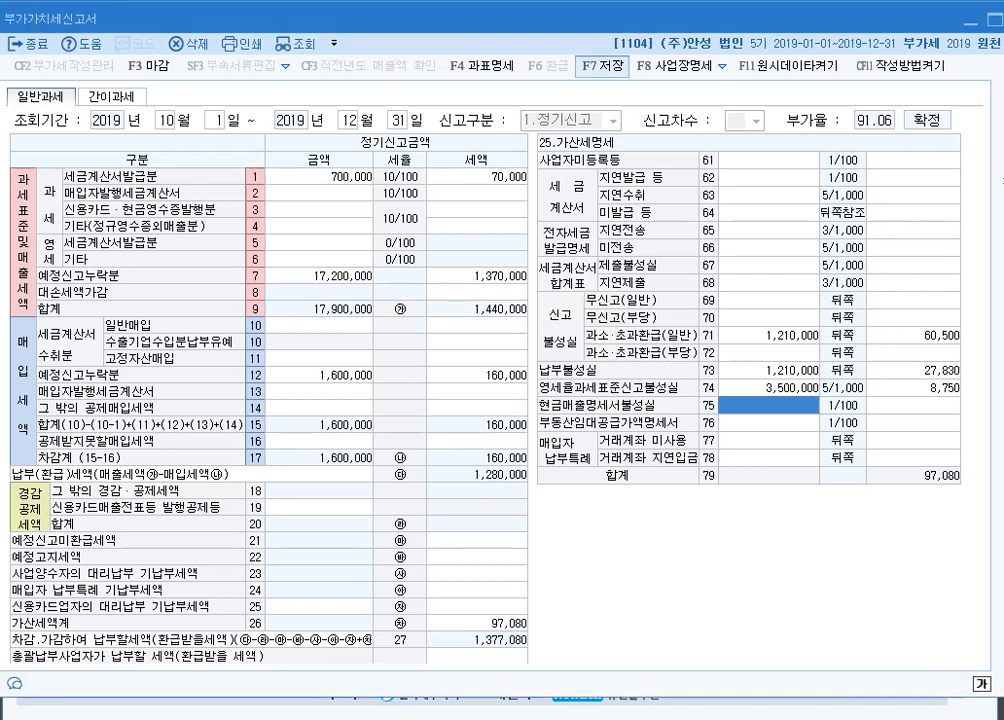
key("Escape")
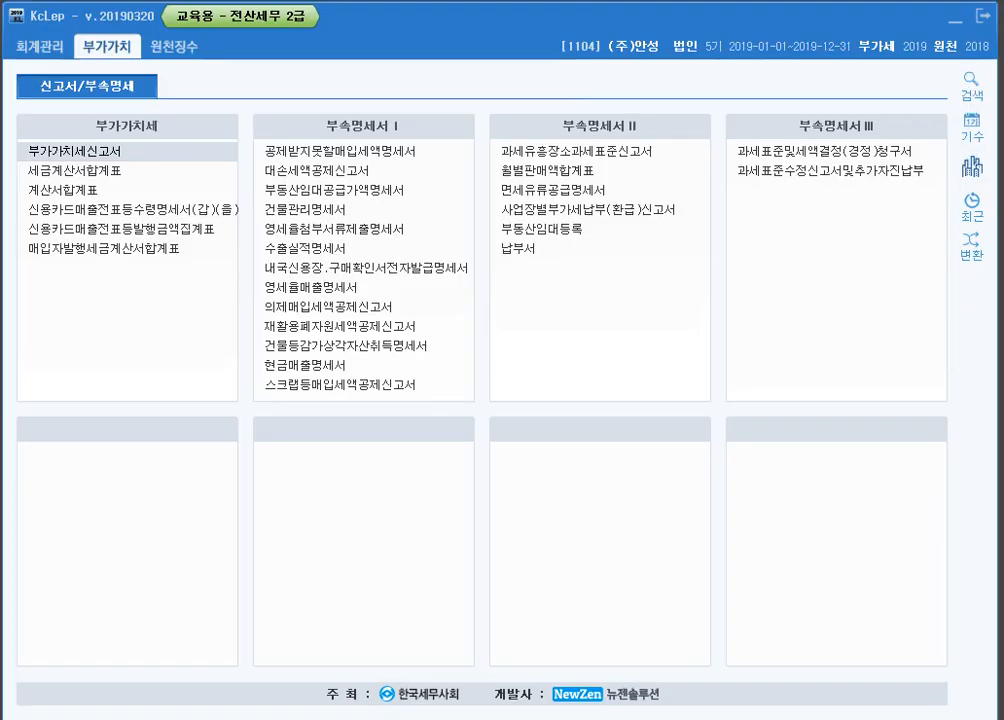
Switch the working company to 1105 (주)덕원.
left_click(971, 167)
type("1105")
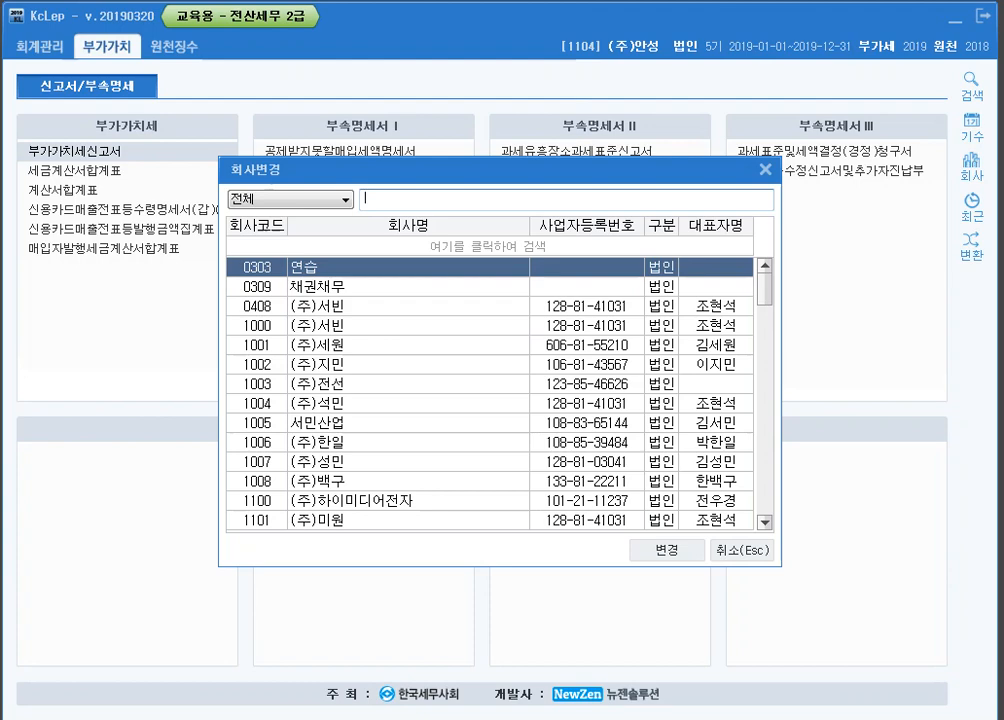
key("Return")
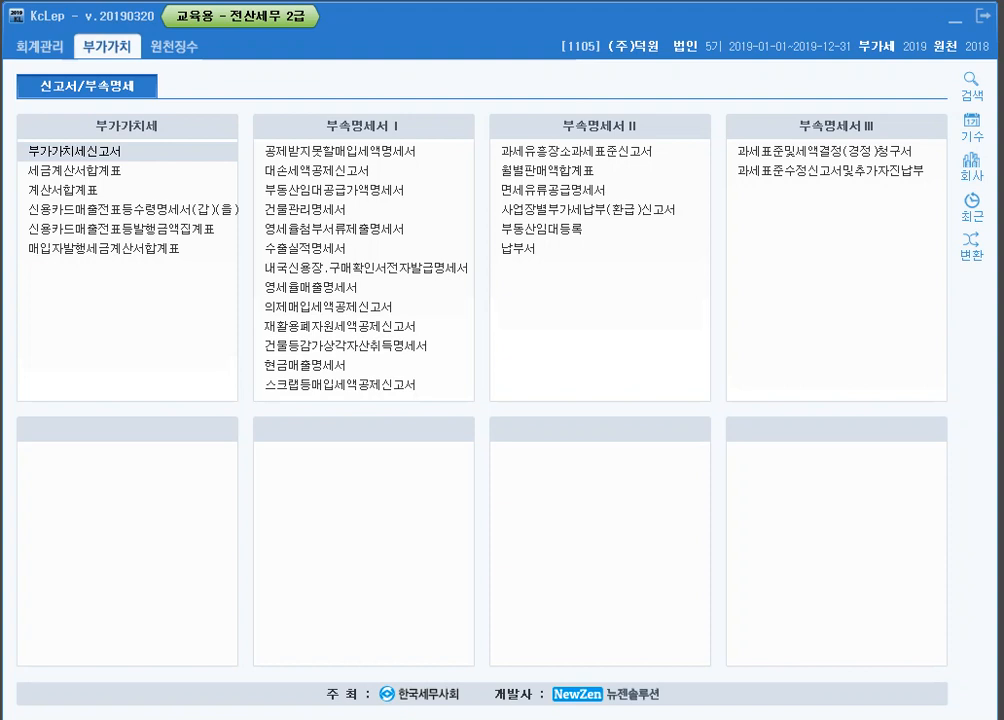
Open the 부가가치세신고서 and load the period April 1 to June 30, 2019.
left_click(75, 152)
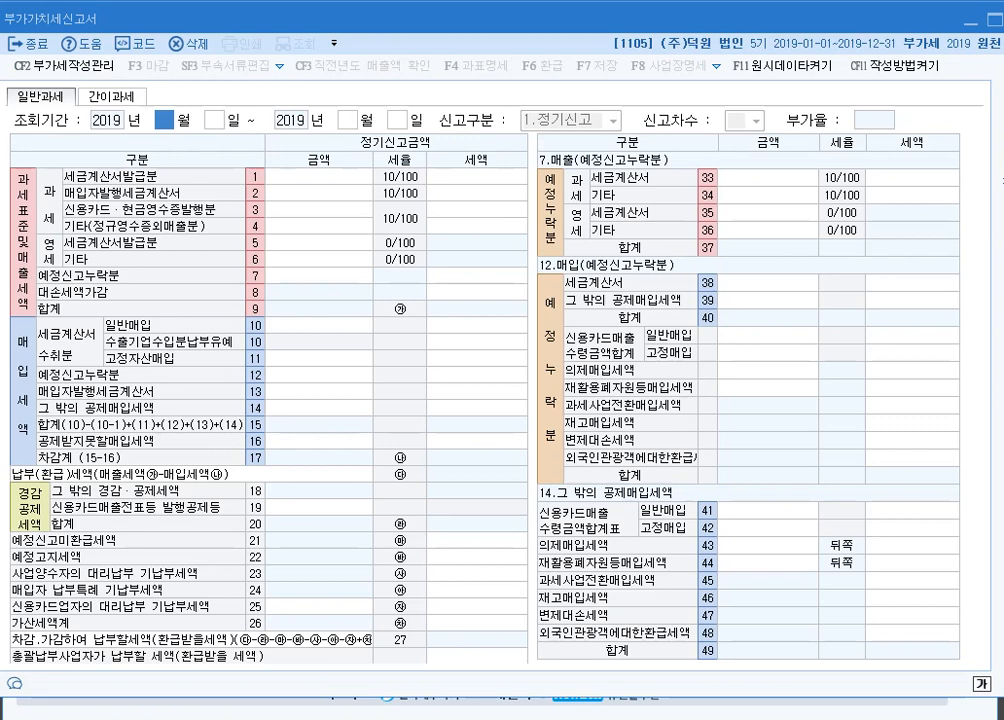
type("4")
key("Return")
key("Return")
type("6")
key("Return")
key("Return")
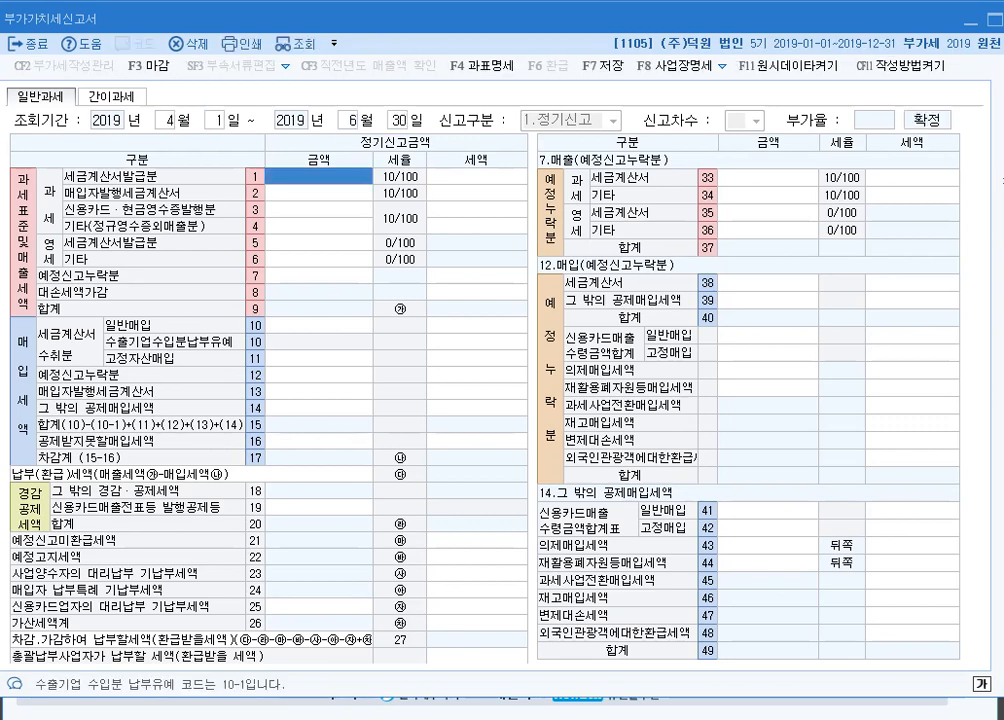
Enter the preliminary-return omissions: taxable 기타 sales 4,000,000 on line 34, zero-rated 기타 sales 5,000,000 on line 36, and tax-invoice purchases 5,000,000 on line 38.
key("Return")
key("Return")
key("Return")
key("Return")
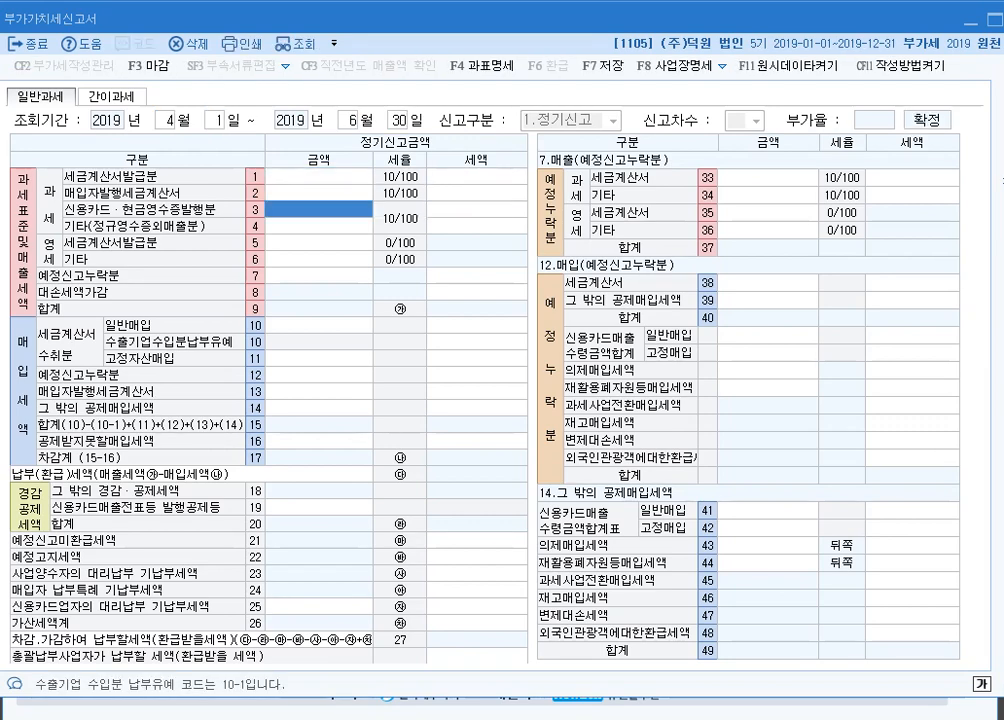
left_click(767, 178)
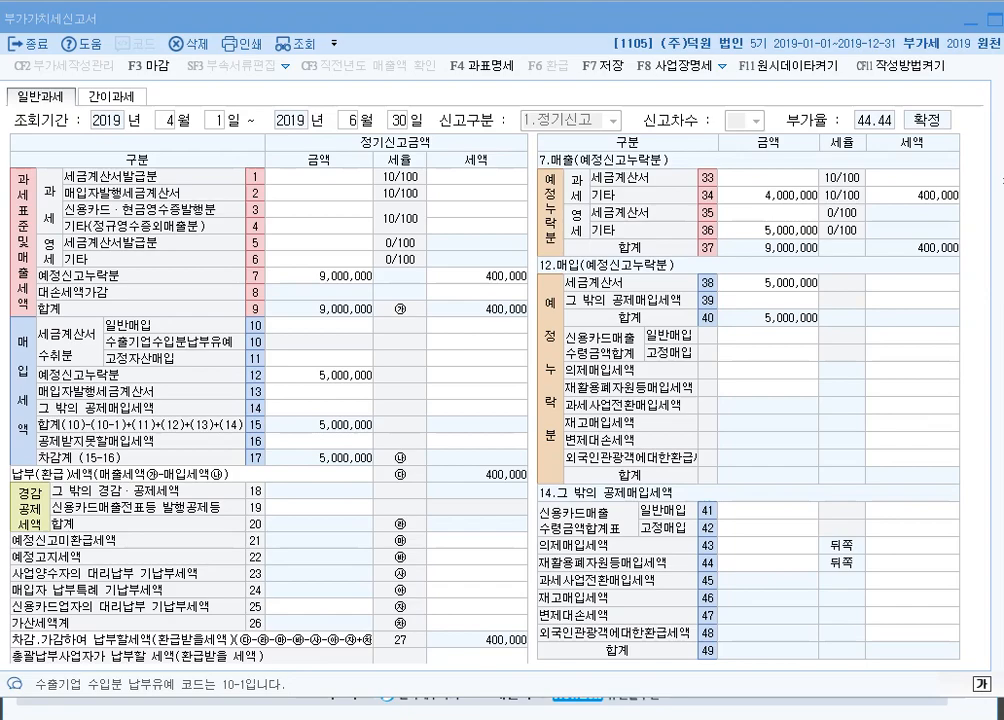
left_click(912, 283)
left_click(768, 230)
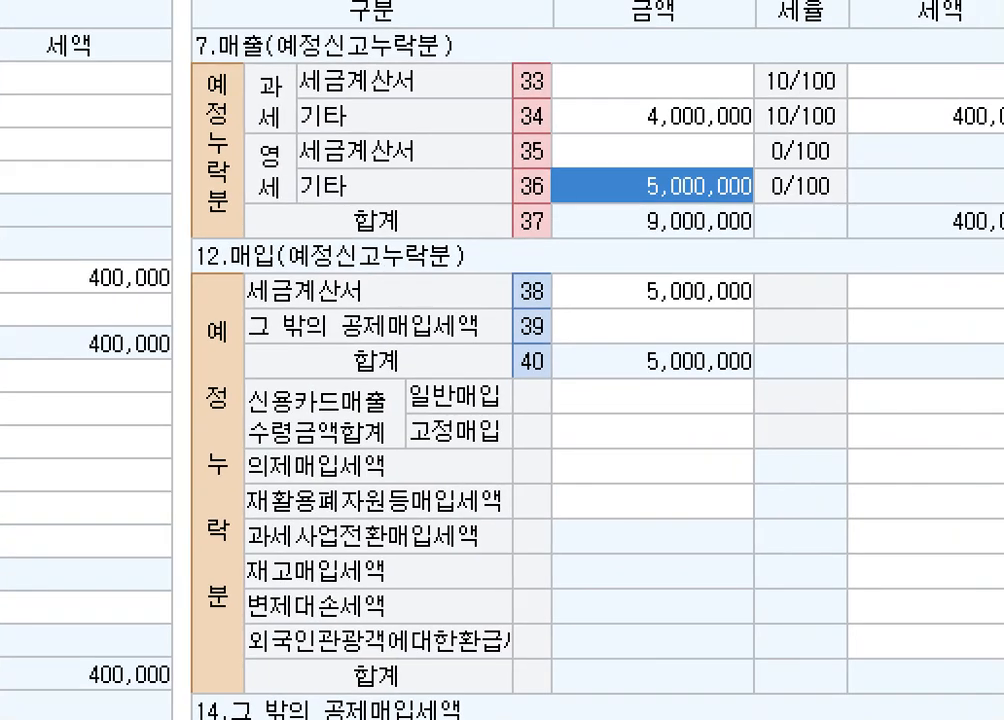
left_click(652, 291)
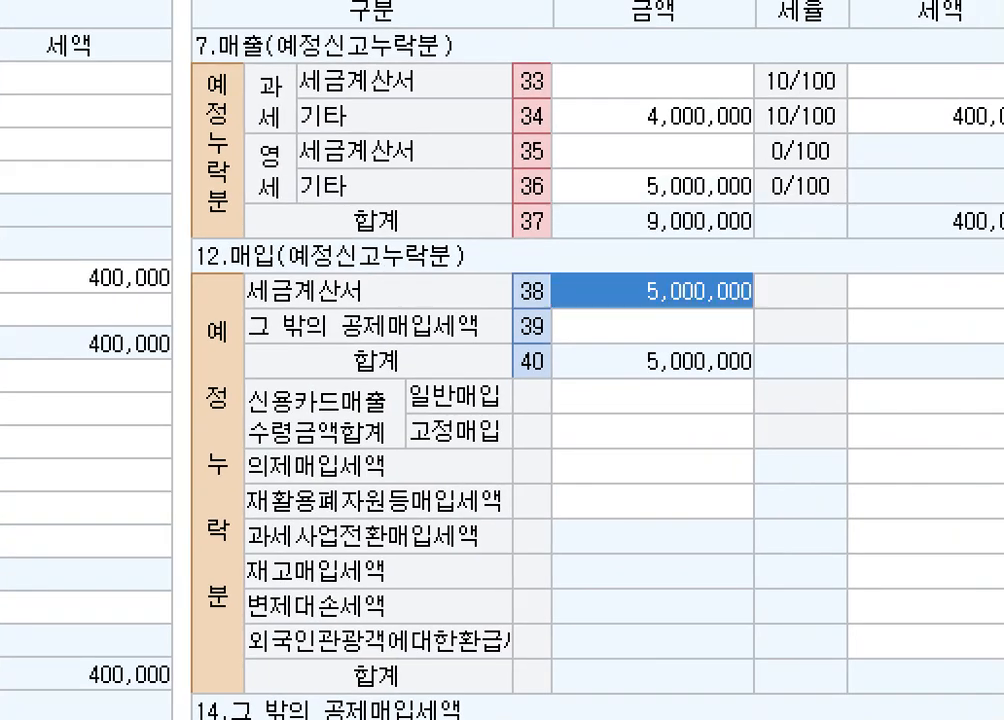
left_click(930, 291)
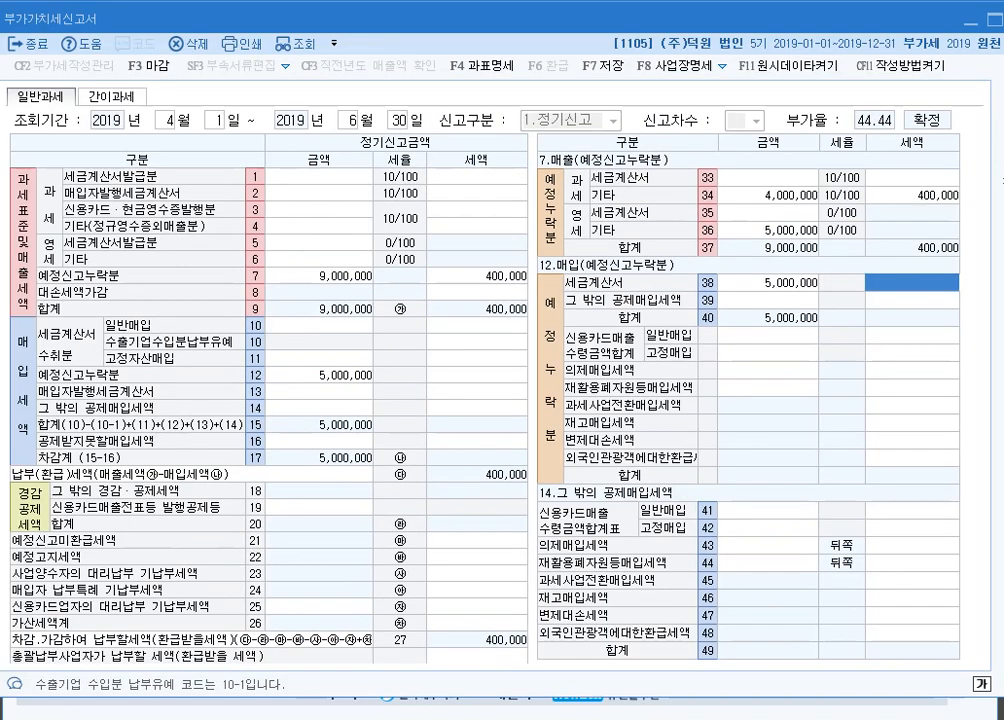
In the penalty tax details, record 과소·초과환급(일반) on line 71 with amount 400,000 and tax 20,000.
left_click(476, 656)
left_click(476, 623)
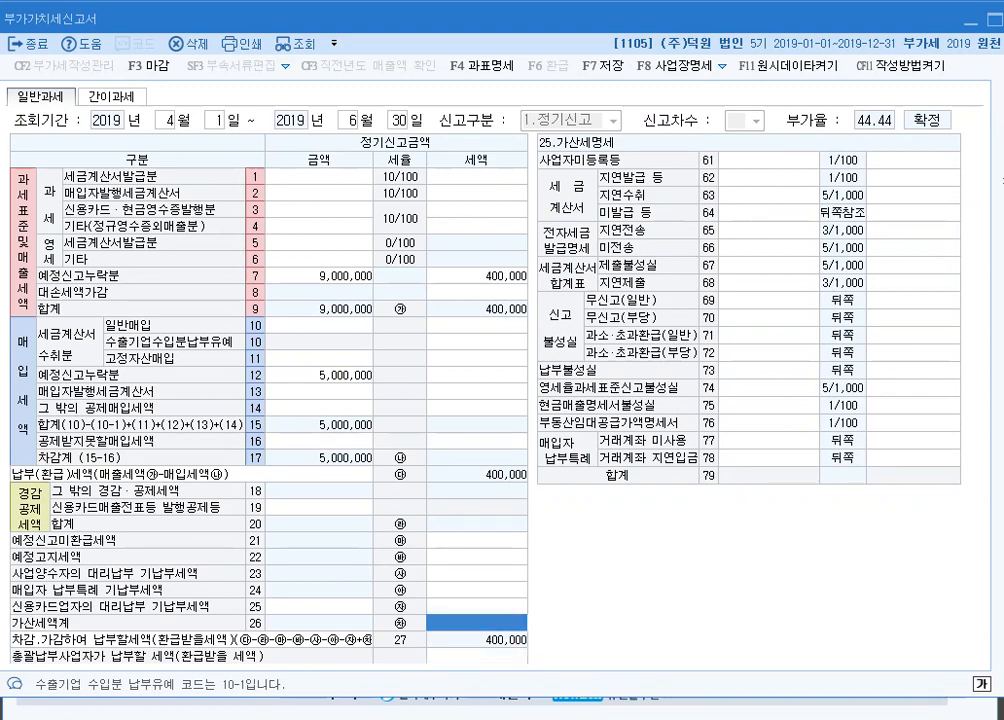
left_click(768, 335)
type("400000")
key("Return")
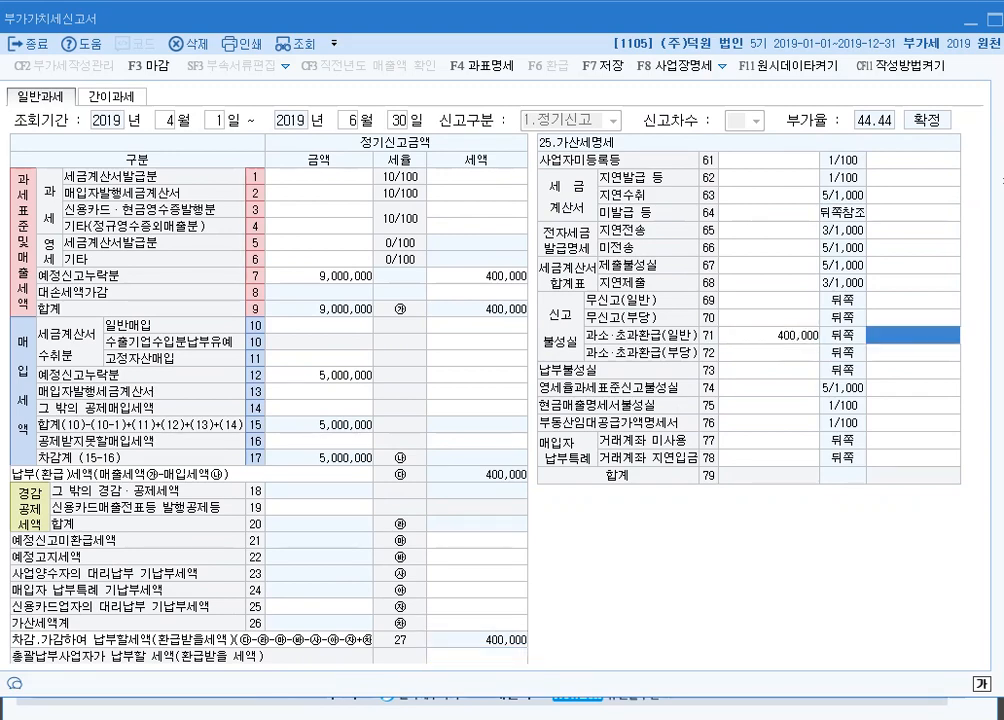
key("Return")
key("Up")
key("Up")
key("Right")
type("20000")
key("Return")
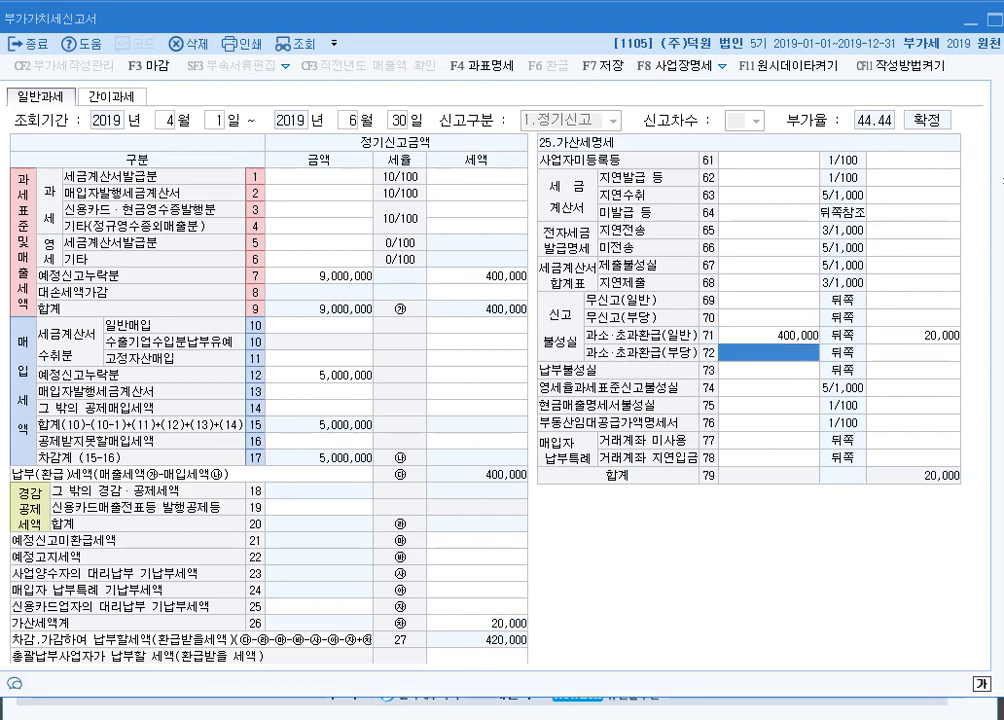
Record 납부불성실 on line 73 with amount 400,000, due date April 26, 2019 and payment date July 25, 2019.
key("Return")
key("Return")
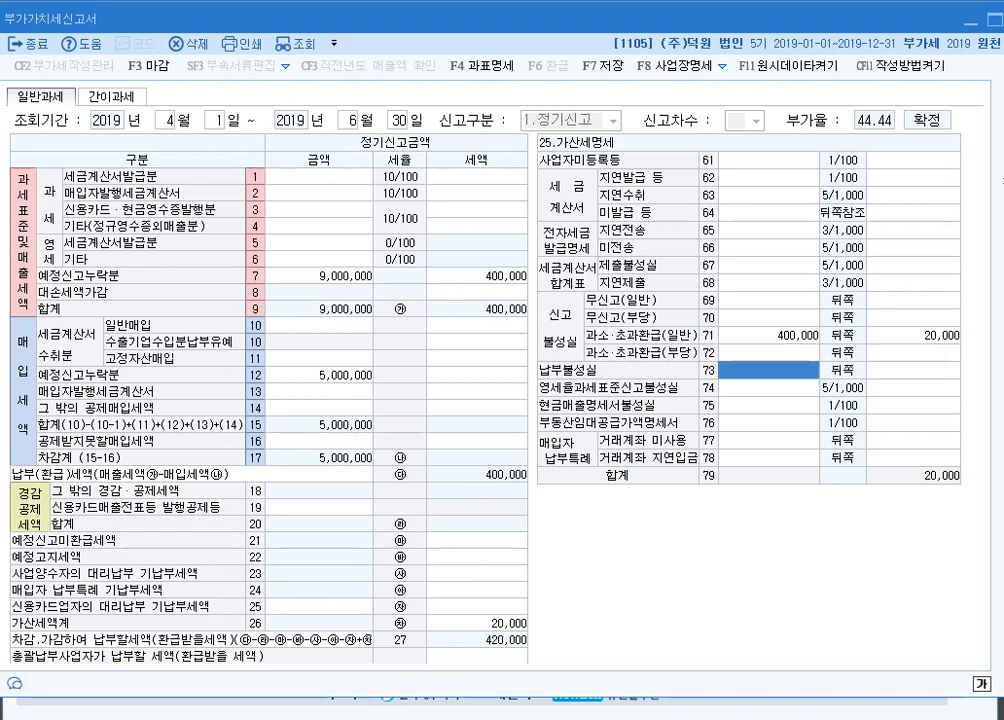
type("4000000")
key("Return")
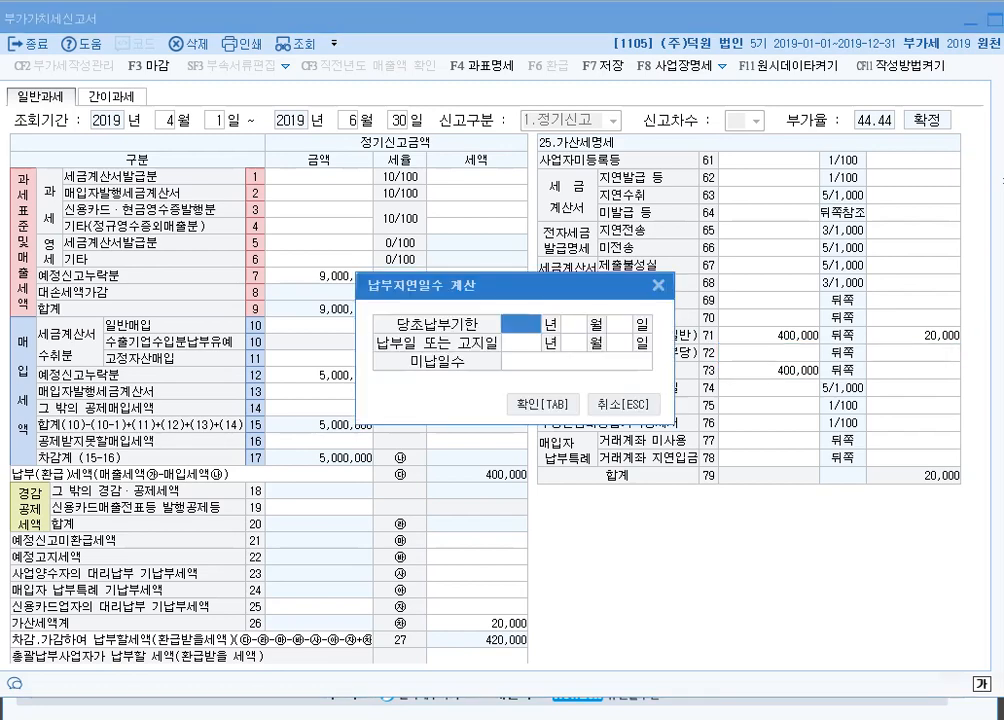
type("2019 년 4")
key("Return")
type("26")
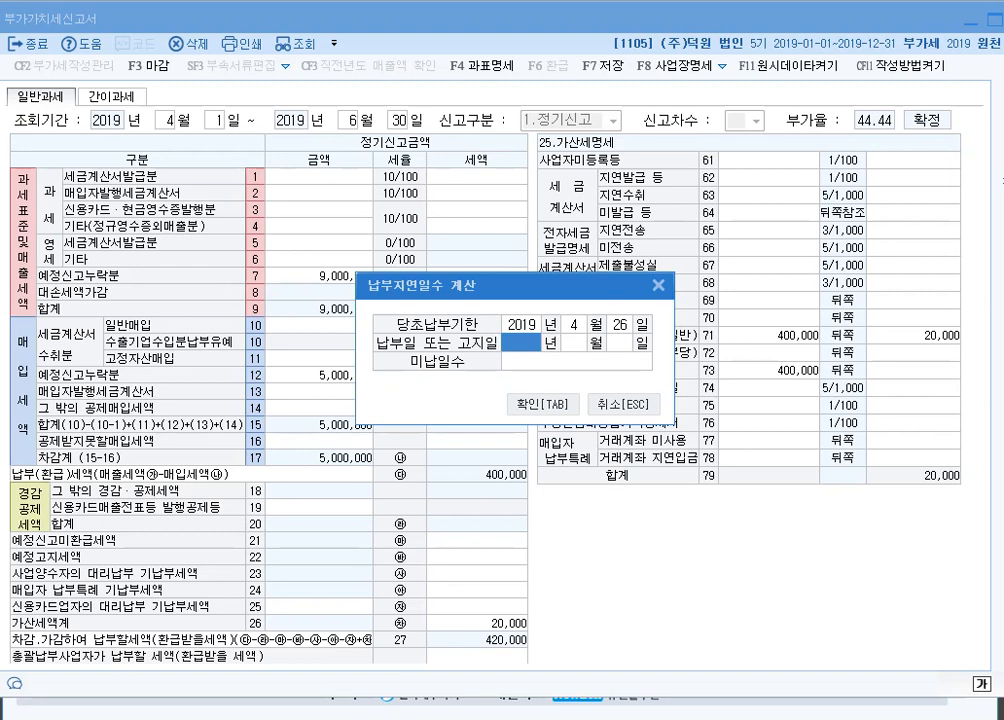
type("2019")
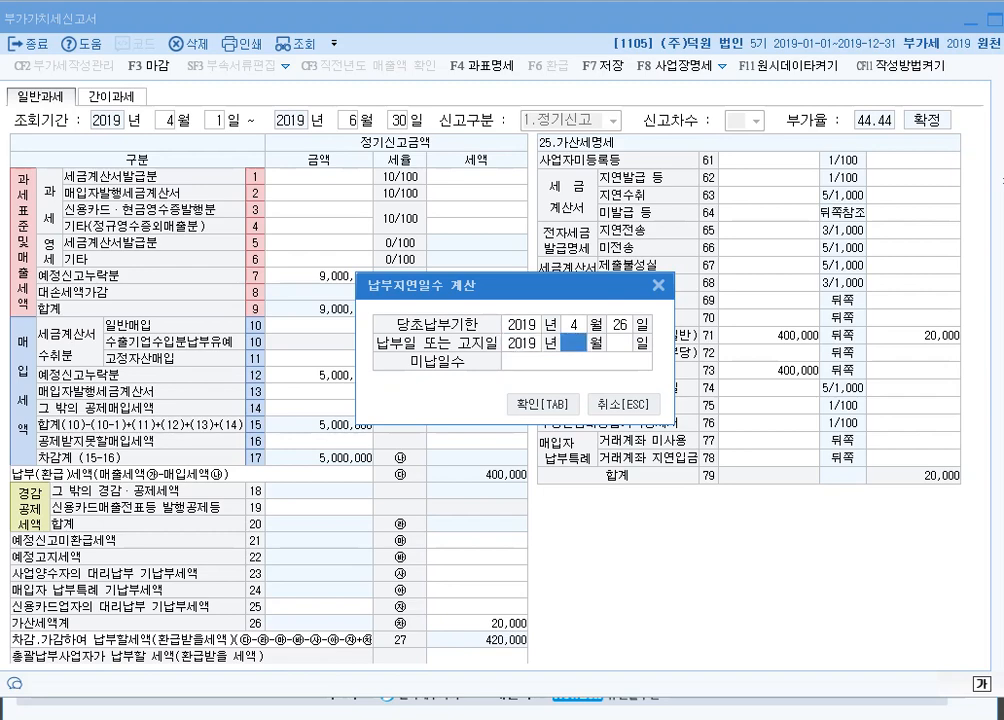
type("0725")
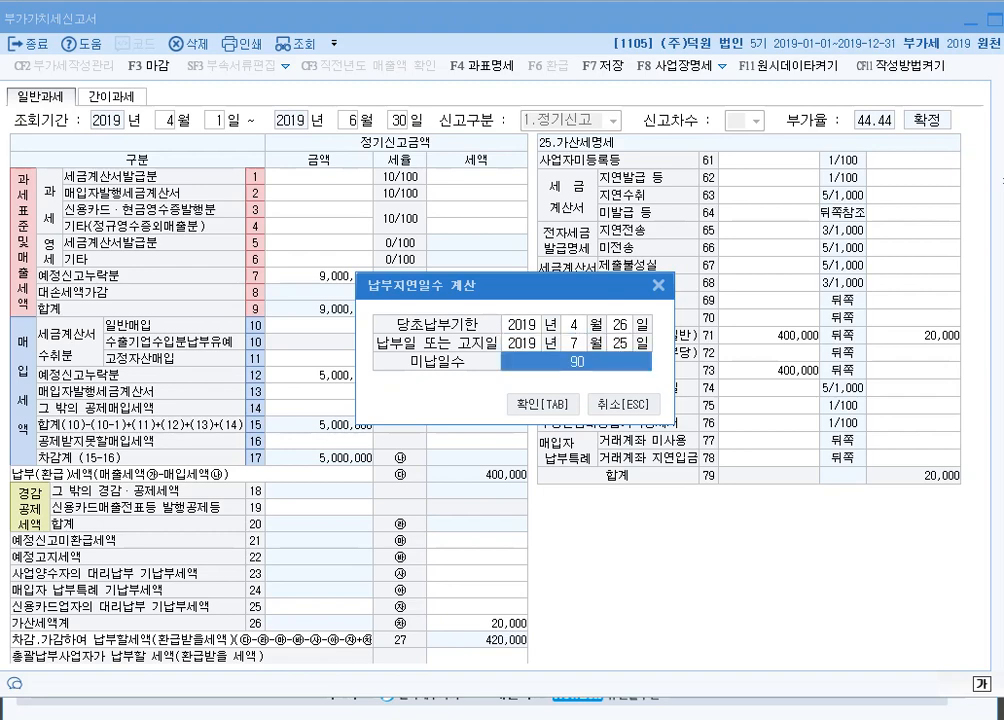
key("Tab")
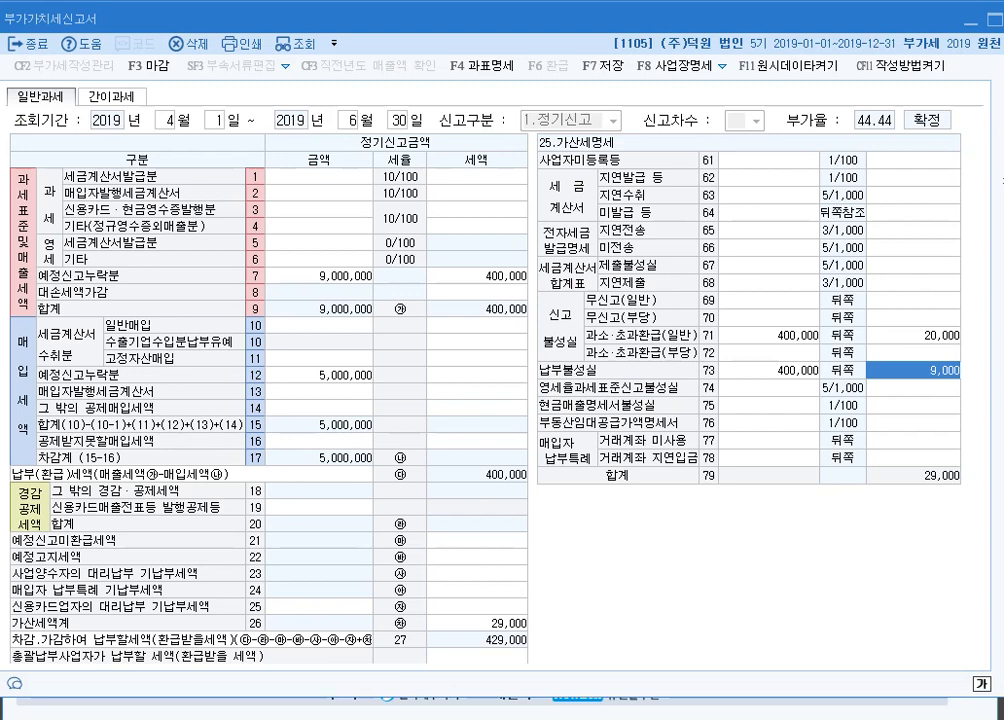
Record 영세율과세표준신고불성실 on line 74 with amount 5,000,000 and tax 12,500.
key("Return")
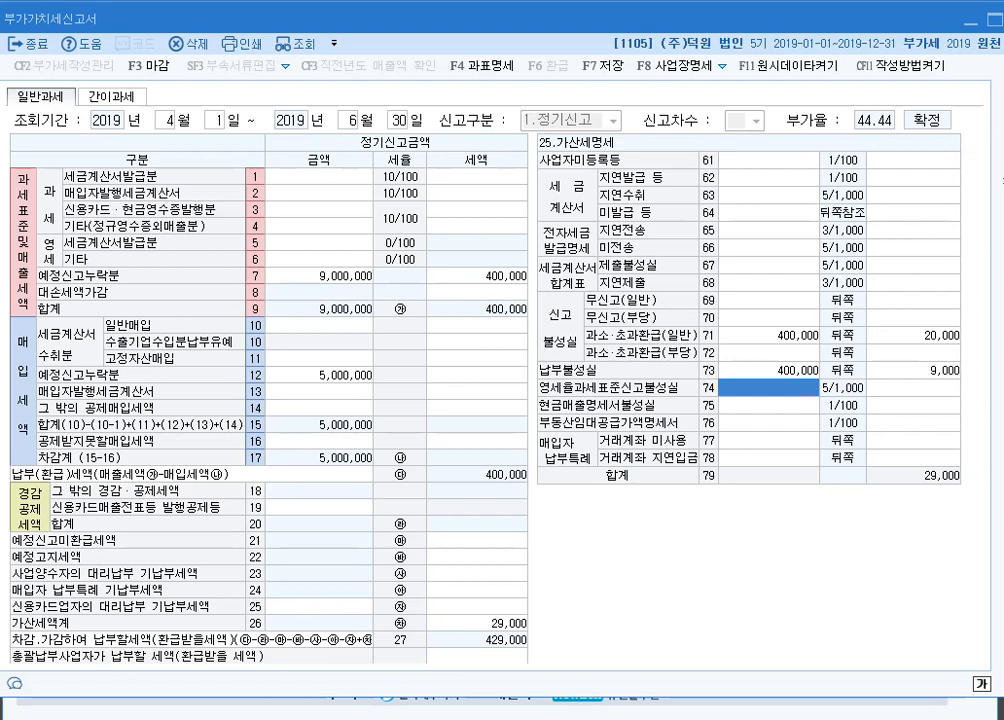
type("5000000")
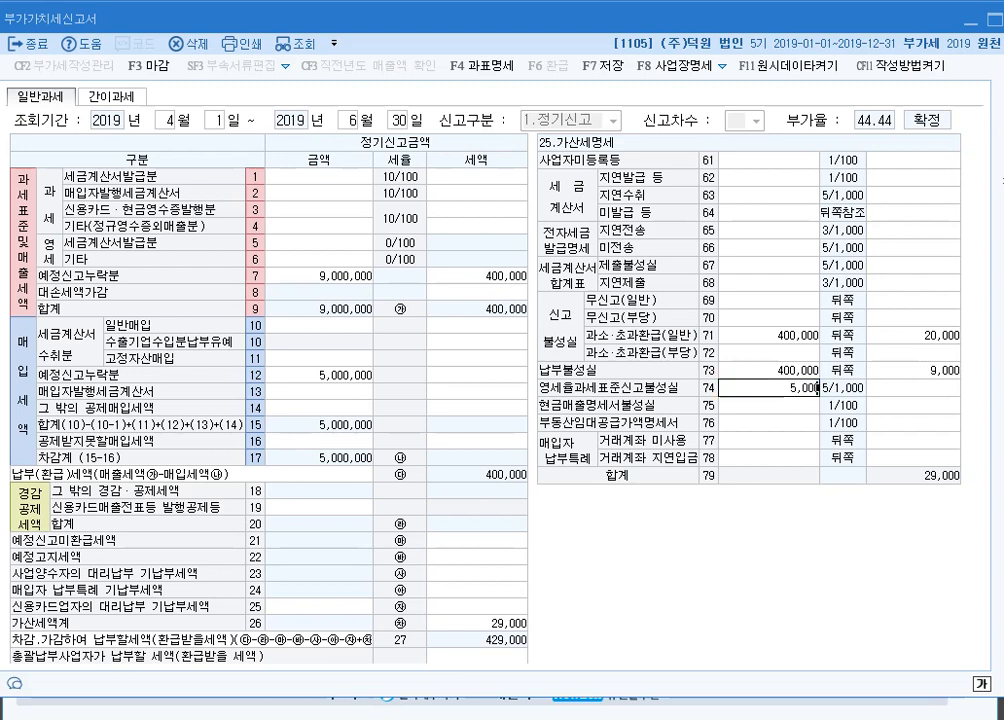
key("Return")
type("12500")
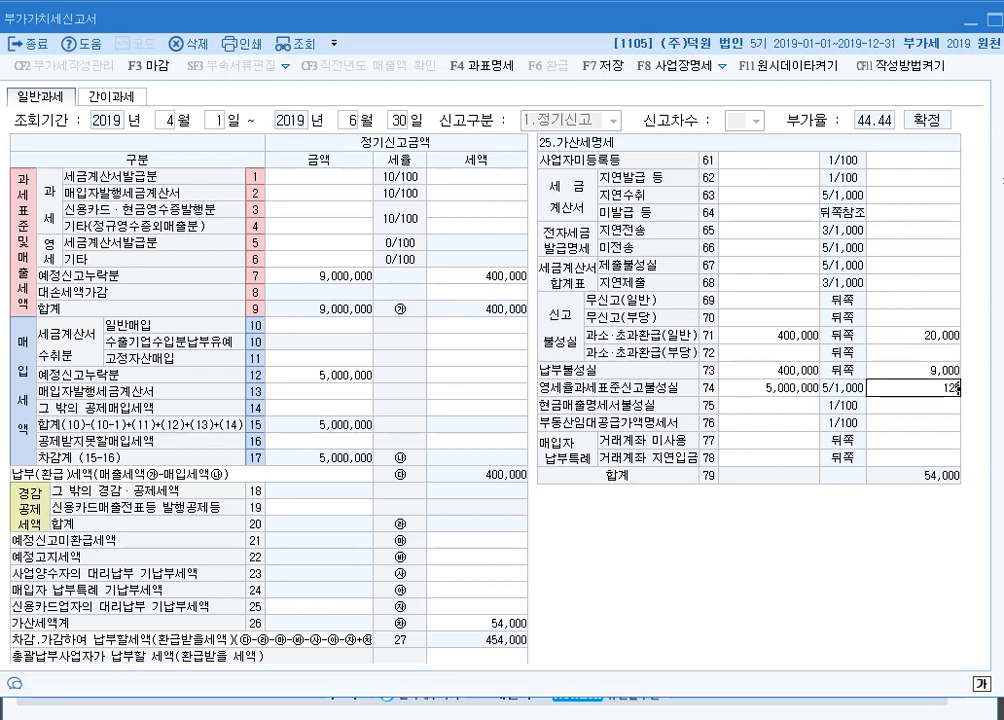
key("Return")
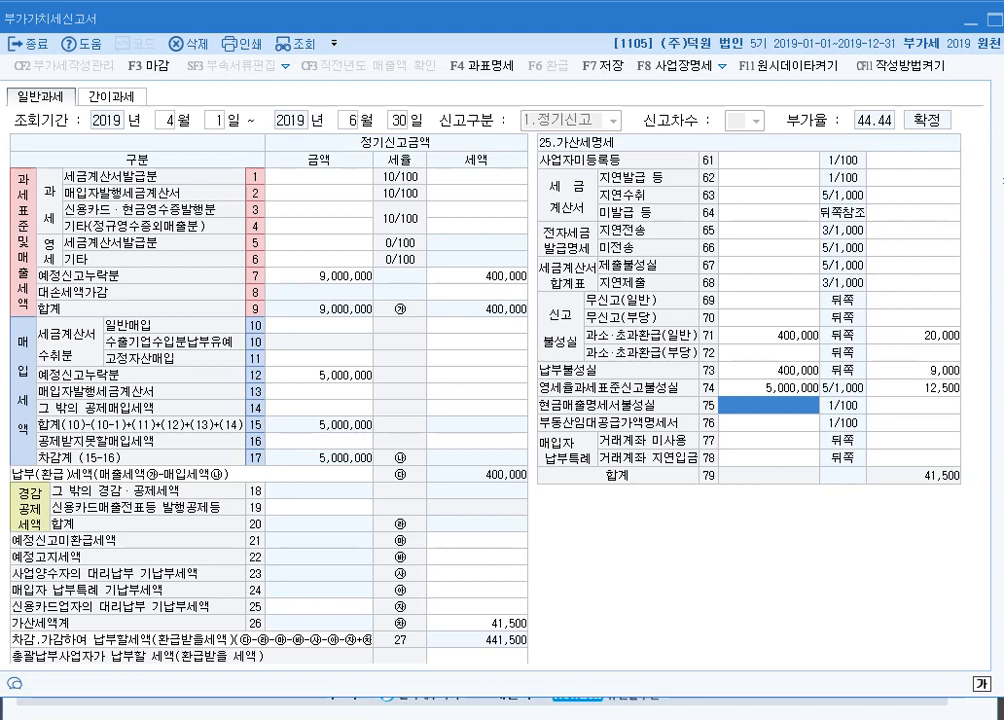
Save the April–June return and open the return for October 1 to December 31, 2019.
key("F7")
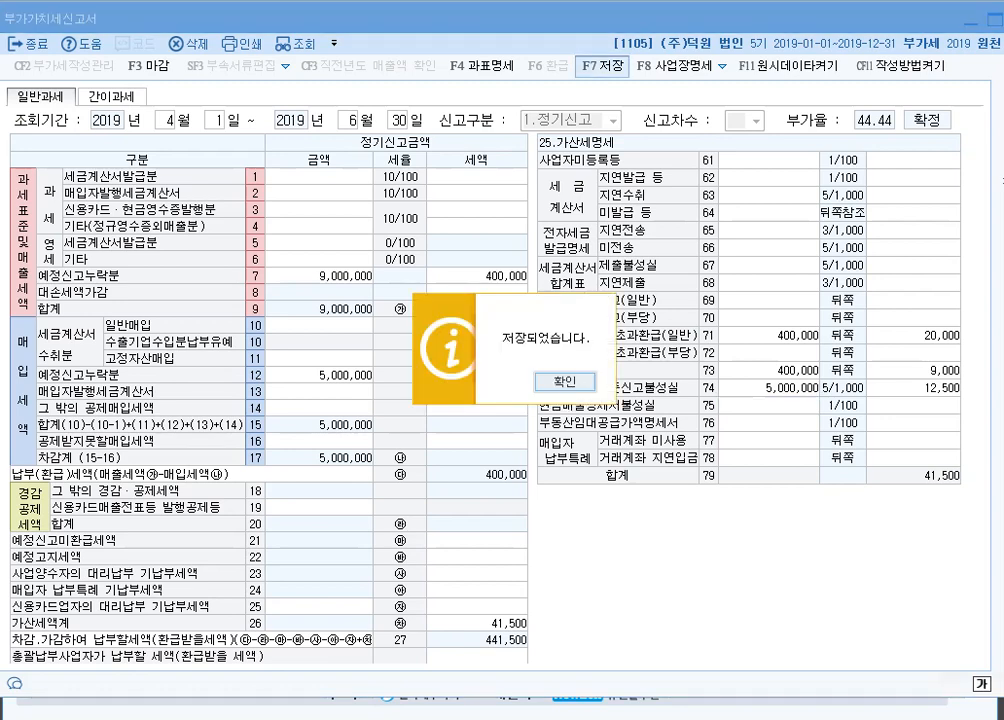
key("Return")
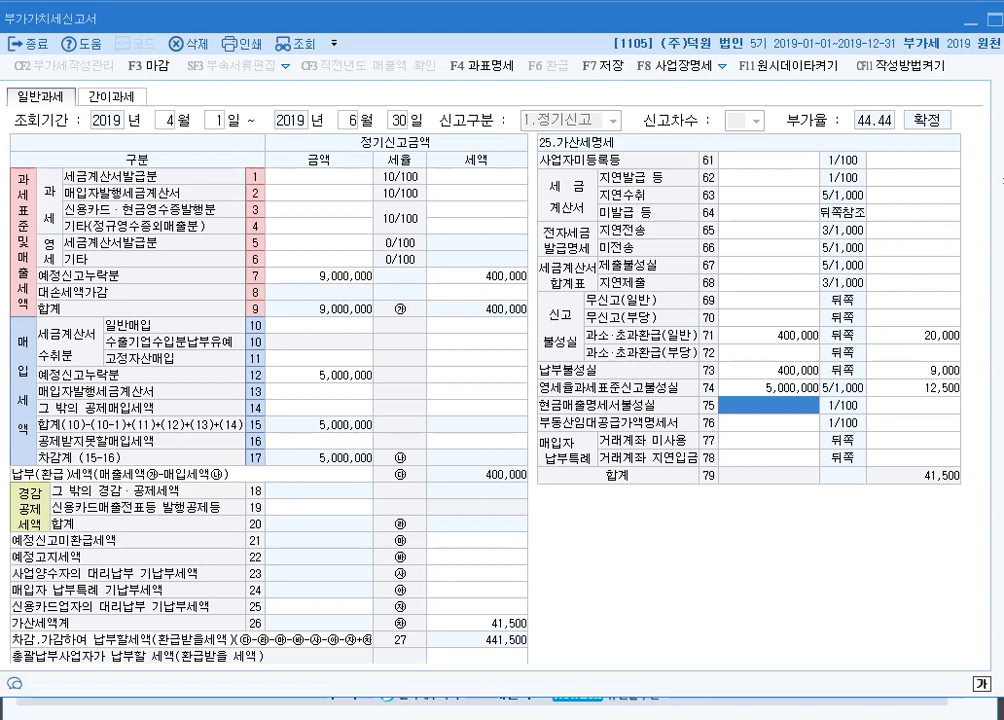
key("Escape")
type("10")
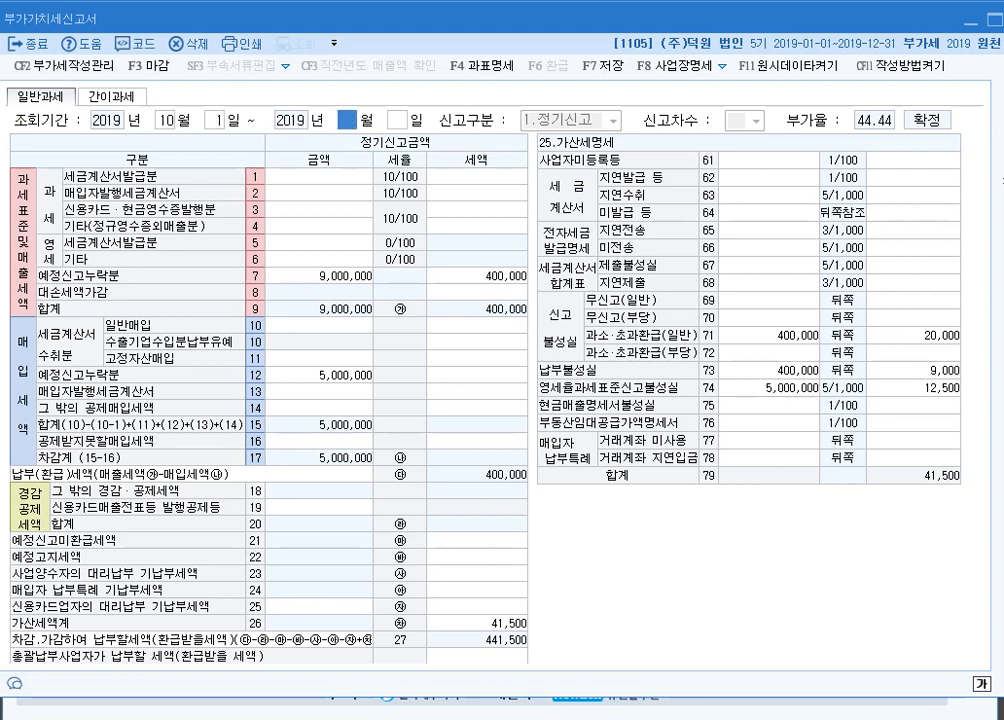
key("Return")
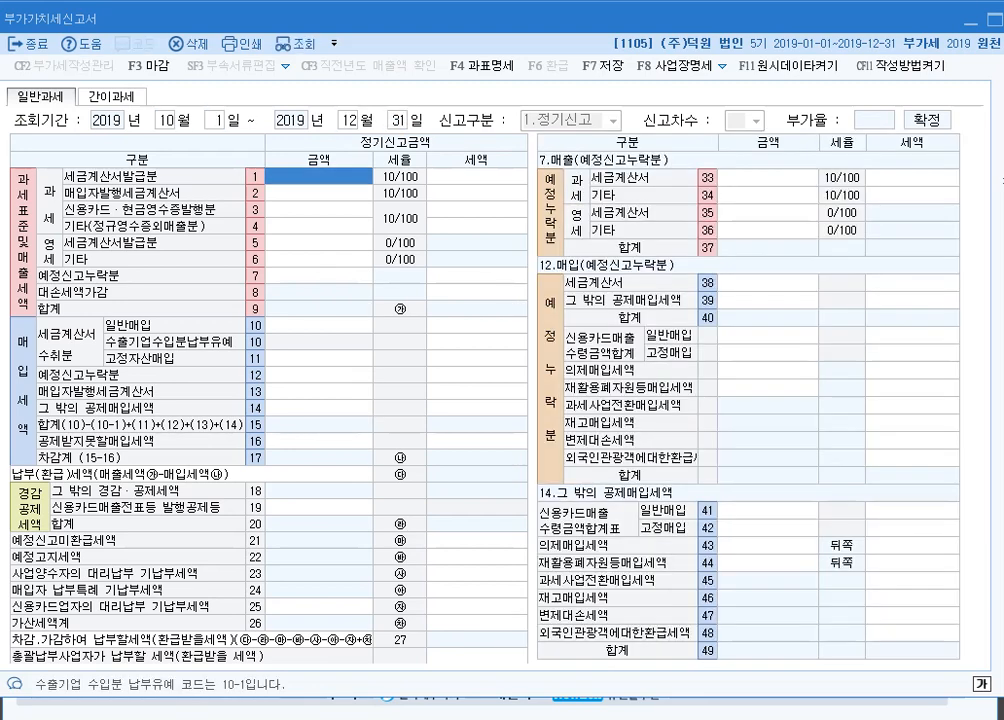
Enter preliminary-return omitted taxable 기타 sales of 10,000,000 on line 34.
left_click(318, 275)
left_click(768, 195)
left_click(768, 178)
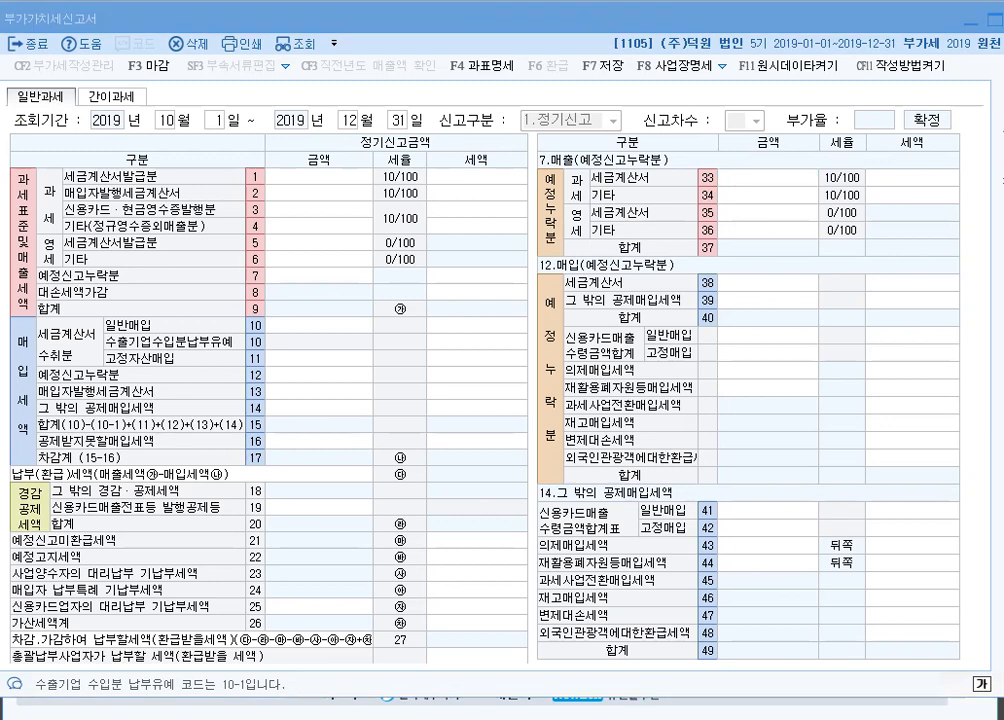
left_click(768, 195)
type("10000000")
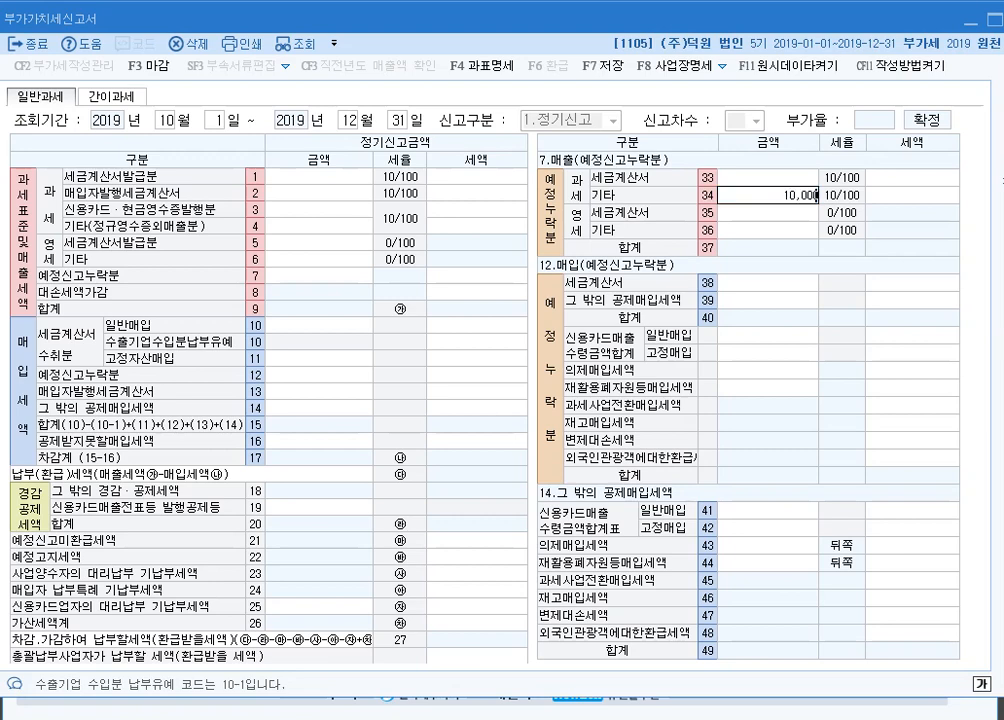
key("Return")
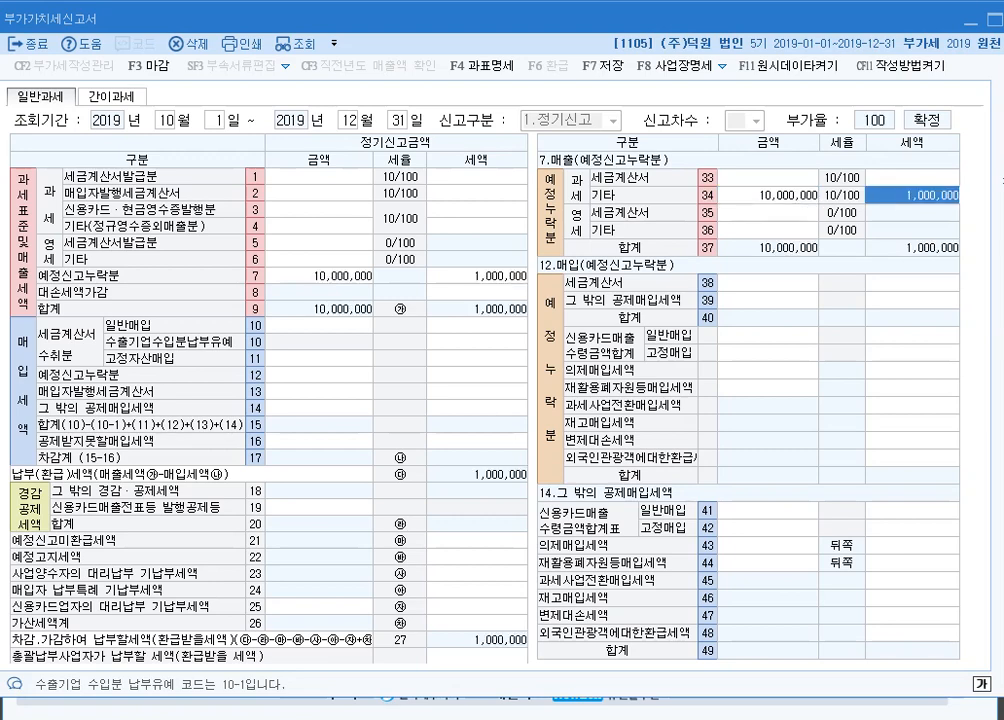
Enter the zero-rated sales omitted from the preliminary return: 3,000,000 for tax invoices (row 35) and 5,000,000 for other (row 36).
key("Return")
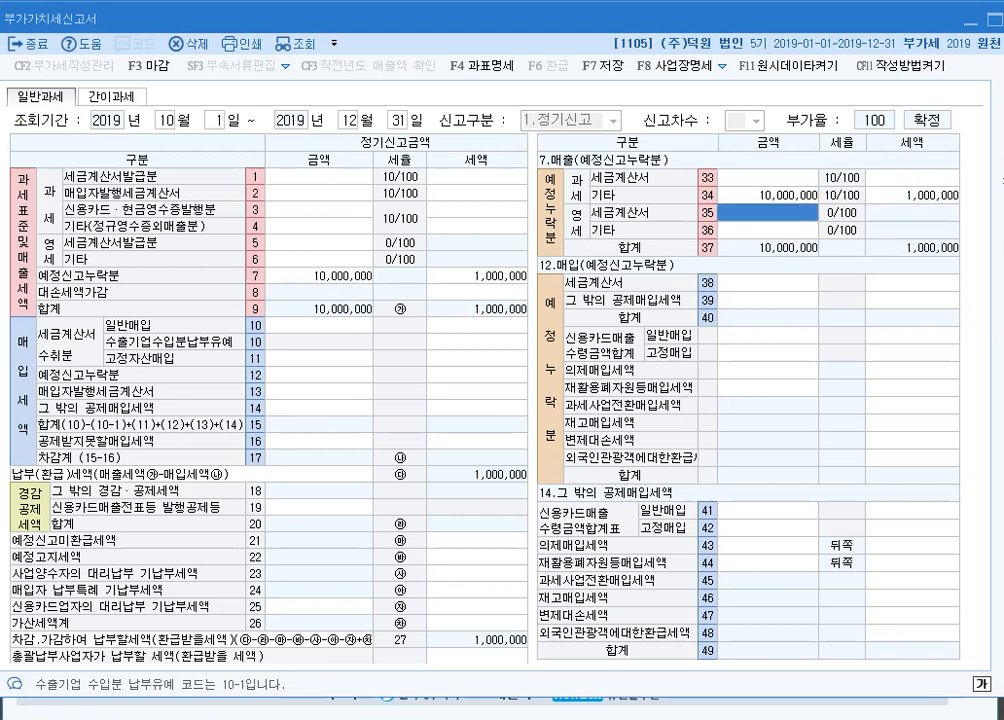
type("3000000")
key("Return")
type("5,")
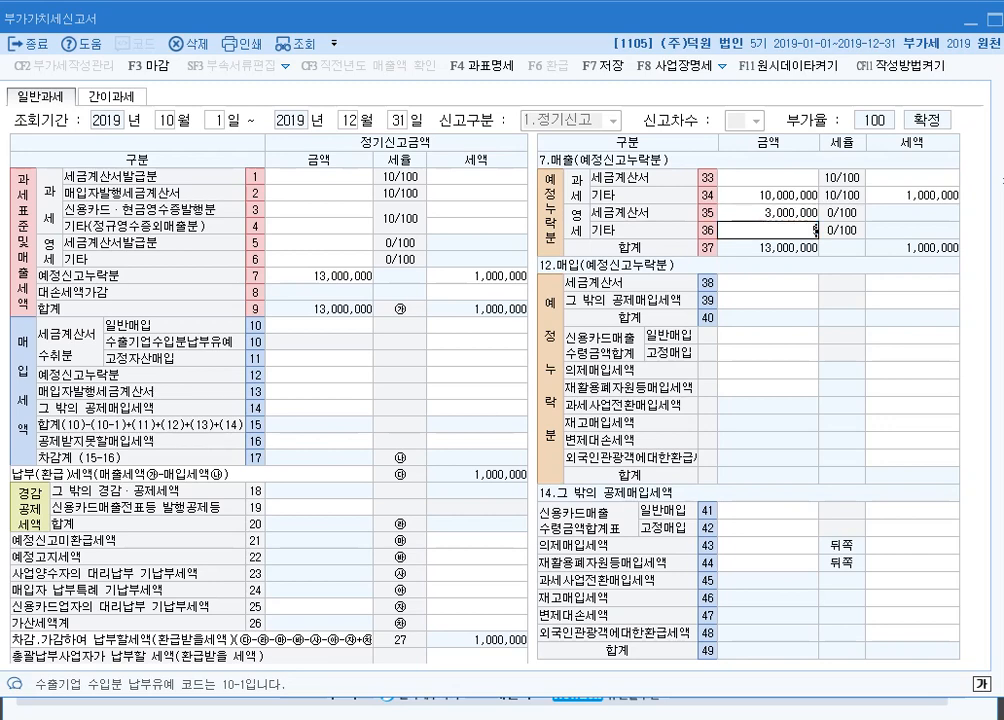
type("000,000")
key("Return")
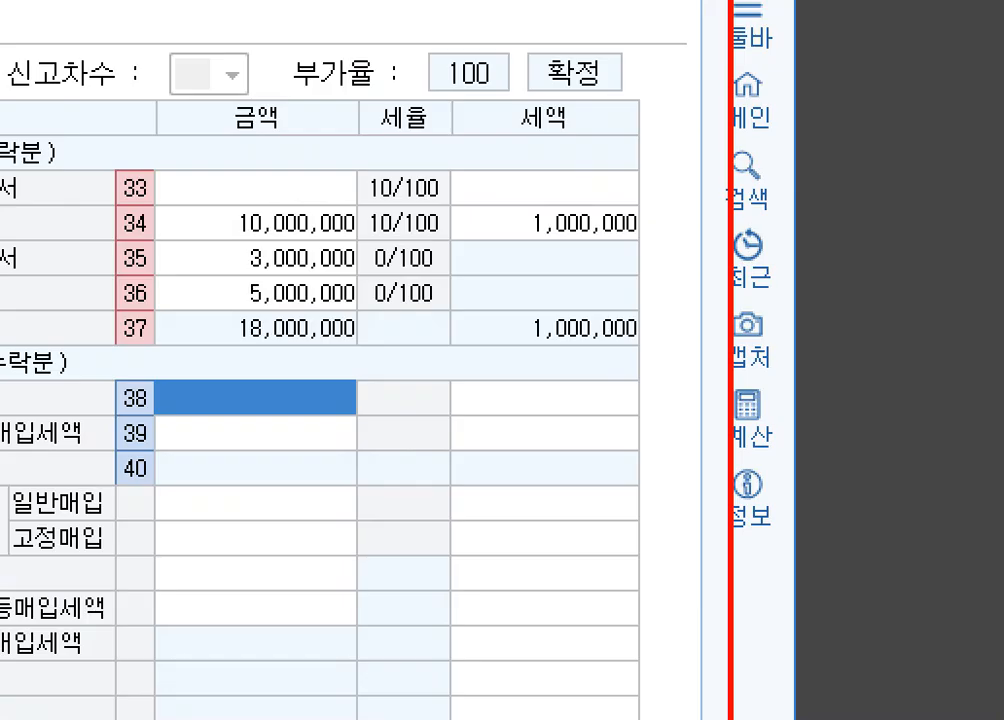
In the penalty tax details, enter general under-reporting (row 71) with a base amount of 1,000,000 and a penalty of 50,000.
left_click(544, 223)
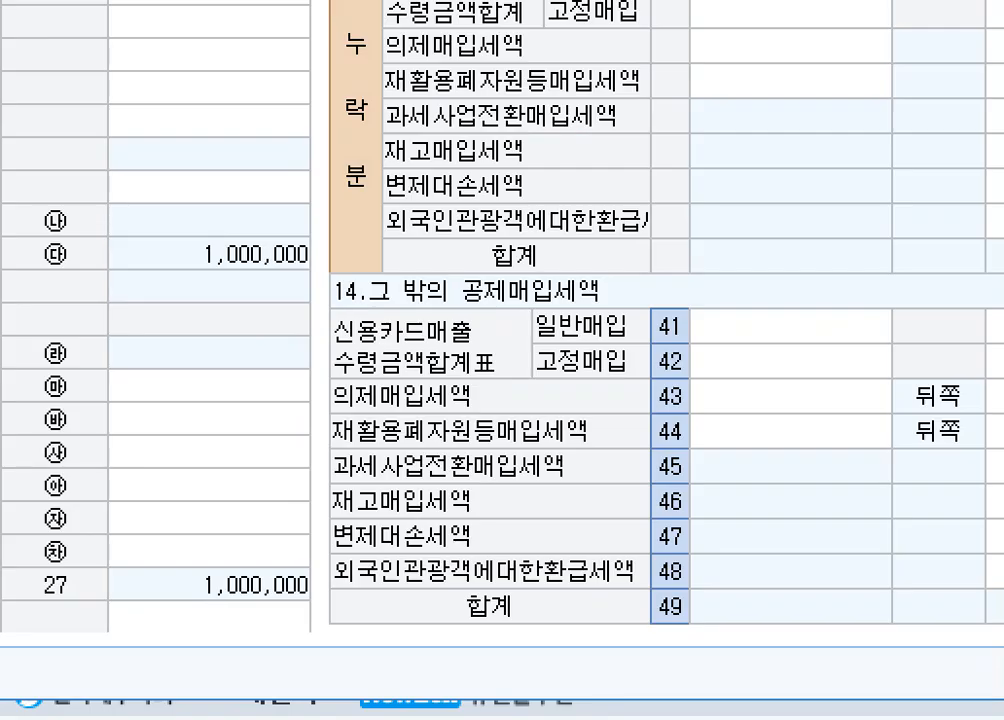
left_click(209, 552)
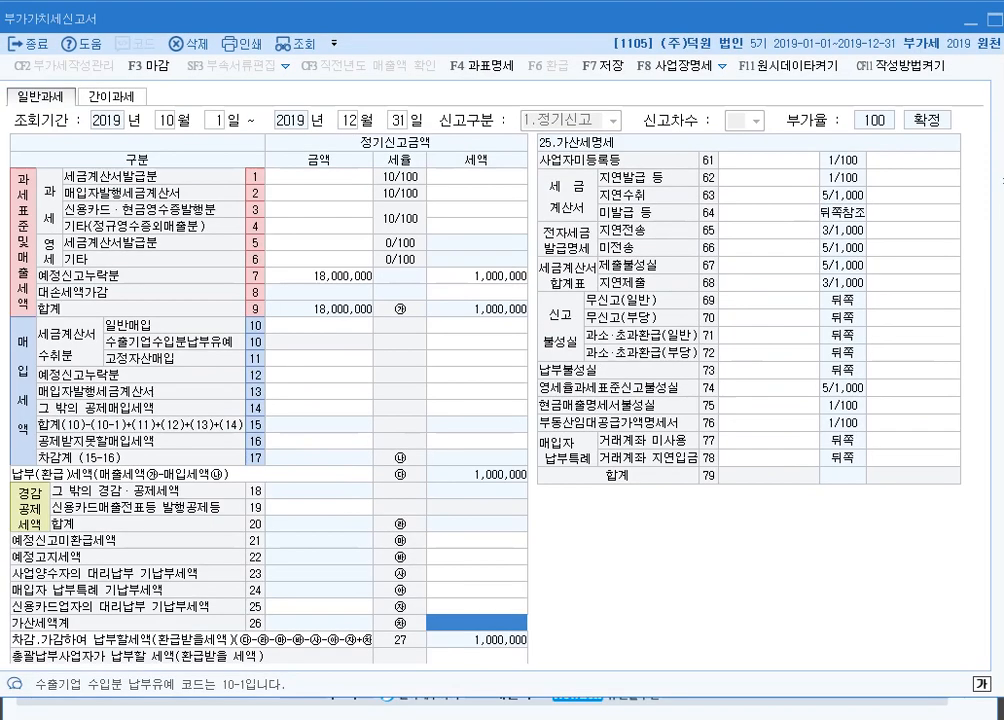
left_click(768, 336)
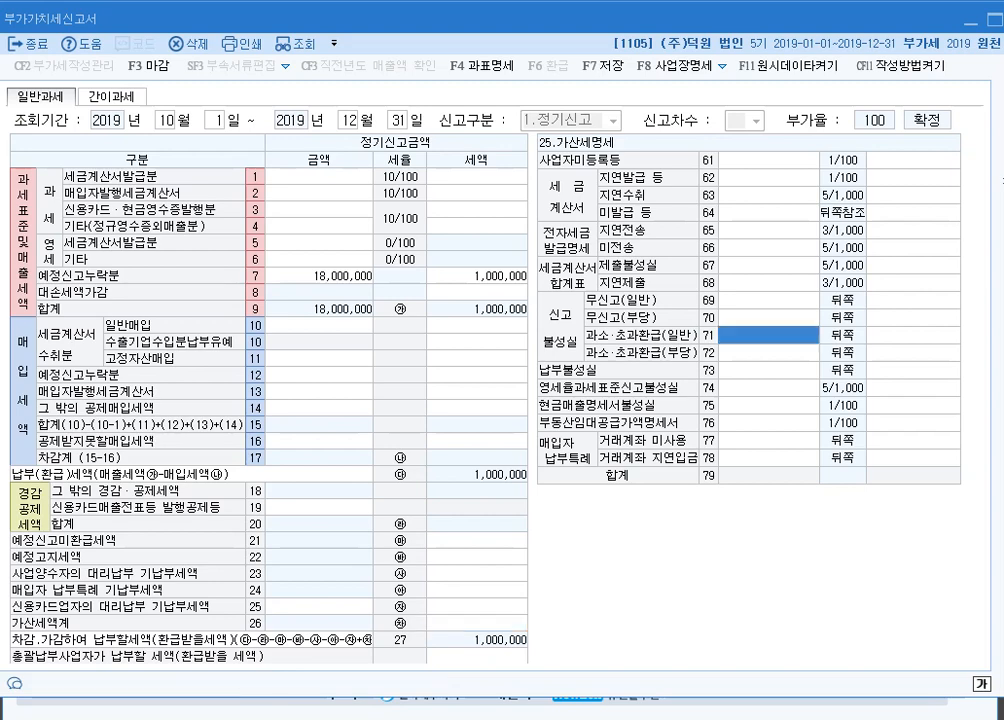
type("1000000")
key("Return")
type("50000")
key("Return")
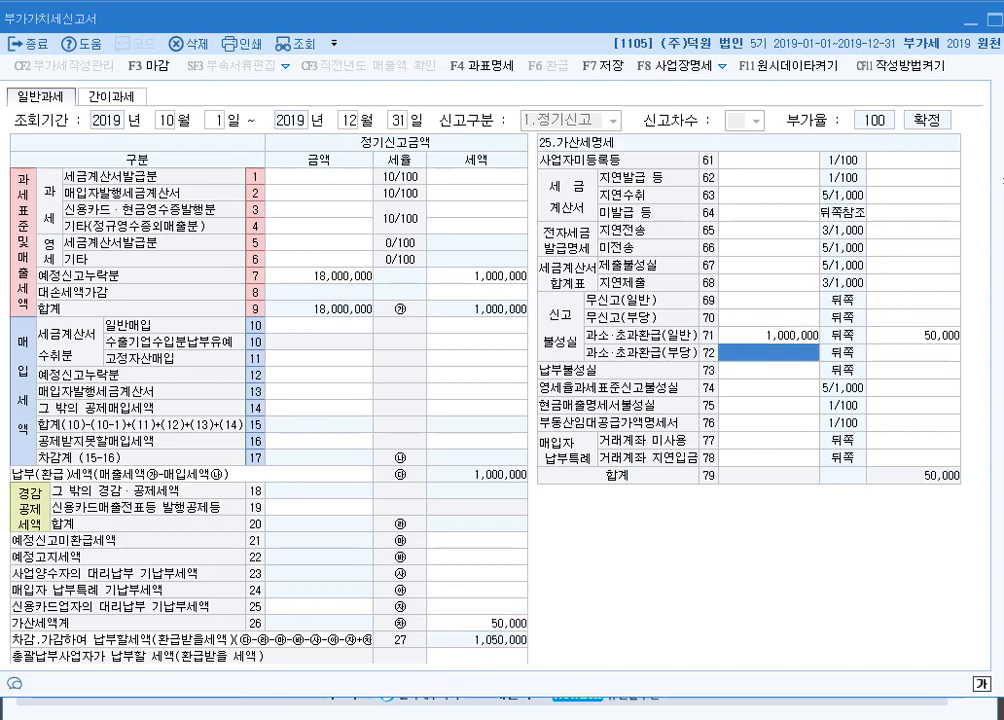
Enter 1,000,000 for the non-payment penalty (row 73), with original due date 2019-10-25 and payment date 2020-01-25.
key("Return")
key("Return")
type("1000000")
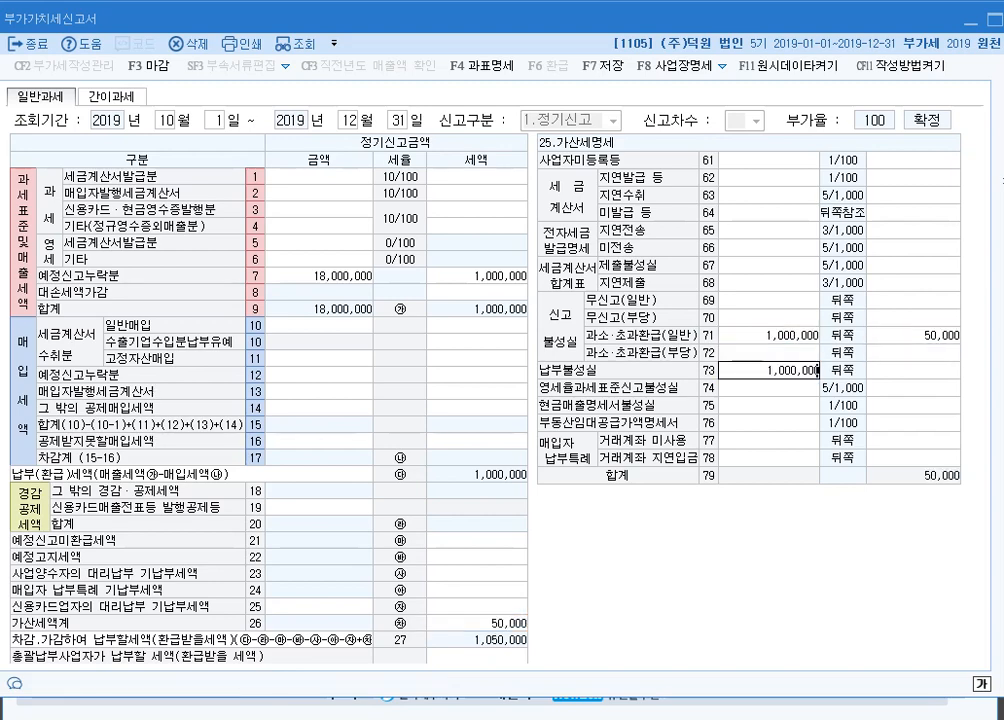
key("Return")
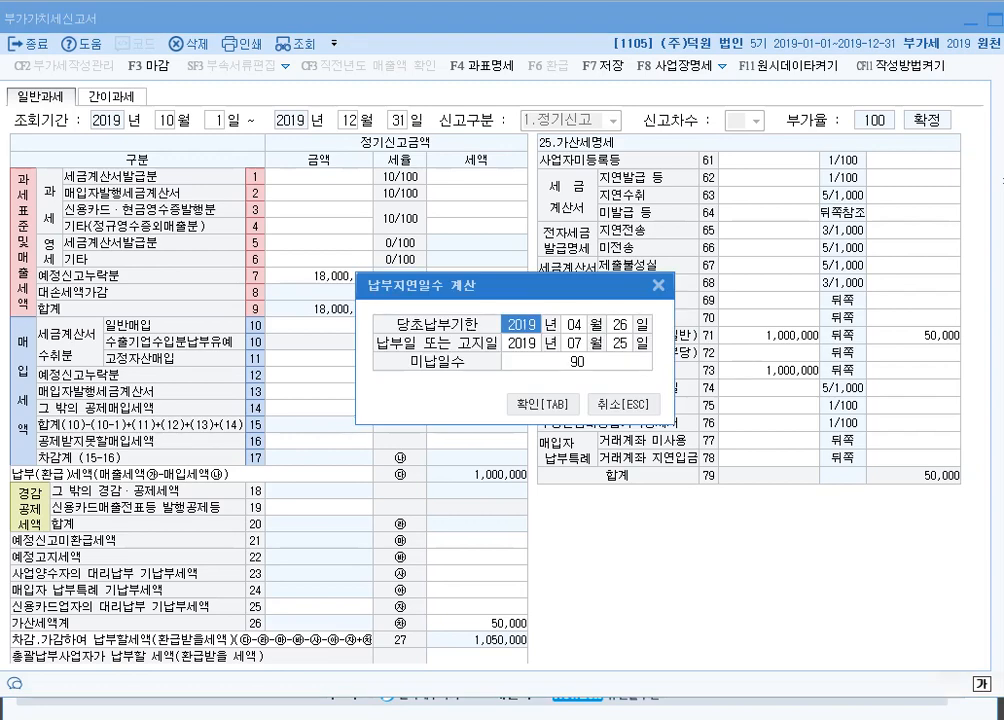
type("2019")
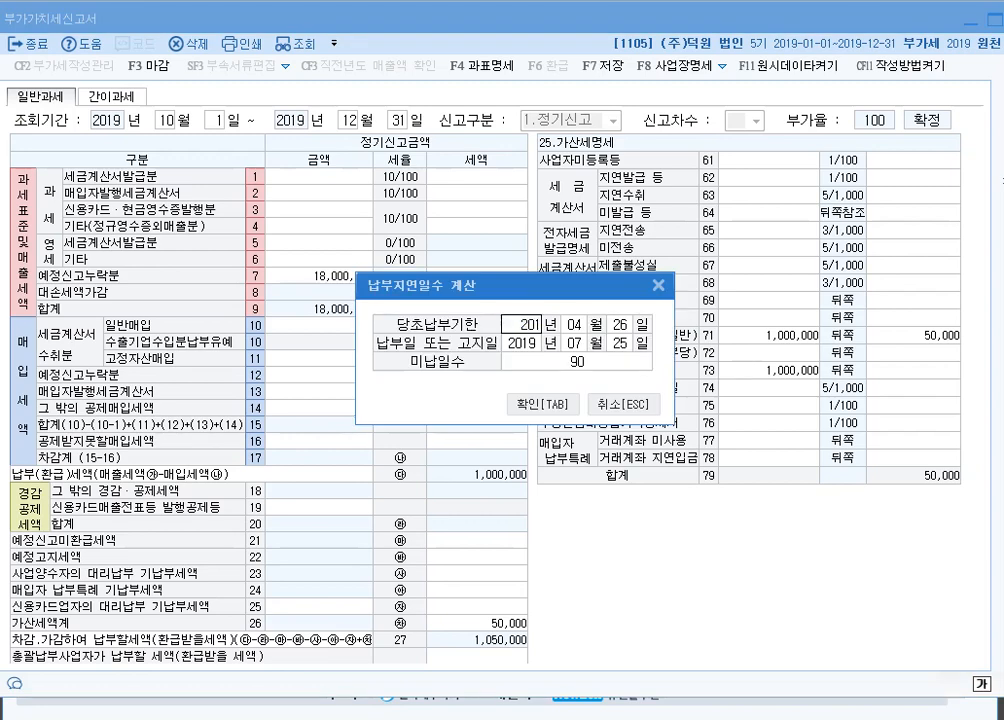
type("1025")
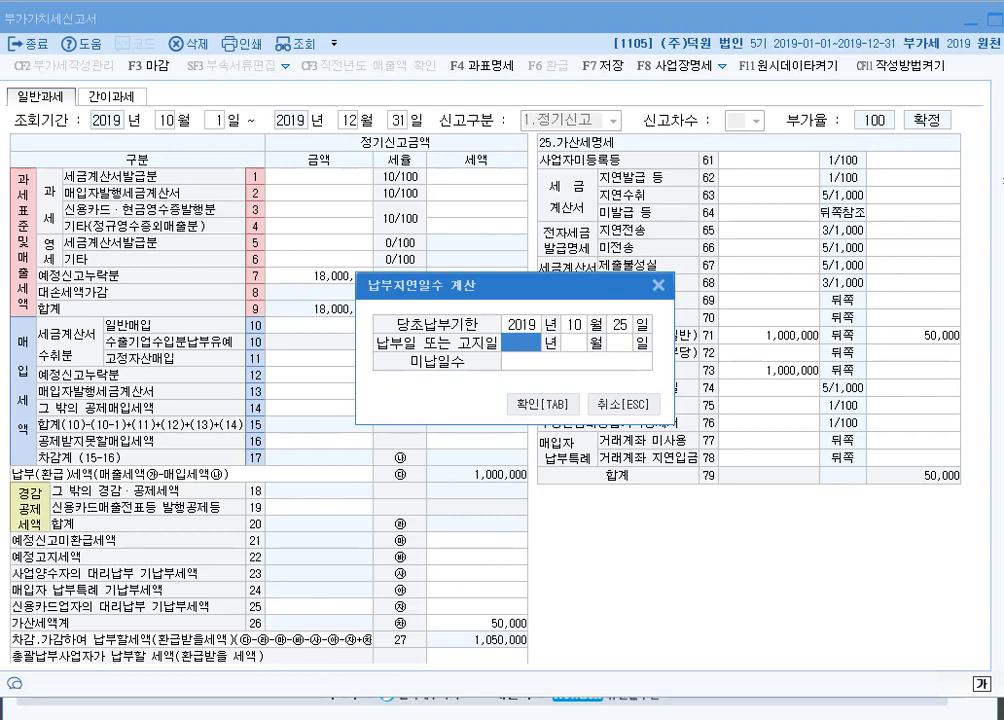
type("202001")
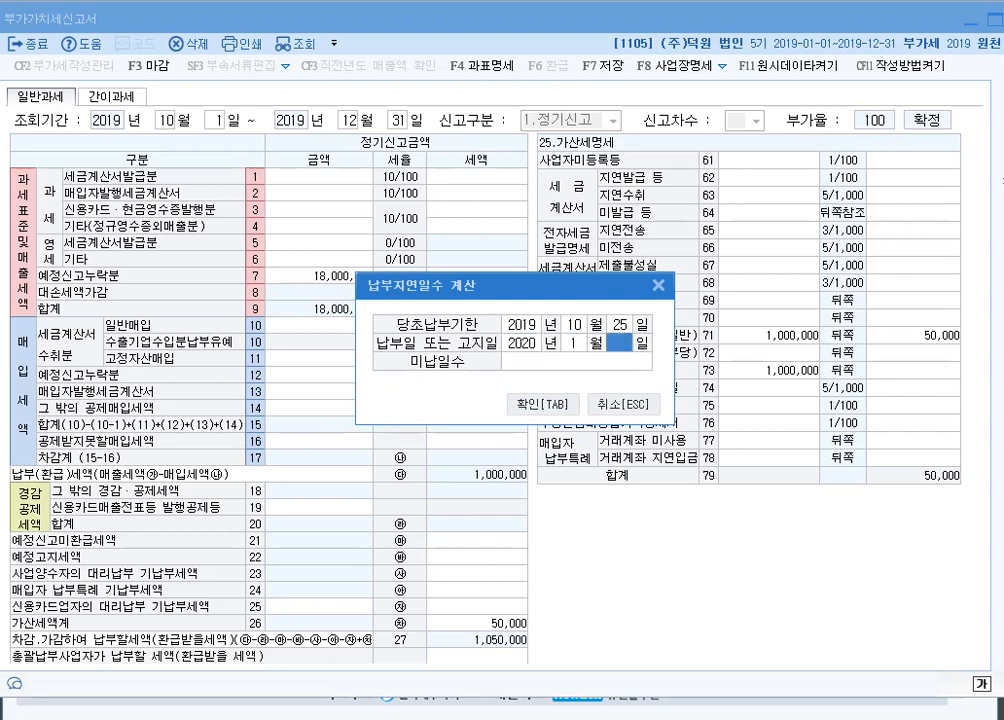
type("25")
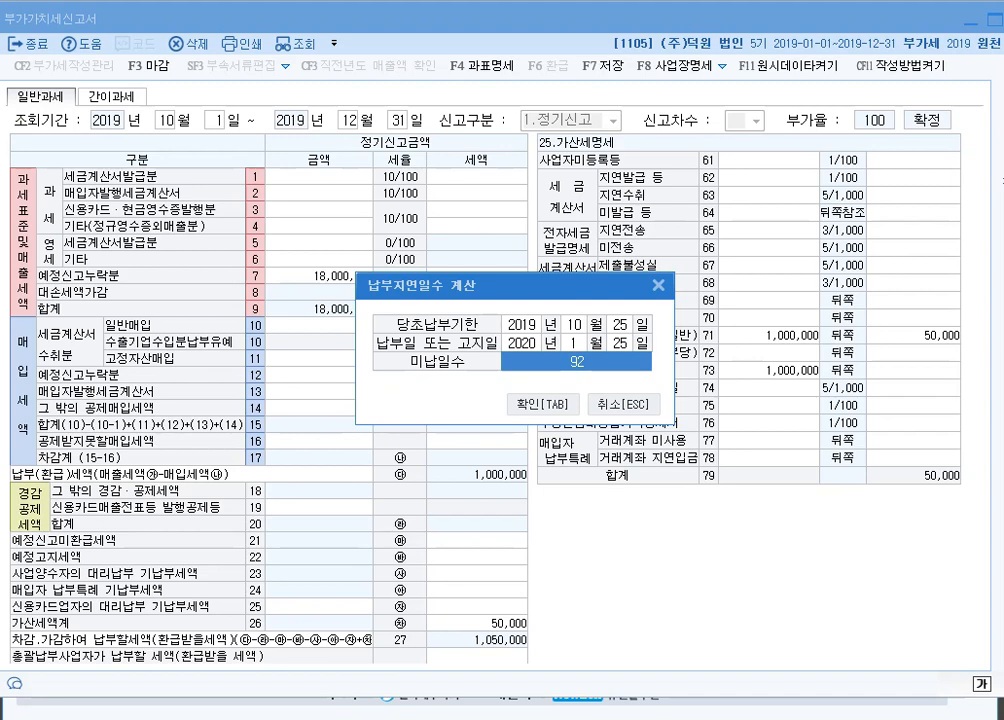
key("Tab")
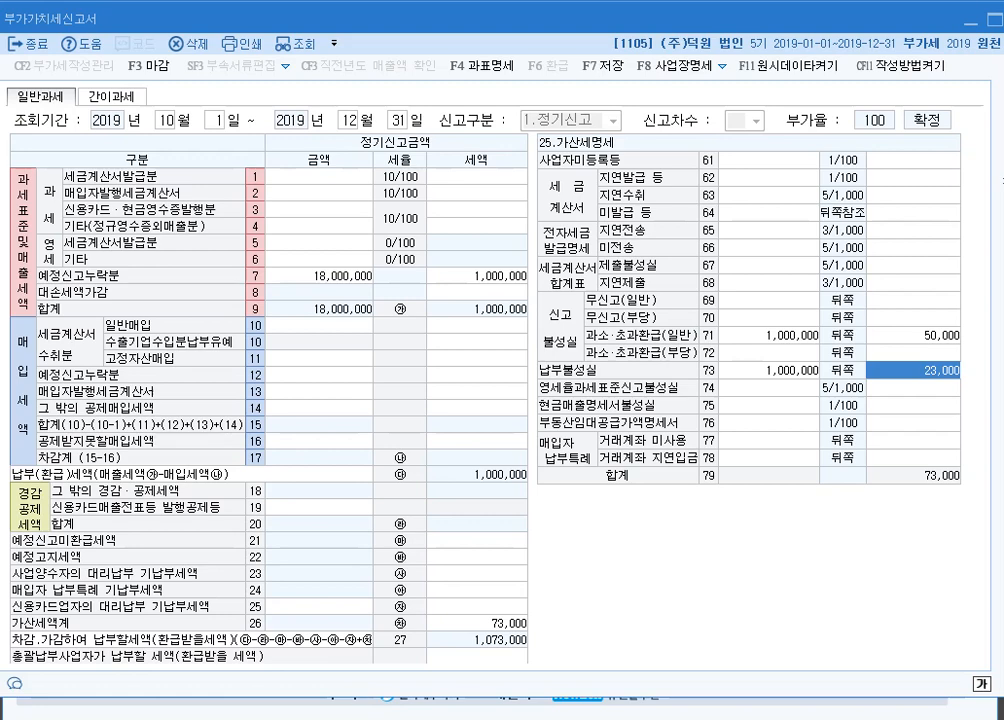
key("Return")
Enter 8,000,000 for the zero-rate tax base reporting penalty (row 74) and set its penalty amount to 20,000.
left_click(476, 276)
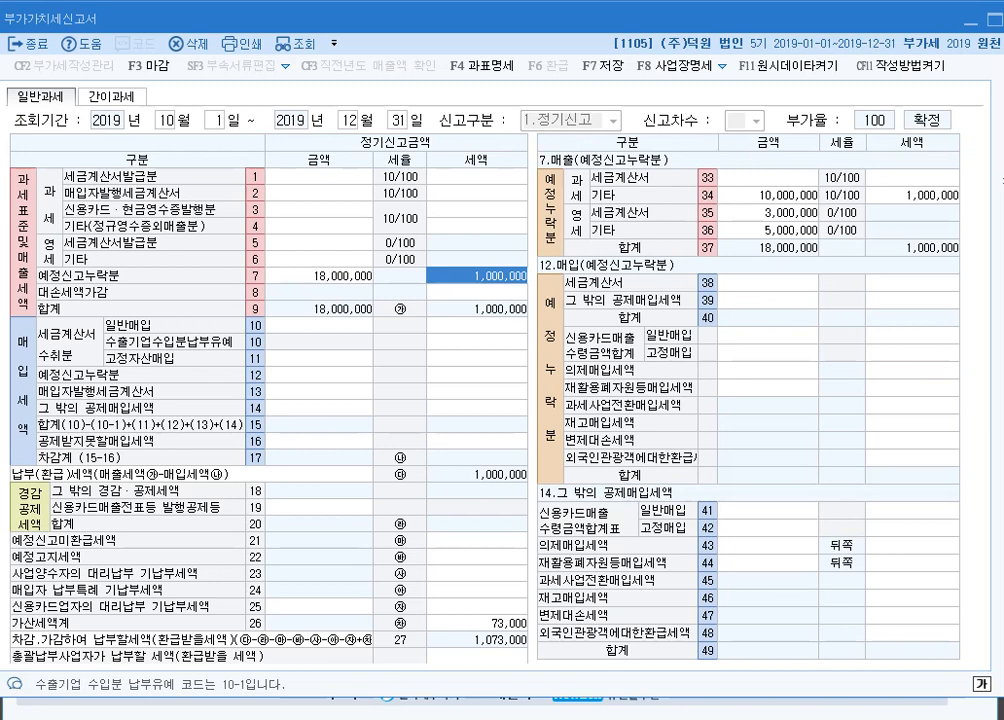
left_click(476, 623)
left_click(769, 388)
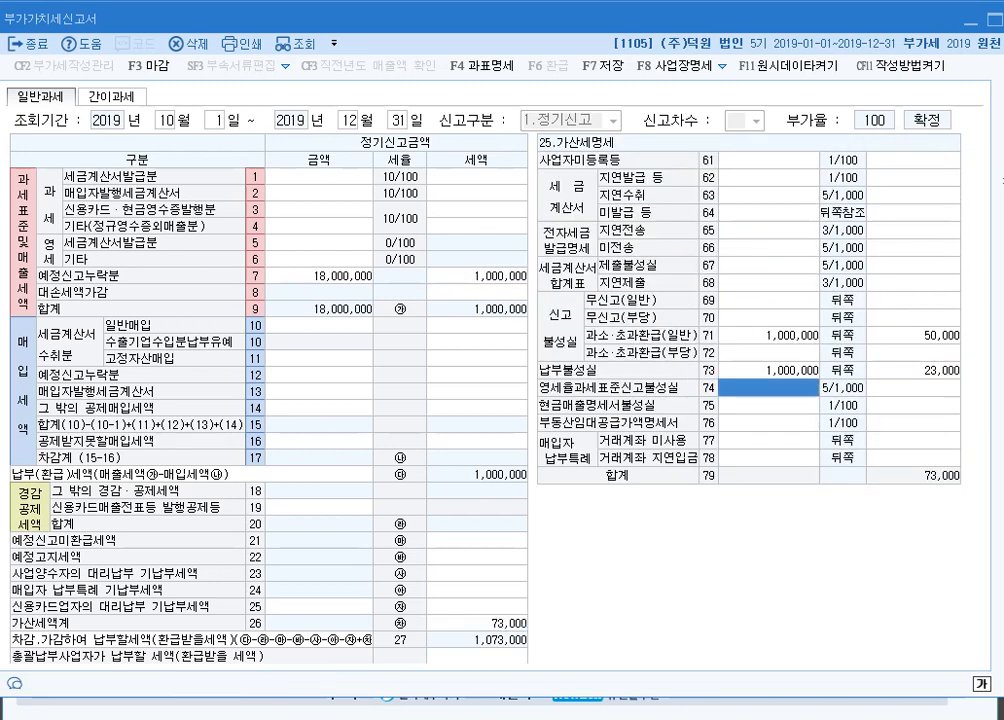
type("8000000")
key("Return")
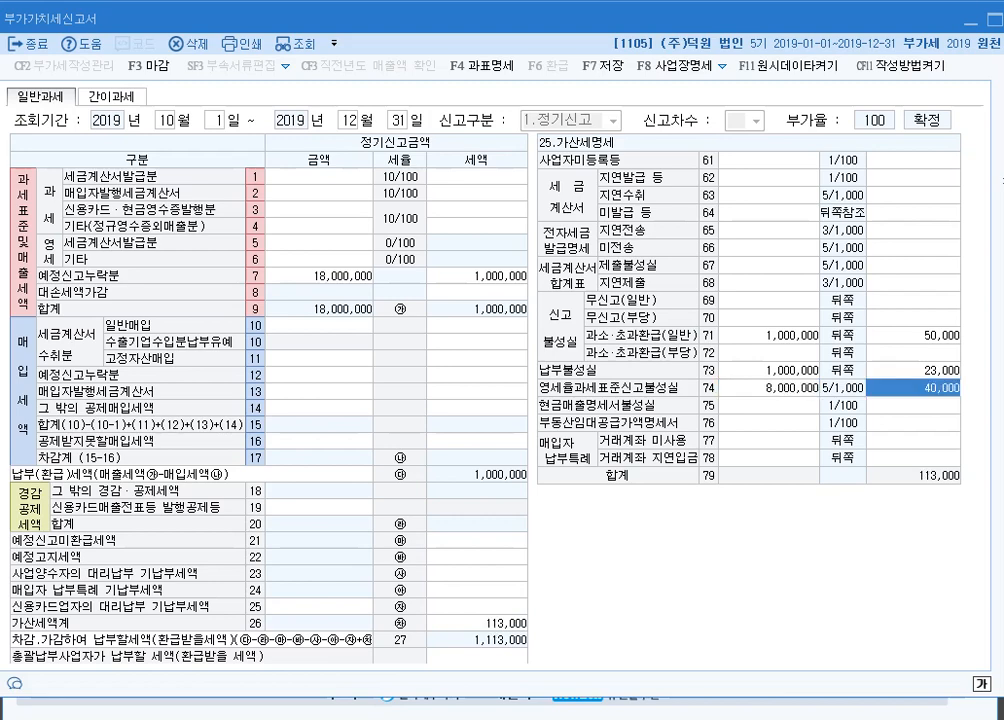
type("20000")
key("Return")
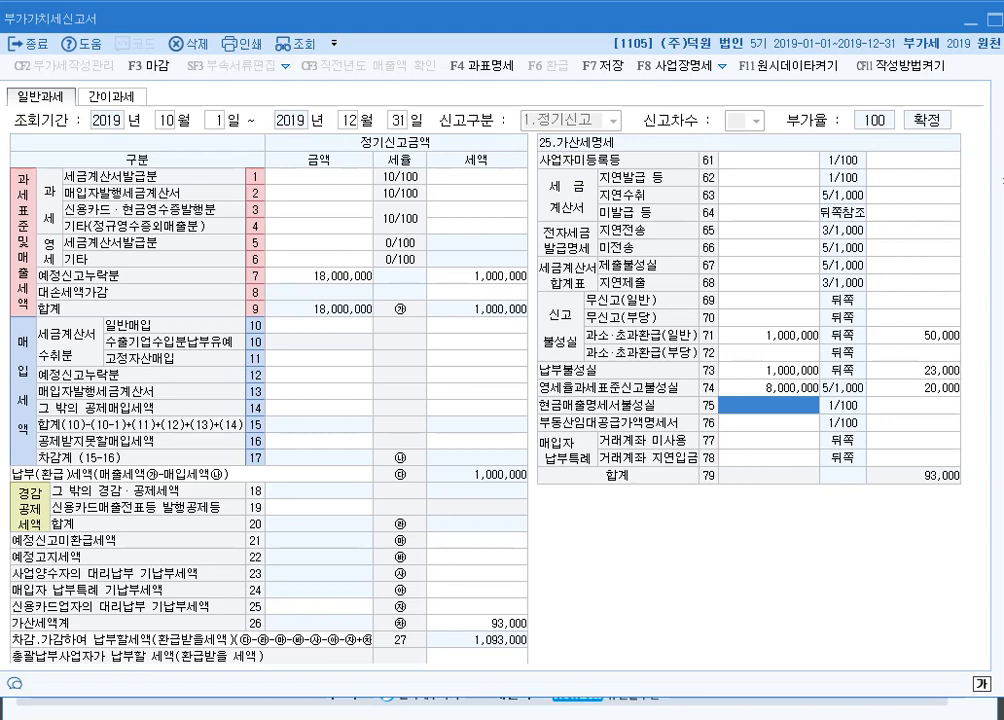
Review the omitted-sales details of row 7, marking the tax total and the two zero-rated amounts with the pen.
left_click(476, 276)
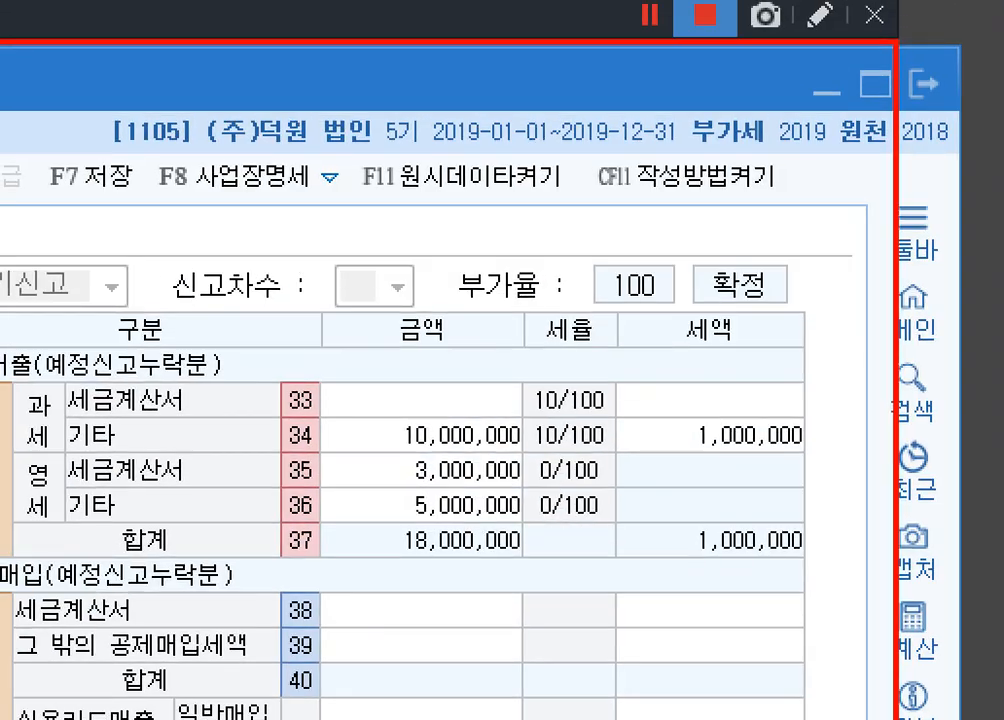
left_click(820, 16)
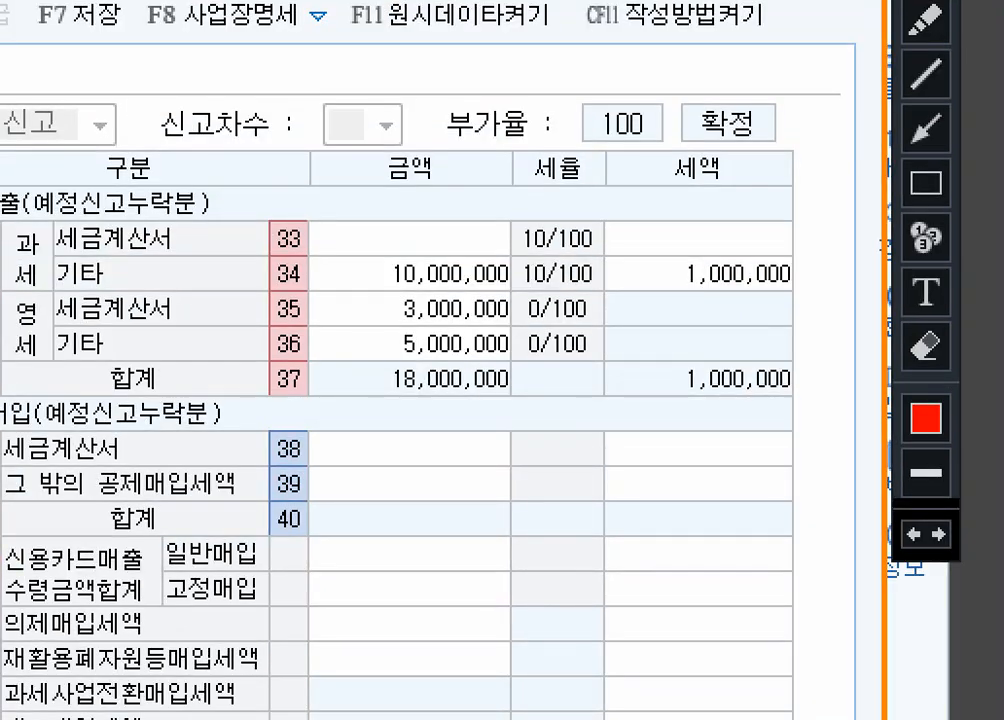
mouse_move(805, 394)
left_mouse_down()
mouse_move(722, 410)
mouse_move(668, 385)
mouse_move(798, 372)
mouse_move(800, 390)
left_mouse_up()
mouse_move(535, 366)
left_mouse_down()
mouse_move(380, 350)
mouse_move(421, 293)
mouse_move(537, 345)
left_mouse_up()
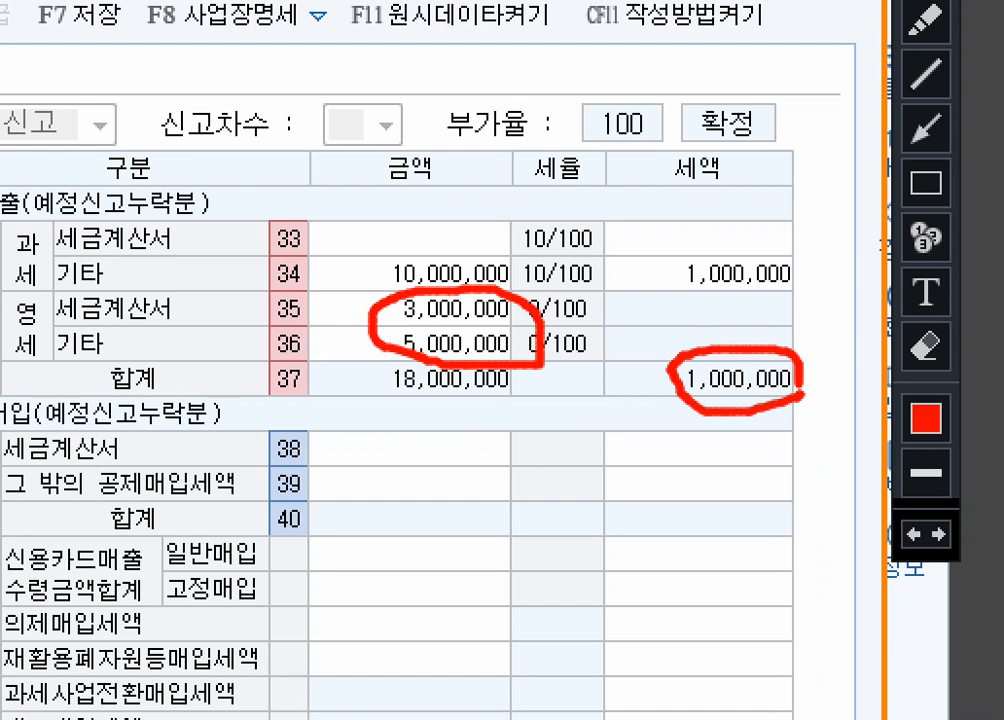
mouse_move(45, 310)
left_mouse_down()
mouse_move(40, 320)
mouse_move(215, 318)
mouse_move(185, 292)
mouse_move(30, 300)
mouse_move(29, 318)
left_mouse_up()
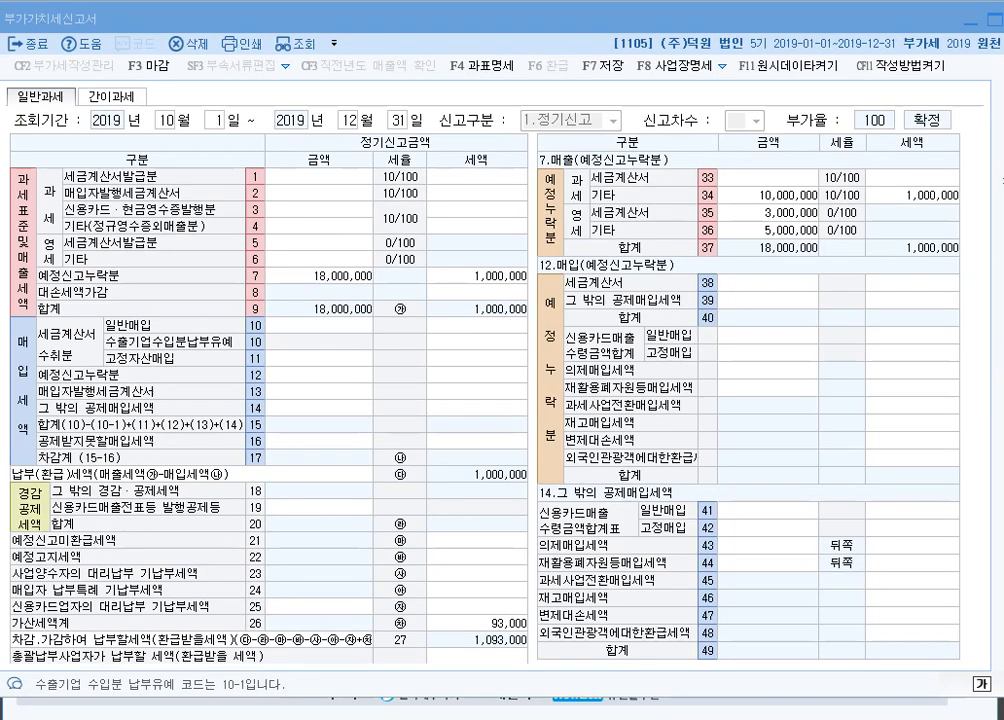
In the penalty tax details, enter 3,000,000 as the base amount for late transmission of electronic tax invoices (row 65).
left_click(477, 623)
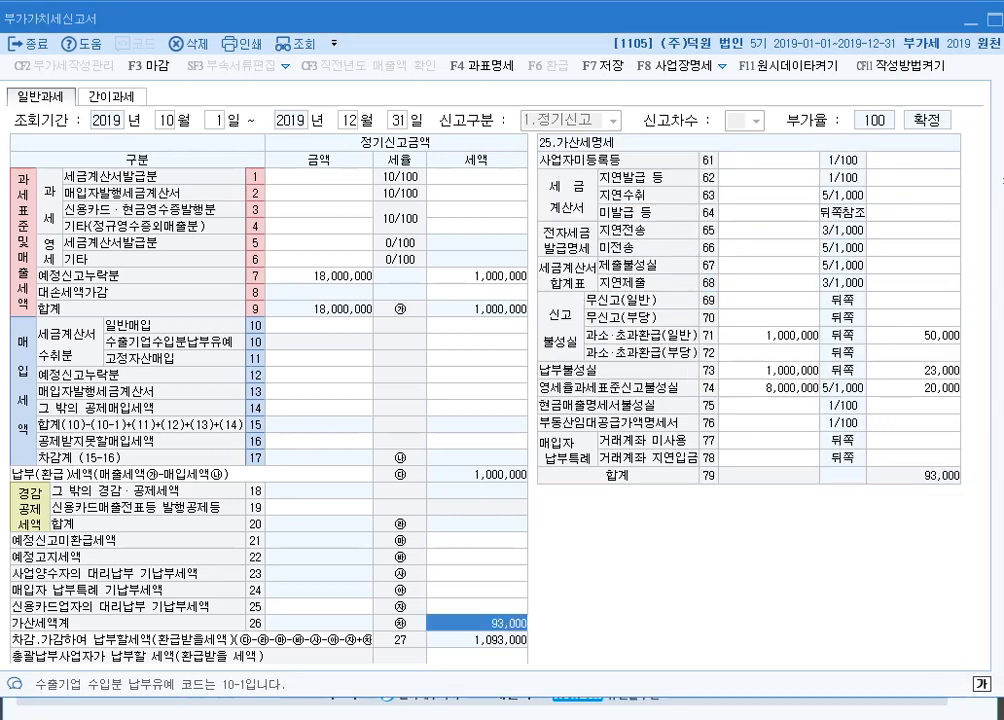
left_click(768, 230)
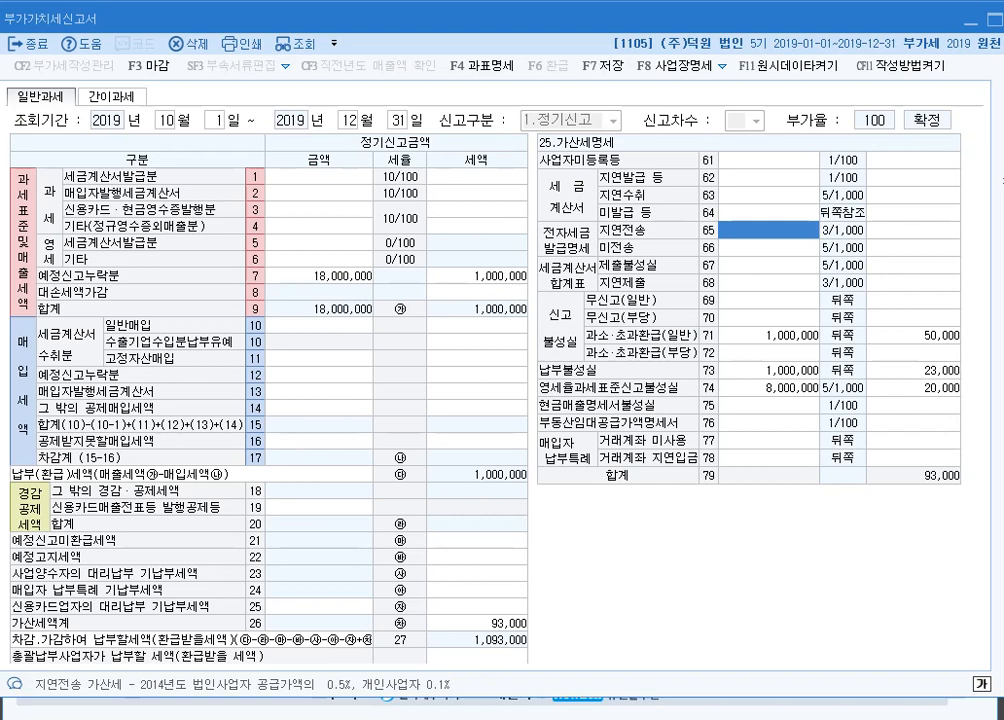
type("3000000")
key("Return")
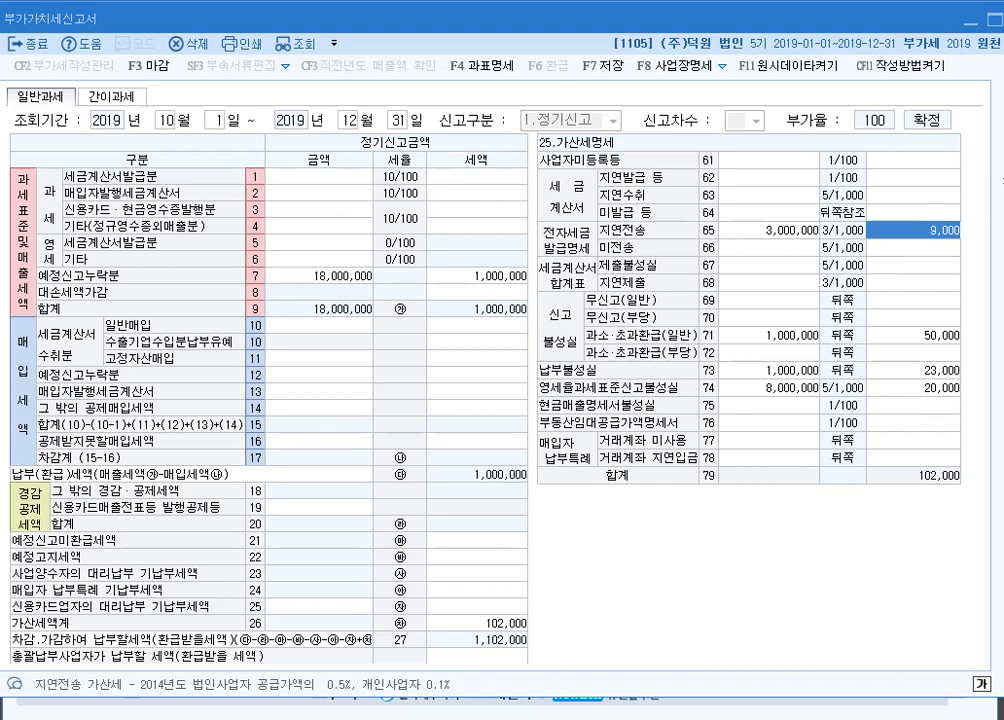
Check the omitted zero-rated tax invoice amount, then save the October to December 2019 VAT return and close it.
left_click(319, 276)
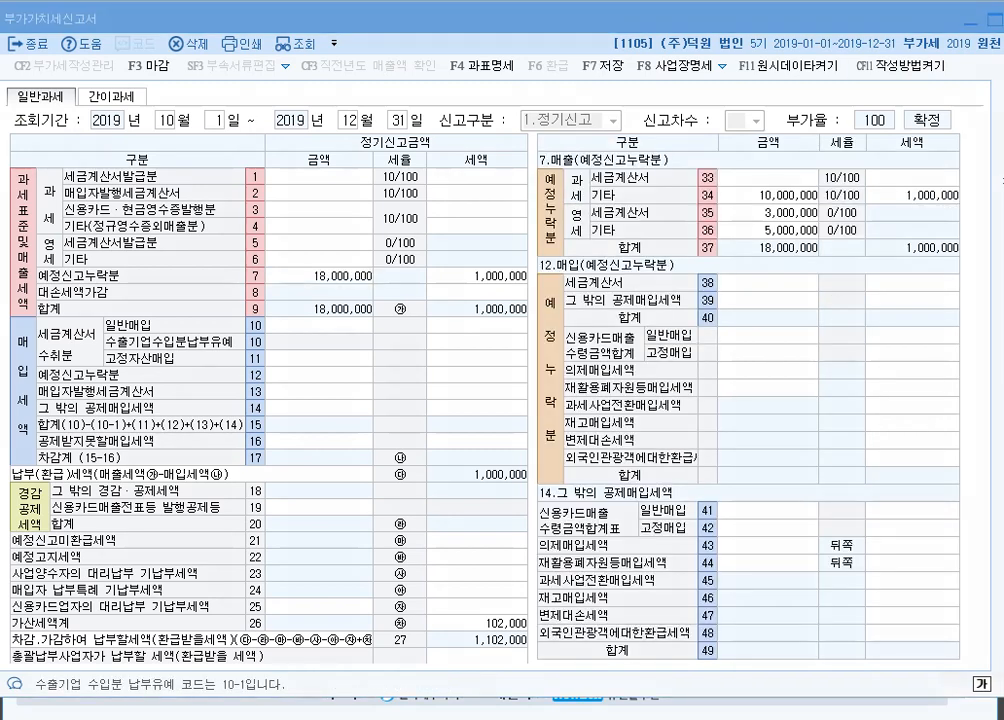
mouse_move(830, 228)
left_mouse_down()
mouse_move(759, 228)
mouse_move(785, 194)
mouse_move(829, 220)
left_mouse_up()
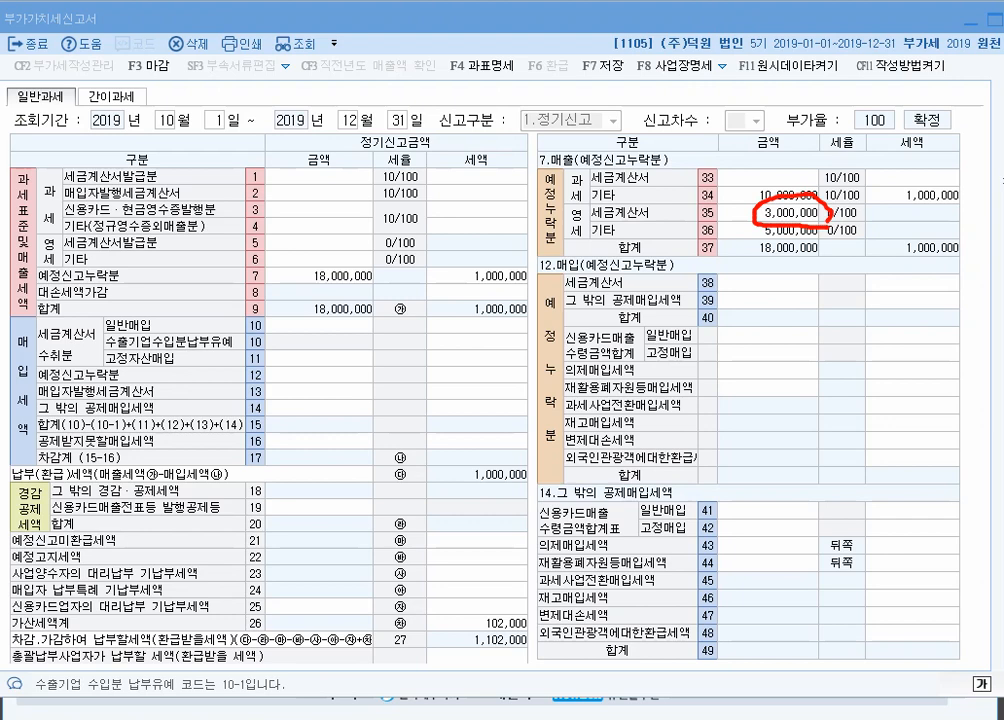
key("F7")
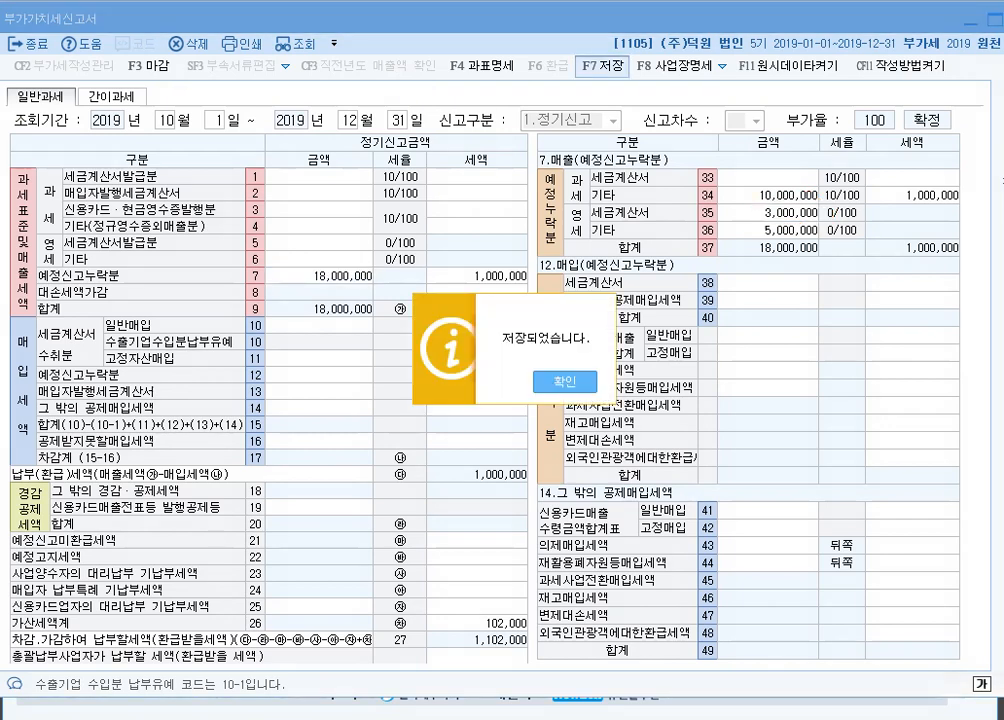
key("Return")
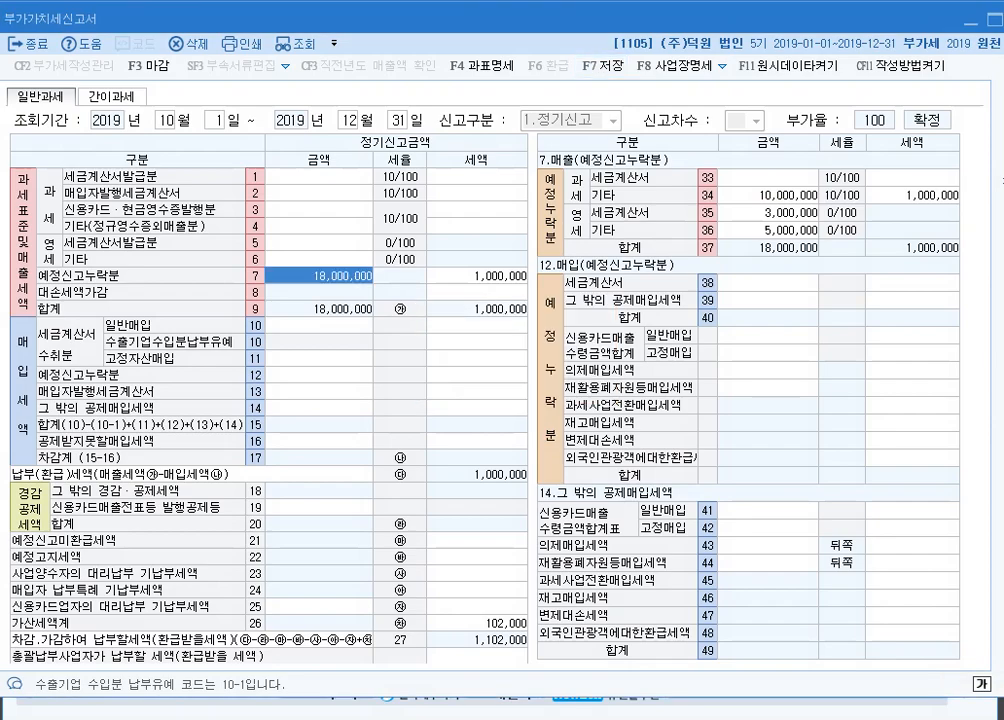
key("Escape")
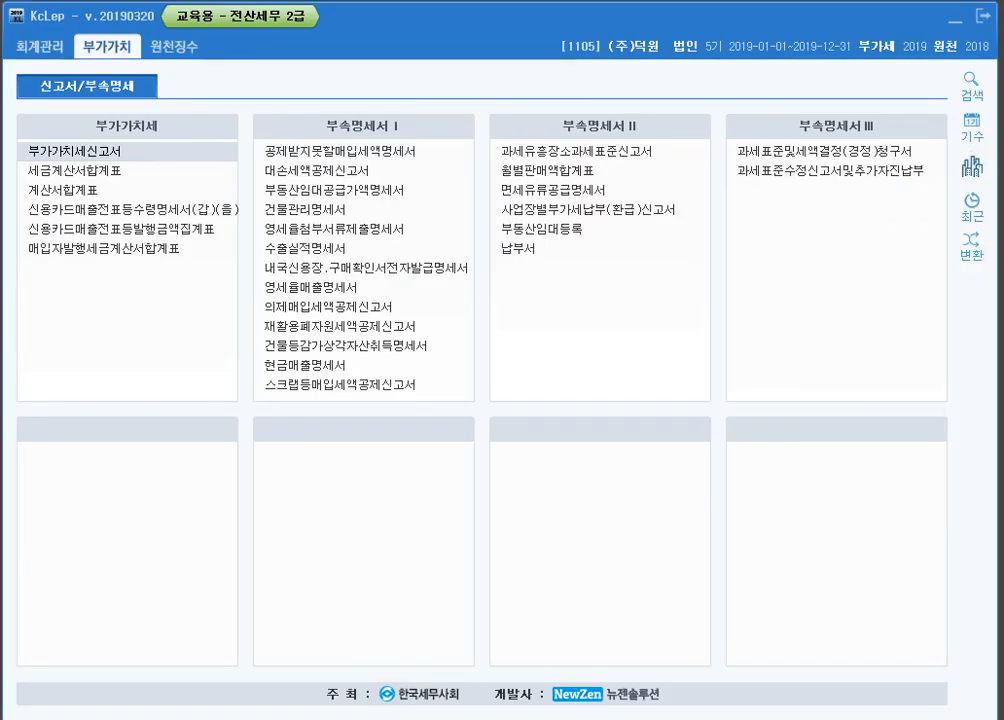
Switch the working company to 1106 (주)성수.
left_click(972, 167)
type("1106")
key("Return")
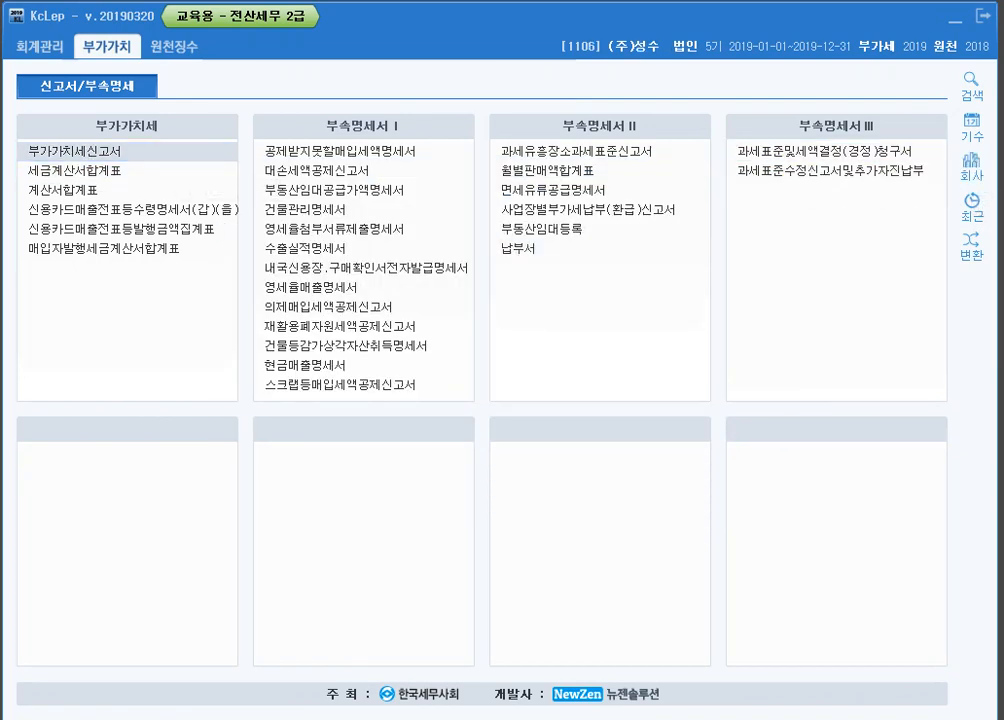
Open the VAT return (부가가치세신고서) and load the period from April 1 to June 30, 2019.
left_click(80, 151)
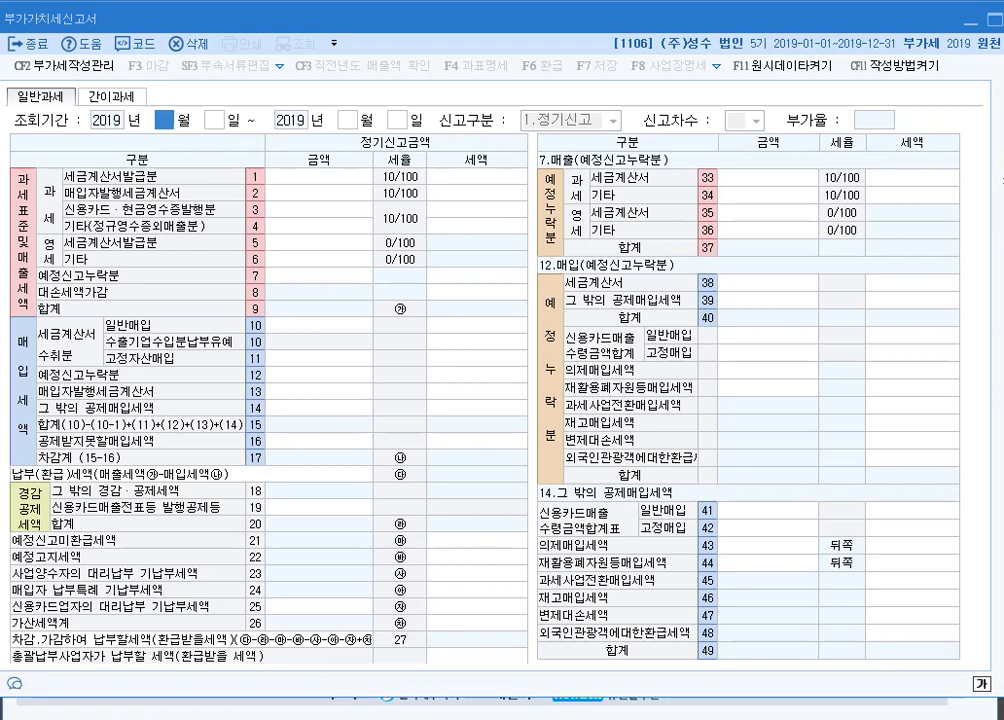
type("4")
key("Return")
key("Return")
type("6")
key("Return")
key("Return")
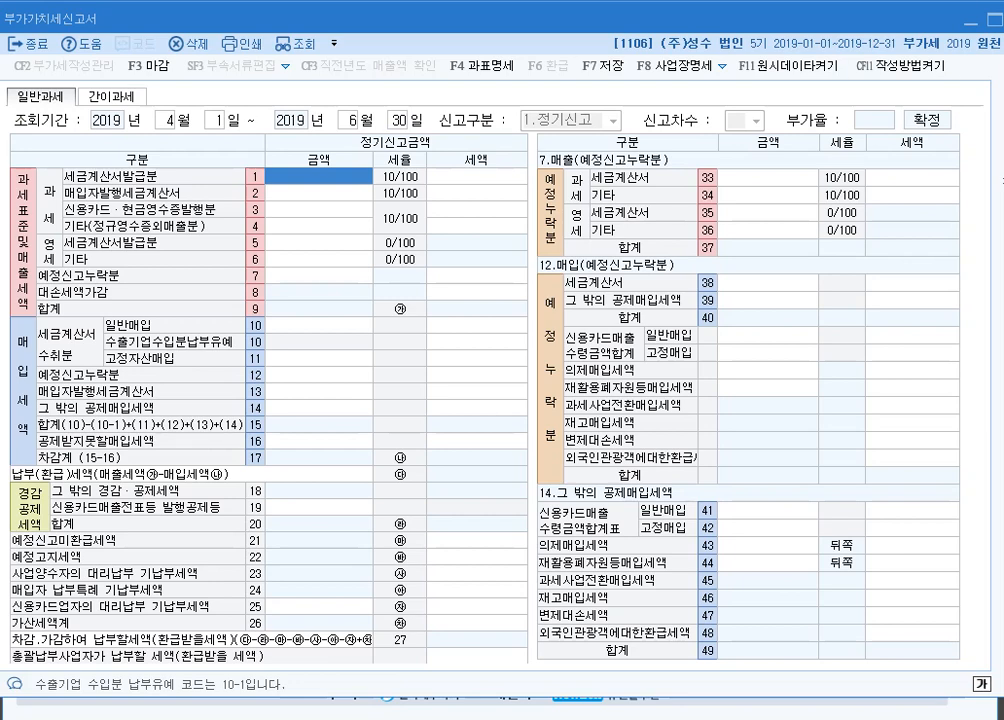
left_click(768, 178)
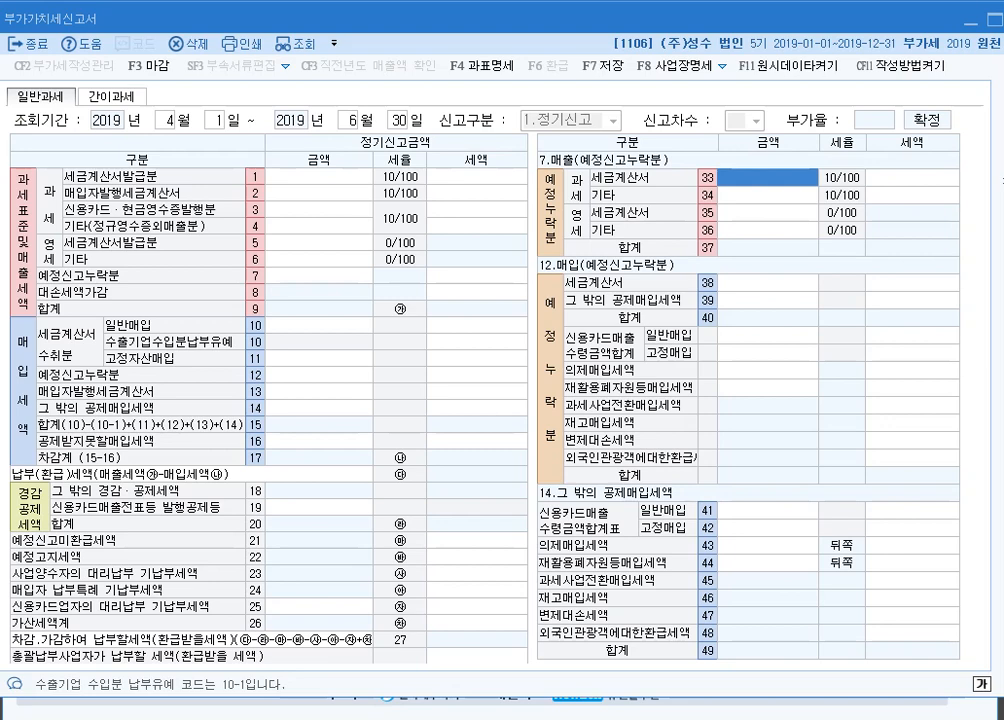
type("10000000")
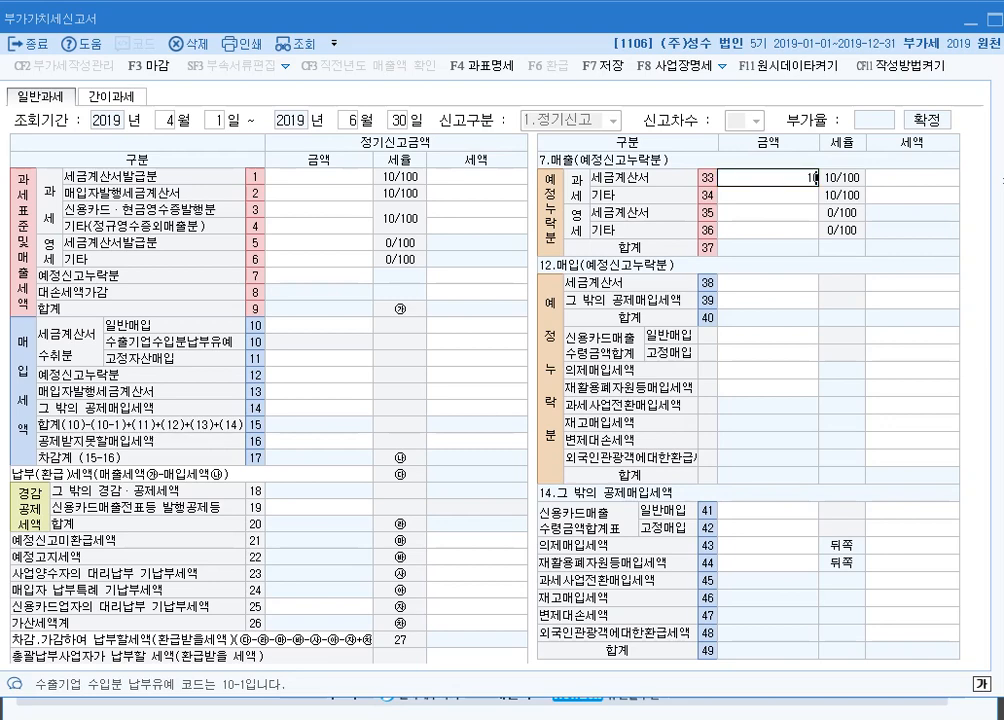
key("Return")
key("Left")
key("space")
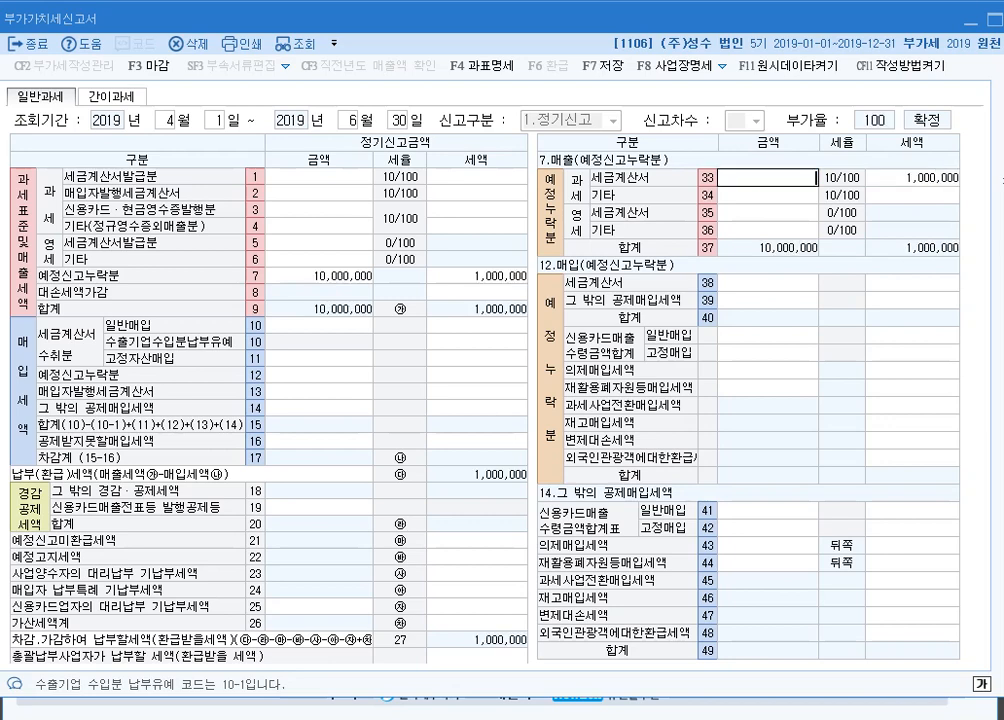
key("Return")
Enter the purchase tax invoice omitted from the preliminary return (row 38) with an amount of 10,000,000 and tax of 1,000,000.
left_click(768, 283)
type("10000000")
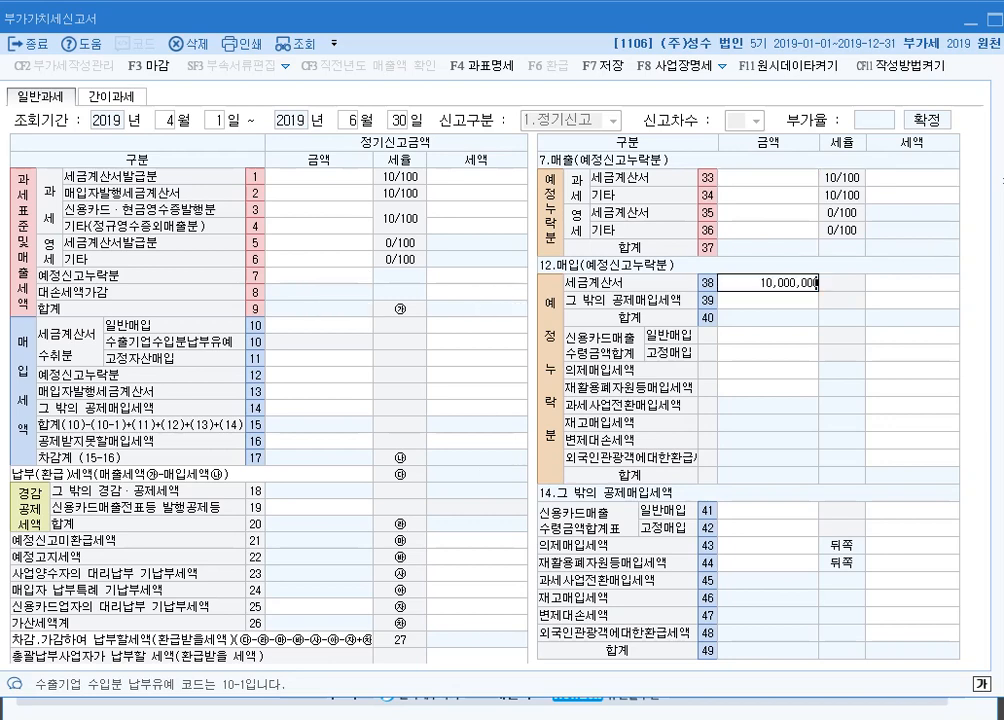
key("Return")
type("1000")
key("Return")
key("Left")
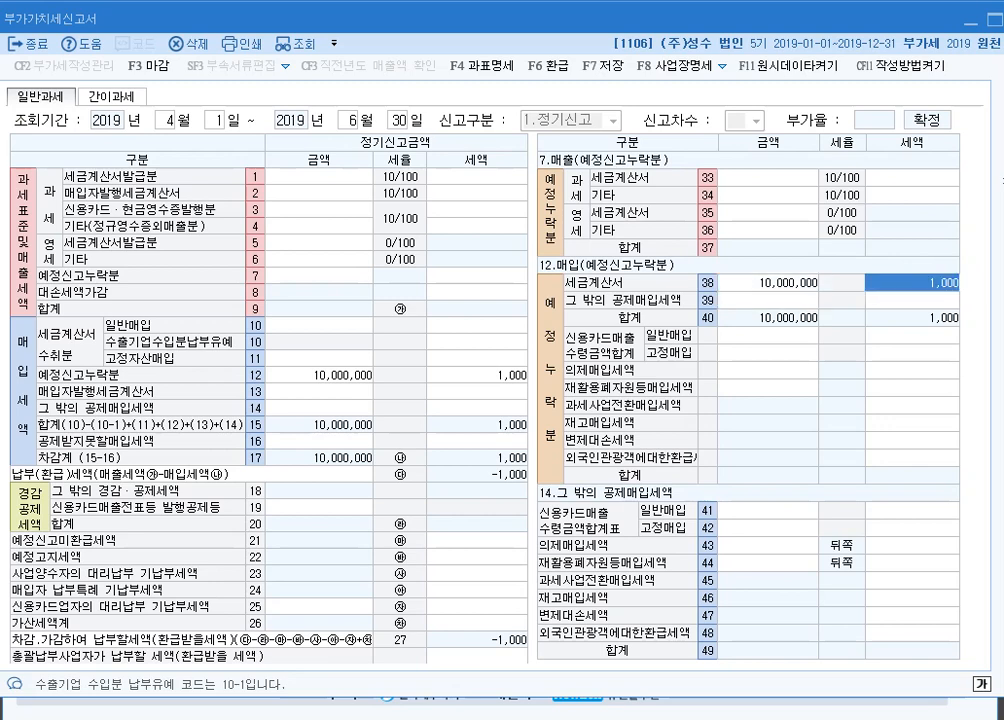
type("1000000")
key("Return")
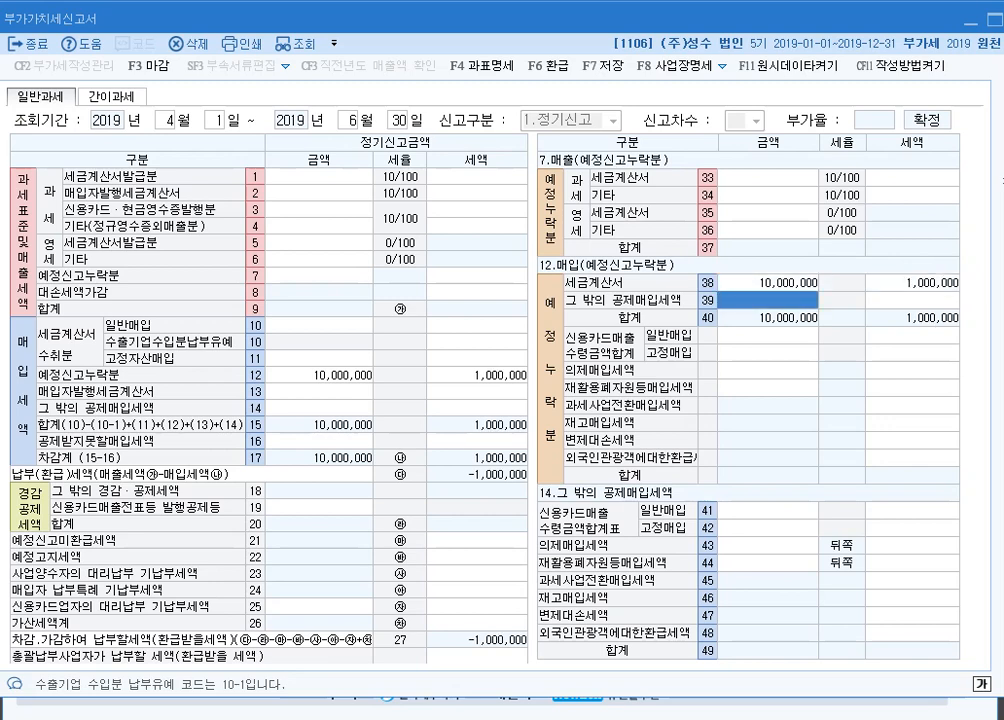
mouse_move(963, 330)
left_mouse_down()
mouse_move(672, 350)
mouse_move(537, 315)
mouse_move(533, 262)
mouse_move(860, 238)
mouse_move(950, 277)
mouse_move(964, 325)
left_mouse_up()
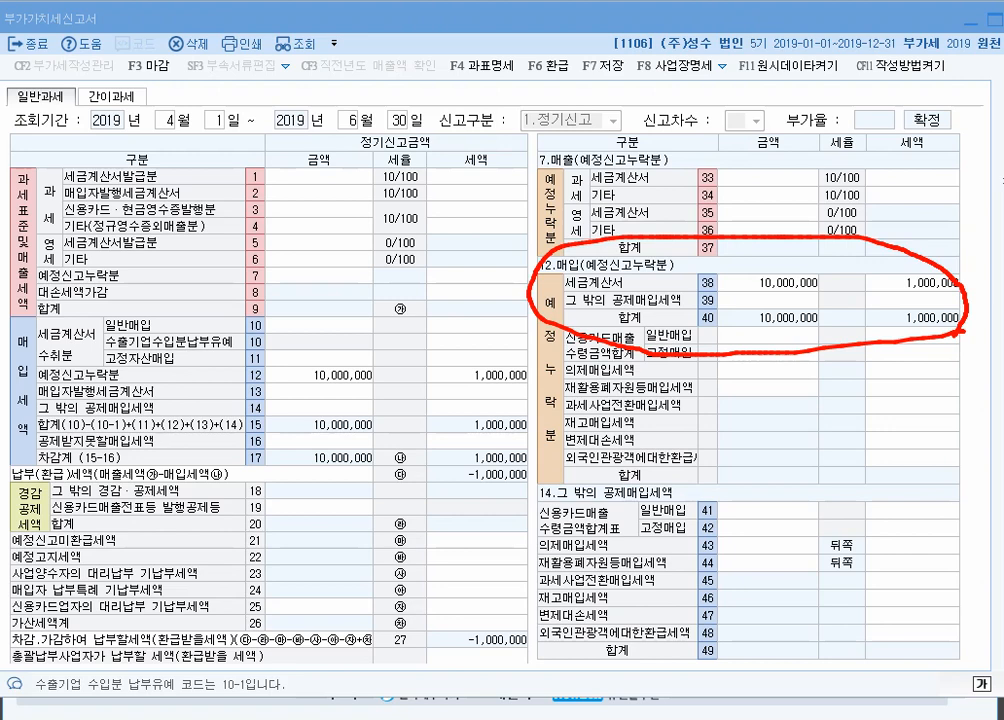
mouse_move(36, 449)
left_mouse_down()
mouse_move(490, 451)
mouse_move(526, 420)
mouse_move(30, 432)
mouse_move(25, 455)
left_mouse_up()
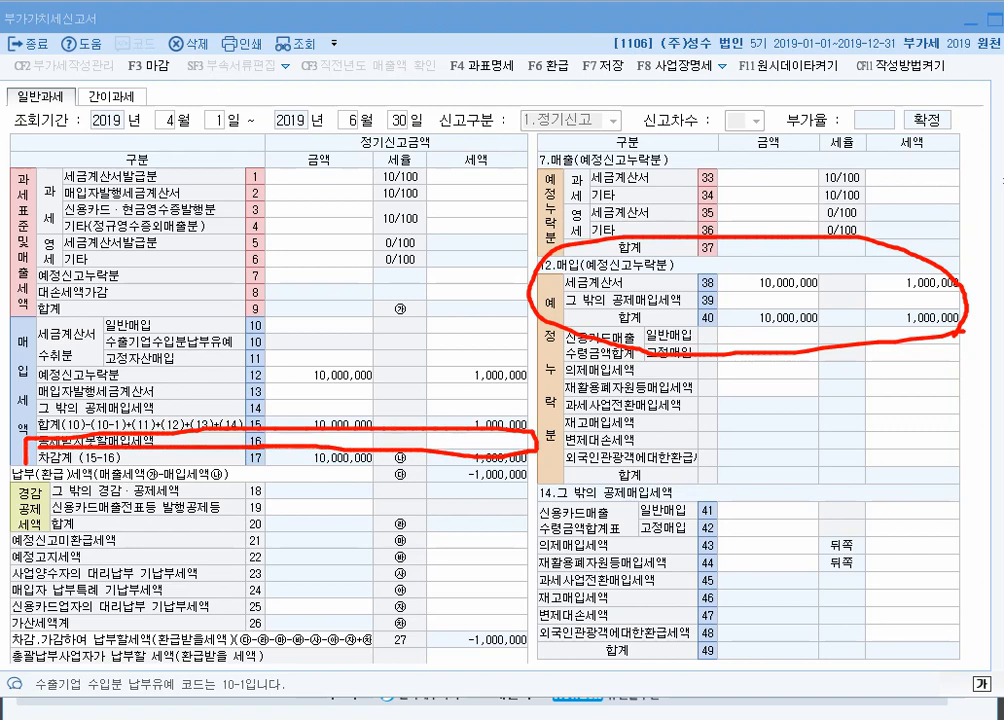
key("Escape")
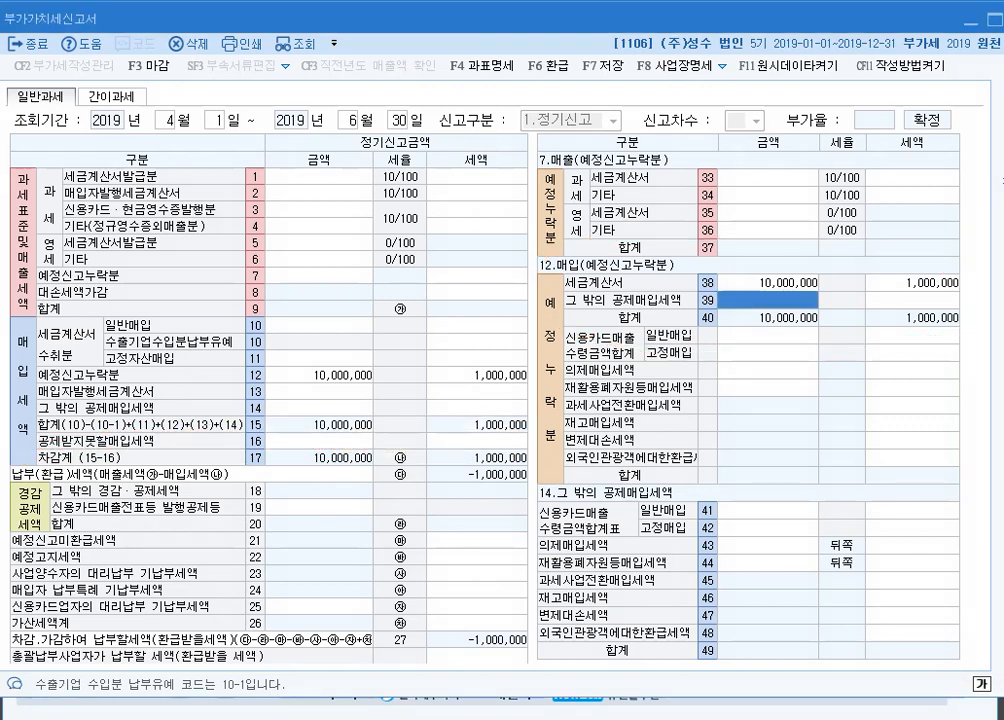
Enter 10,000,000 and tax of 1,000,000 as non-deductible input tax (row 50), then return to the omitted purchase details of row 12.
left_click(476, 441)
left_click(768, 178)
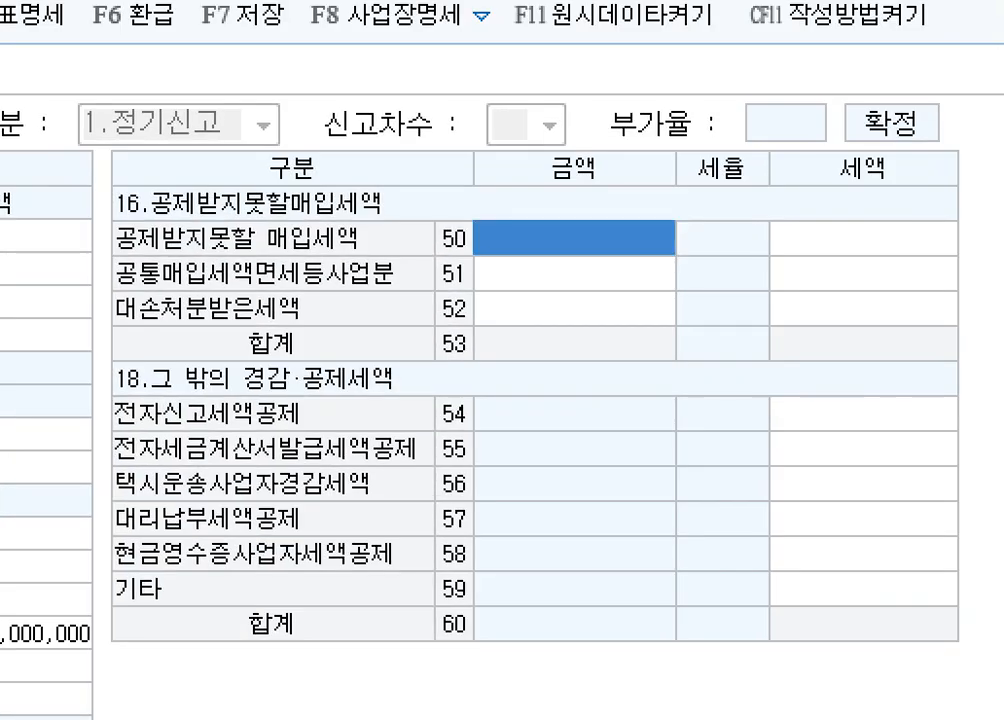
type("10000000")
key("Return")
type("1000")
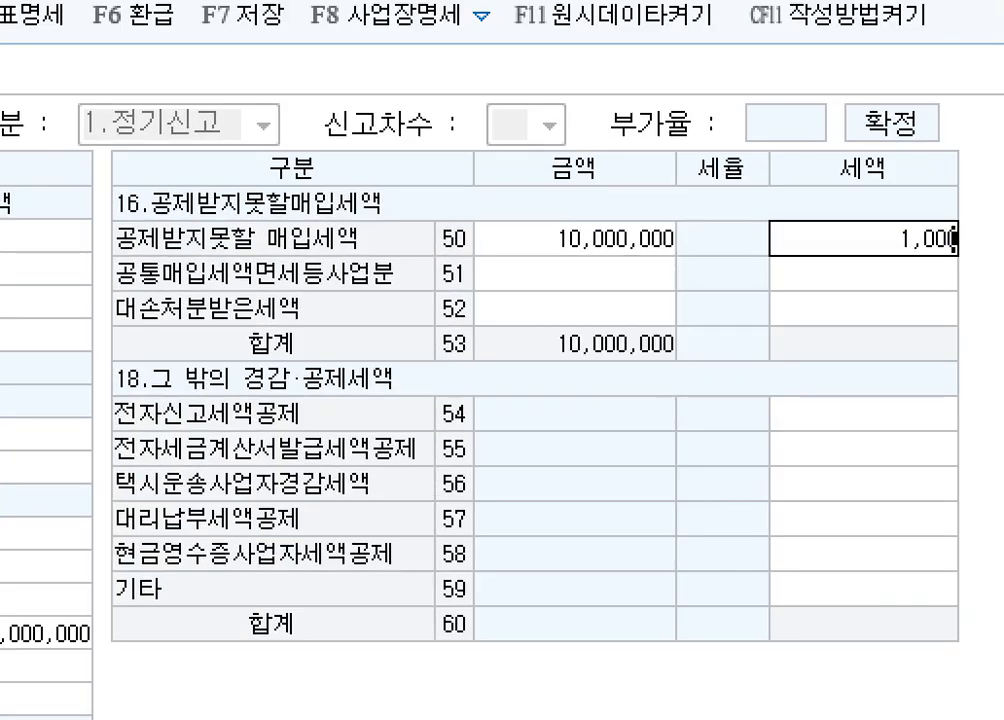
key("Return")
key("Up")
key("Return")
type("1000000")
key("Return")
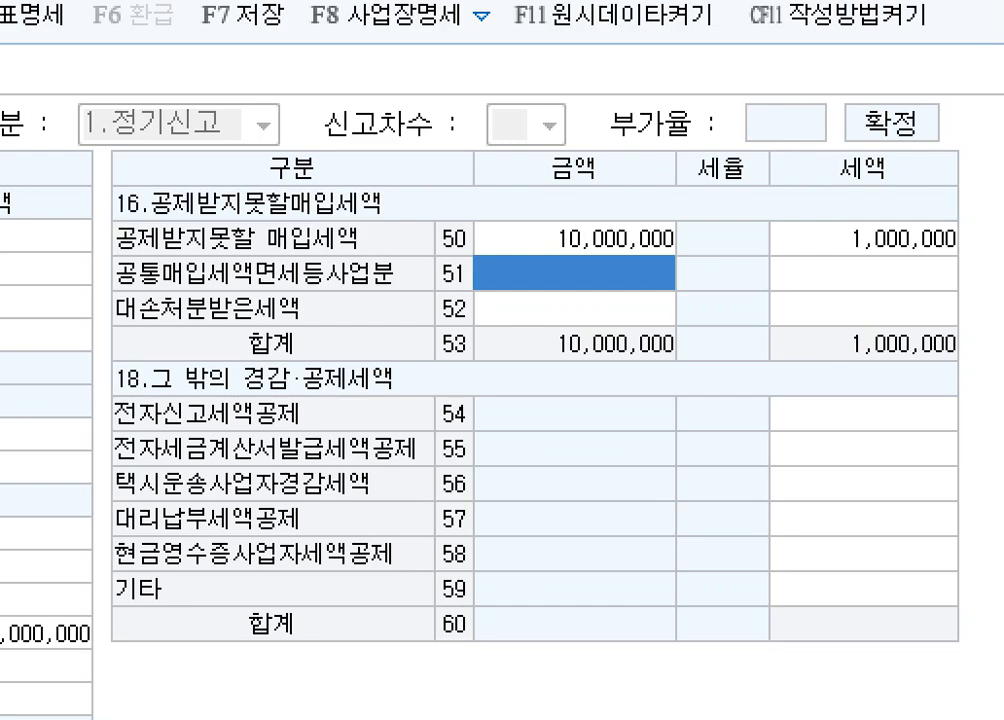
key("super+minus")
left_click(802, 451)
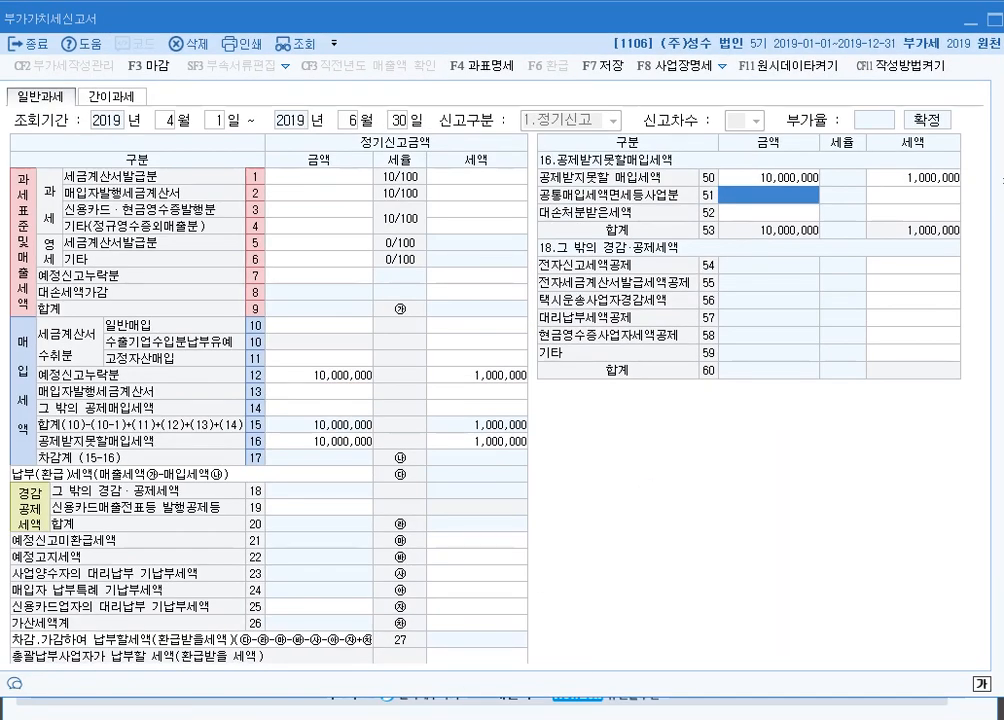
left_click(319, 375)
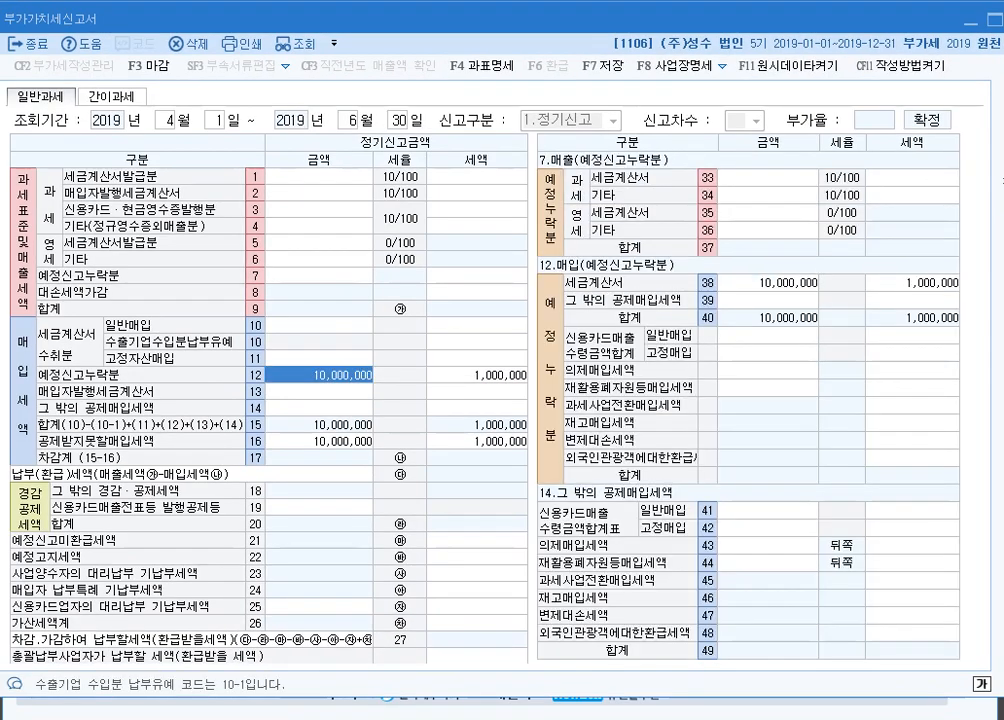
mouse_move(975, 325)
left_mouse_down()
mouse_move(908, 347)
mouse_move(870, 235)
mouse_move(938, 302)
left_mouse_up()
mouse_move(532, 466)
left_mouse_down()
mouse_move(309, 460)
mouse_move(515, 436)
mouse_move(516, 484)
left_mouse_up()
mouse_move(818, 341)
left_mouse_down()
mouse_move(528, 456)
mouse_move(540, 421)
mouse_move(498, 451)
left_mouse_up()
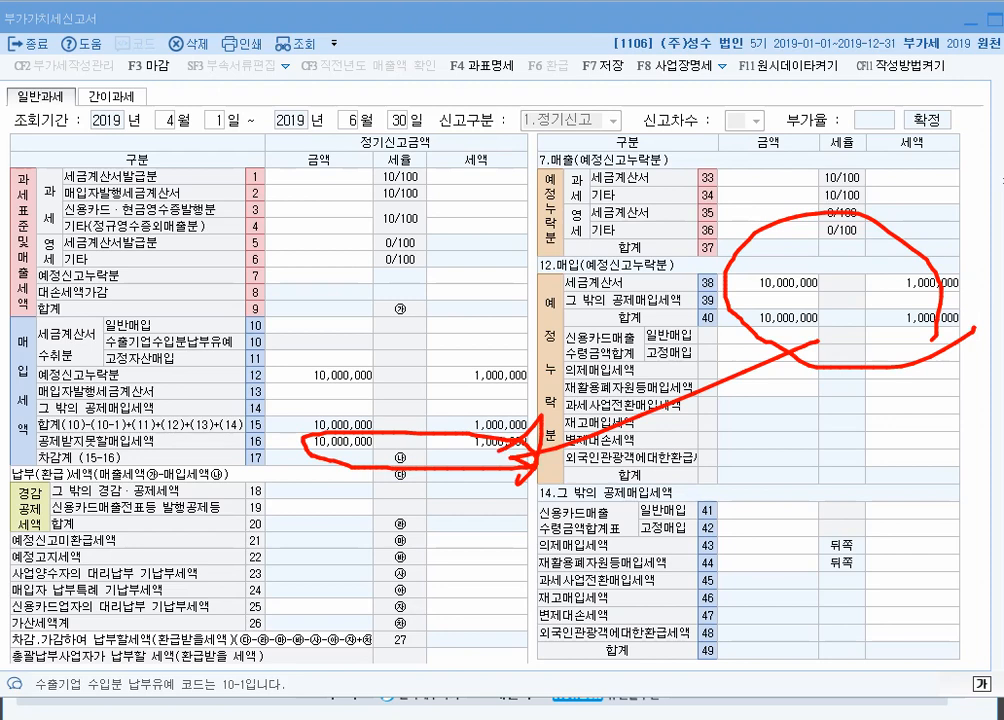
key("Escape")
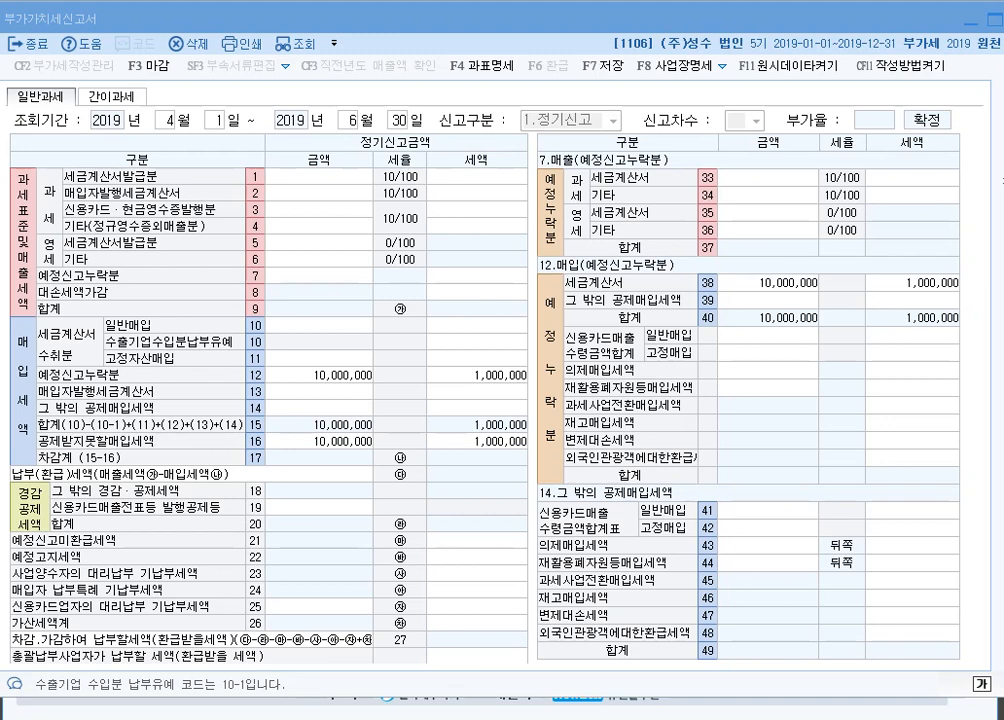
Try to enter 555,555,555 directly as the omitted amount for other deductible input tax (row 39).
left_click(768, 283)
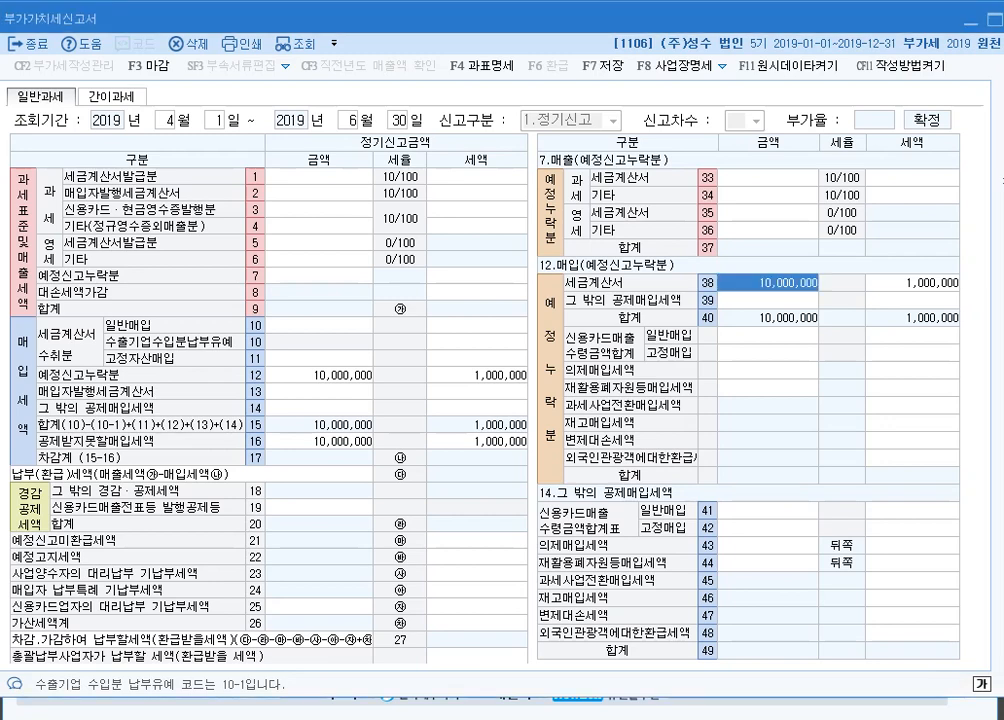
left_click(768, 300)
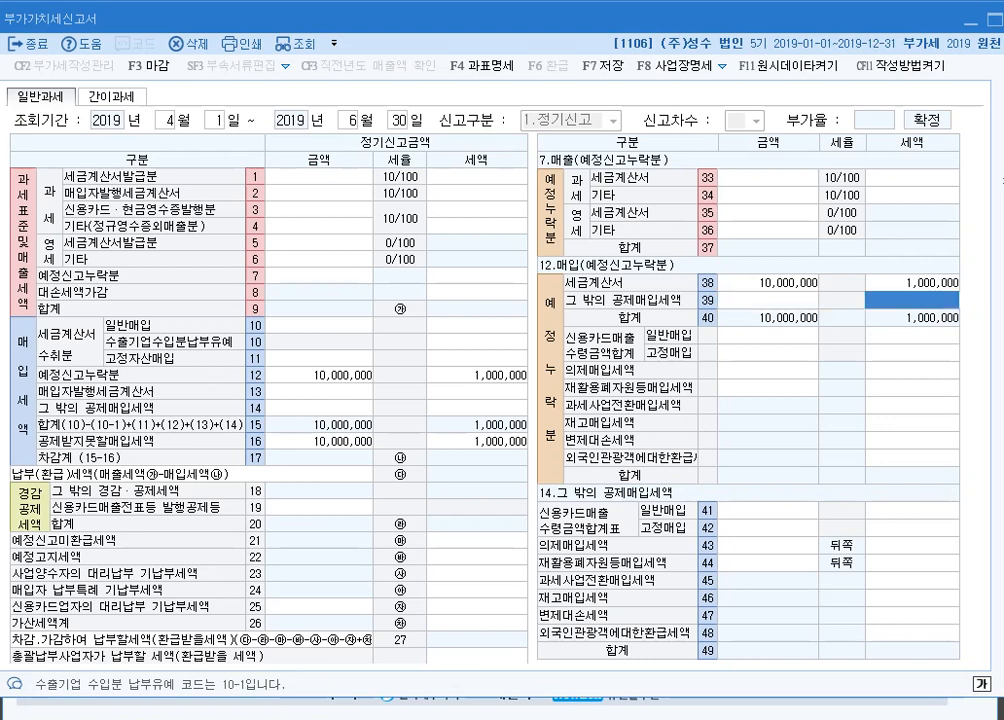
type("555555555")
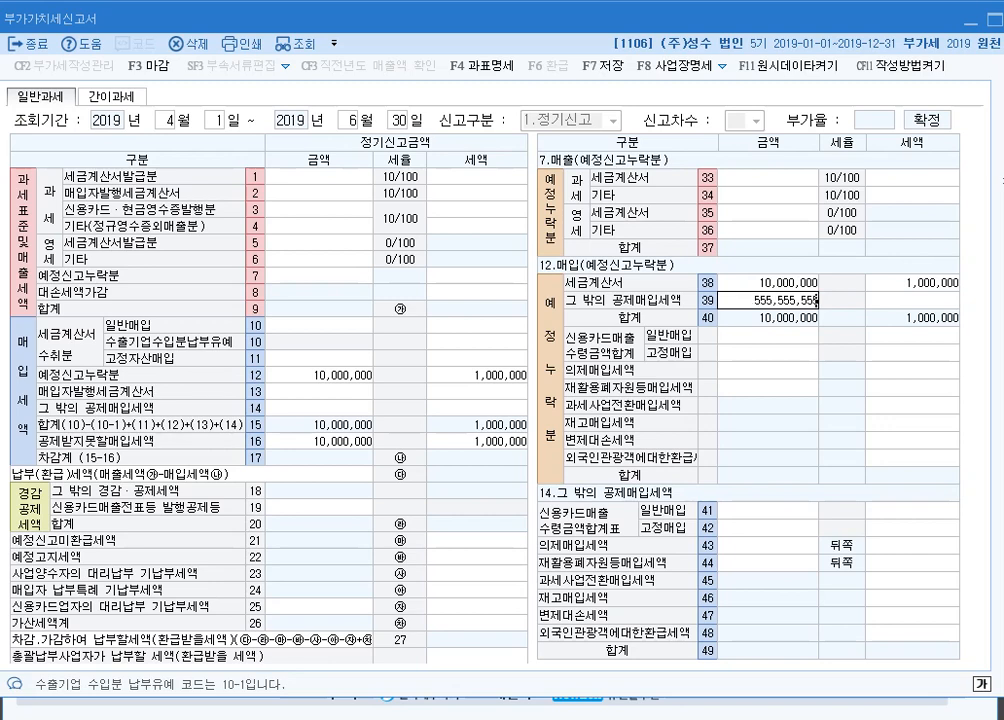
key("Return")
left_click(768, 300)
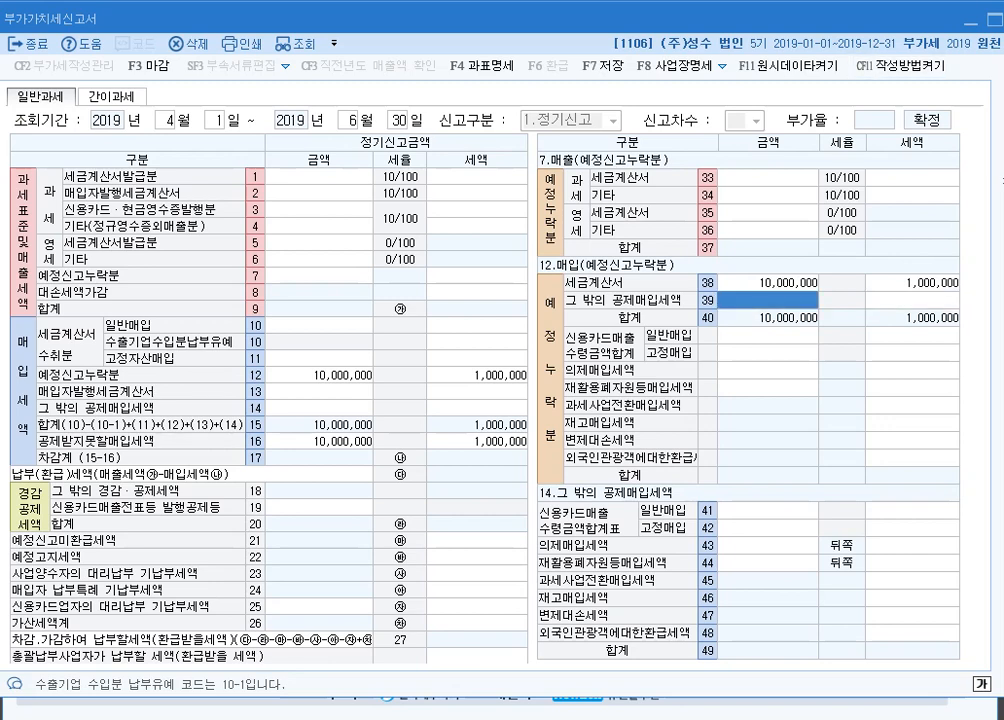
key("Escape")
mouse_move(962, 480)
left_mouse_down()
mouse_move(745, 483)
mouse_move(605, 395)
mouse_move(610, 332)
mouse_move(960, 326)
mouse_move(898, 500)
left_mouse_up()
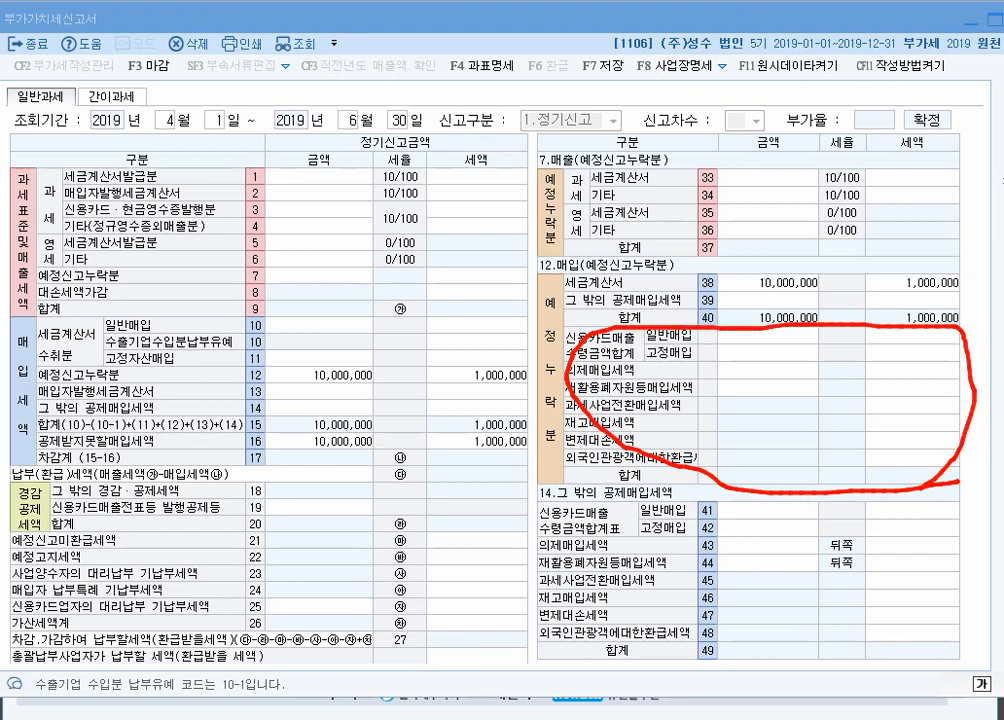
mouse_move(567, 290)
left_mouse_down()
mouse_move(887, 297)
mouse_move(782, 312)
mouse_move(517, 290)
left_mouse_up()
left_click_drag(840, 326, 851, 371)
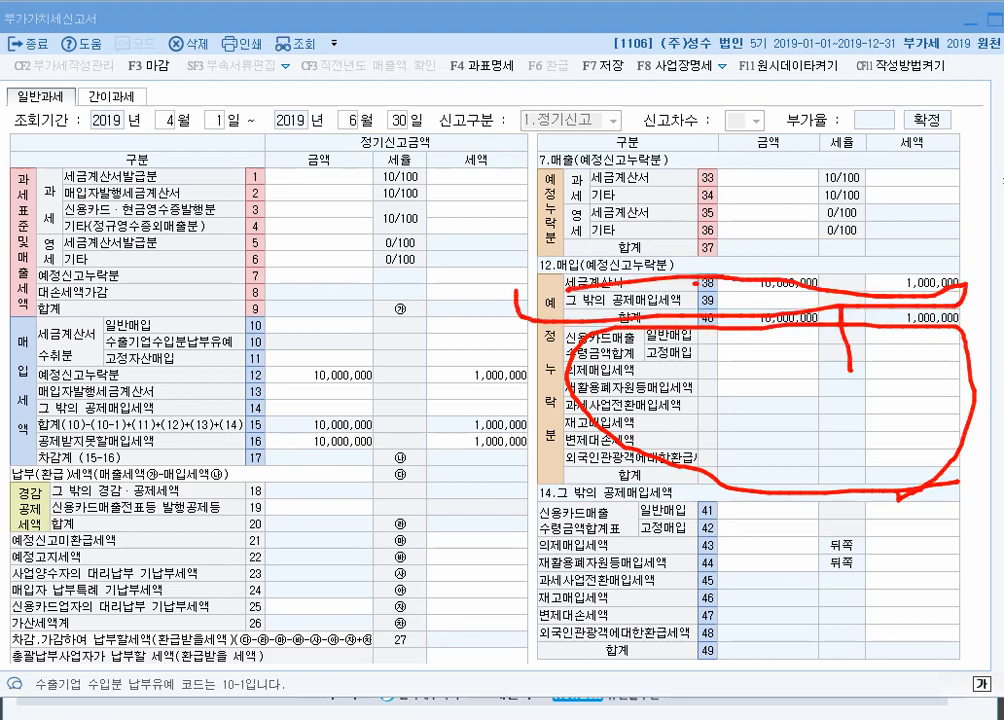
key("Escape")
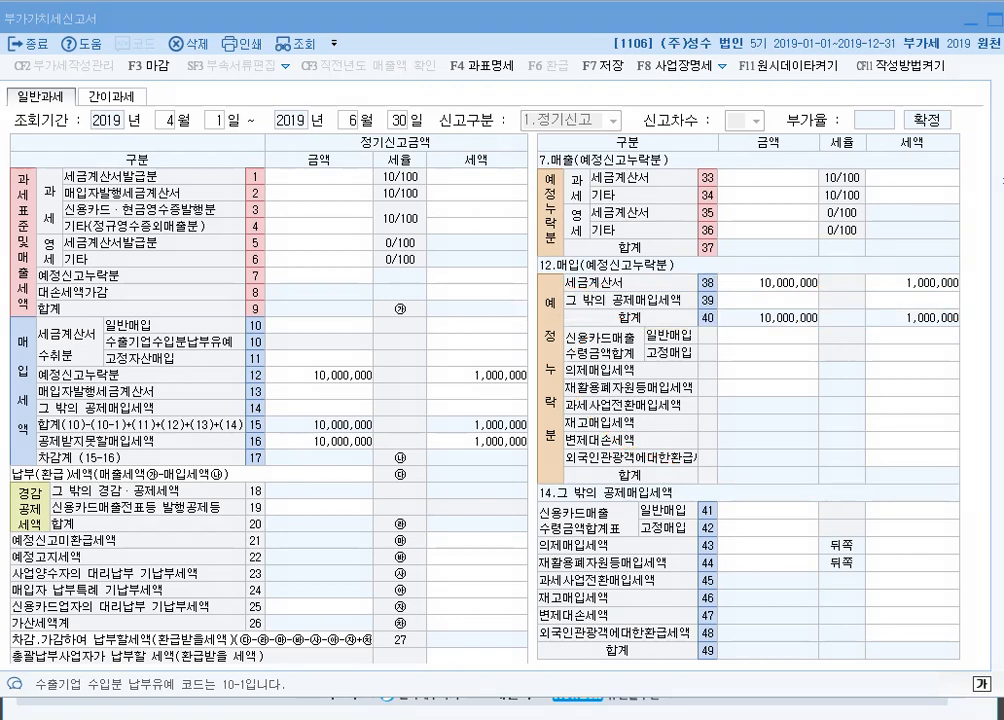
left_click(768, 335)
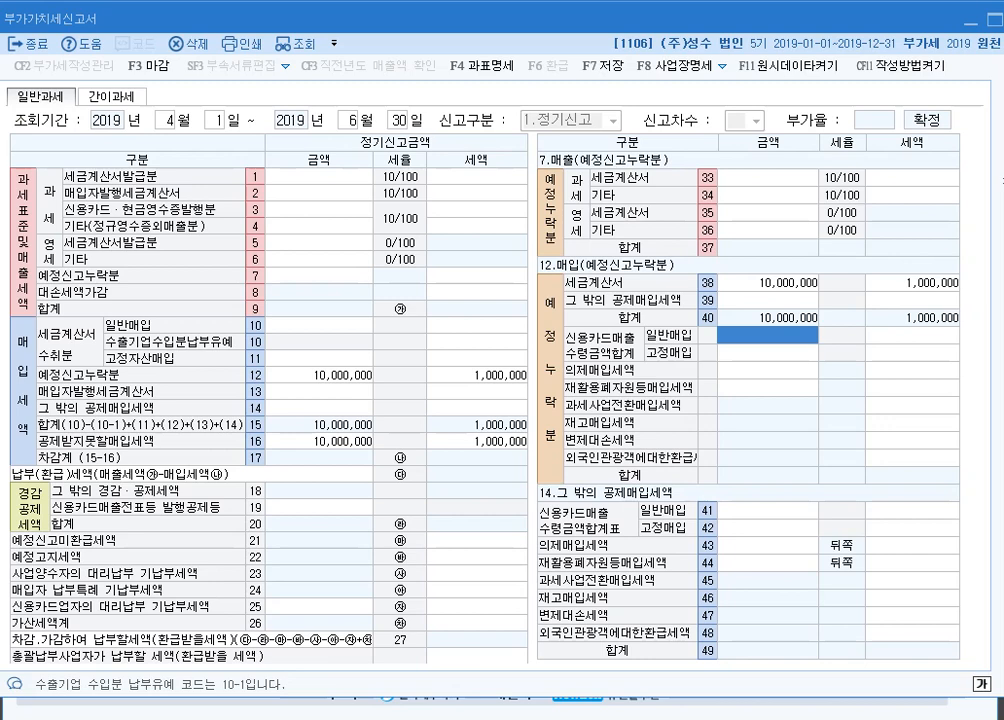
type("1200000")
key("Return")
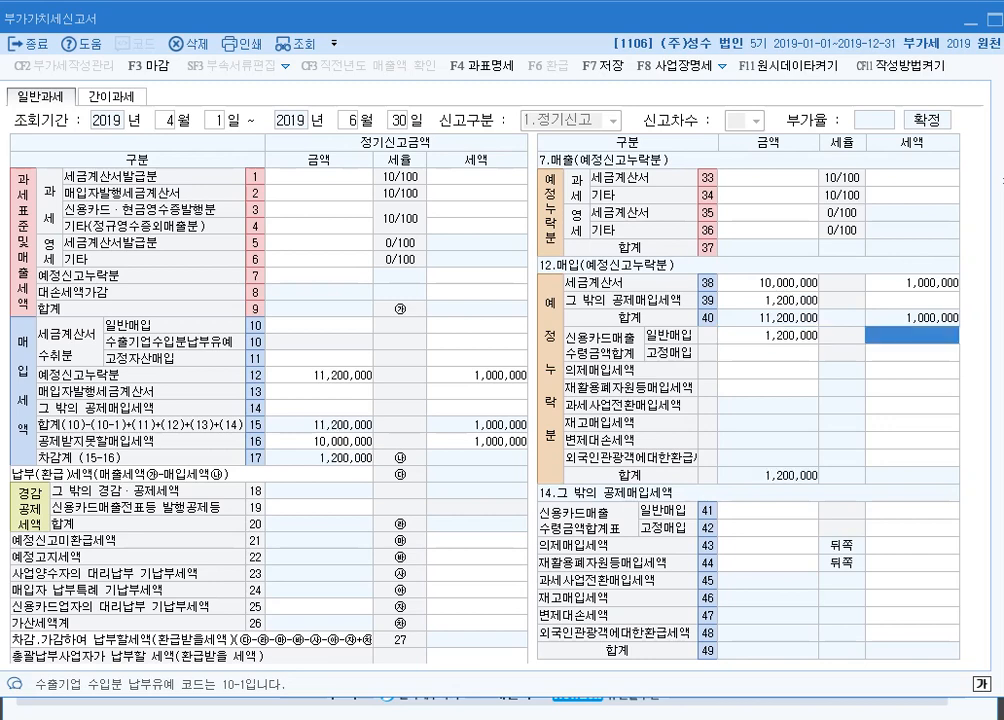
type("1200000")
key("Return")
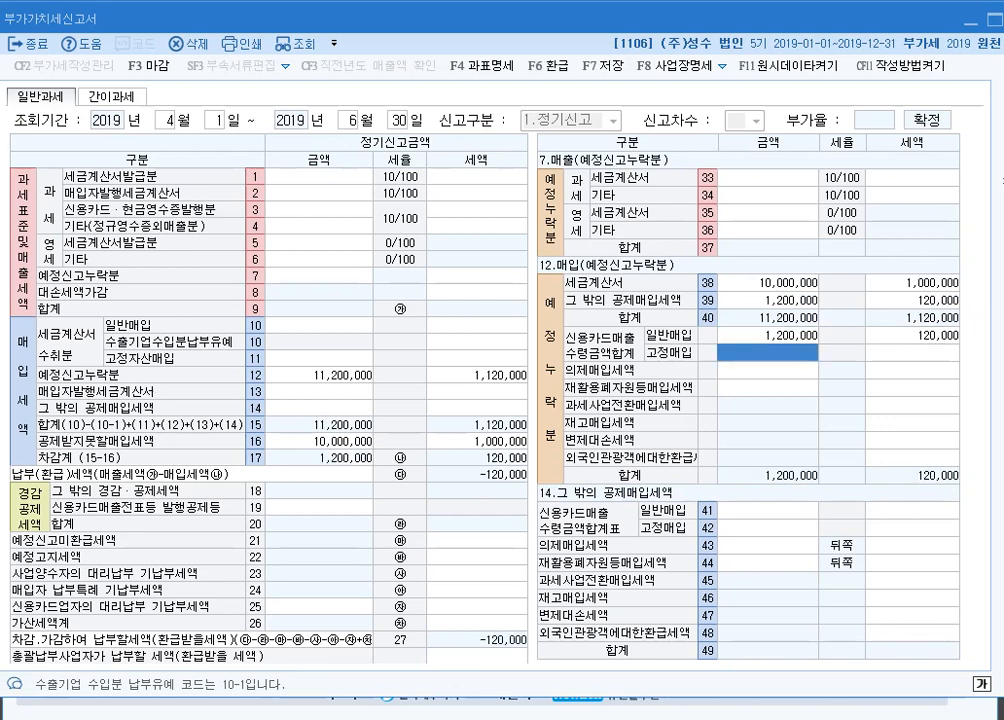
key("Up")
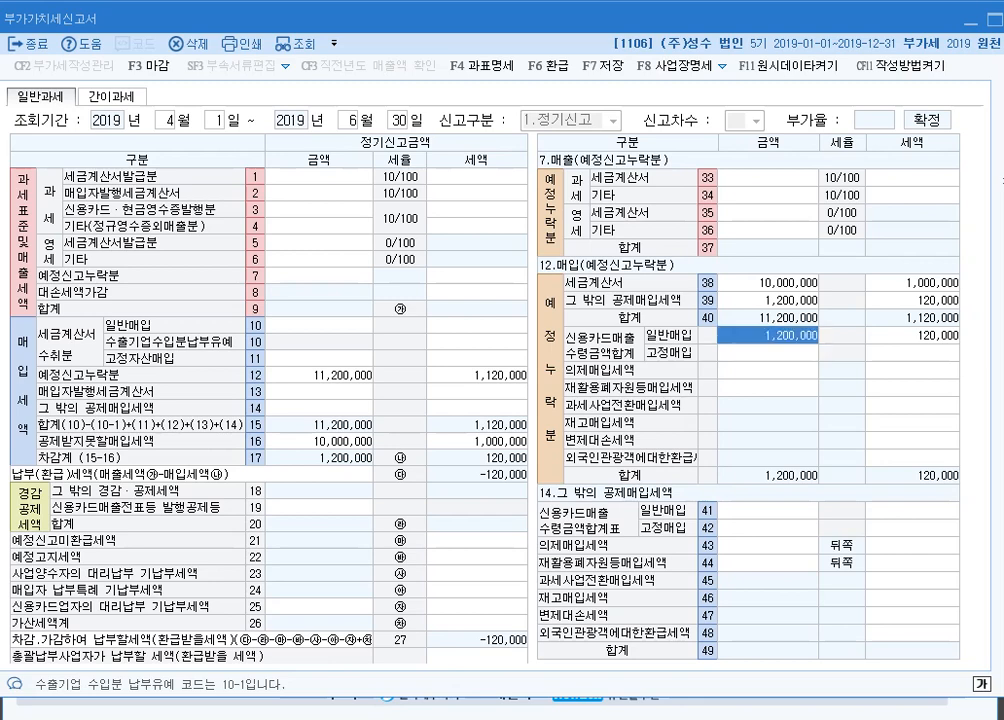
key("super+plus")
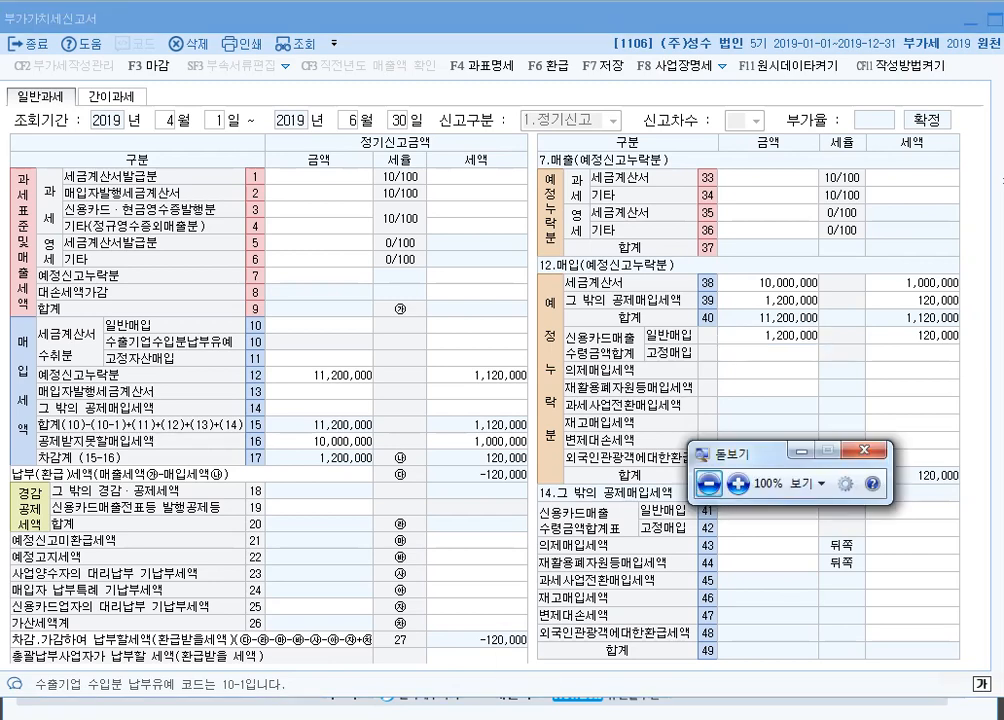
key("super+plus")
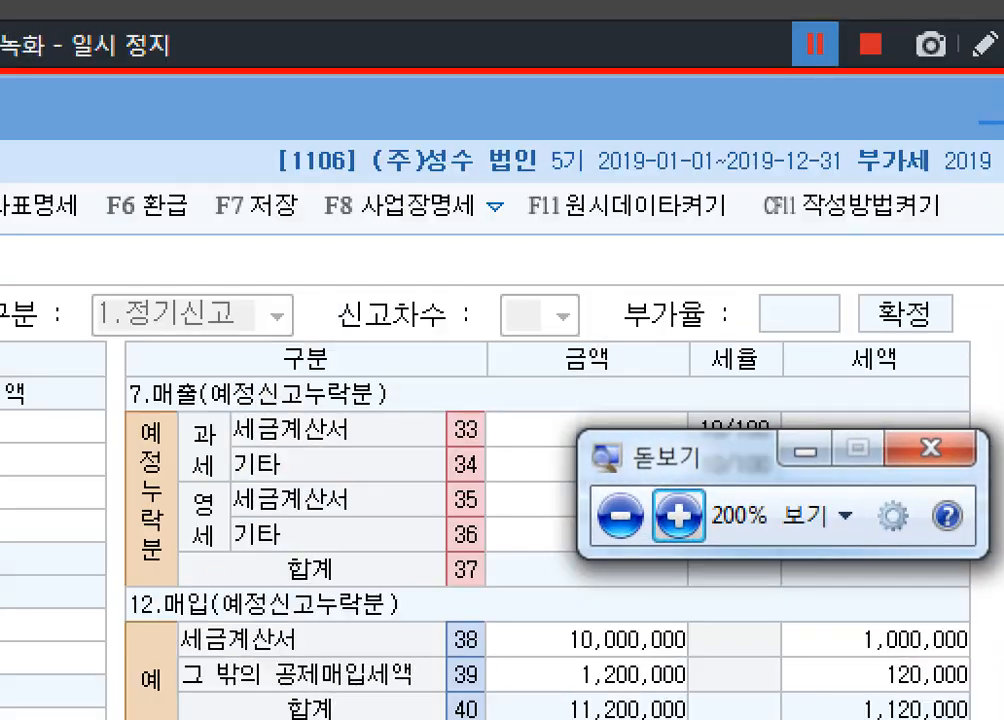
key("super+minus")
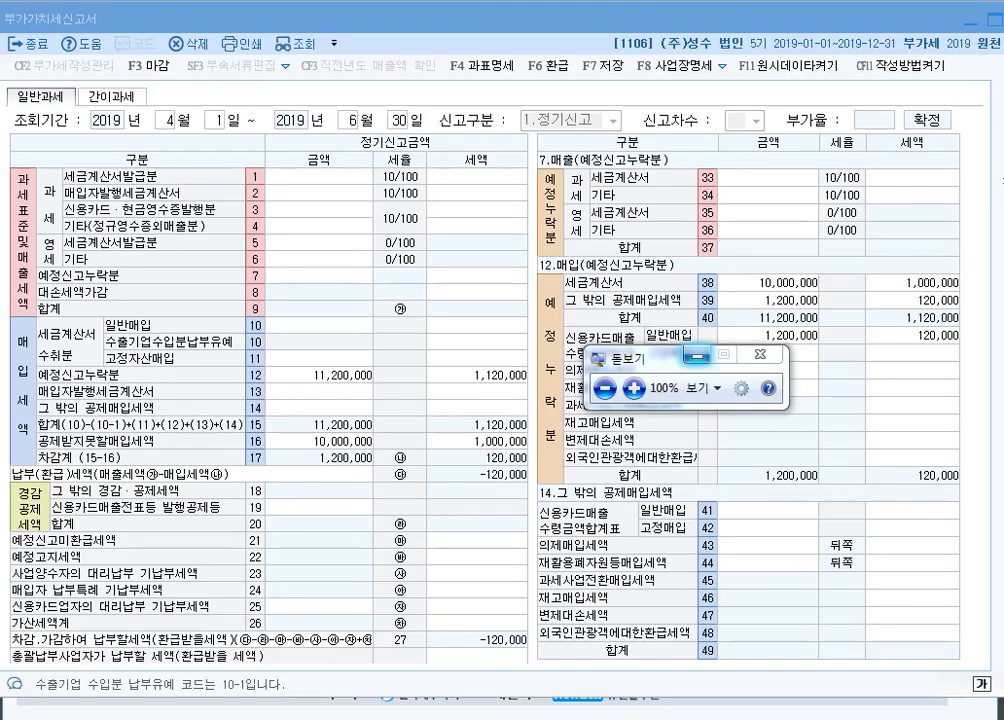
key("super+Escape")
key("space")
key("Return")
key("space")
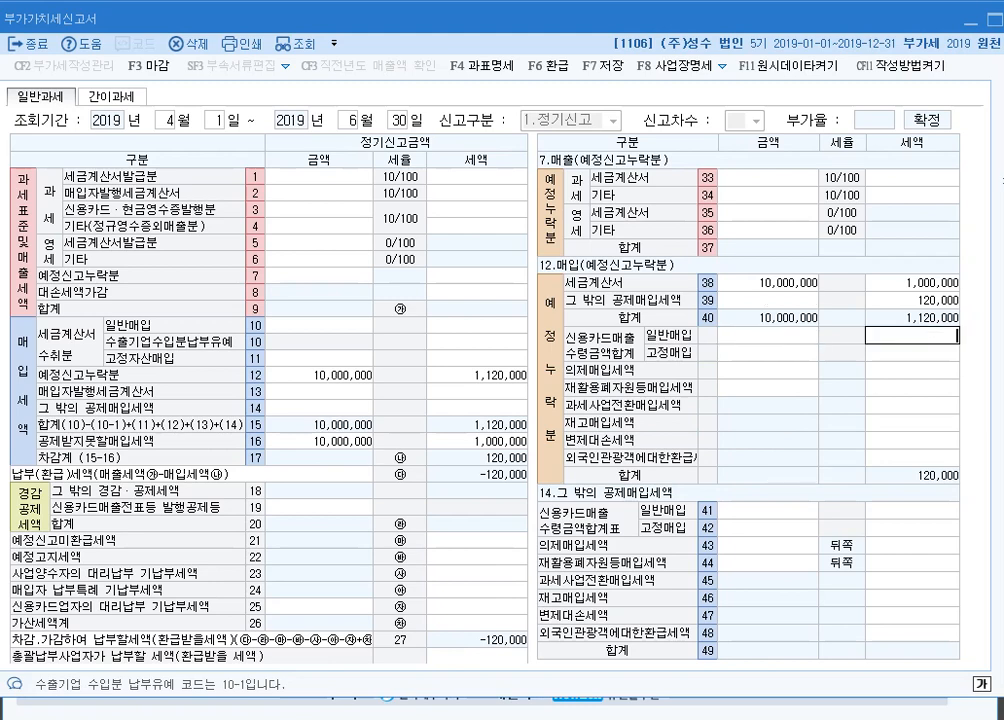
key("Return")
Enter the omitted credit card purchase of fixed assets (고정매입) with an amount of 1,200,000 and tax of 120,000.
type("1,200,000")
key("Return")
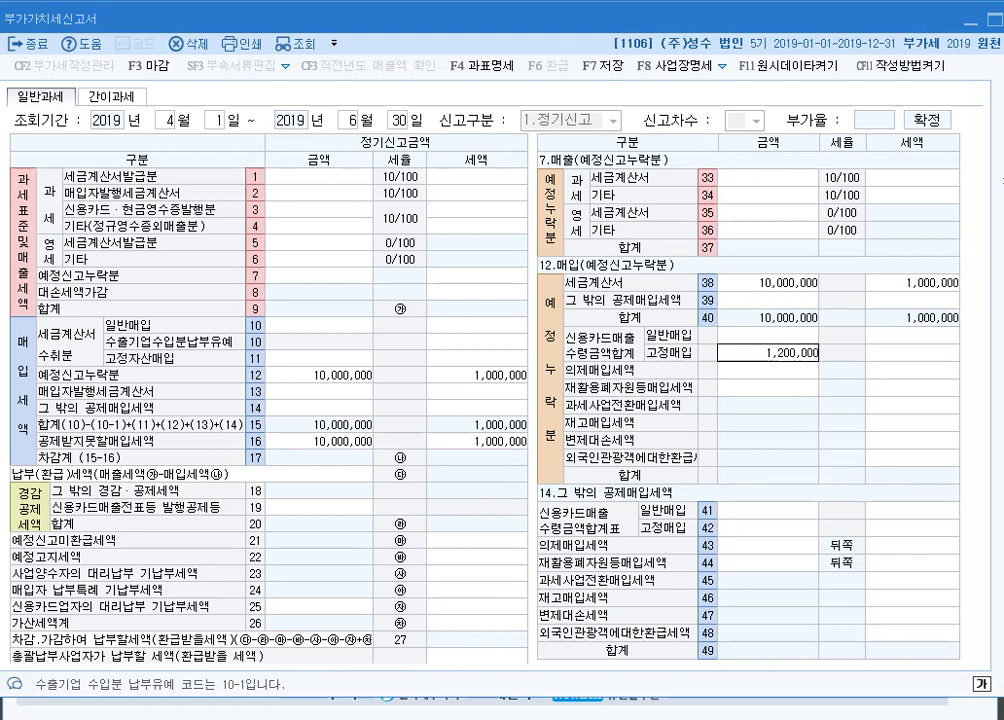
type("120000")
key("Return")
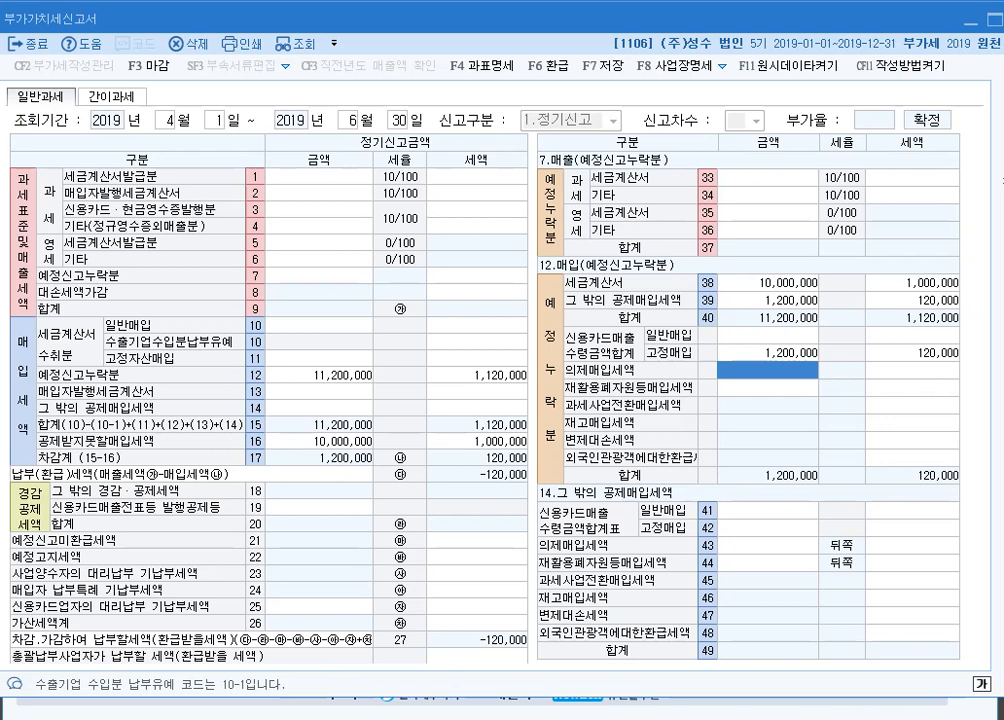
Enter 15,000,000 as the zero-rated other sales (영세 기타, row 36) omitted from the preliminary return.
left_click(767, 230)
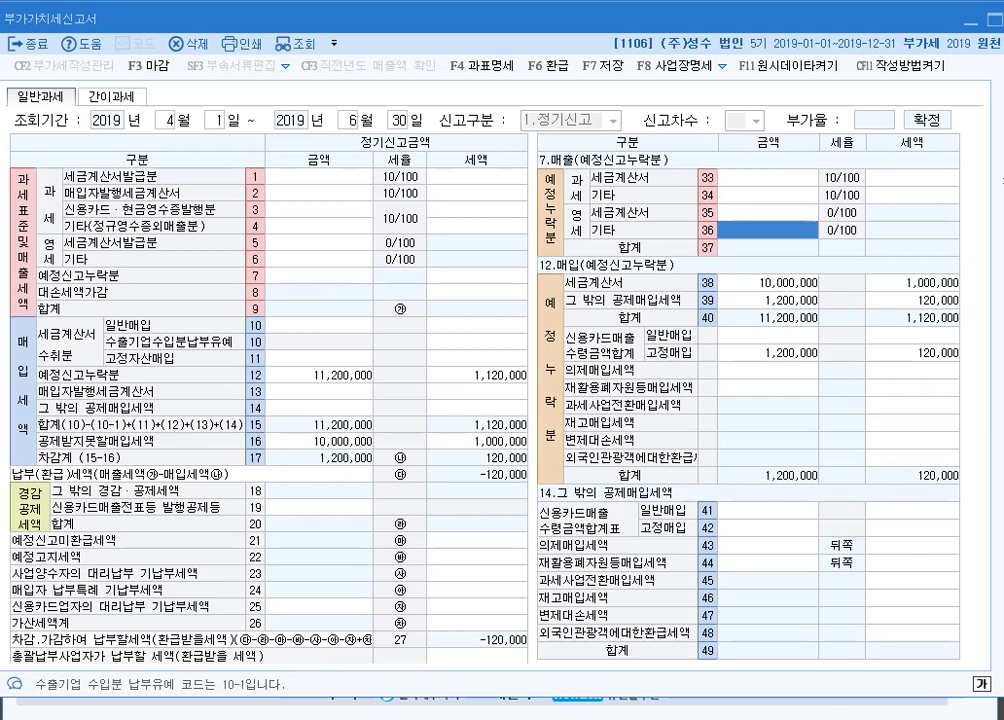
type("15000000")
key("Return")
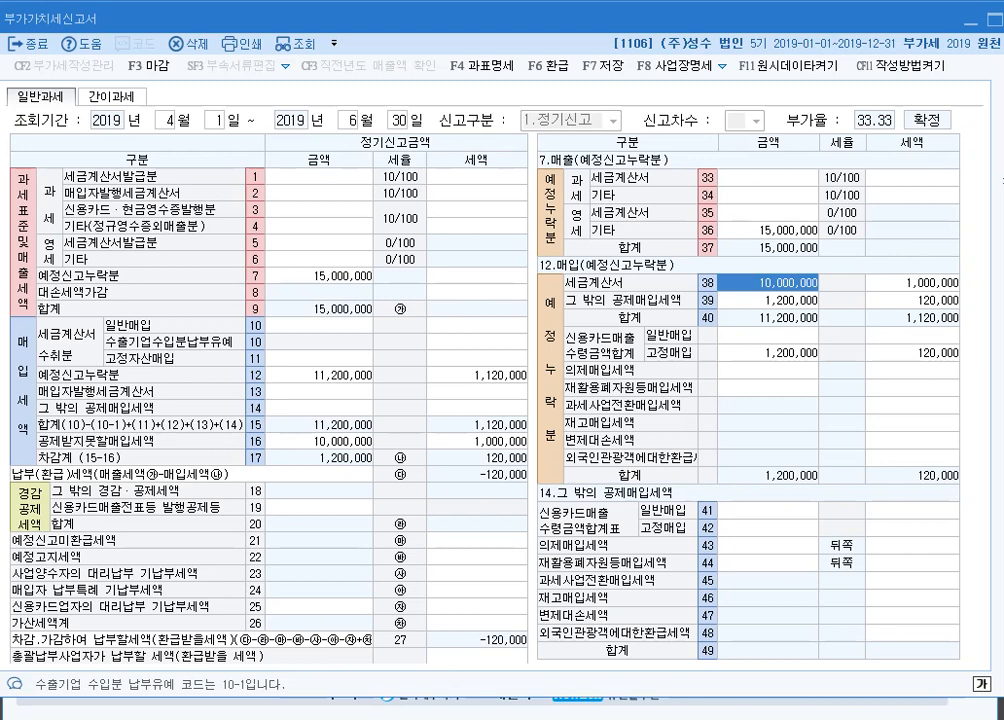
Enter the zero-rated tax base reporting penalty (영세율과세표준신고불성실, row 74) with an amount of 15,000,000 and tax of 37,500.
left_click(476, 623)
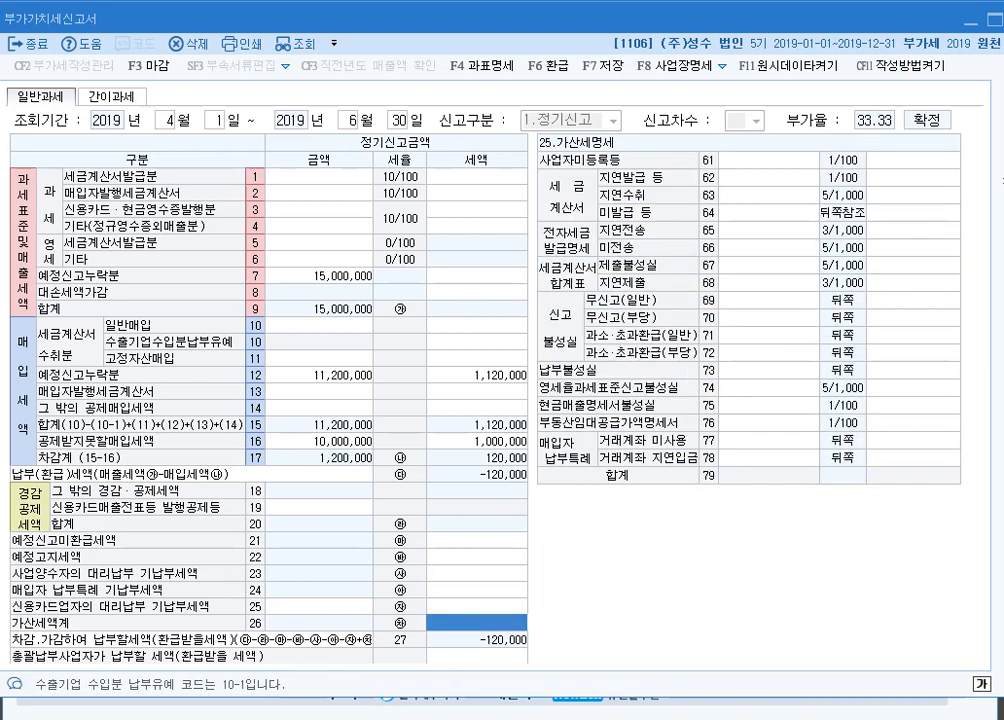
left_click(768, 388)
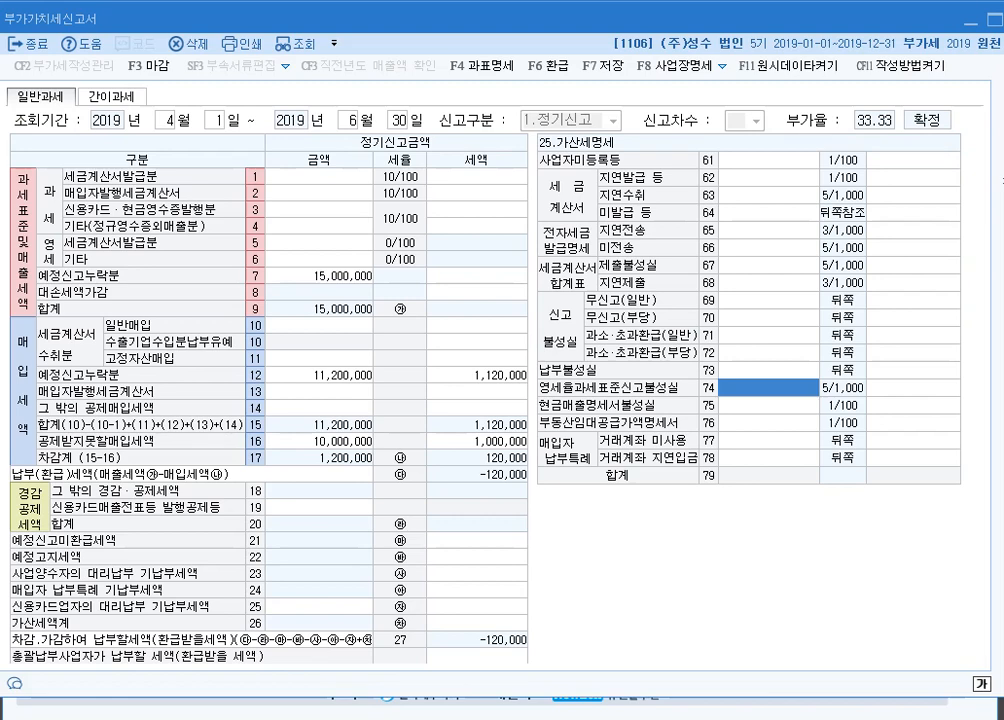
type("15000000")
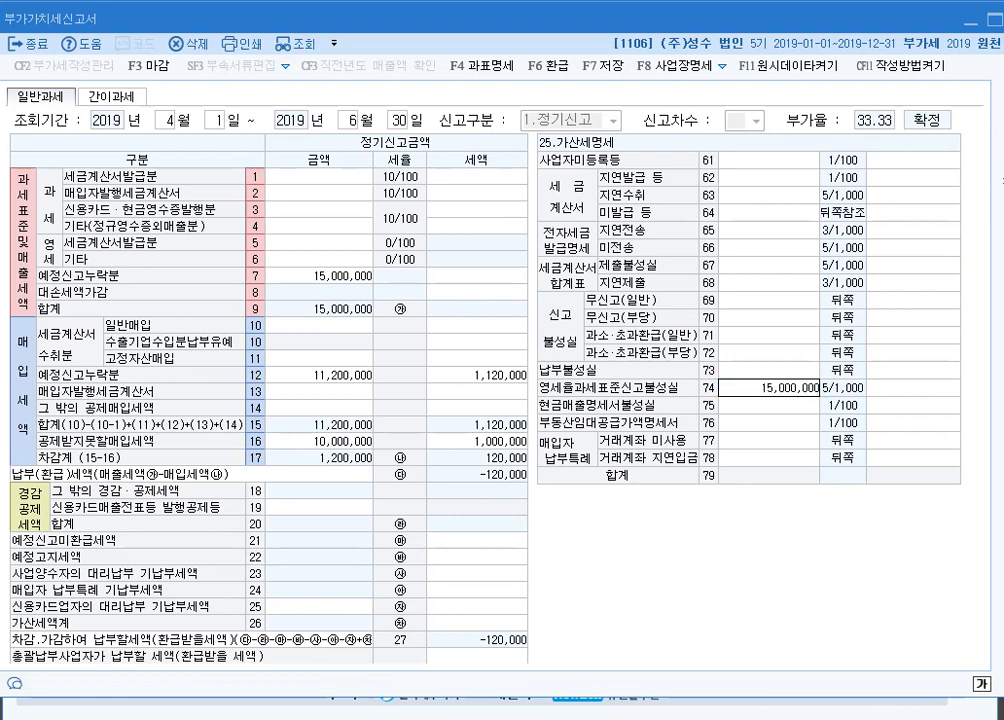
key("Return")
type("37500")
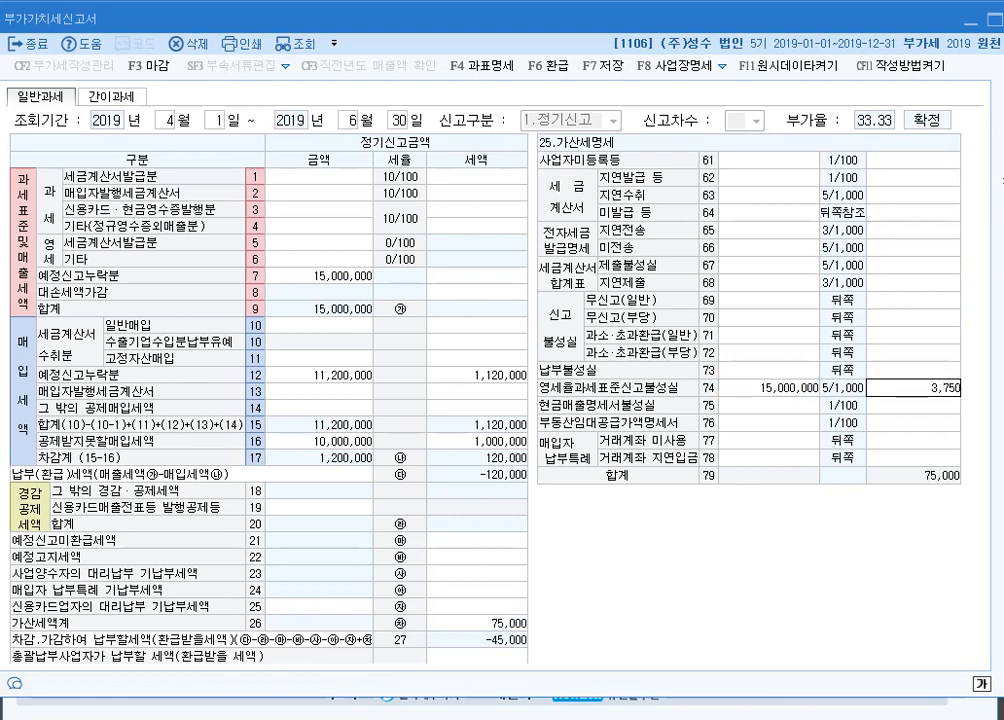
key("Return")
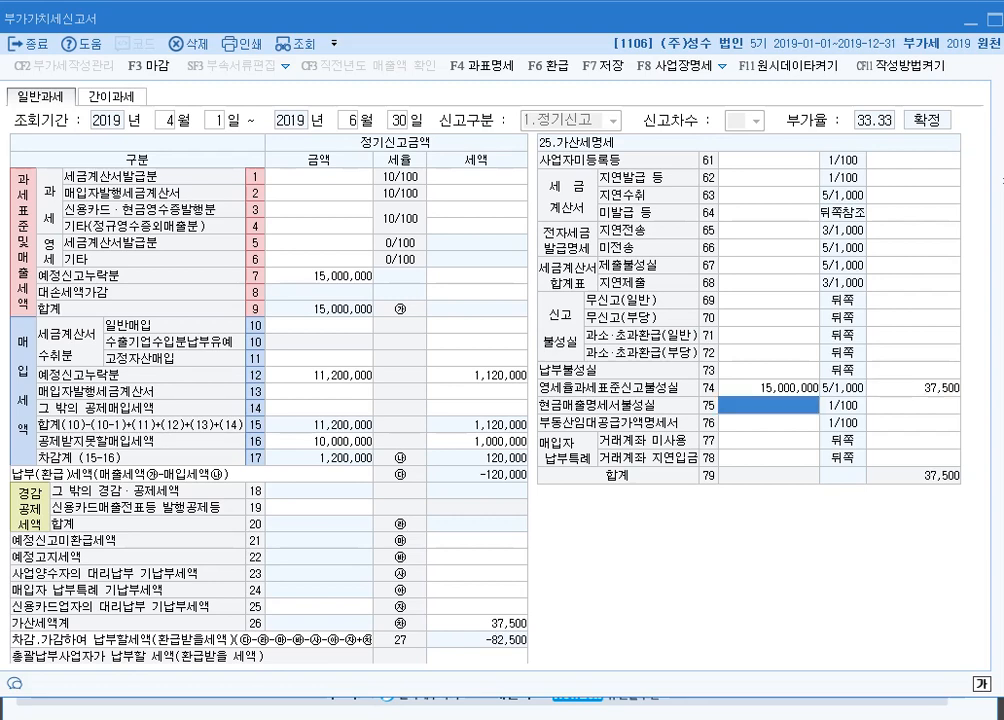
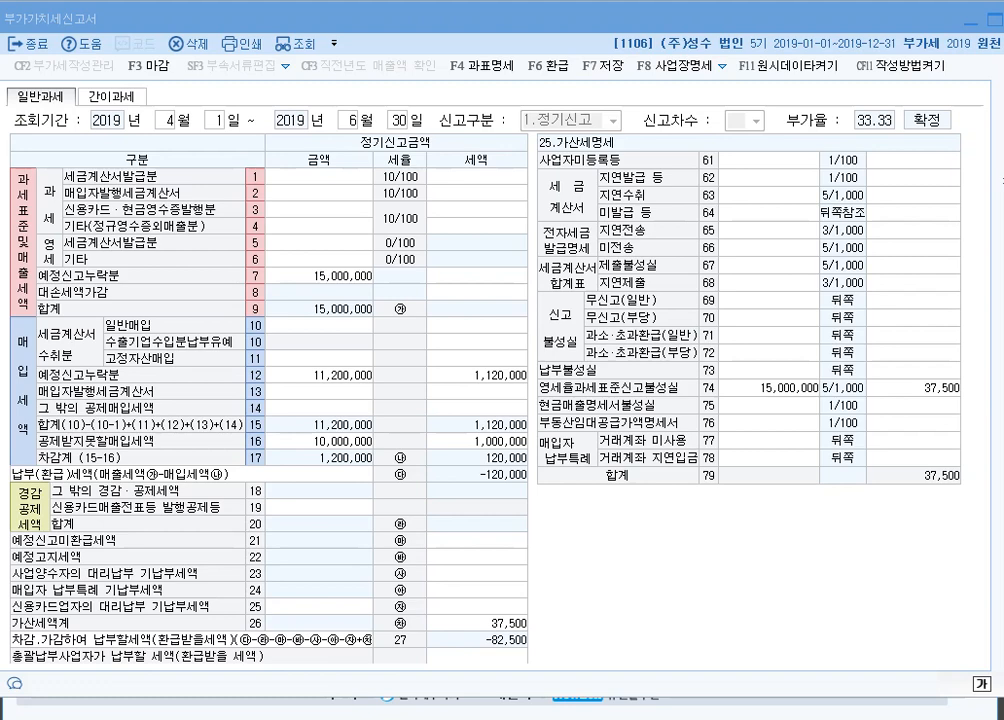
Save the April–June return and load the VAT return for October to December 2019.
key("F7")
key("Return")
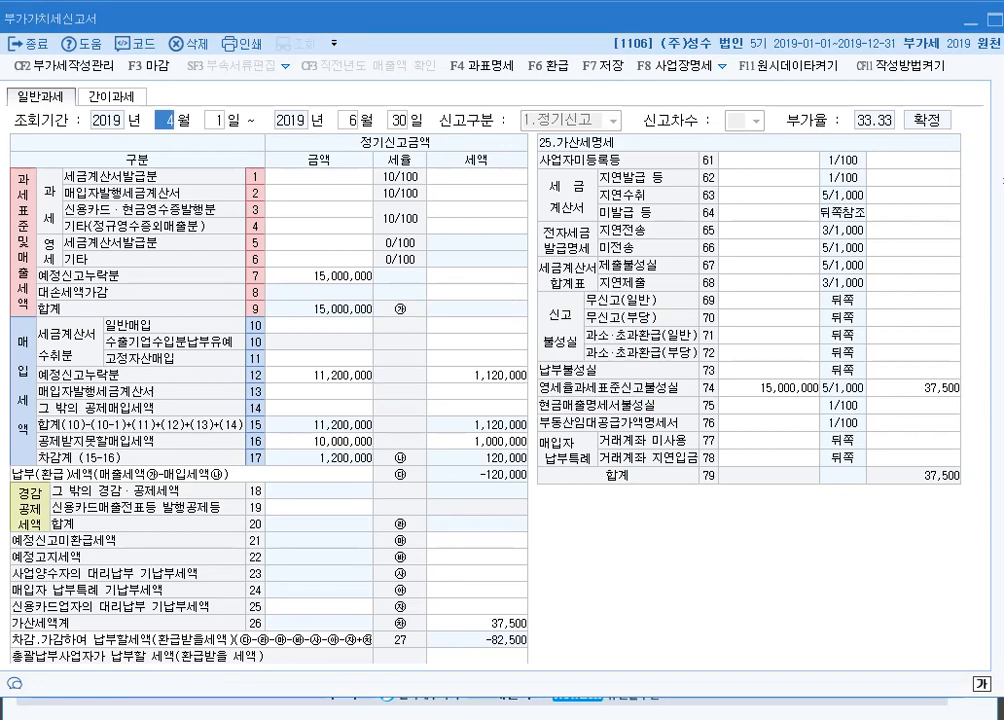
type("10")
type("2")
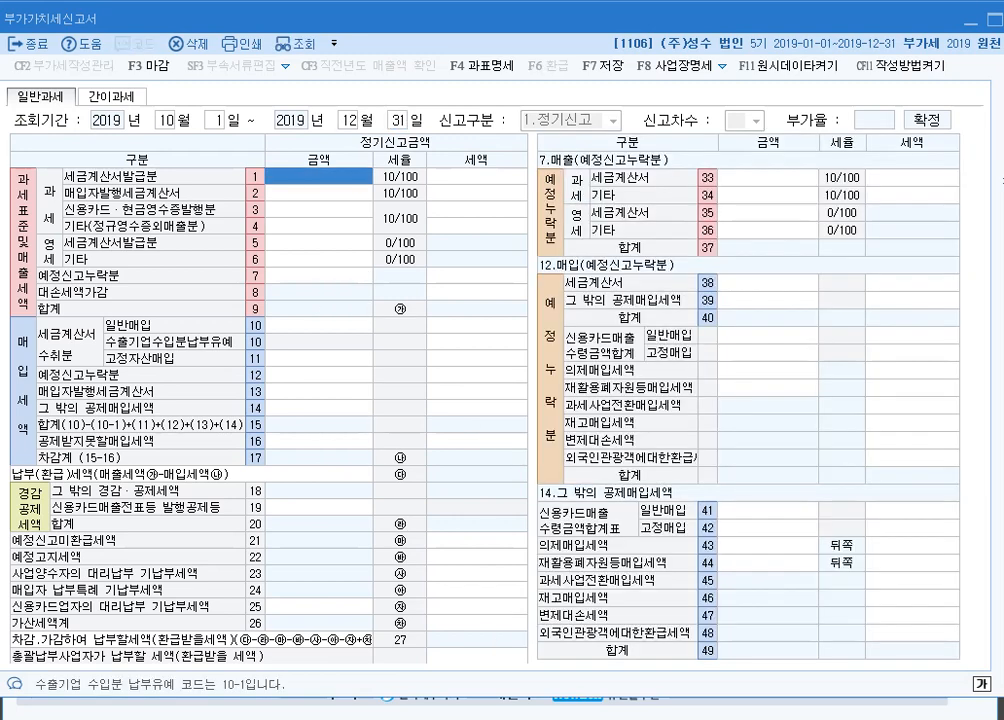
Enter 6,000,000 as the zero-rated tax invoice sales (영세 세금계산서, row 35) omitted from the preliminary return.
key("Return")
key("Return")
key("Return")
key("Return")
key("Return")
key("Return")
key("Return")
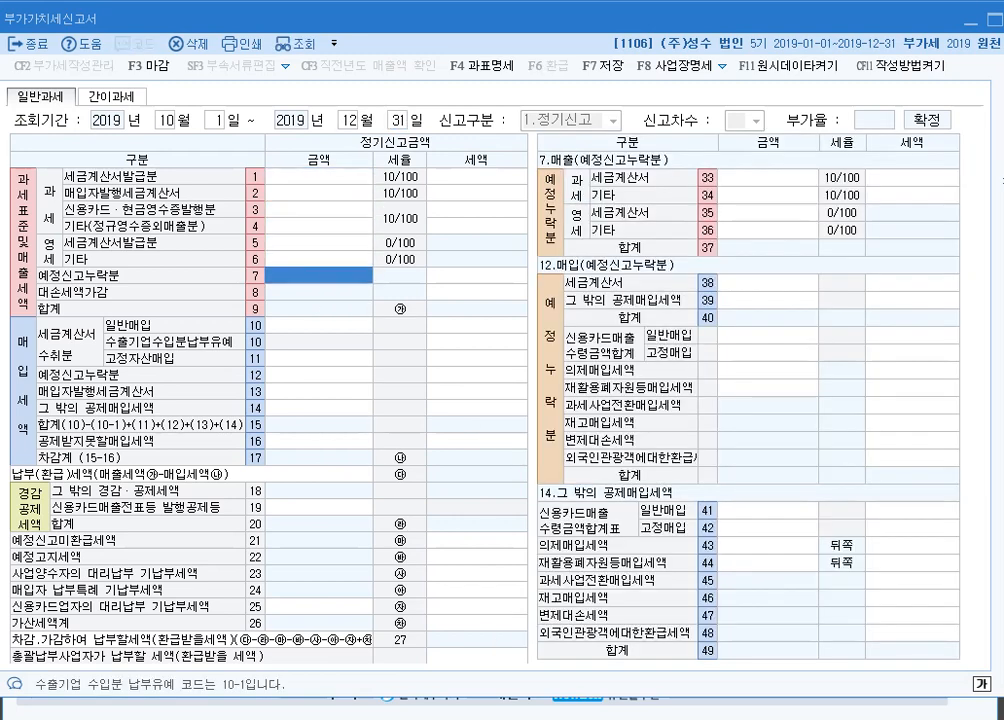
key("Up")
key("Up")
key("Up")
key("Up")
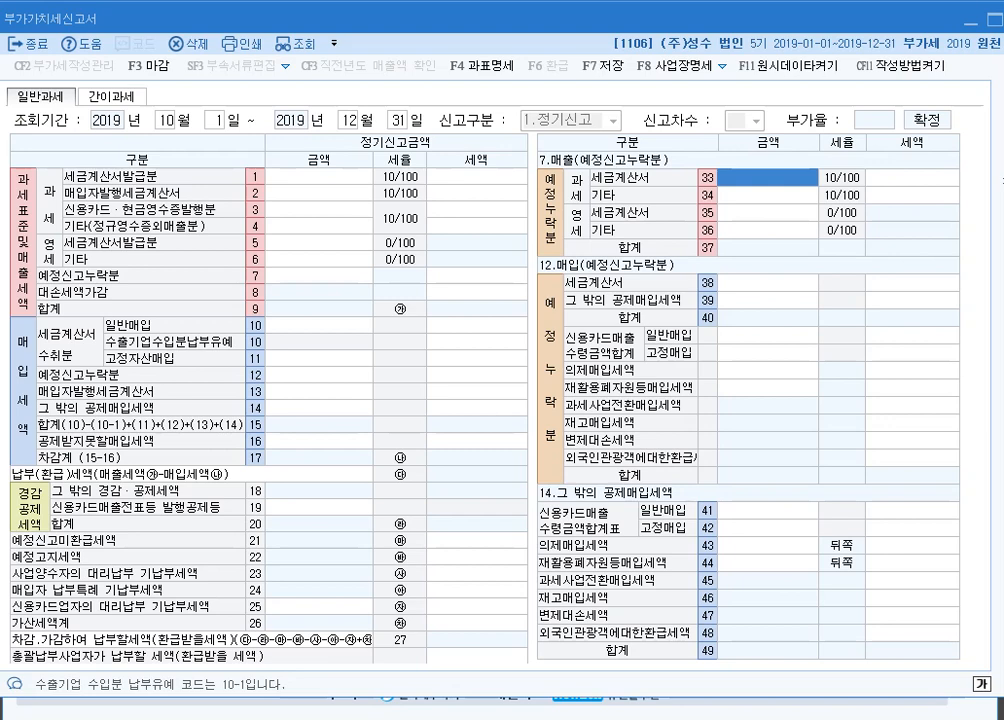
key("Down")
key("Down")
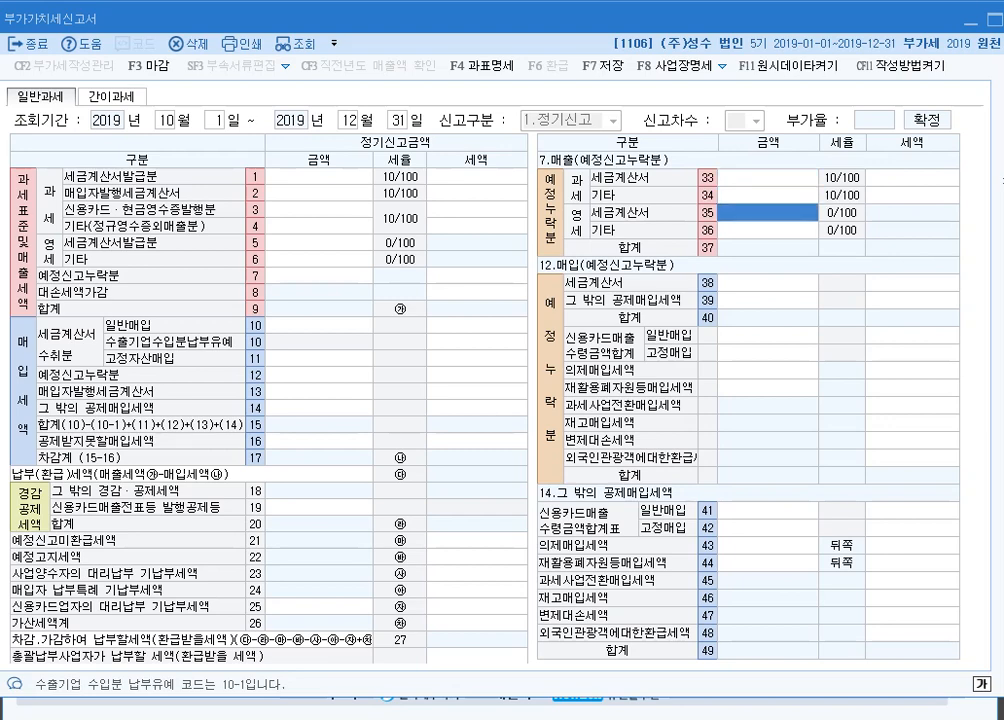
type("6000000")
key("Return")
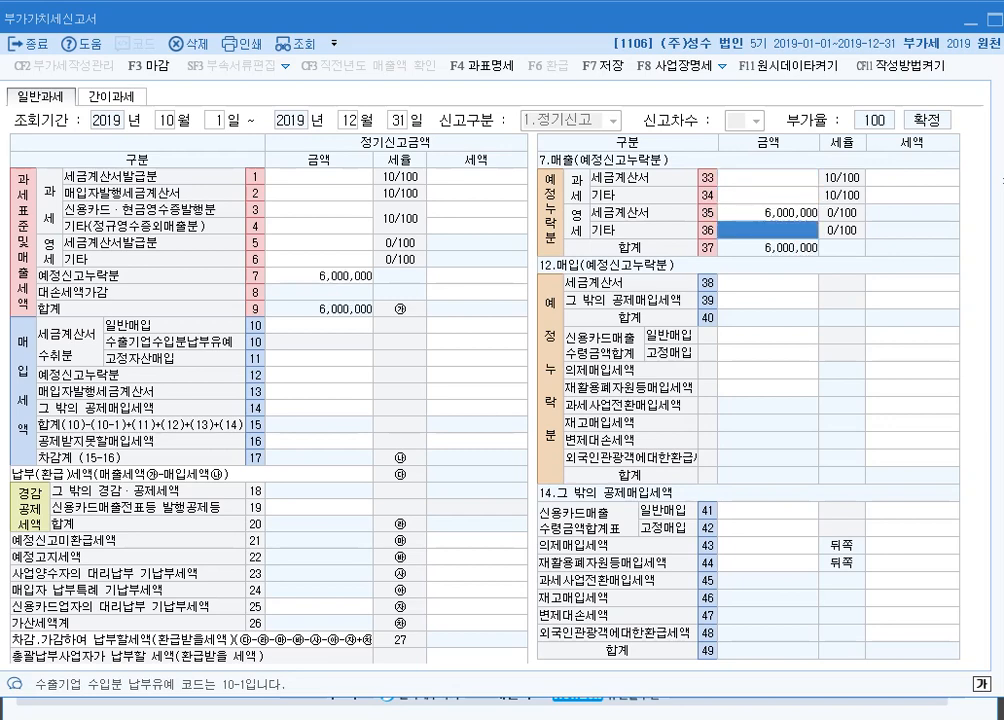
Enter 10,000,000 as the taxable tax invoice sales (과세 세금계산서, row 33) omitted from the preliminary return.
key("Up")
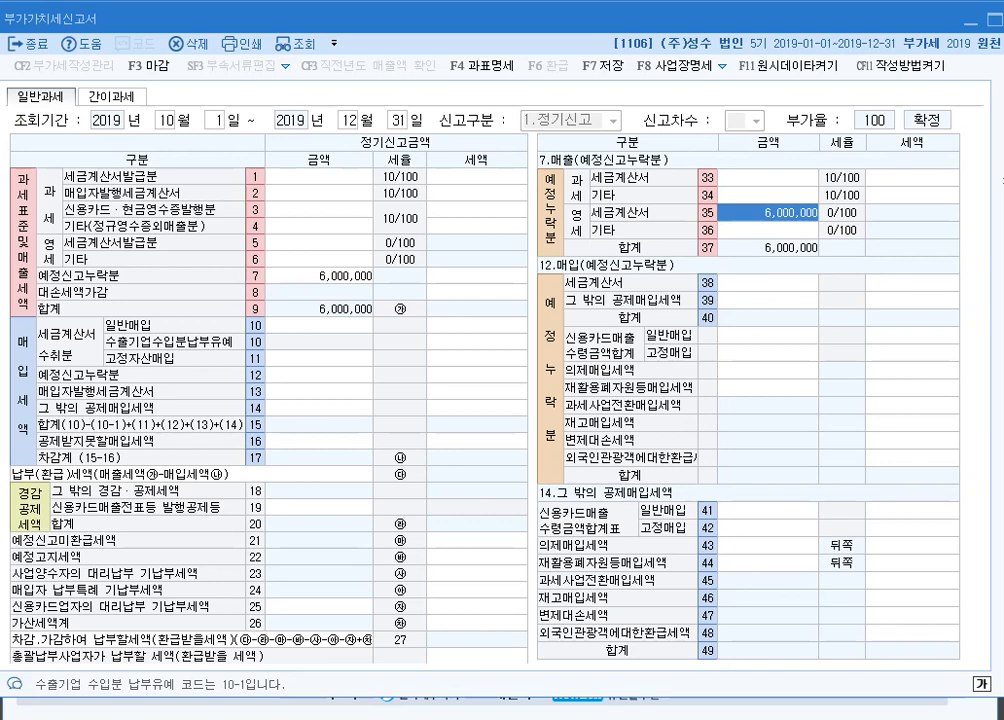
key("Up")
key("Up")
type("1")
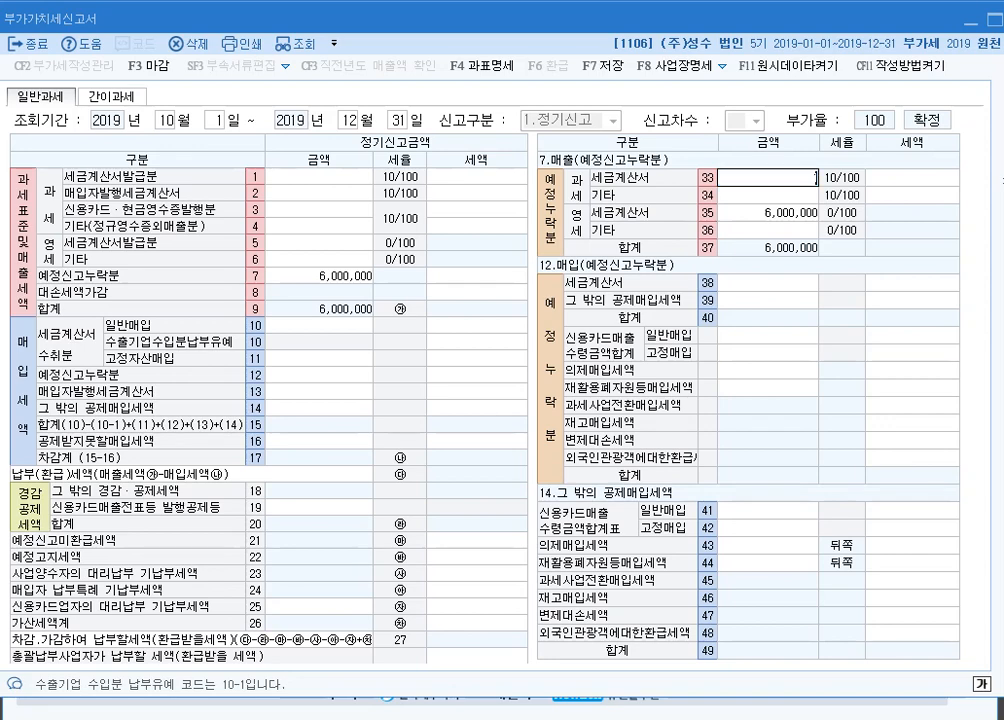
type("0,000,000")
key("Return")
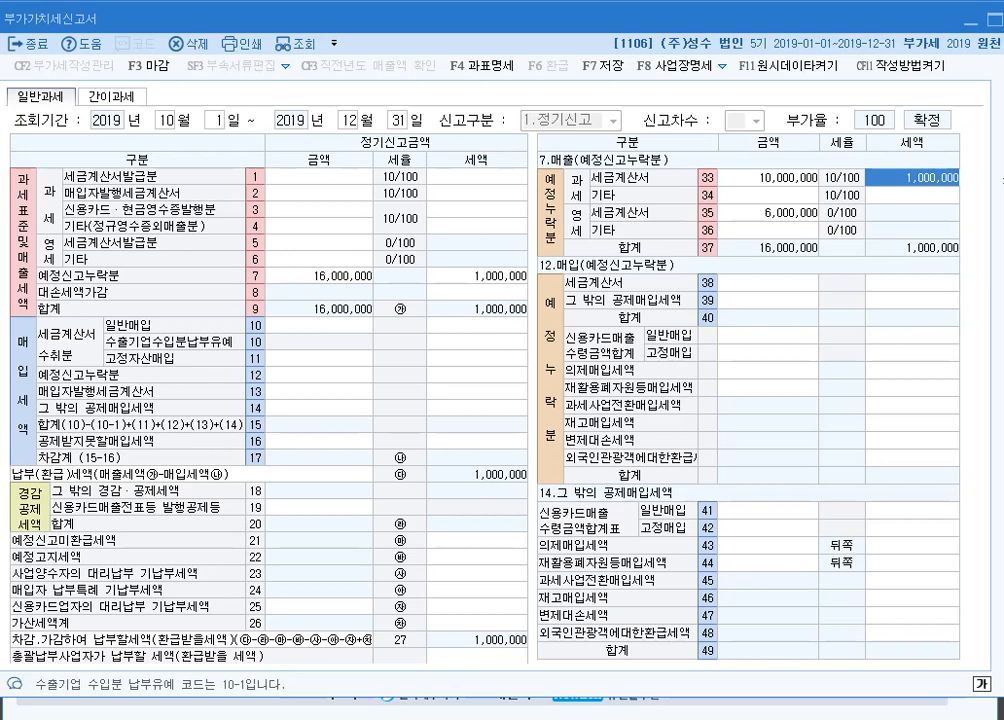
Enter 4,000,000 as the taxable other sales (과세 기타, row 34) omitted from the preliminary return.
key("Down")
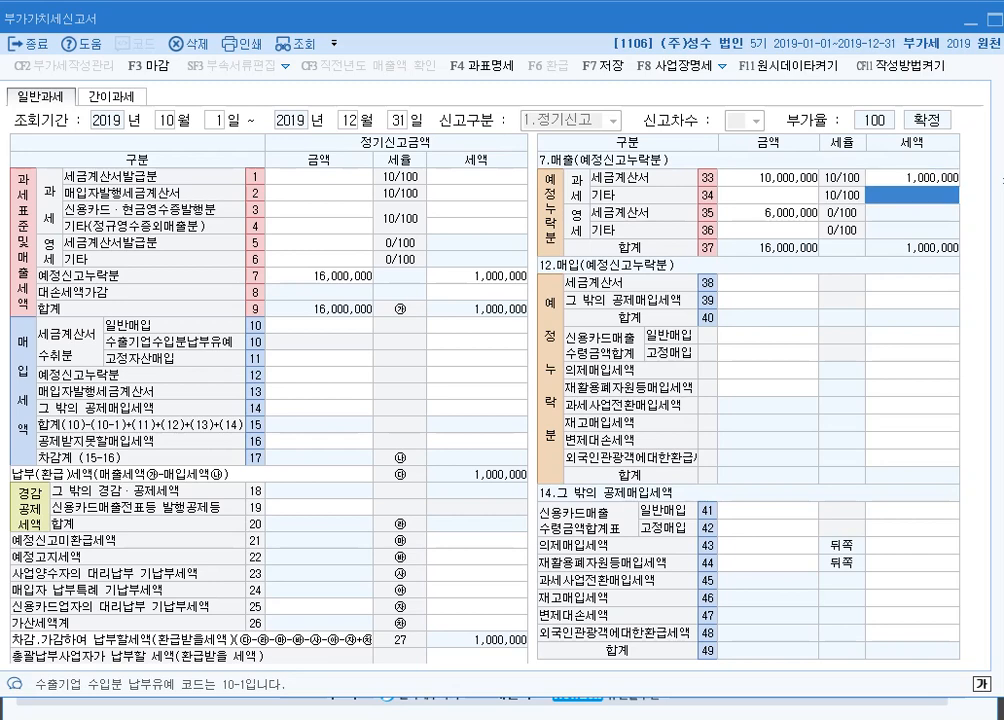
key("Left")
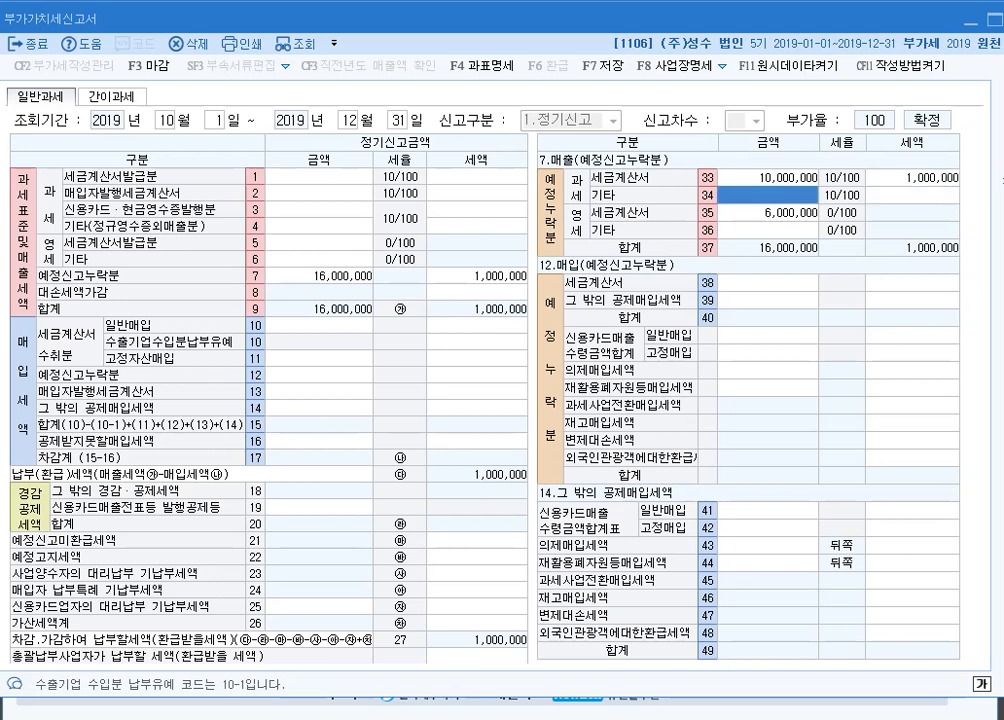
type("4000000")
key("Return")
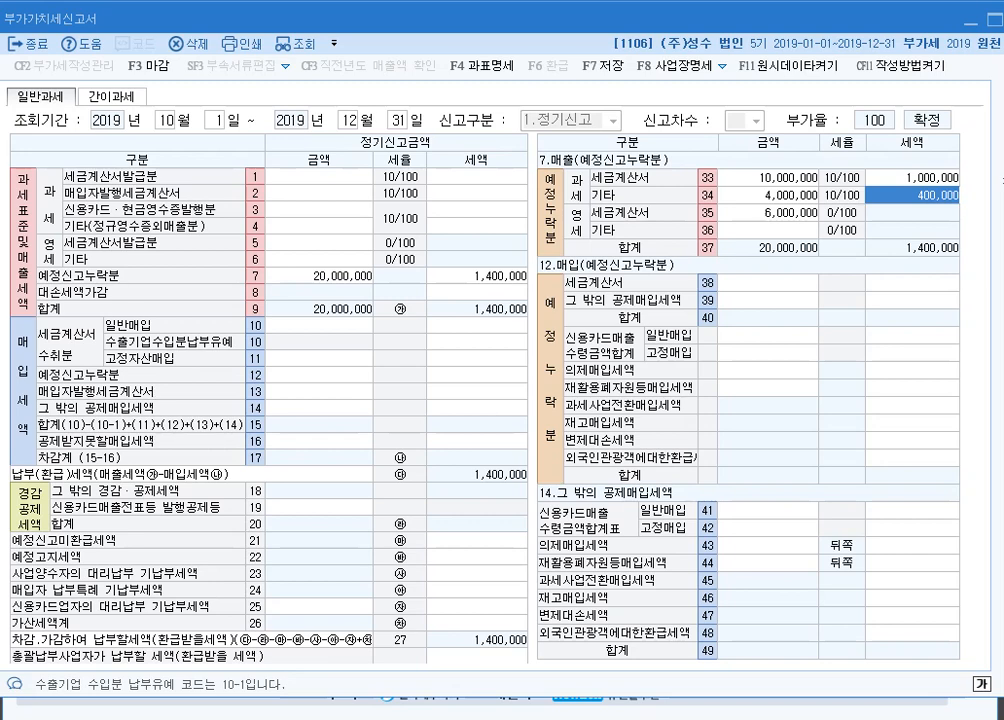
Enter the omitted tax invoice purchases (세금계산서, row 38) with an amount of 8,000,000 and tax of 800,000.
key("Return")
key("Return")
key("Return")
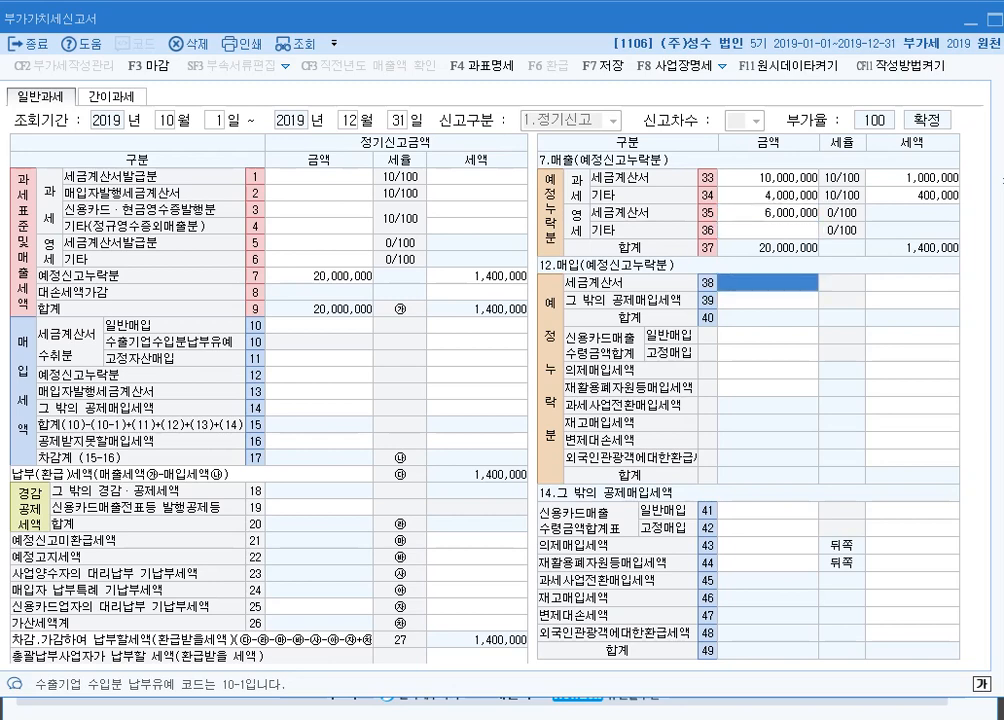
type("8000000")
key("Return")
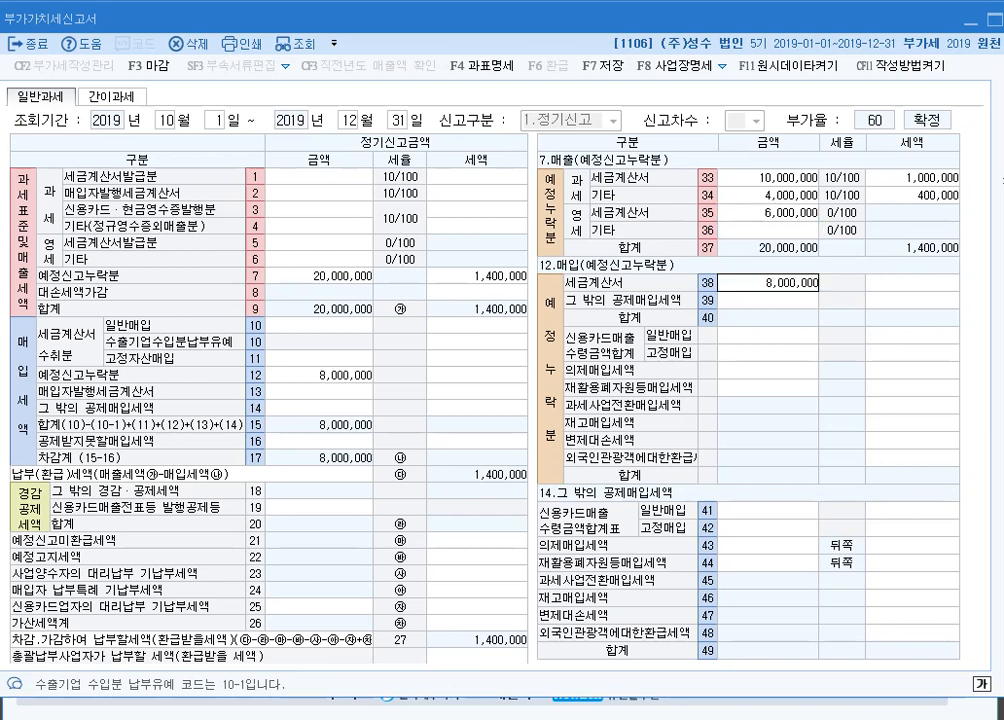
type("800,000")
key("Return")
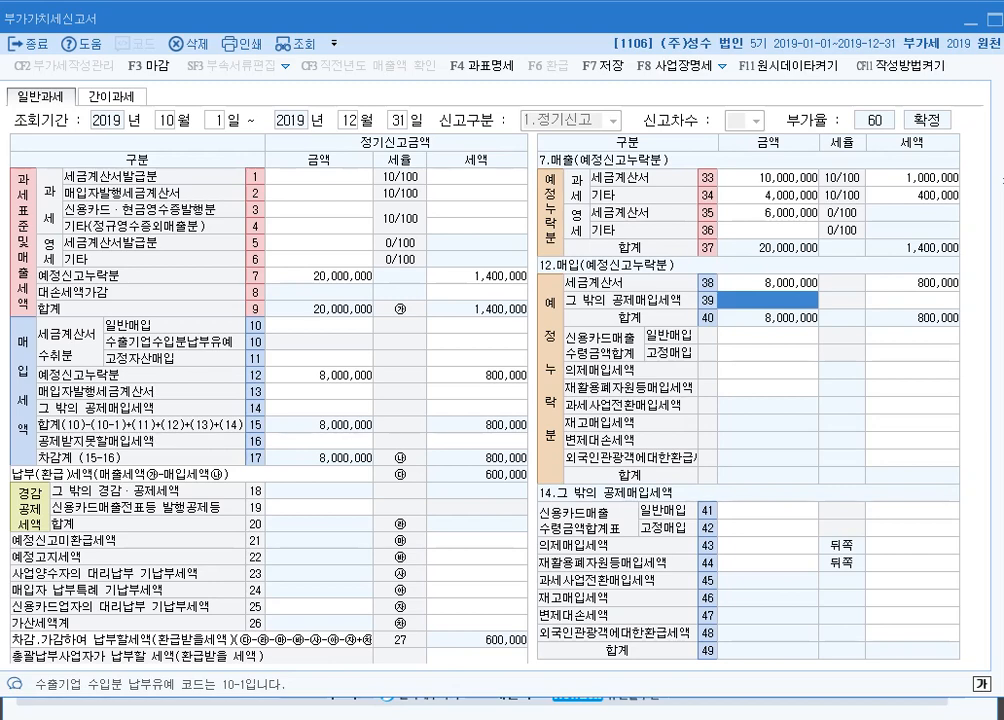
key("Up")
key("Right")
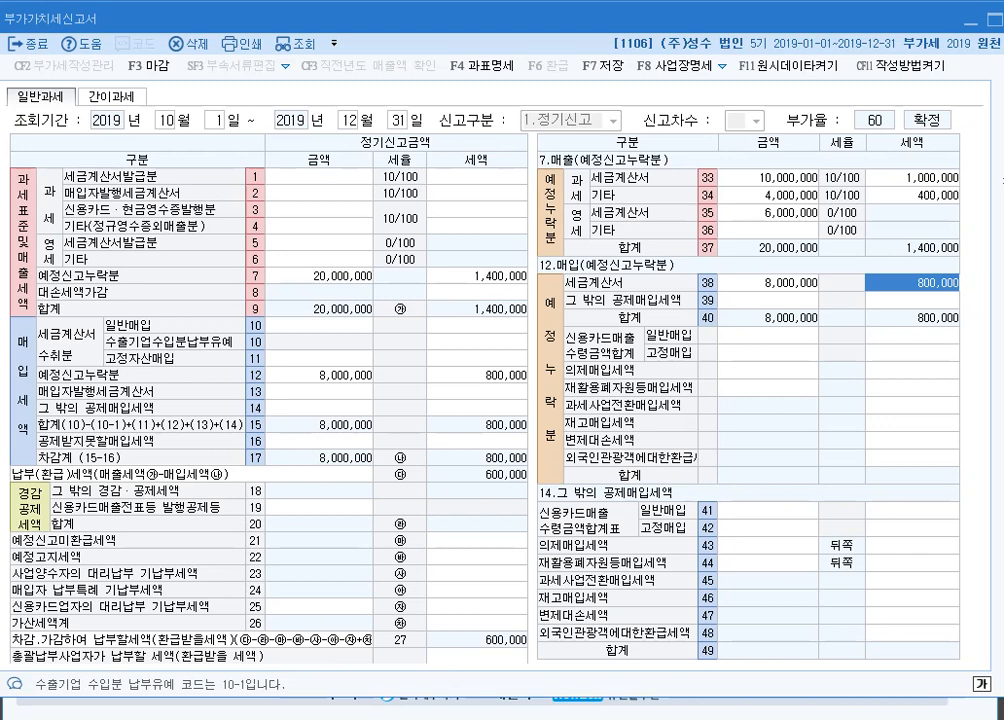
Enter the general under-reporting penalty (과소·초과환급(일반), row 71) with an amount of 600,000 and tax of 30,000.
left_click(477, 623)
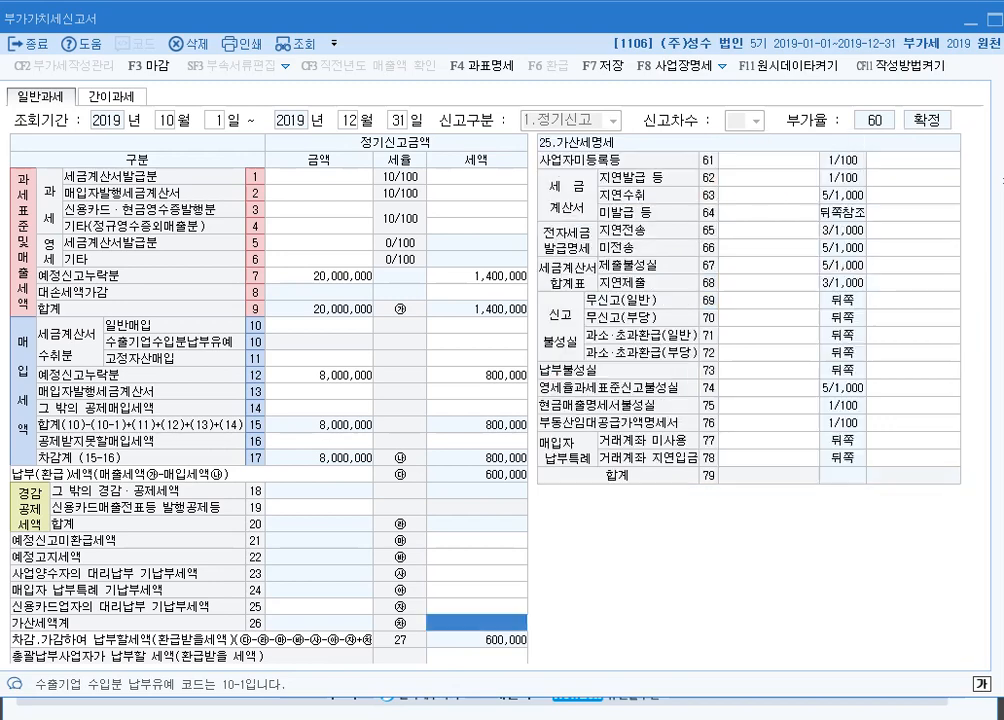
left_click(768, 335)
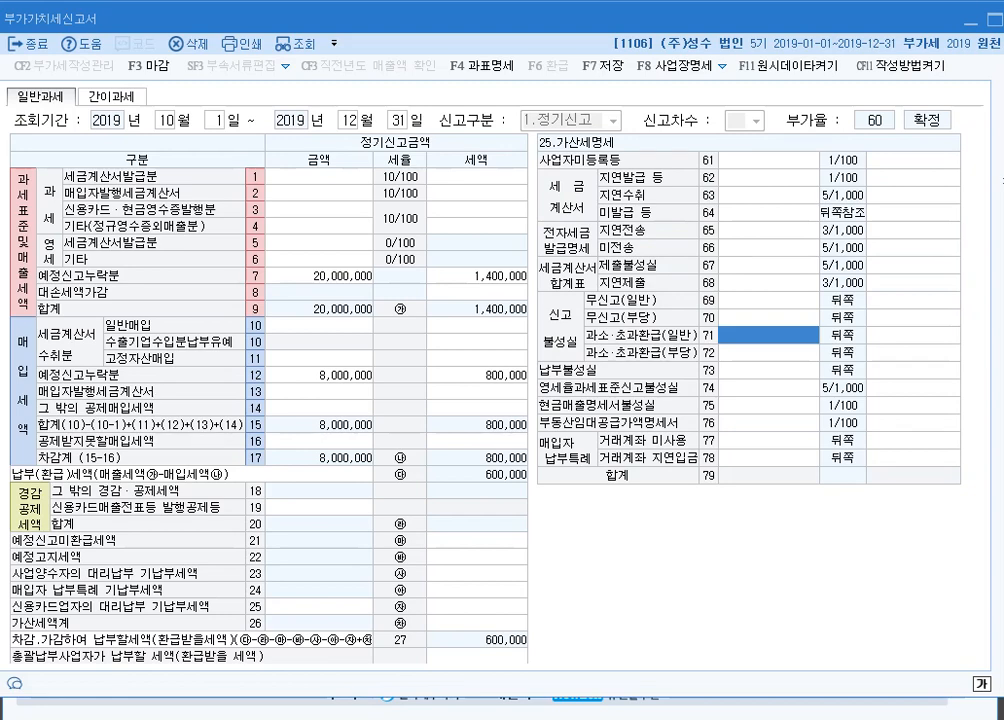
type("600000")
key("Return")
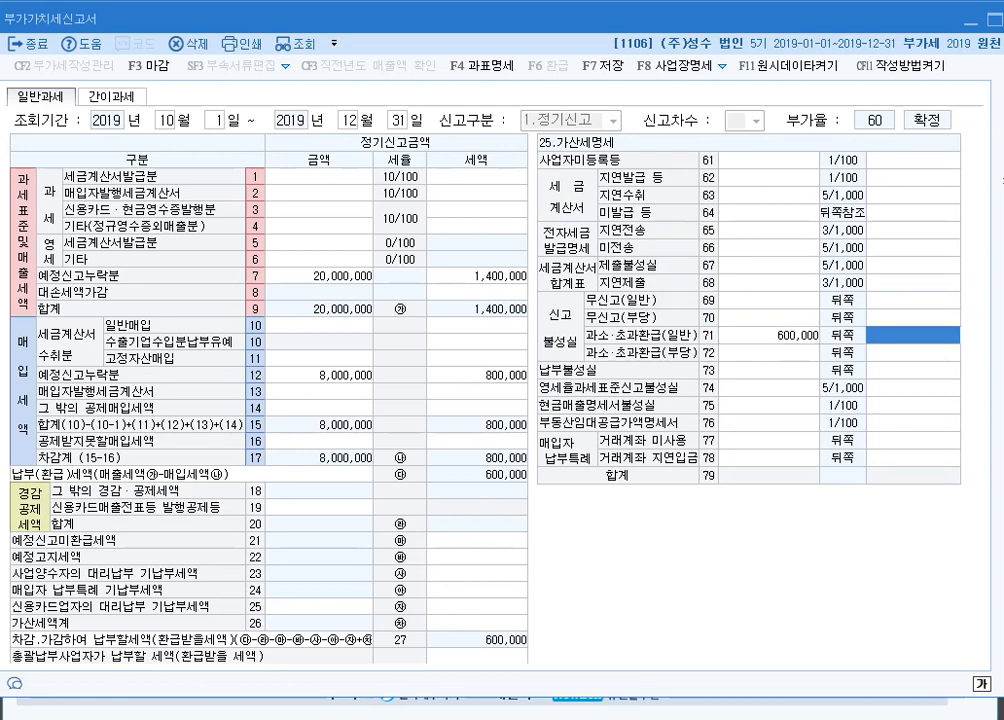
key("Return")
key("Down")
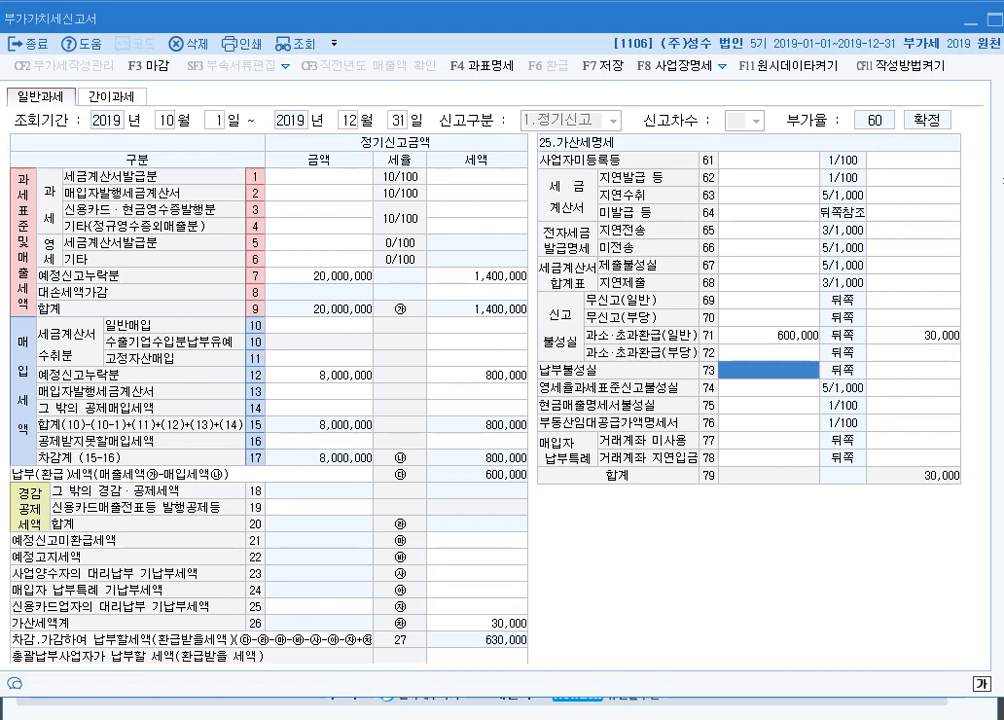
Enter 600,000 for the late payment penalty (납부불성실, row 73), with original due date 2019-10-25 and payment date 2020-01-25.
type("600,000")
key("Return")
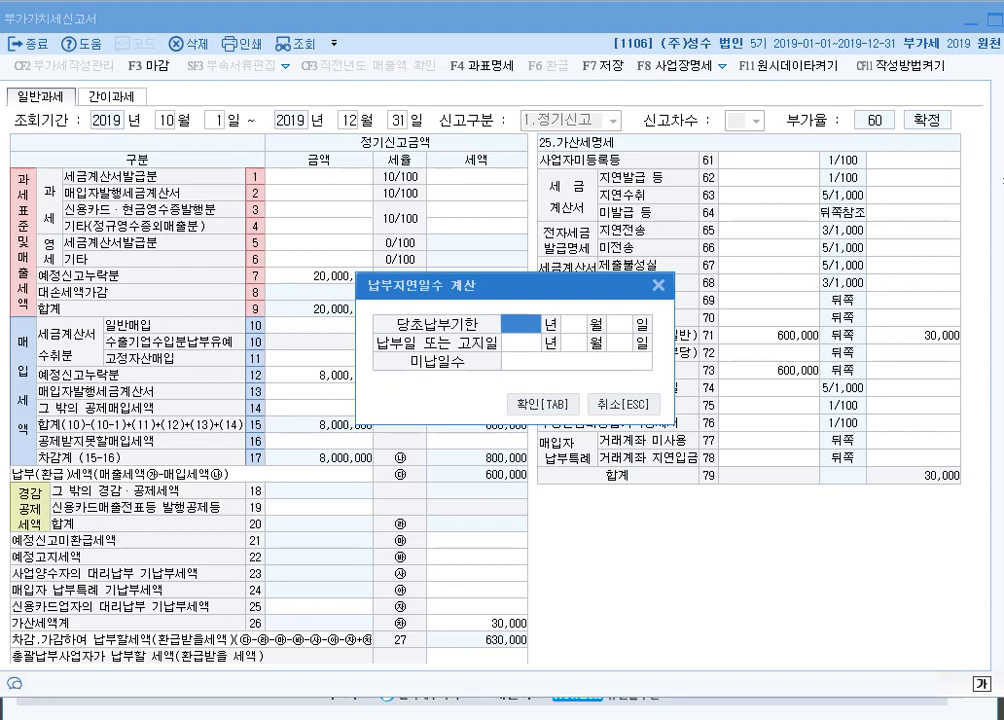
type("2019 년 1")
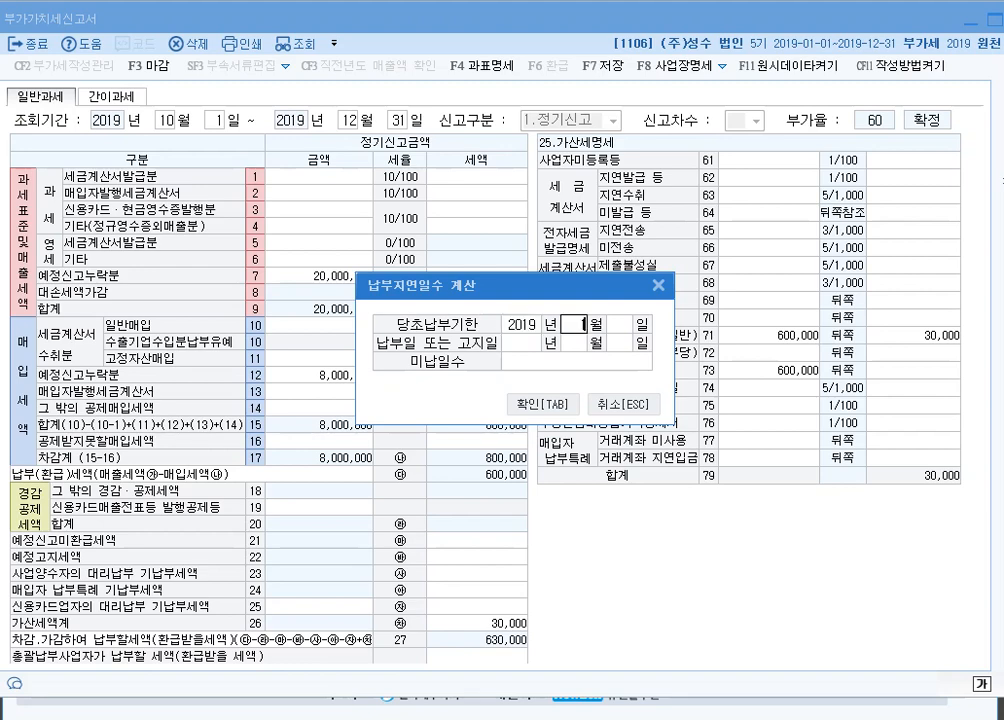
type("0 월 25 일 201")
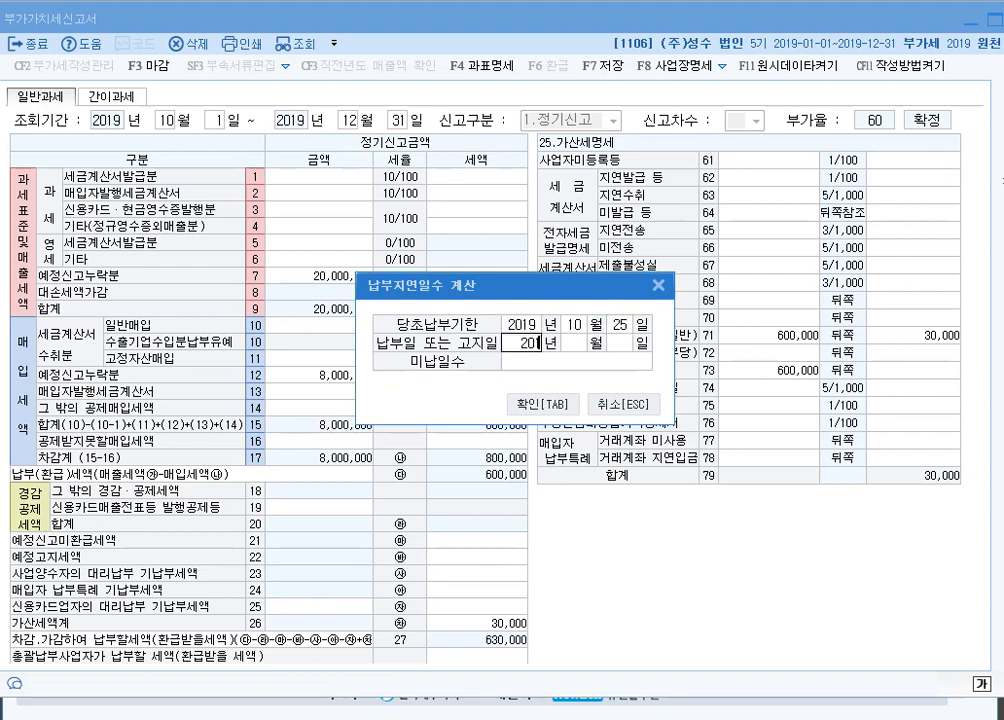
type("9 년 12")
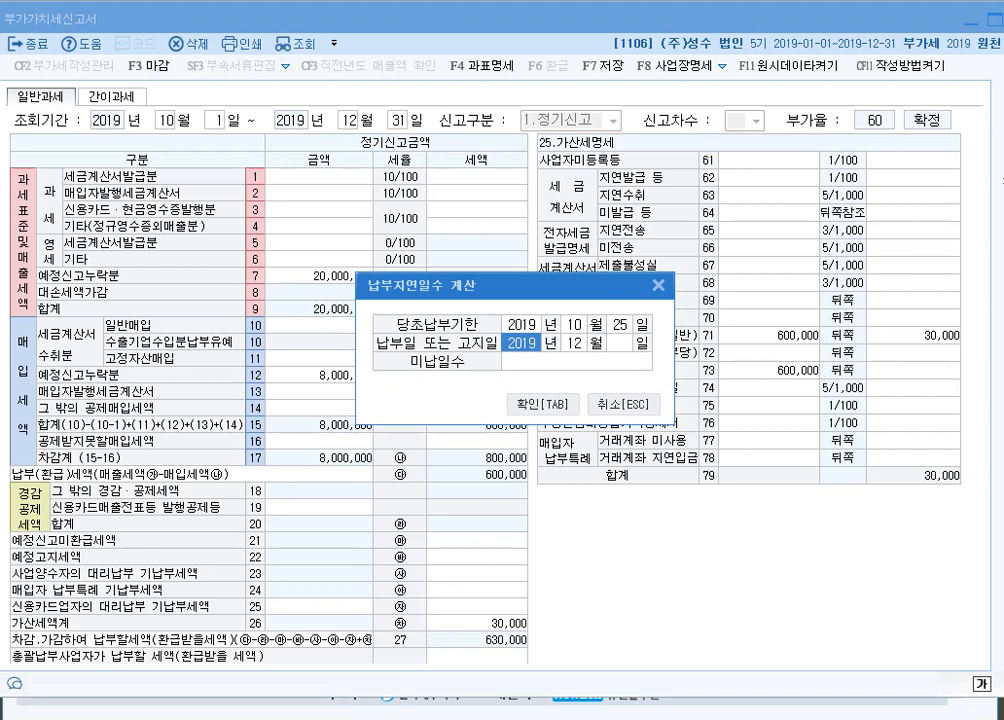
type("2020 년 ")
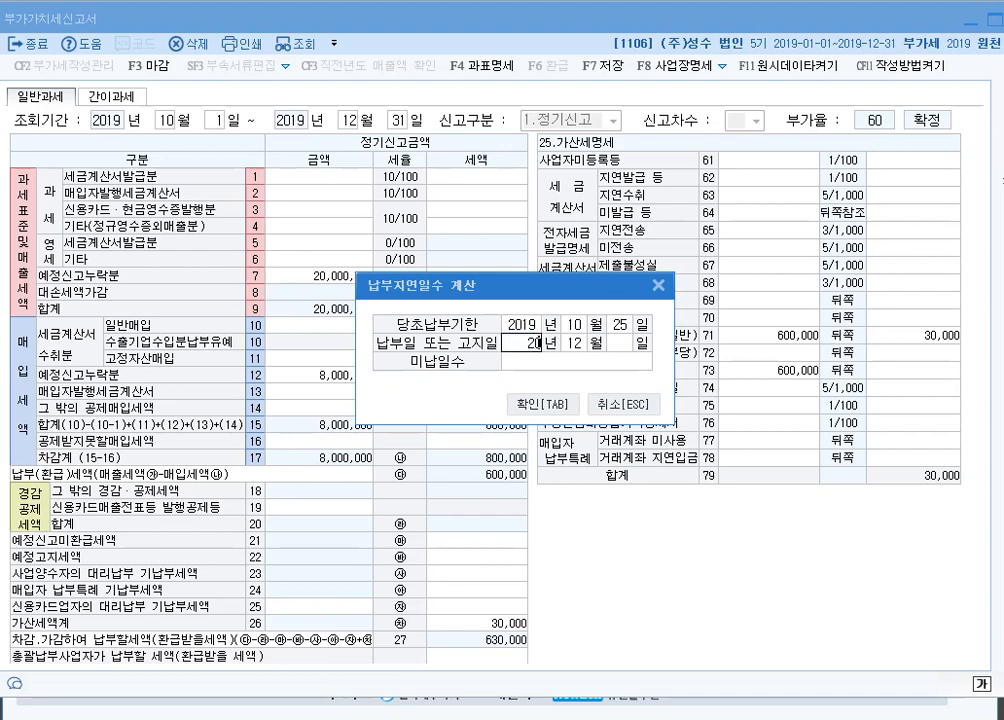
type("1")
key("Return")
type("25")
key("Up")
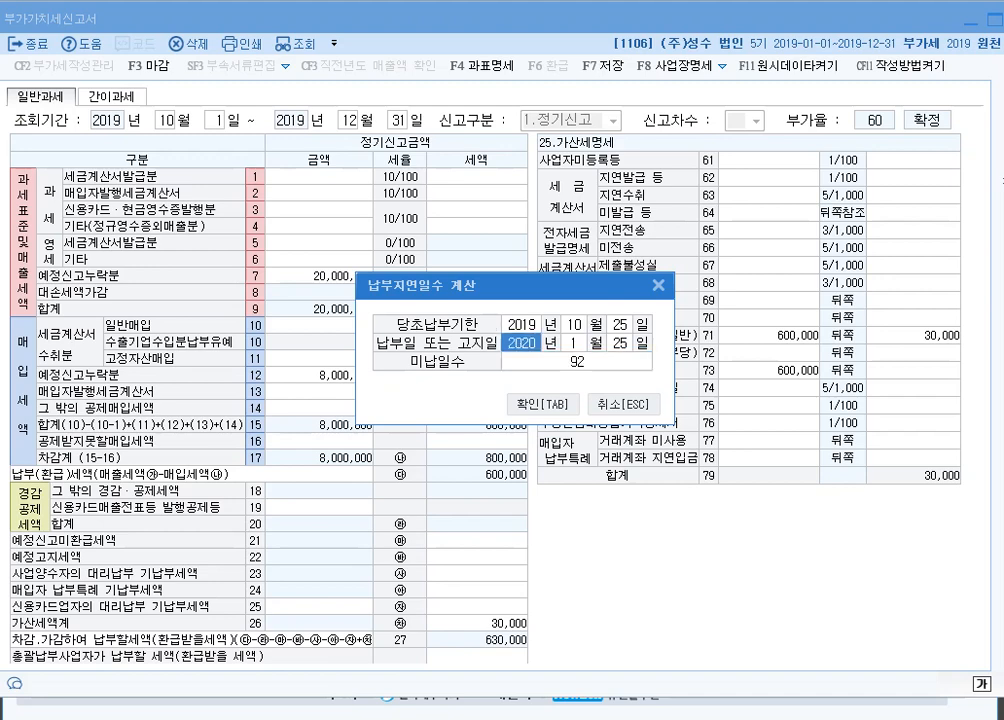
Change the original payment due date (당초납부기한) to the 27th and apply the late-payment day calculation.
key("Up")
key("Right")
key("Right")
type("27")
key("Tab")
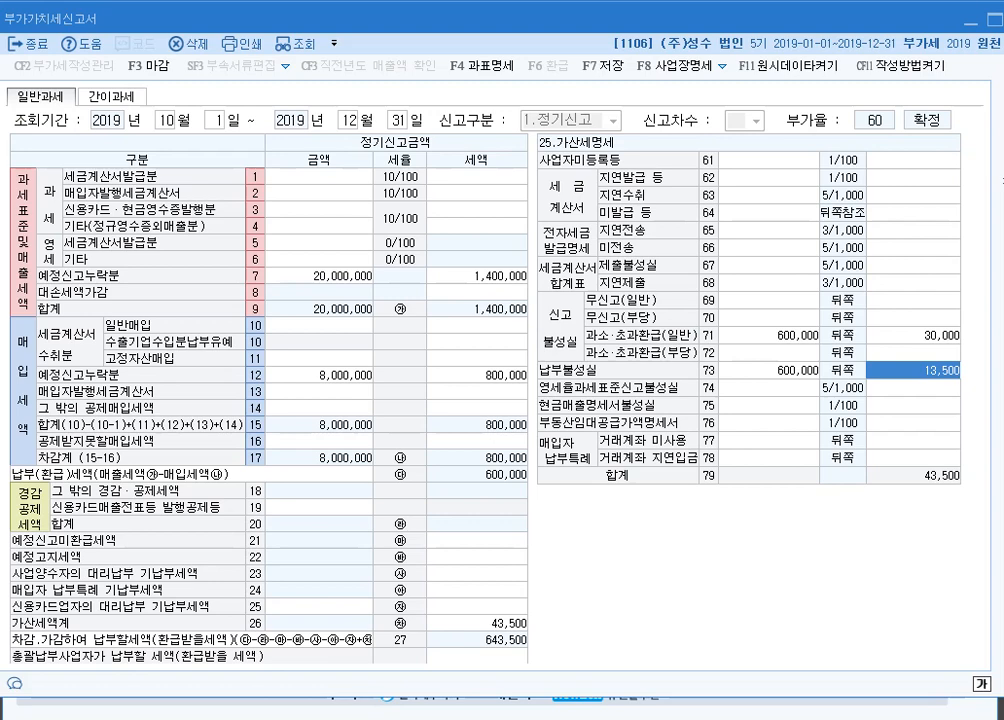
Enter the zero-rate tax base under-reporting penalty (영세율과세표준신고불성실, row 74) with an amount of 6,000,000 and tax of 15,000.
key("Return")
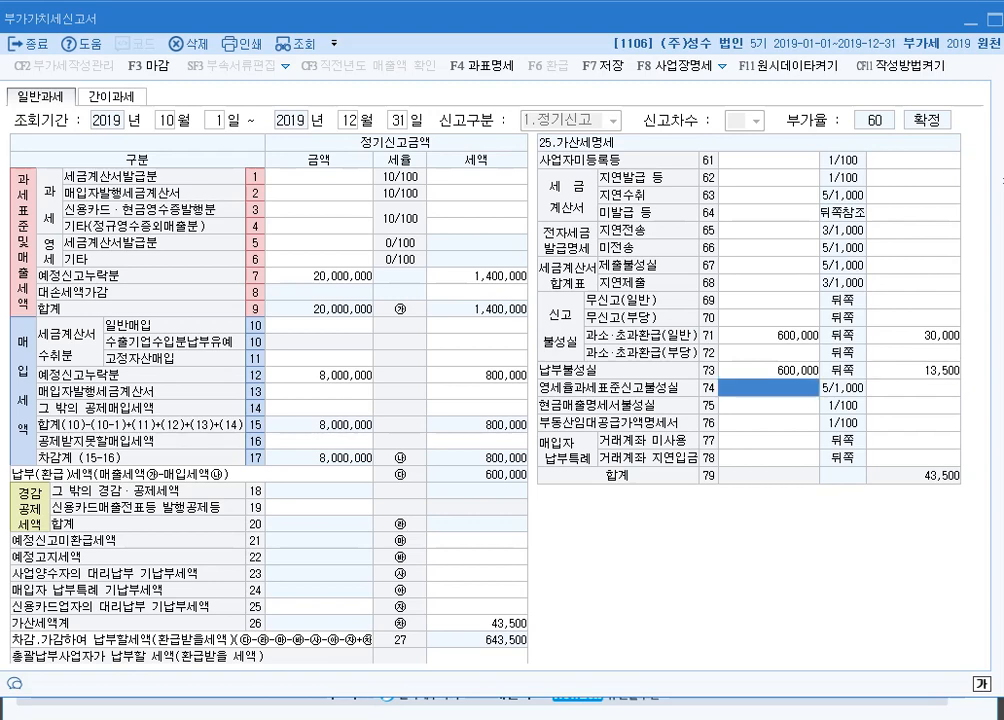
type("6000000")
key("Return")
type("150000")
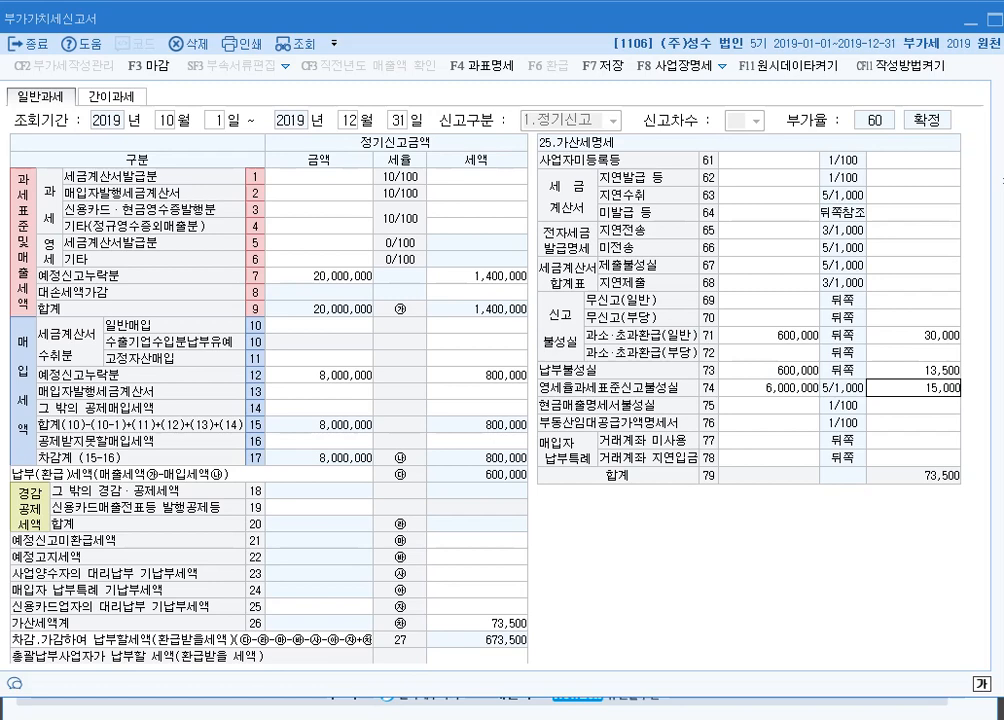
key("Return")
Enter 8,000,000 as the amount for the late-received tax invoice penalty (지연수취, row 63).
key("Up")
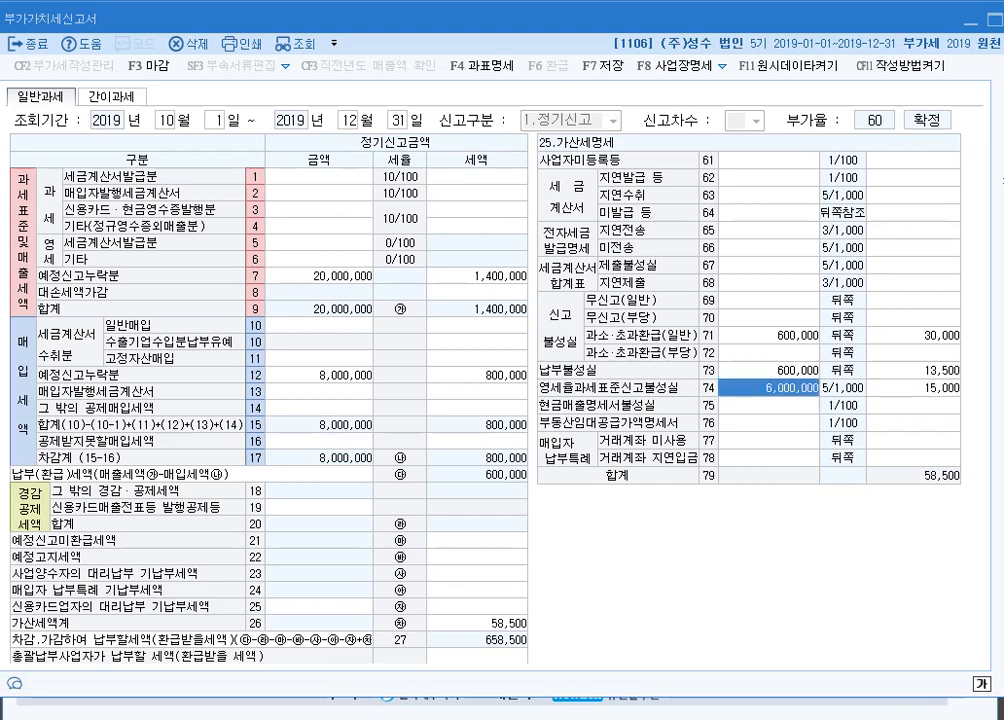
key("Up")
key("Up")
key("Up")
key("Up")
key("Up")
key("Up")
key("Up")
key("Up")
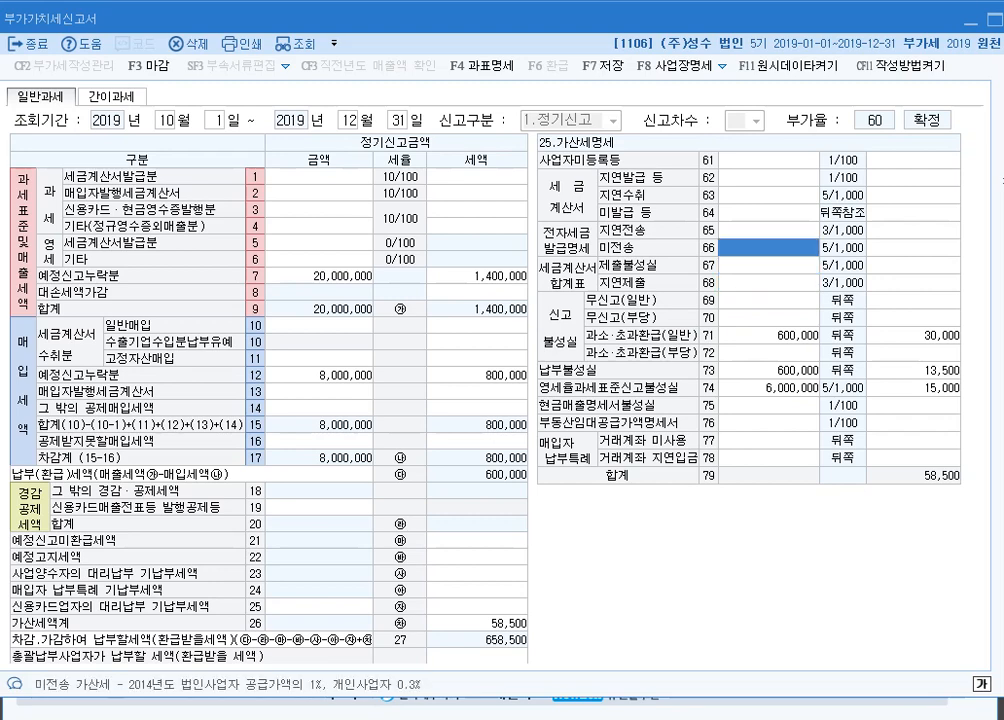
key("Up")
key("Up")
key("Up")
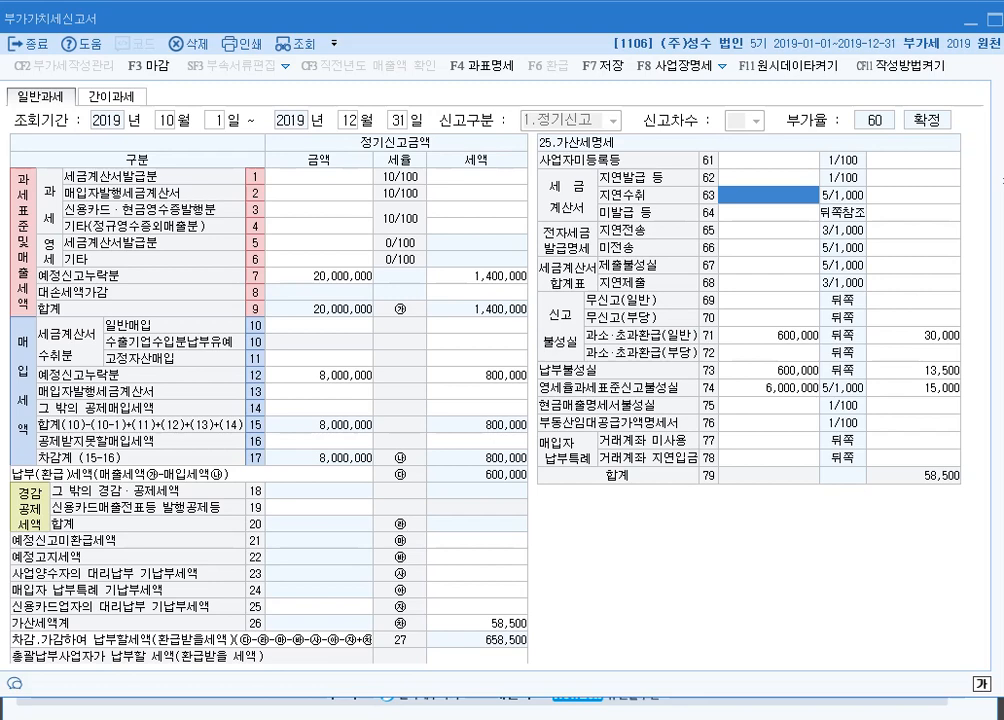
type("8,000,000")
key("Return")
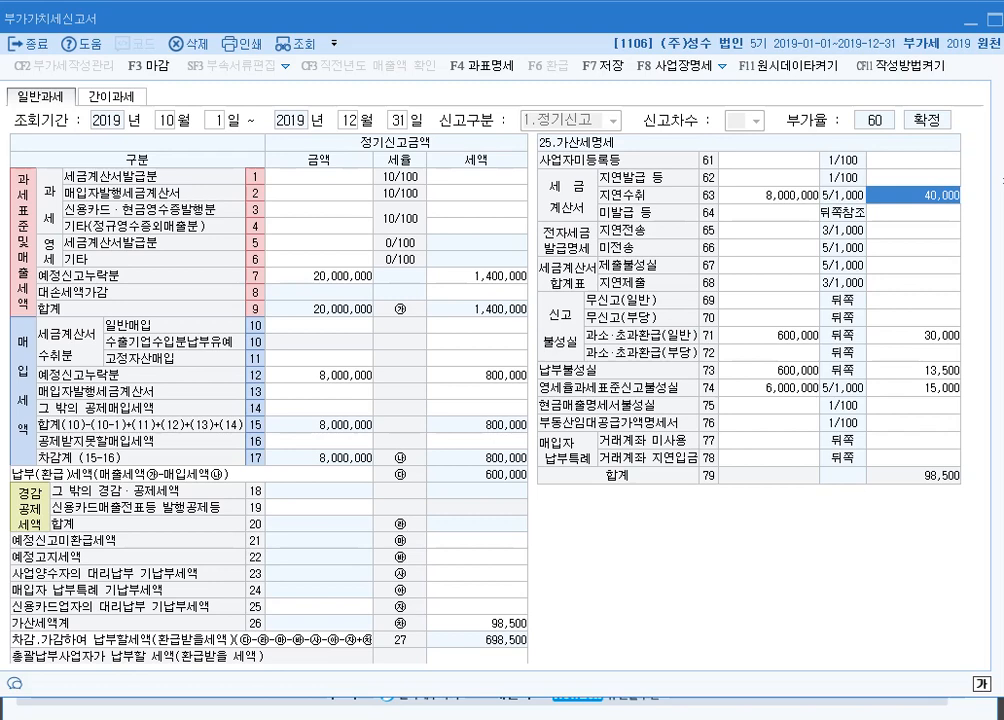
Save and close the VAT return, and change the working company to 3005.
key("Escape")
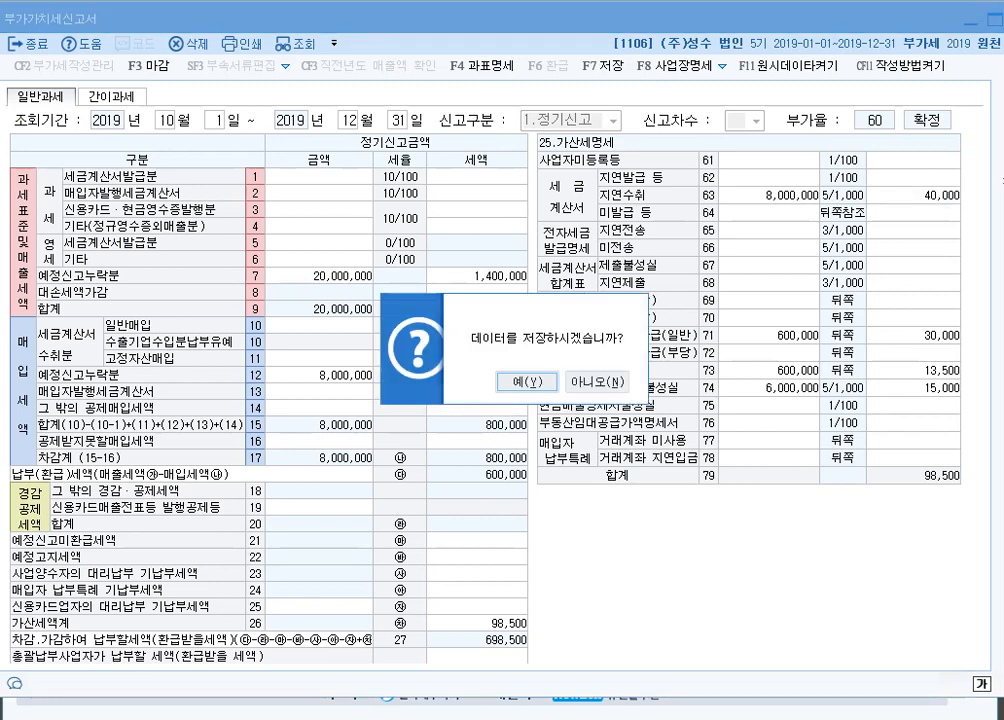
key("Return")
key("Return")
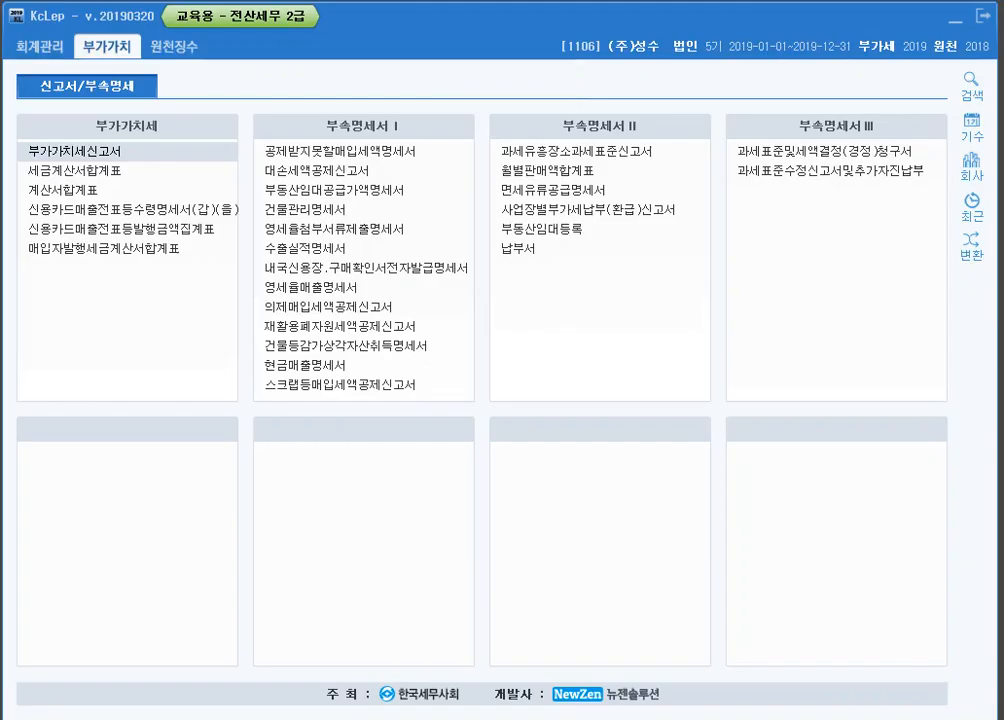
type("3005")
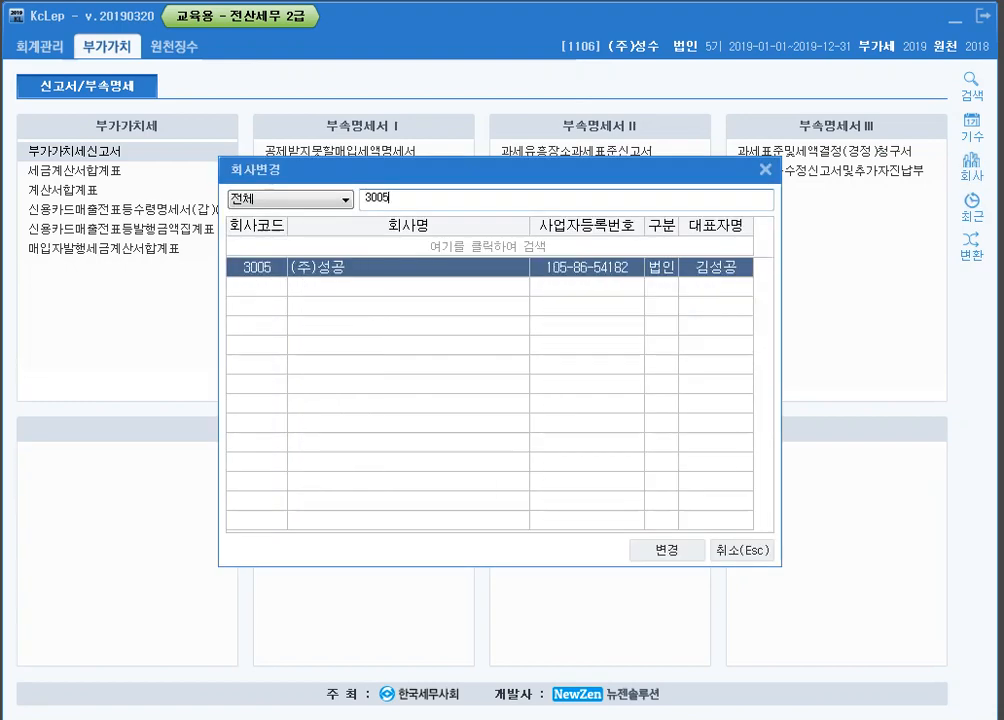
key("Return")
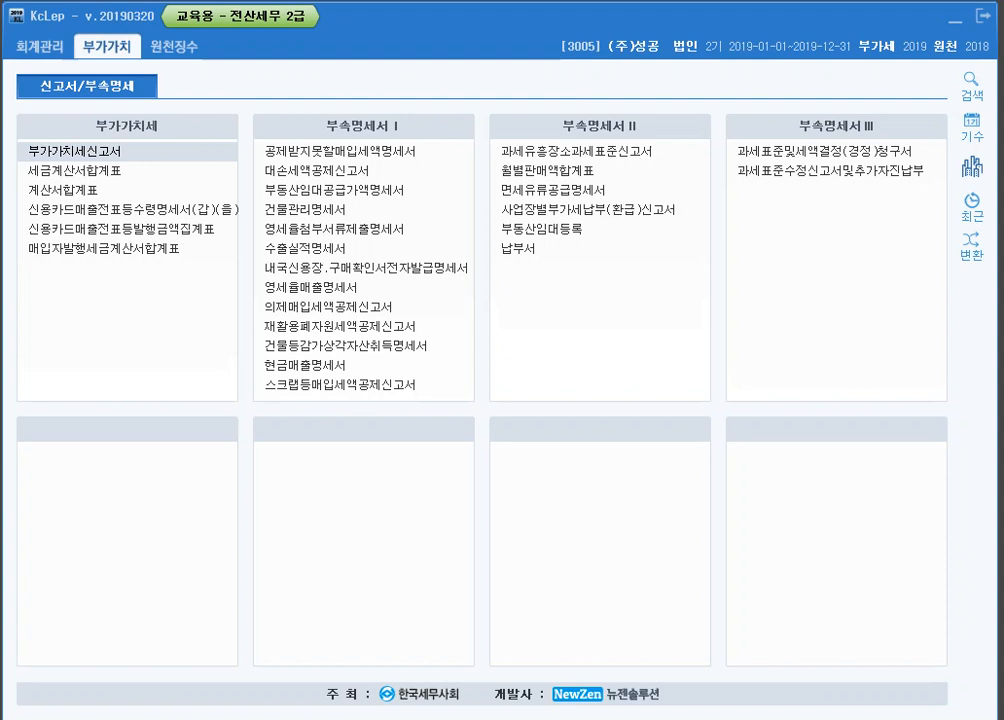
Open purchase and sales voucher entry (매입매출전표입력) for November 2, 2019.
left_click(38, 46)
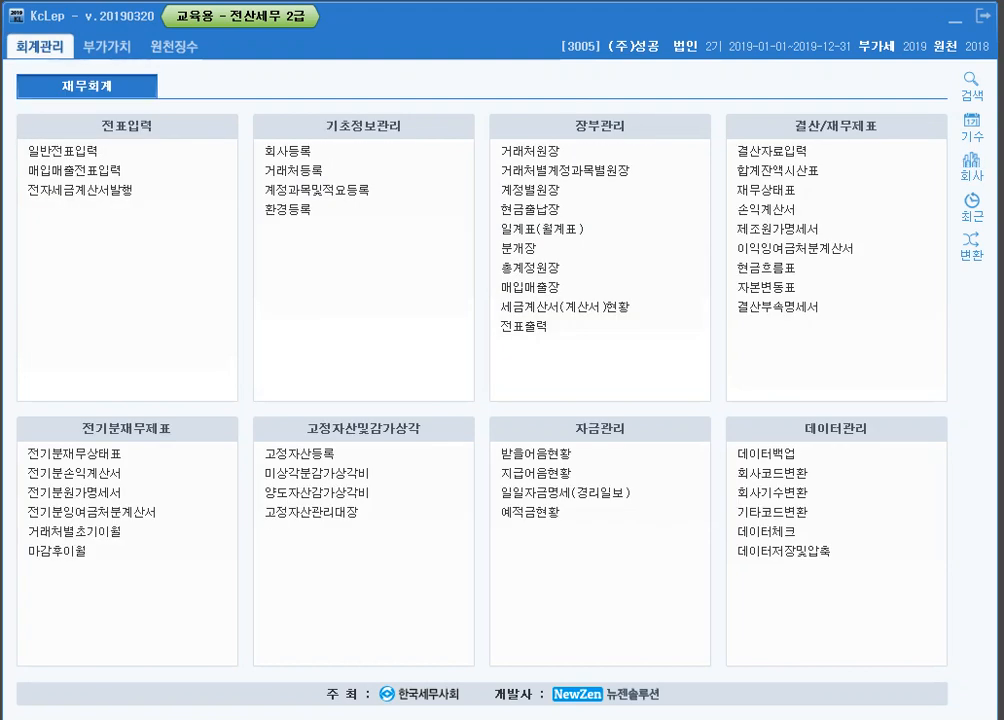
left_click(75, 171)
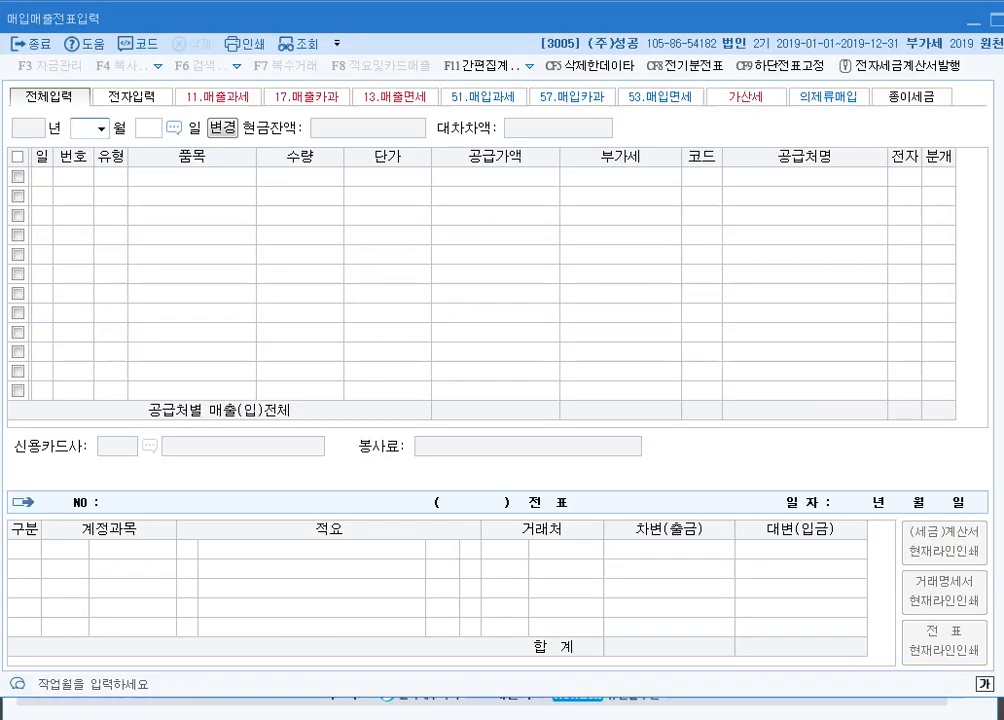
type("11")
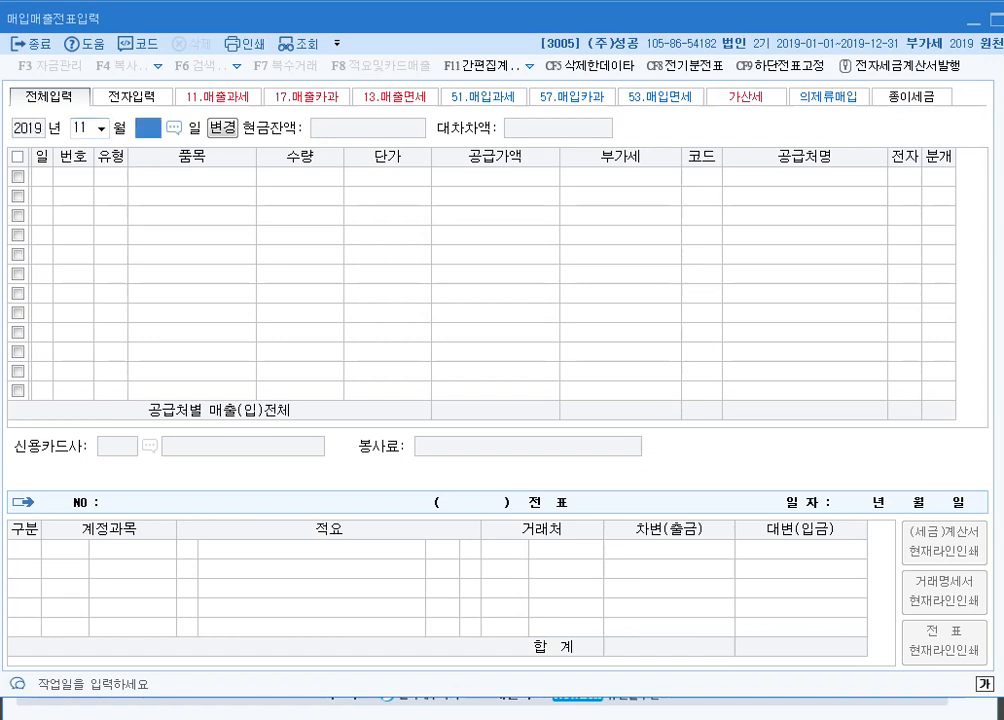
type("3")
key("Return")
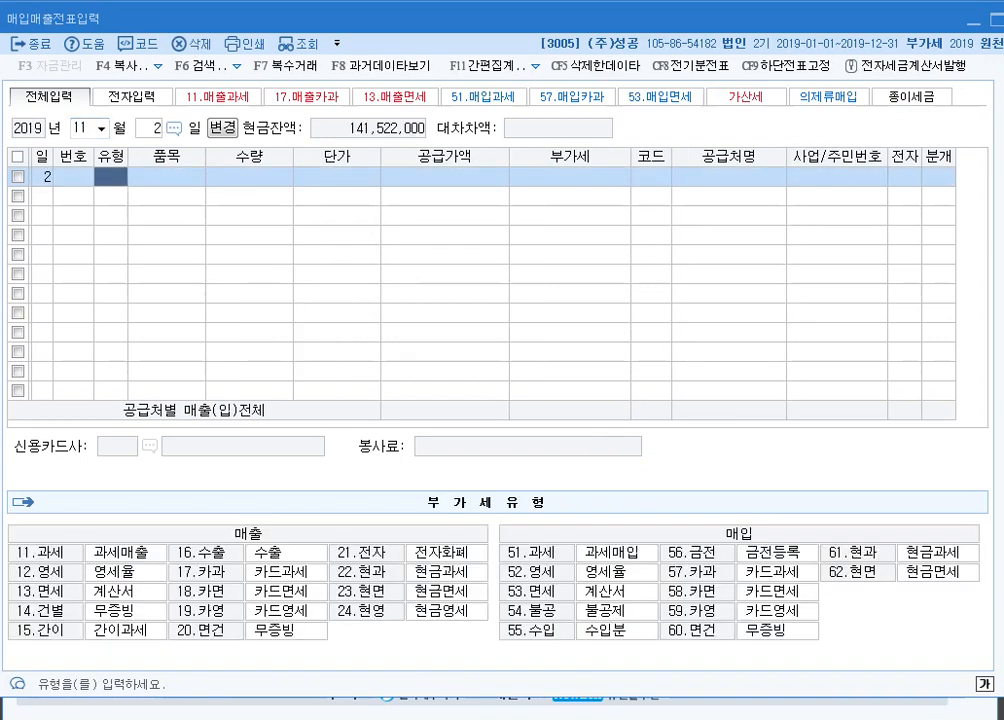
Add a taxable sale (11.과세) for the item 제품 with a supply value of 20,000,000.
type("11")
key("Return")
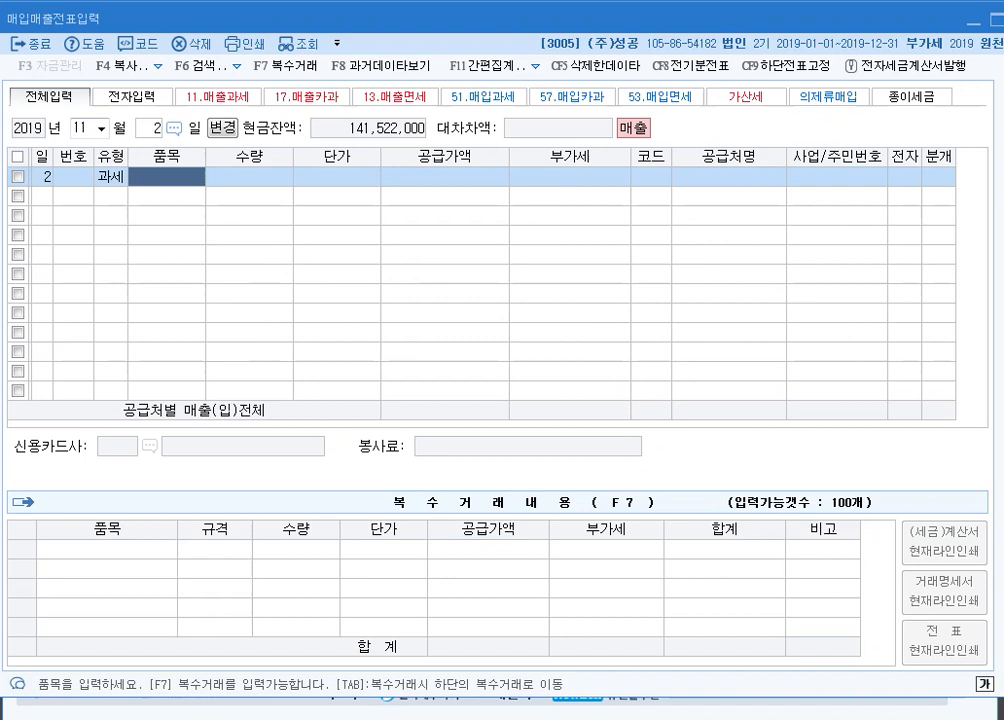
type("제품")
key("Return")
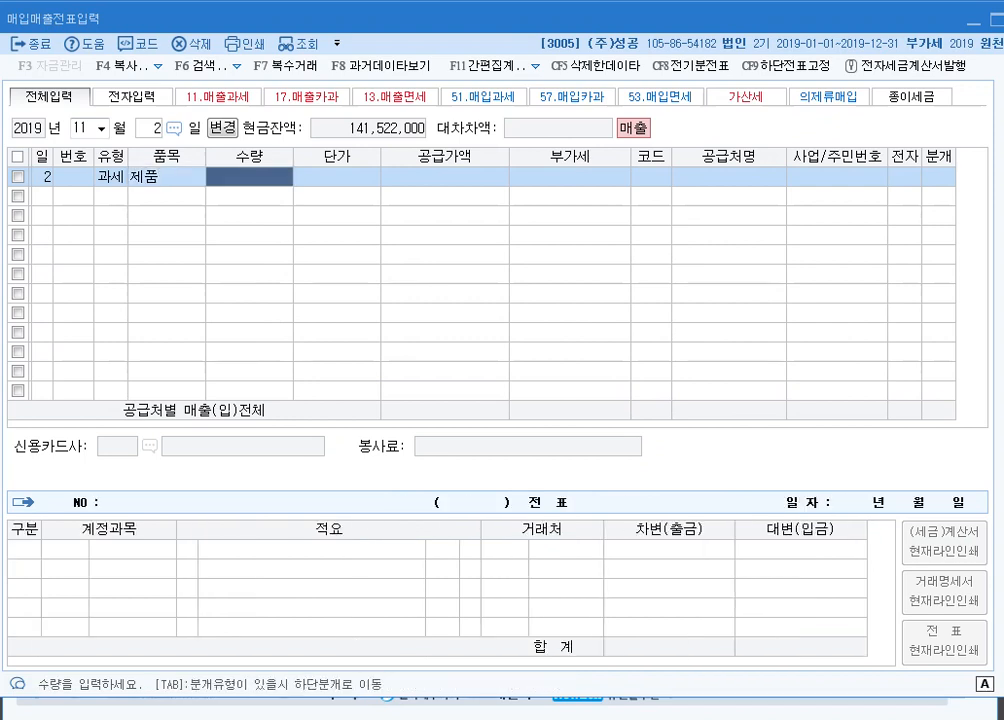
key("Return")
key("Return")
type("20000000")
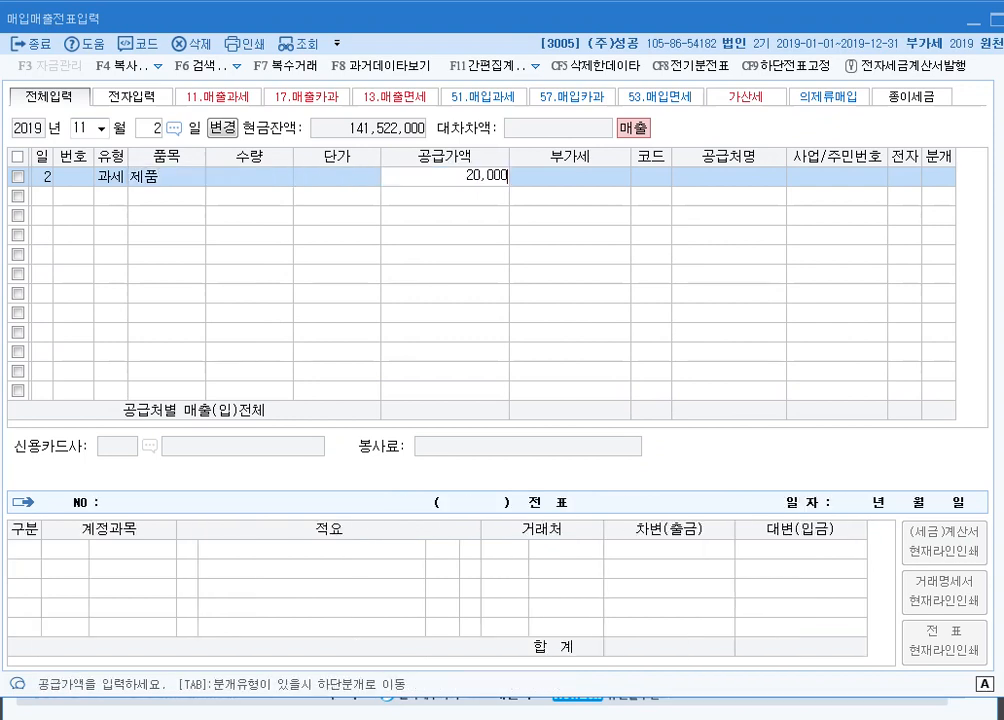
key("Return")
type("1")
key("Return")
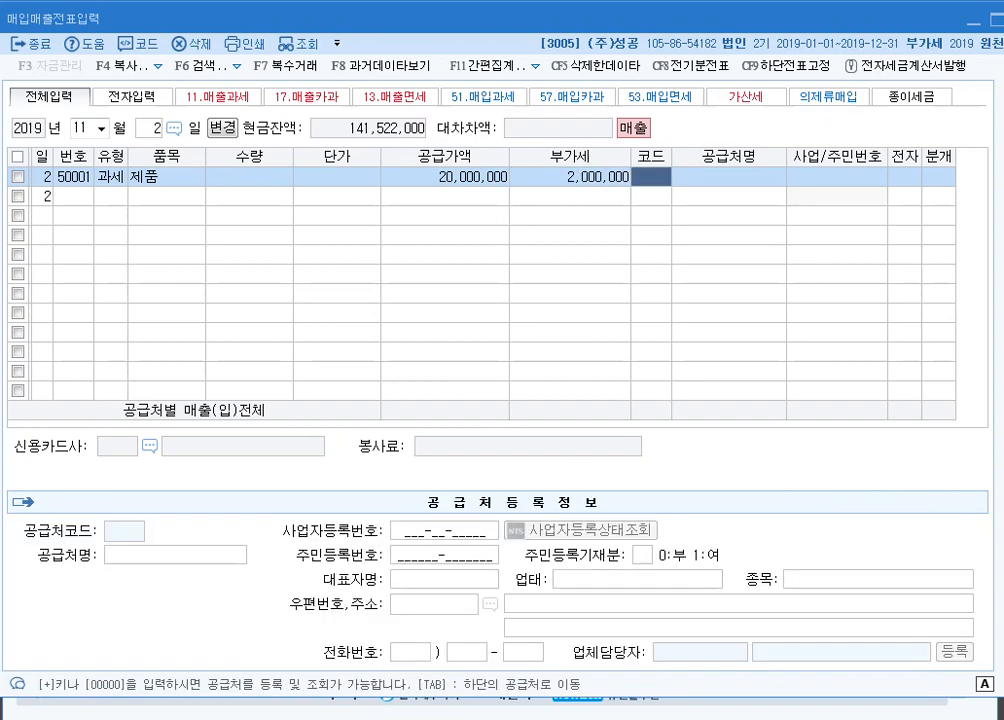
Assign (주)마포기업 to the sale, mark it as electronic, and journalize it on credit (외상) with account 404 제품매출.
type("마포")
key("Return")
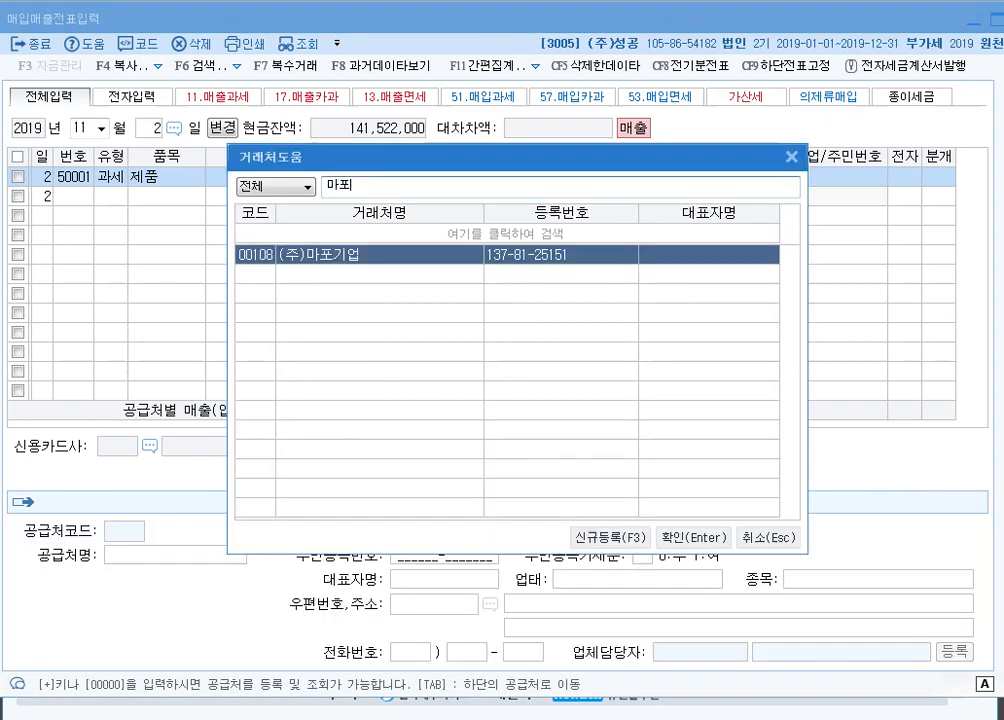
key("Return")
key("Return")
type("1")
type("2")
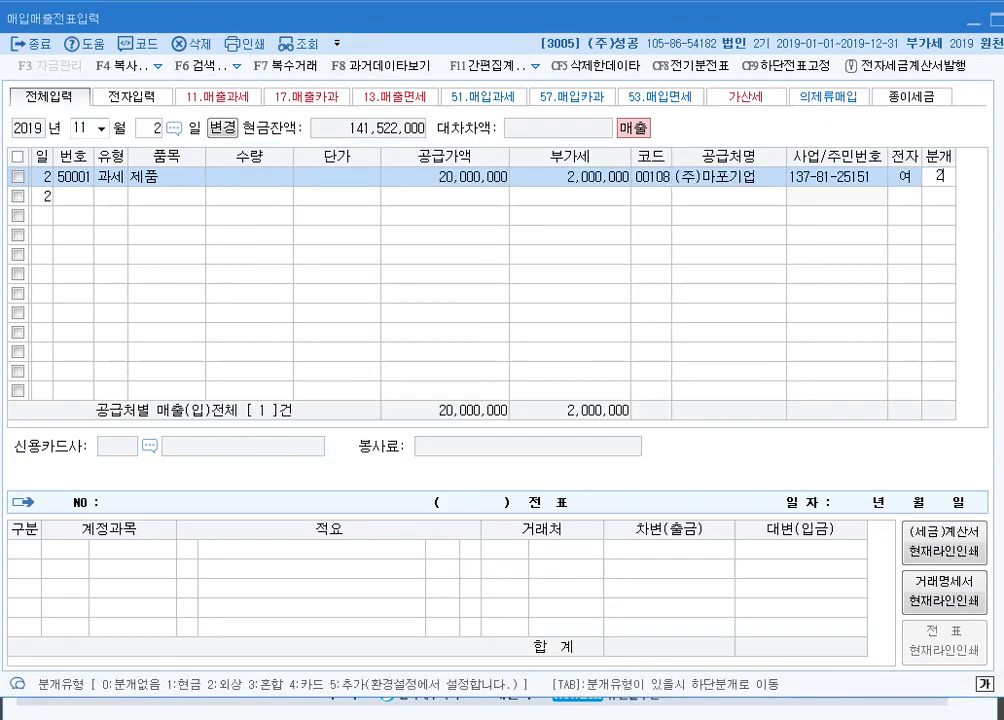
key("Return")
type("404")
key("Return")
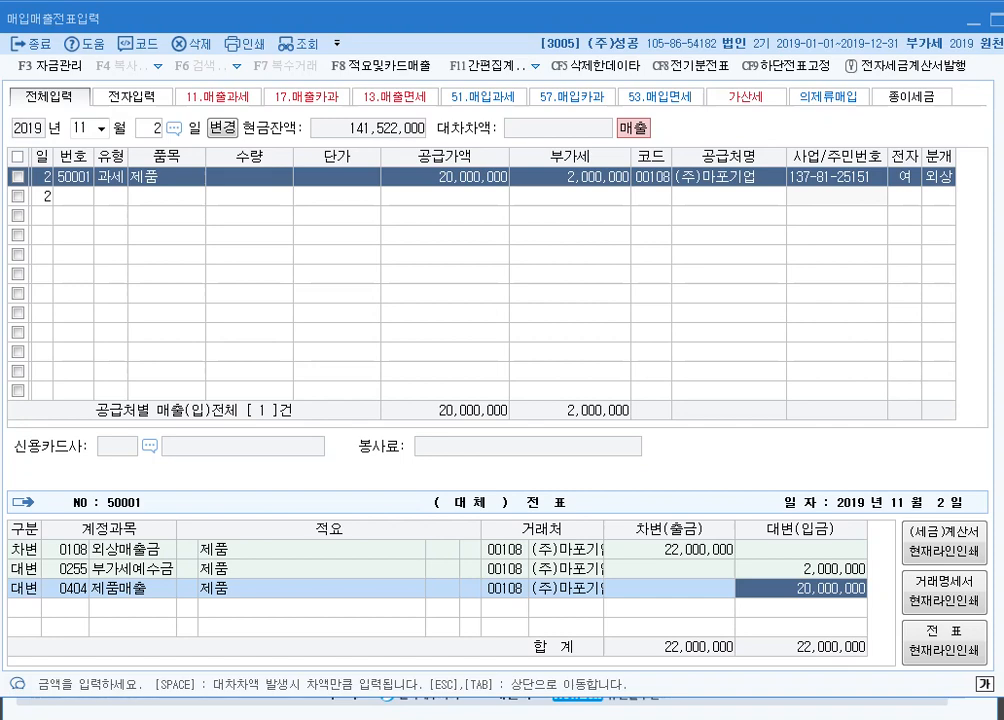
Set the voucher date to November 9 and begin a taxable purchase entry (51.과세).
left_click(149, 128)
type("9")
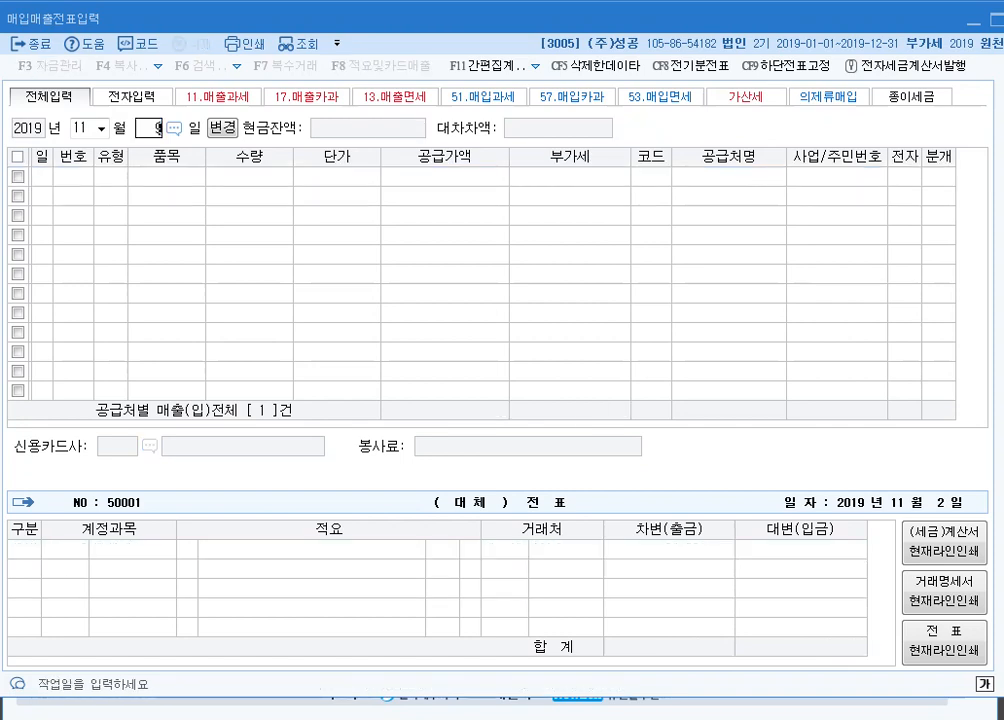
key("Return")
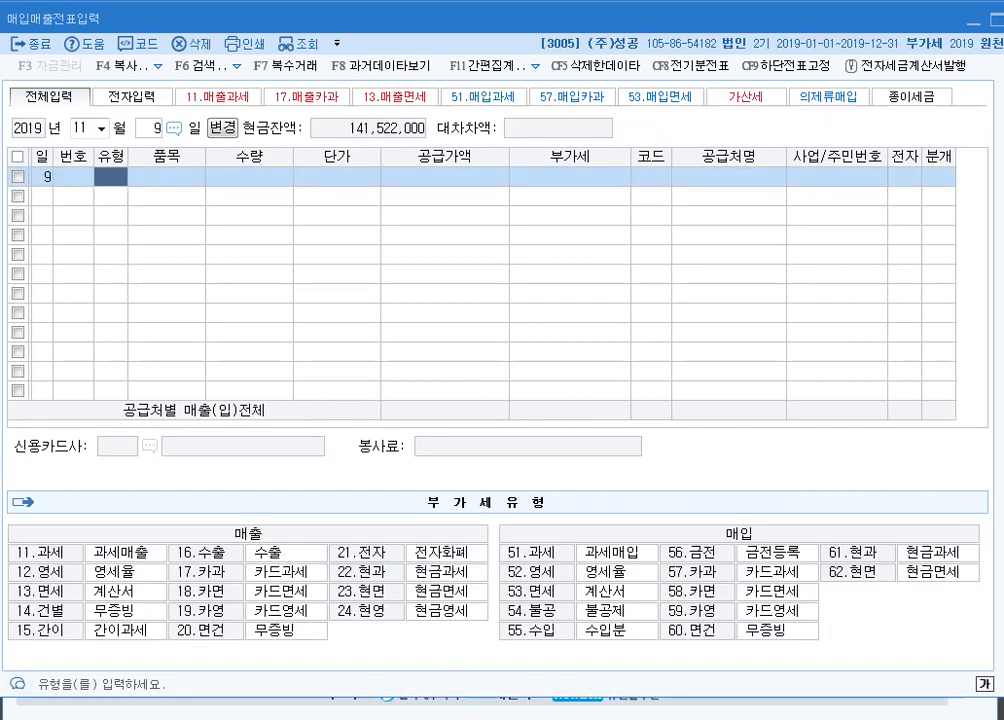
type("51")
key("Return")
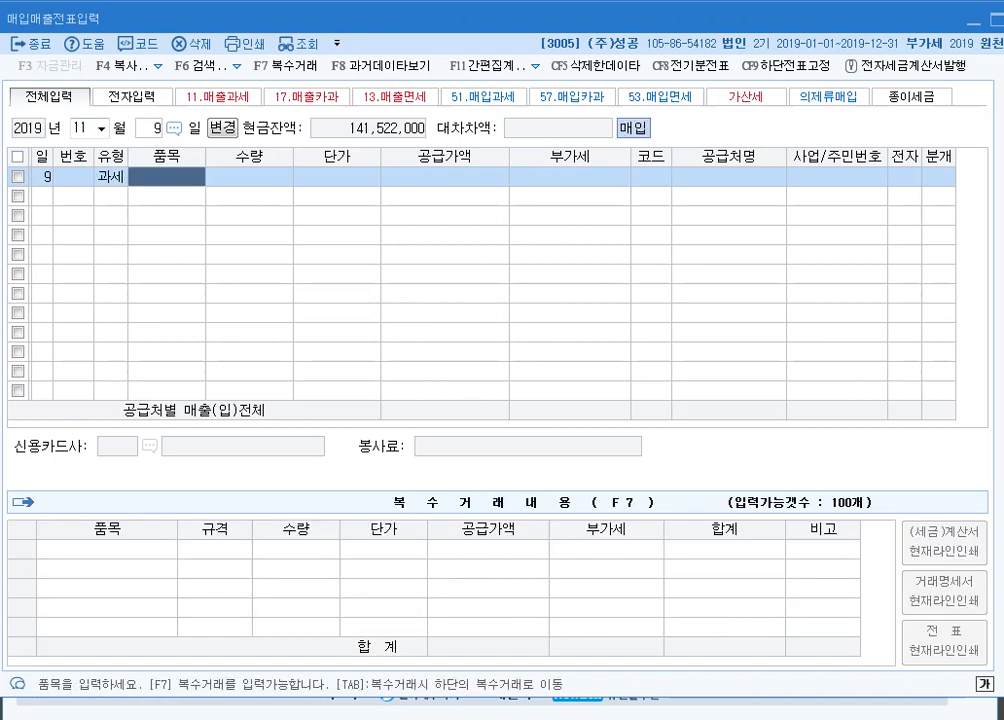
Enter the purchased item as 원재료 with a supply value of 7,000,000.
type("원재료")
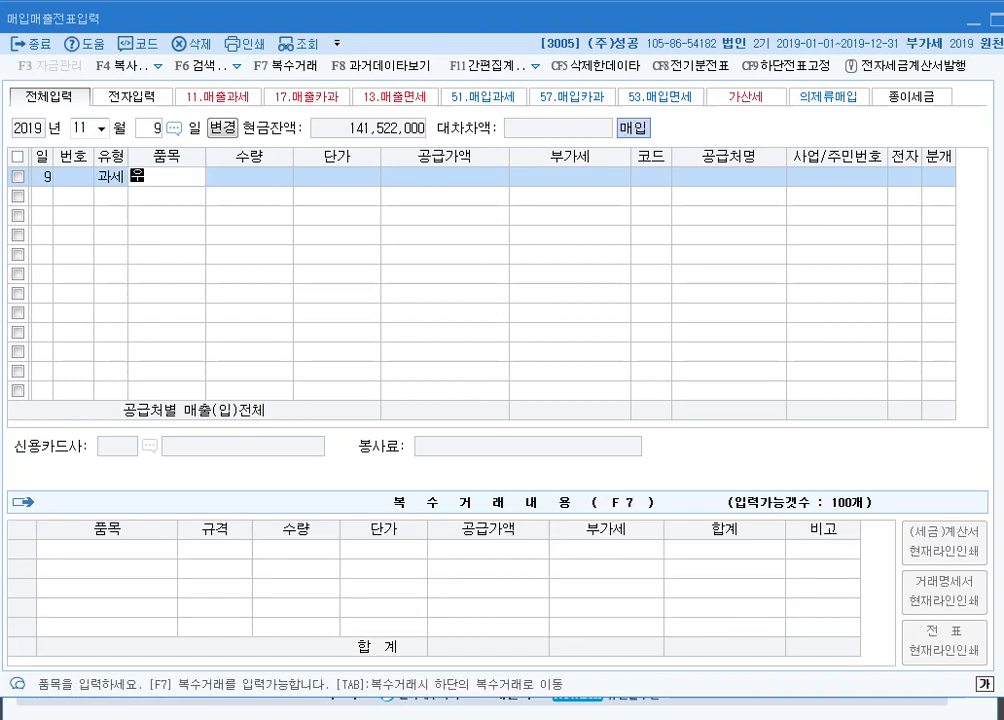
key("BackSpace")
key("BackSpace")
key("BackSpace")
key("BackSpace")
type("원재료")
key("Return")
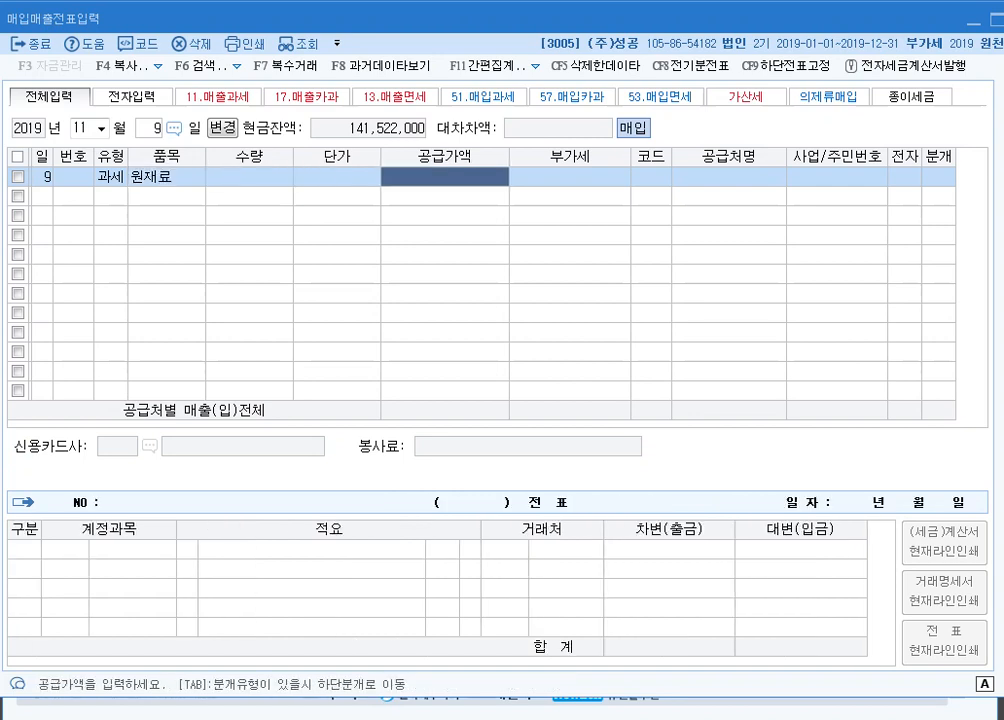
type("7000000")
key("Return")
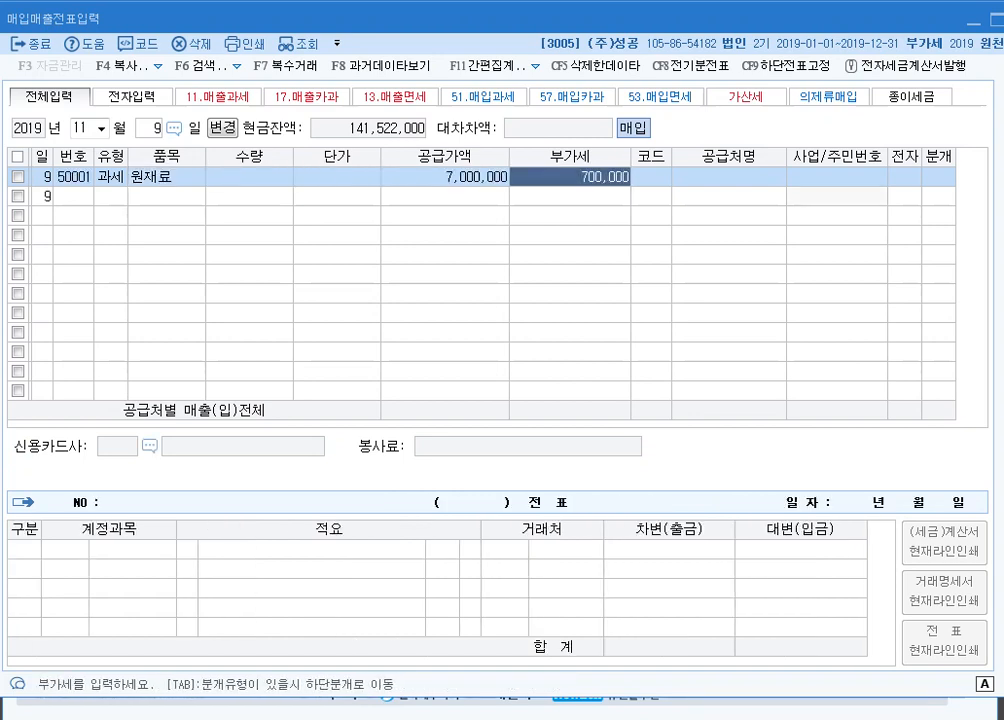
Assign the supplier 화진상사 to the raw material purchase and mark the tax invoice as electronic.
key("Return")
key("F2")
type("화진")
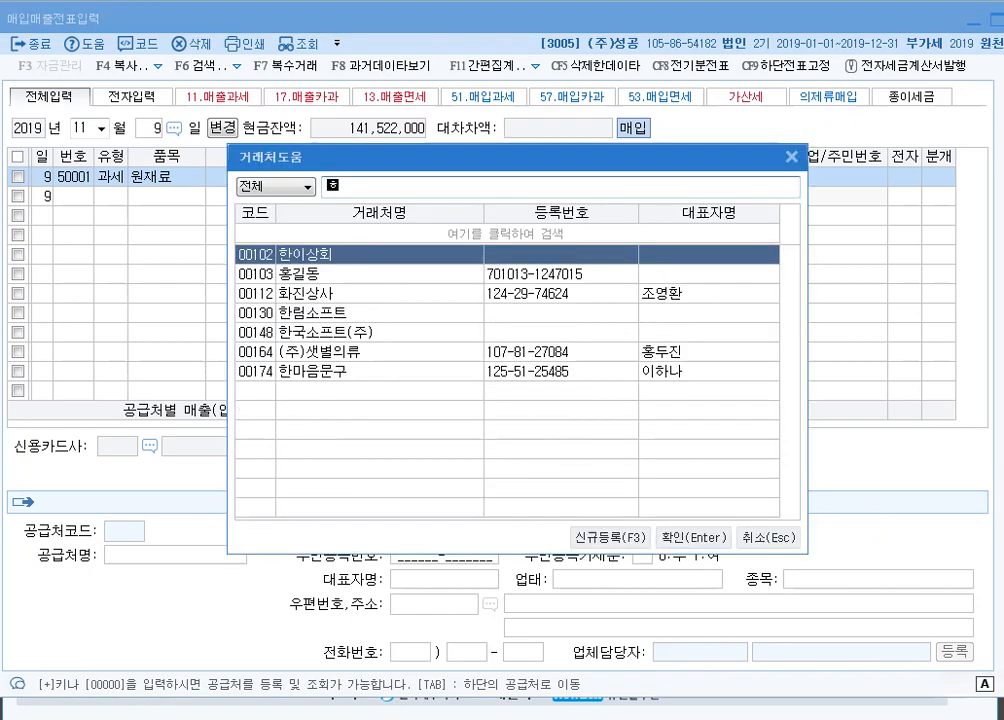
key("Return")
key("Return")
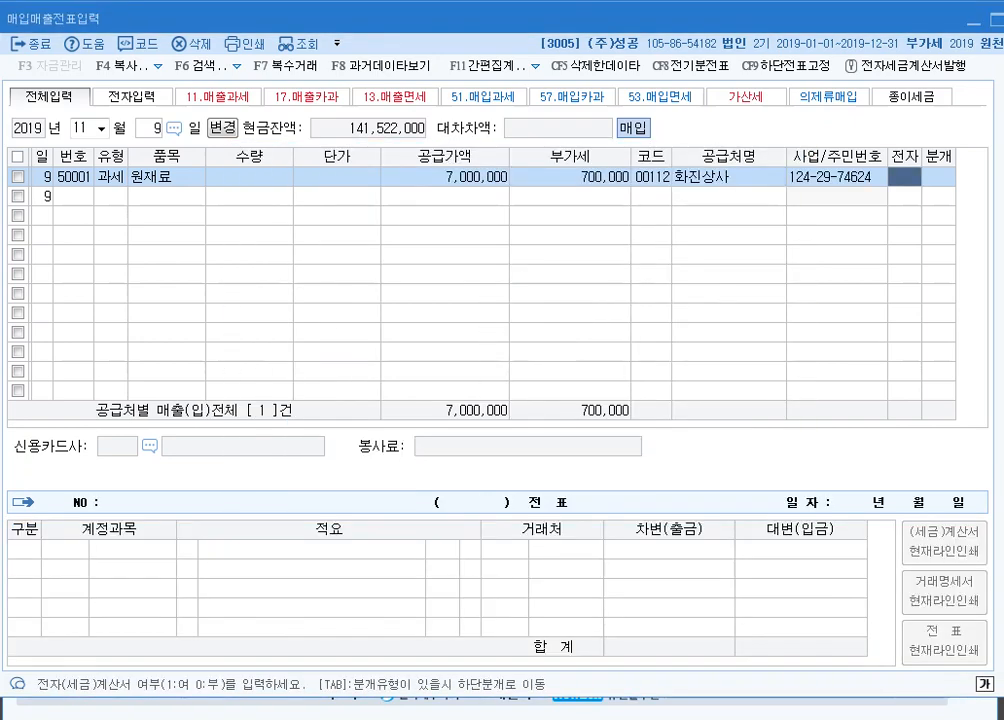
type("1")
key("Return")
Journalize the purchase on credit (외상) and change the debit account from merchandise to 153 원재료.
type("2")
key("Return")
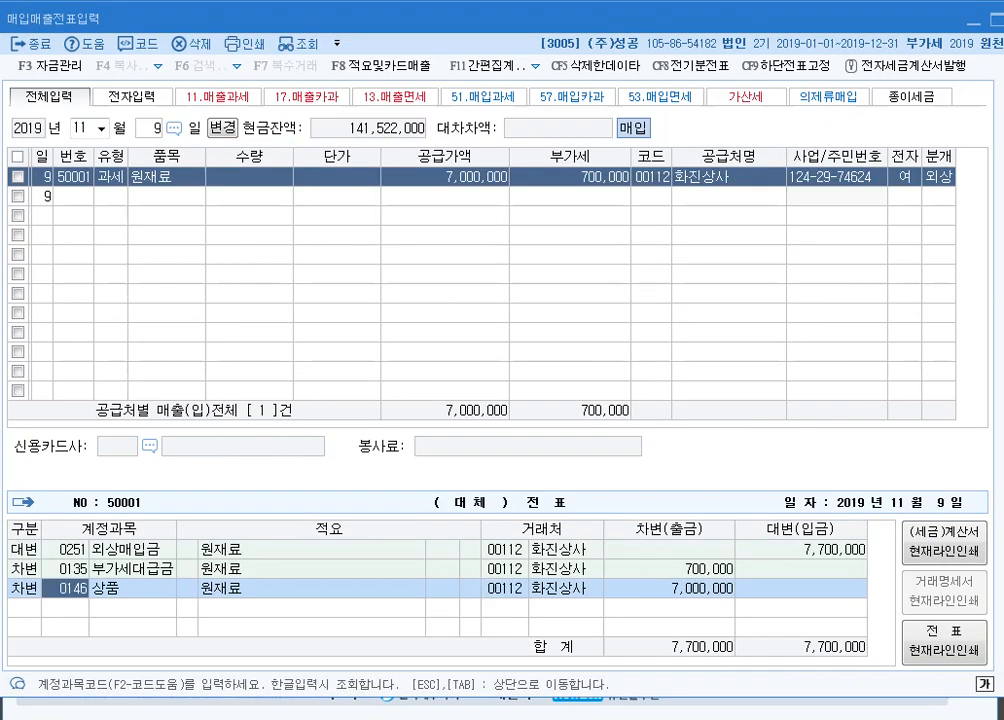
type("153")
key("Return")
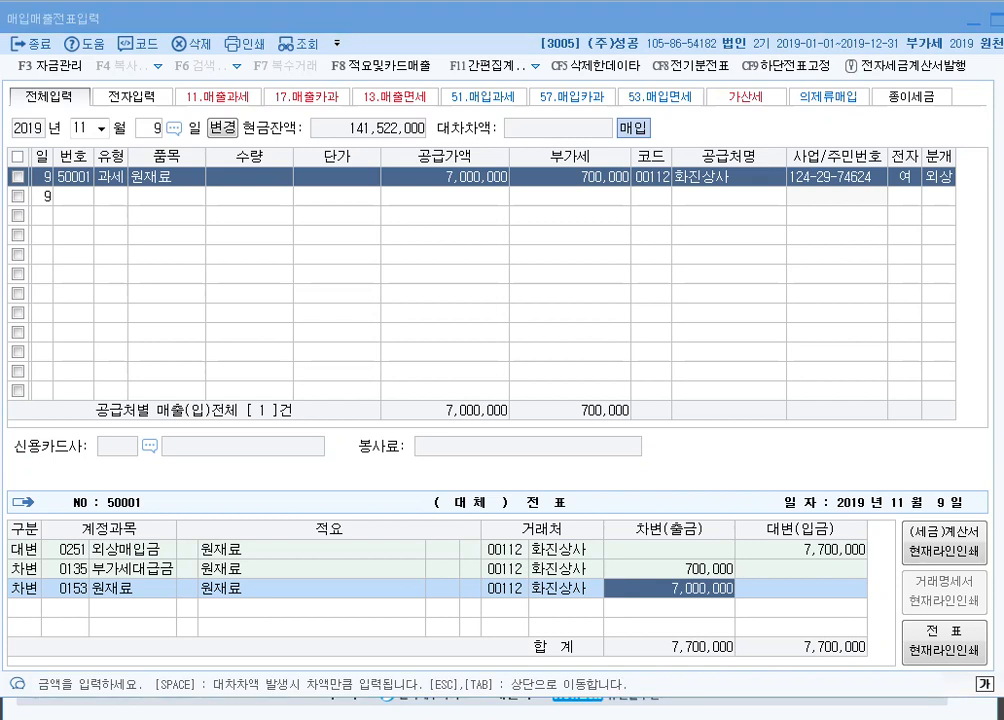
Close voucher entry and open the VAT return (부가가치세신고서) for October 1 to December 31, 2019.
key("Escape")
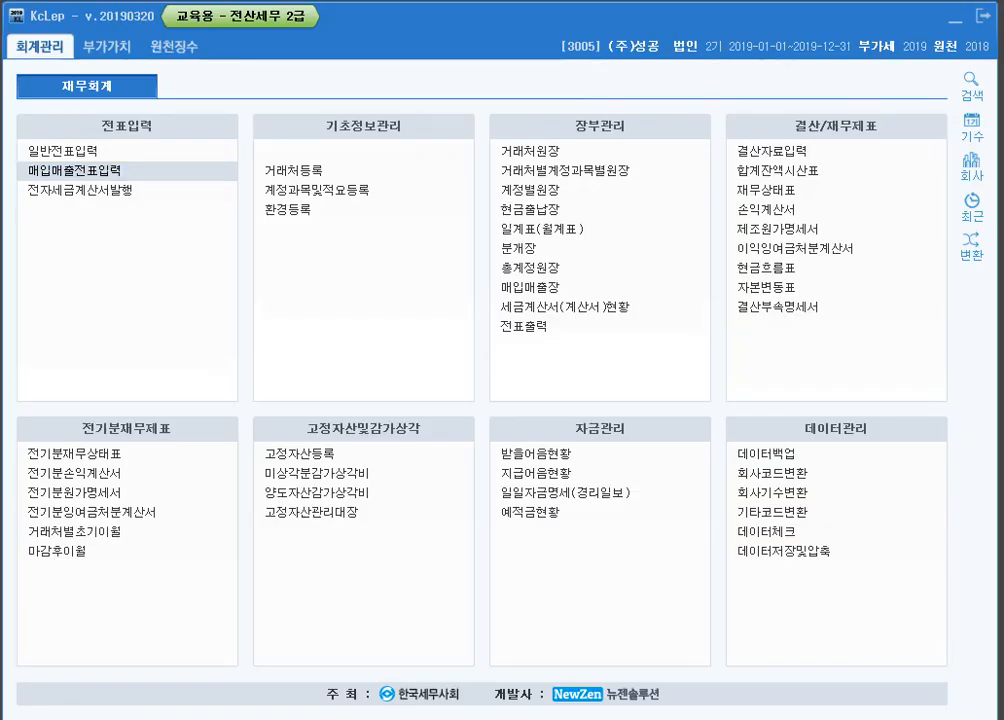
left_click(107, 47)
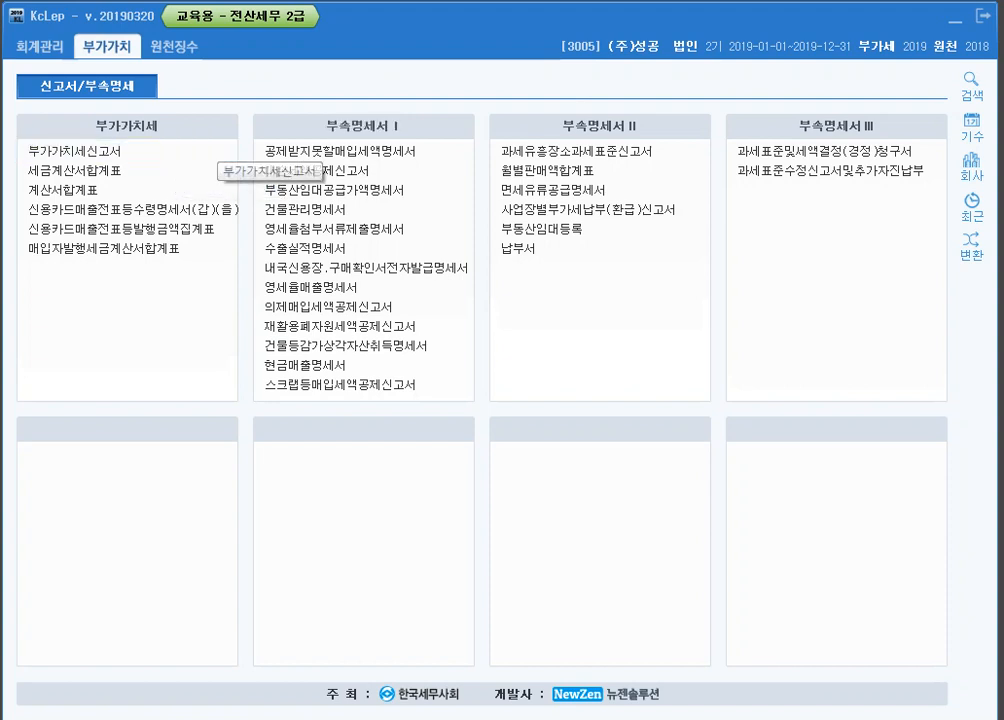
left_click(75, 151)
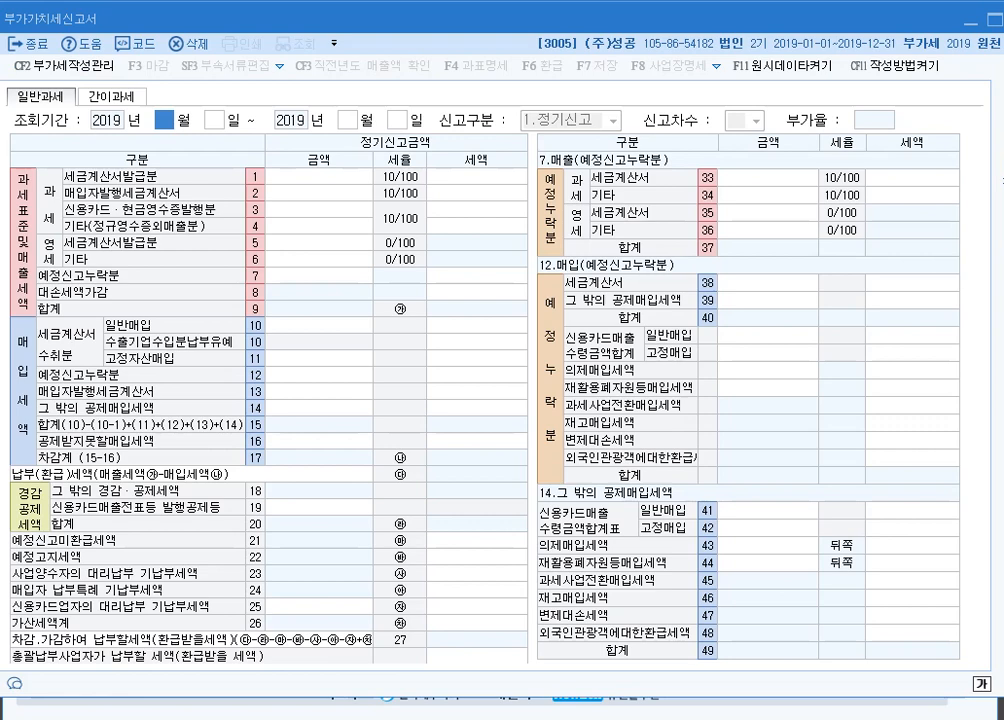
type("10")
key("Return")
type("12")
key("Return")
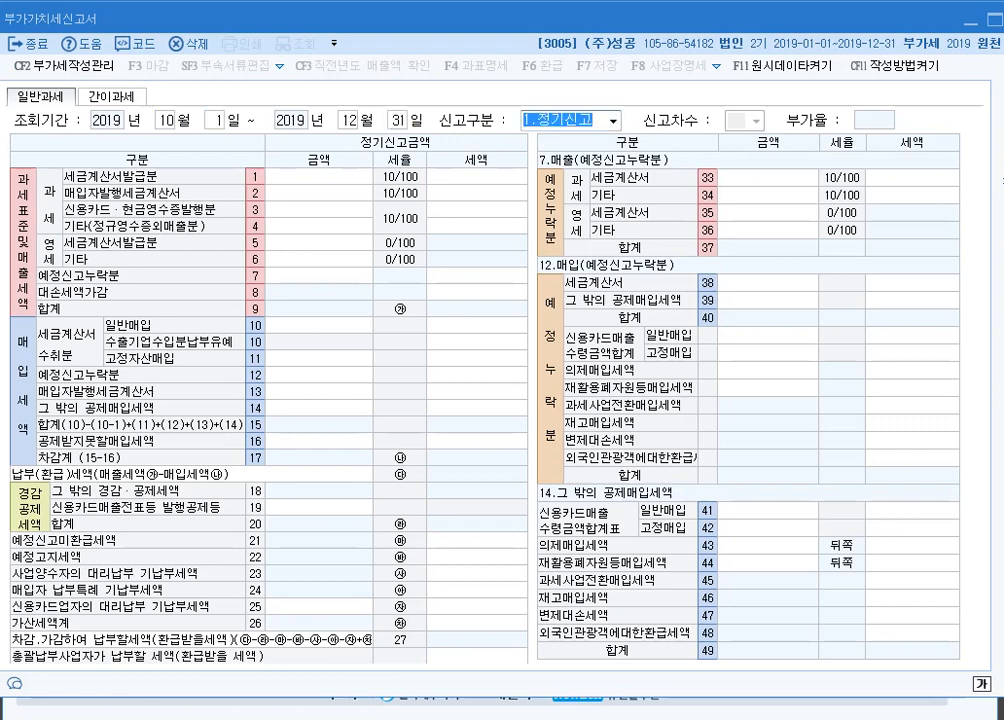
Load the regular return for the period, then change the filing type to 2.수정신고 with filing sequence 1.
key("Return")
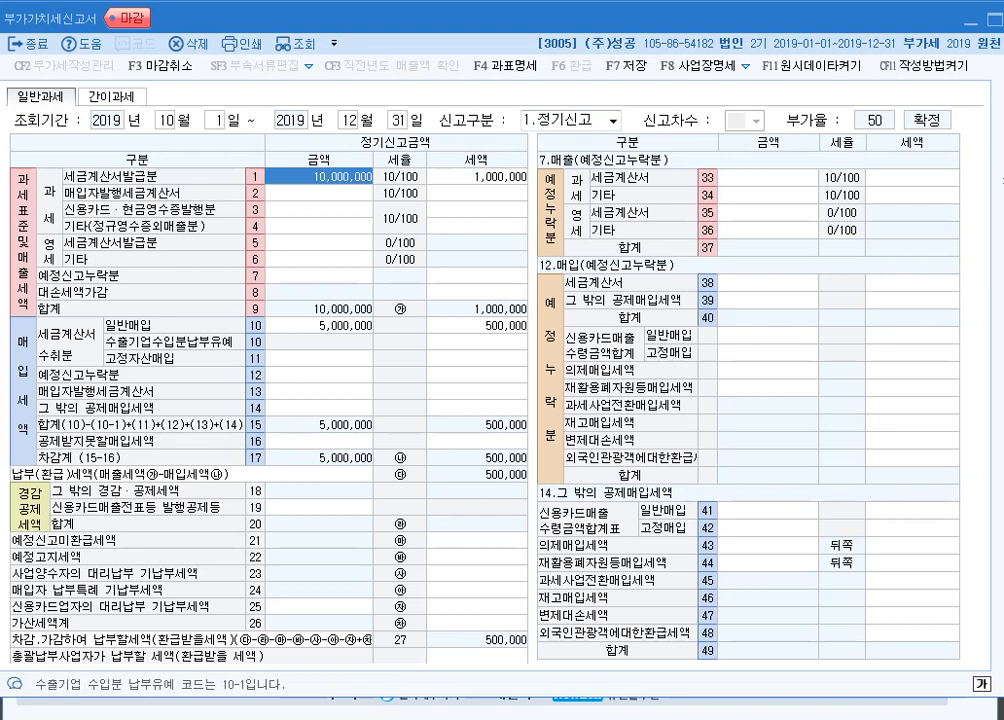
left_click(320, 326)
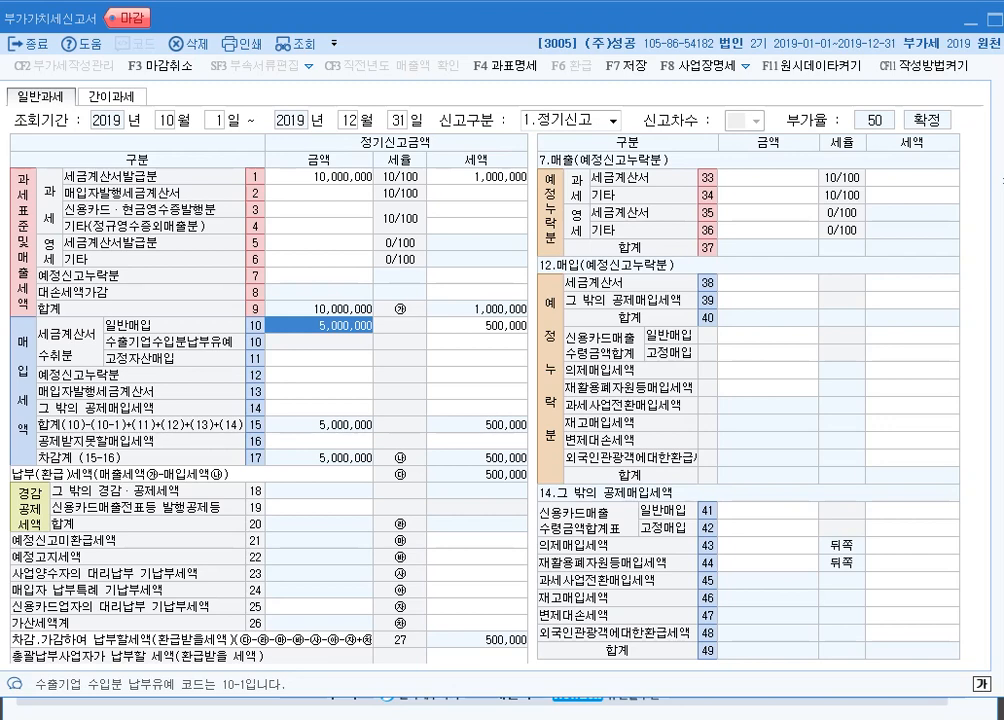
left_click(613, 121)
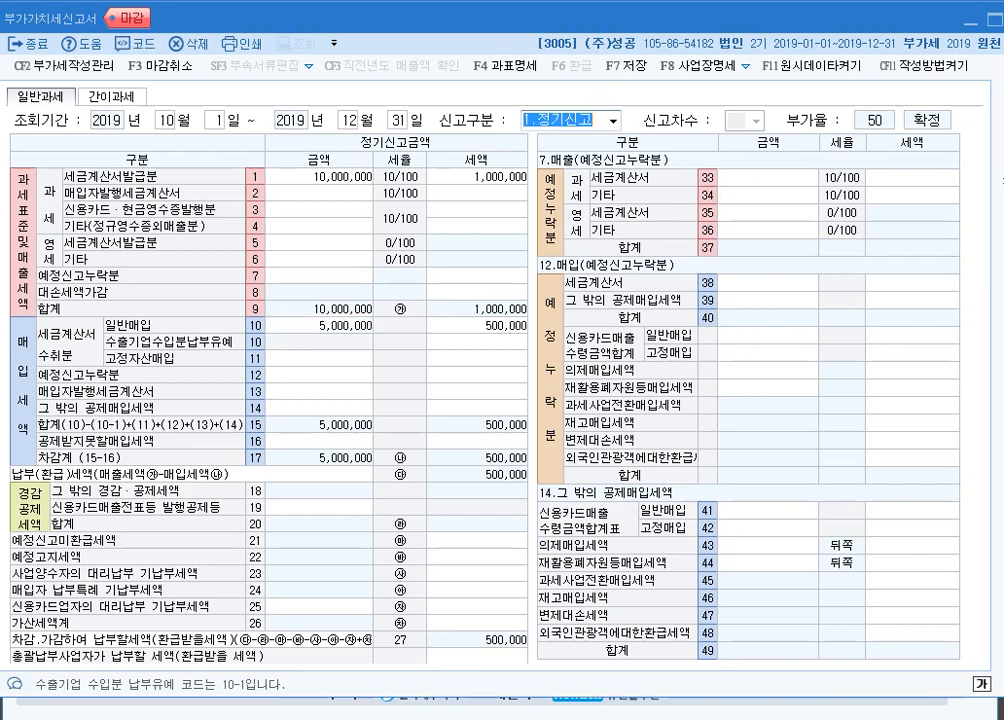
key("Return")
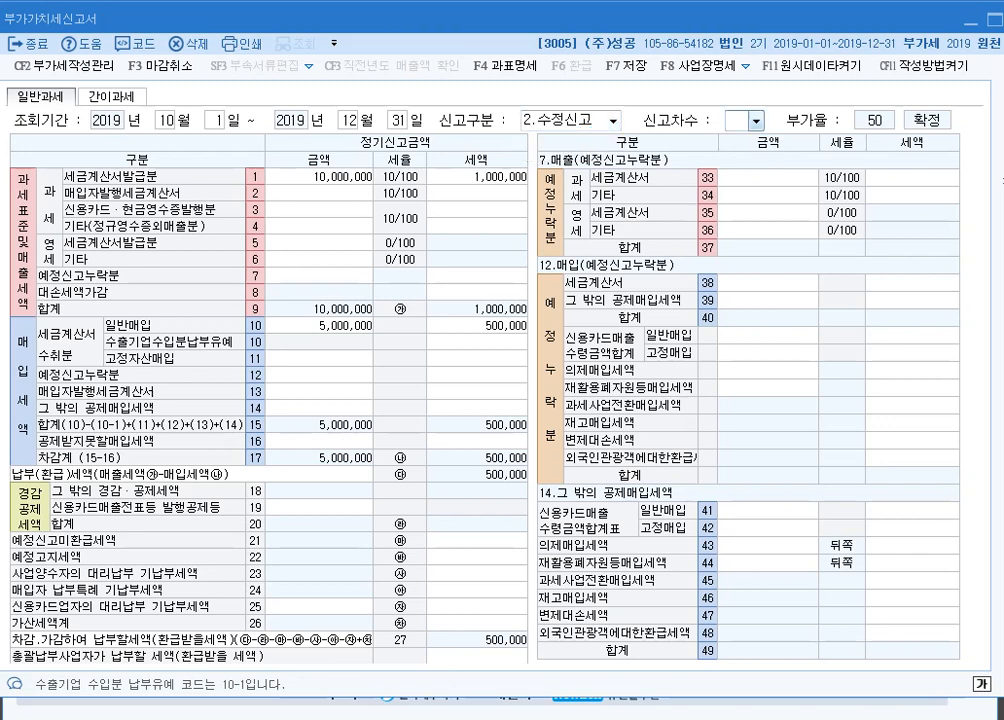
key("Return")
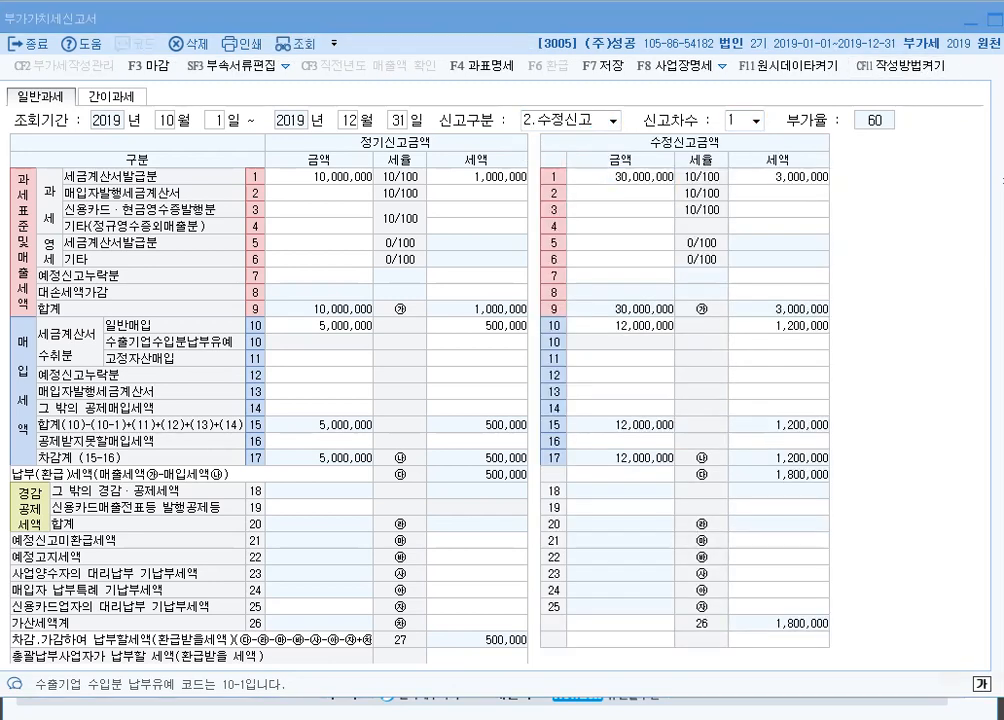
Compare the regular and amended filing amounts, including in the print preview of the amended return.
mouse_move(516, 641)
left_mouse_down()
mouse_move(291, 455)
mouse_move(562, 383)
mouse_move(441, 541)
left_mouse_up()
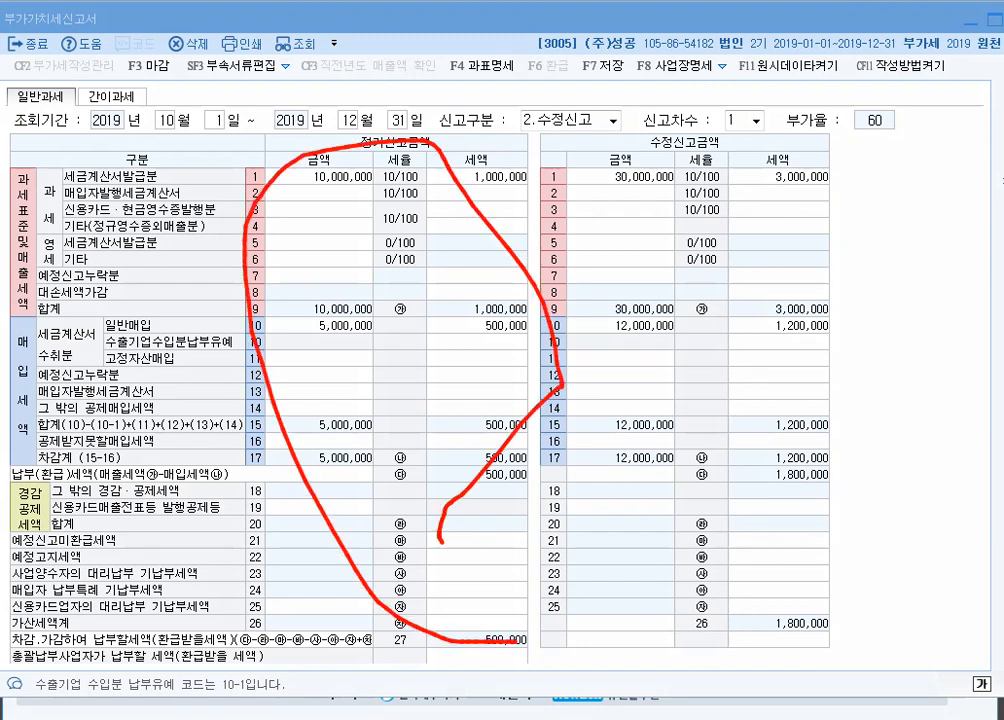
mouse_move(873, 651)
left_mouse_down()
mouse_move(620, 298)
mouse_move(862, 500)
mouse_move(775, 628)
left_mouse_up()
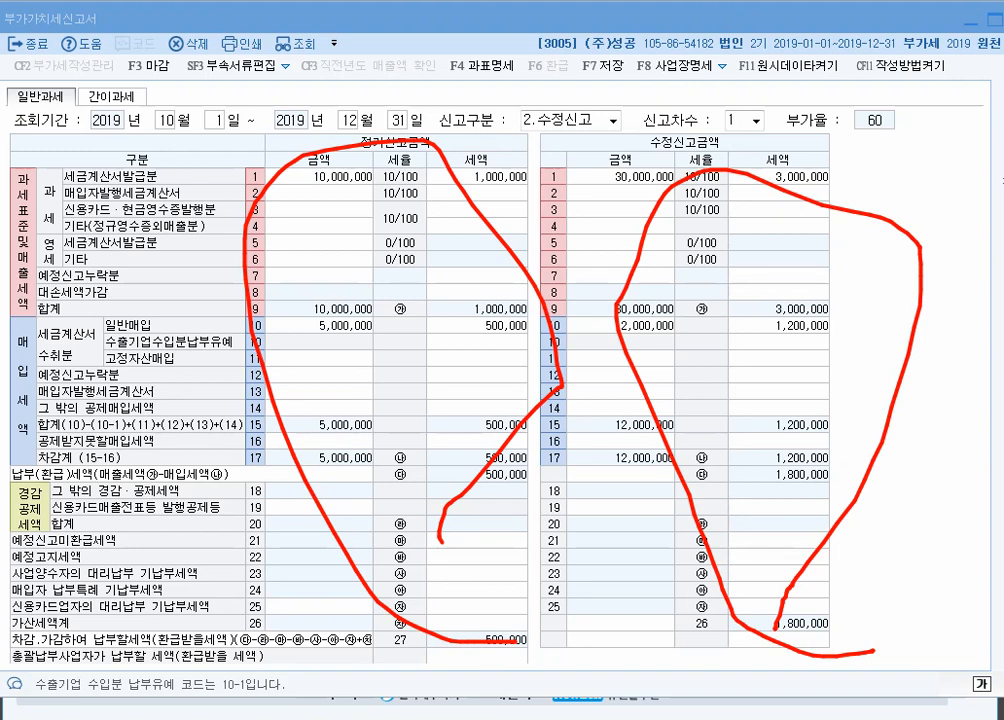
mouse_move(396, 200)
left_mouse_down()
mouse_move(318, 203)
mouse_move(638, 194)
mouse_move(713, 140)
mouse_move(683, 202)
left_mouse_up()
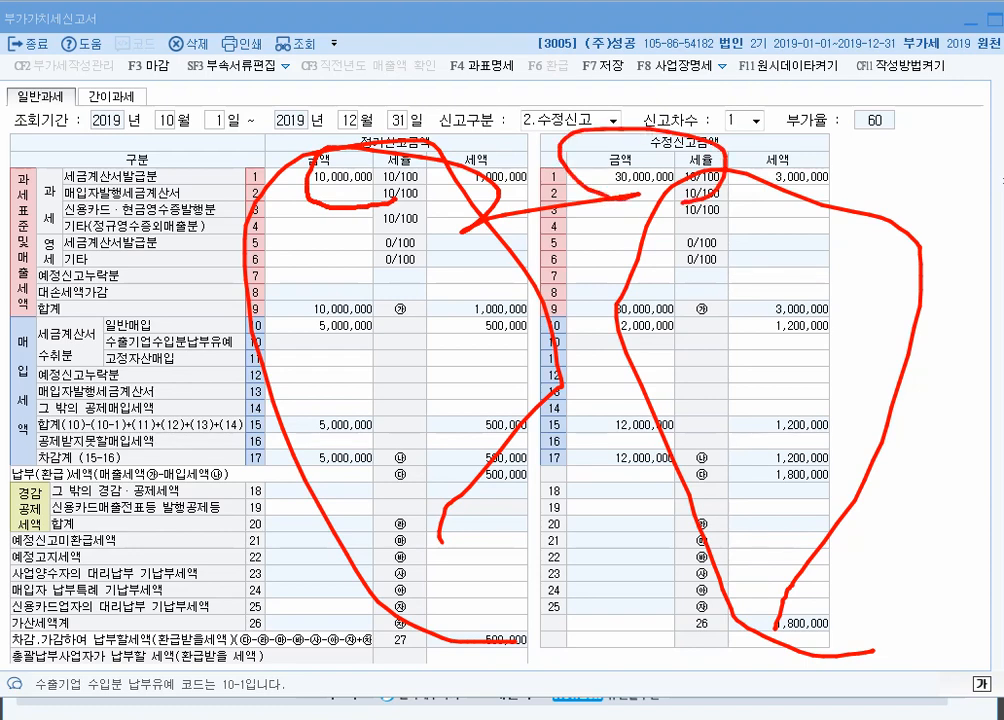
left_click_drag(401, 357, 546, 372)
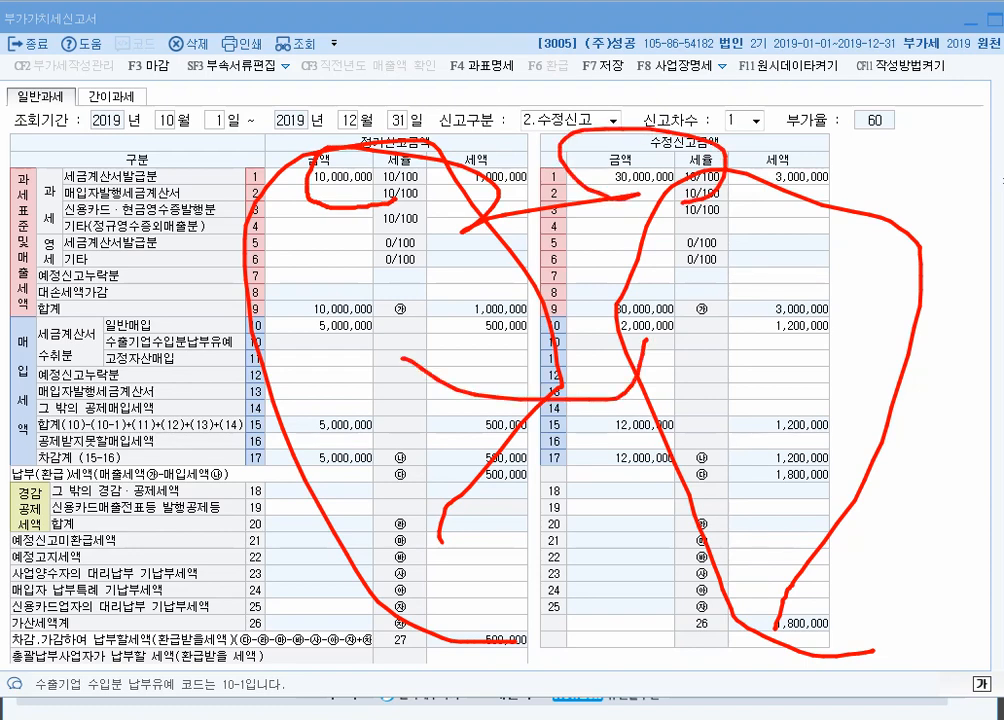
key("Escape")
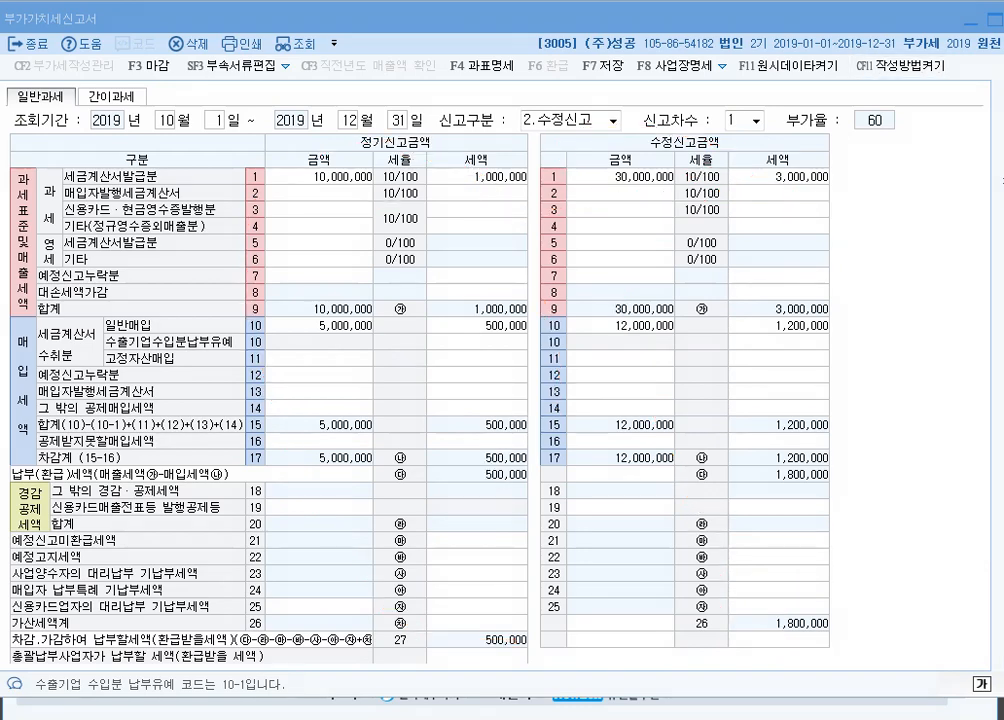
left_click(242, 44)
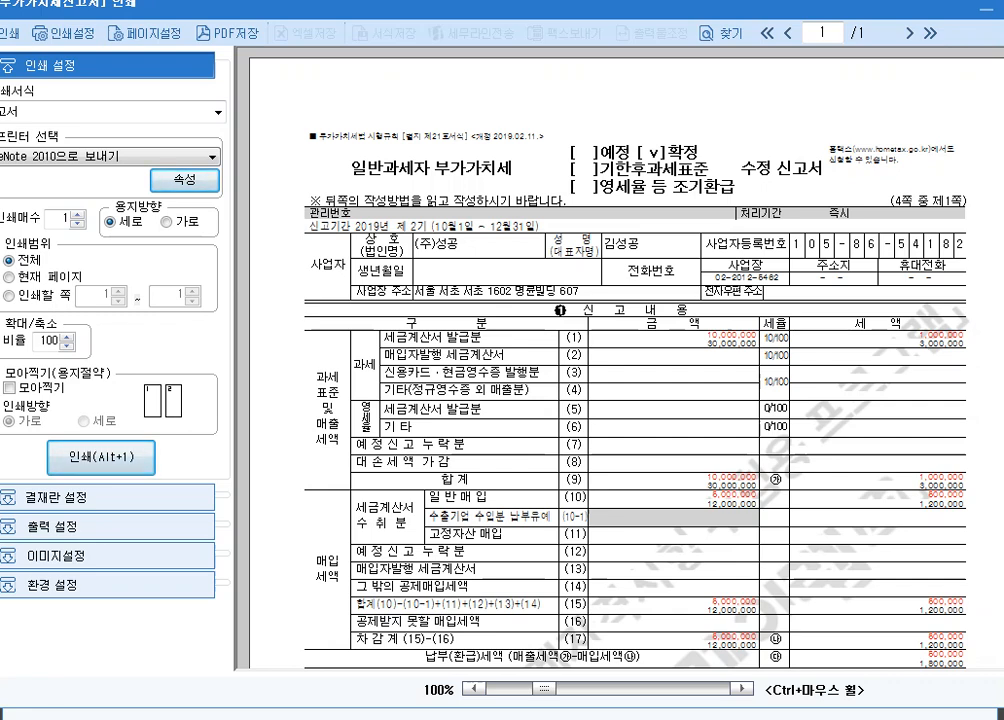
key("Escape")
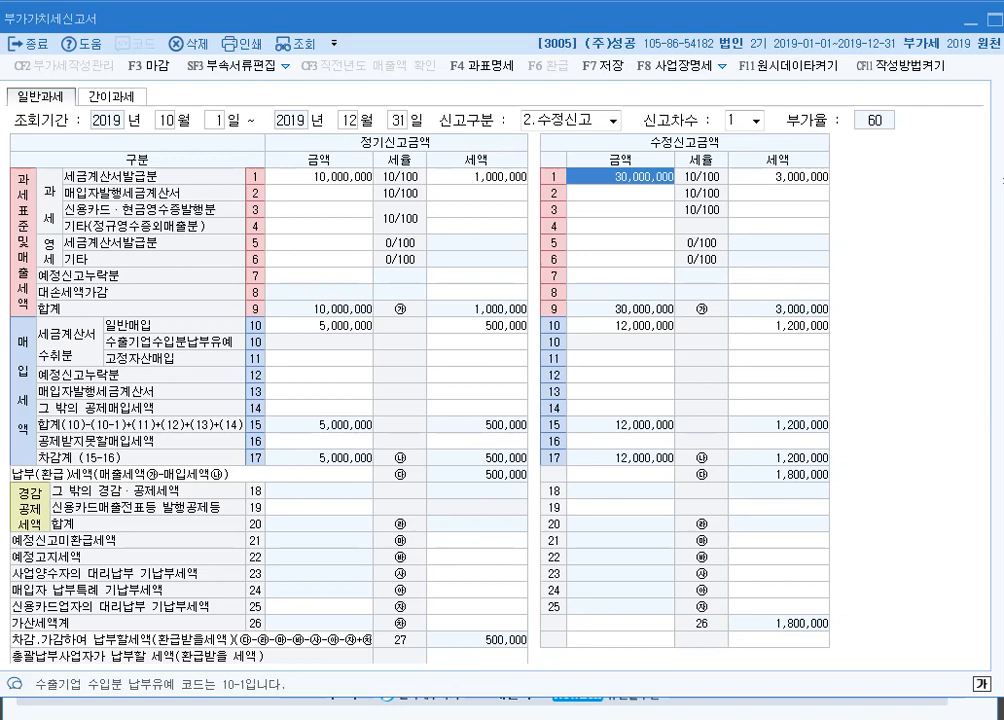
In the amended return's penalty details, enter 과소·초과환급(일반) on line 71 with a base of 1,300,000 and a penalty of 65,000.
left_click(778, 606)
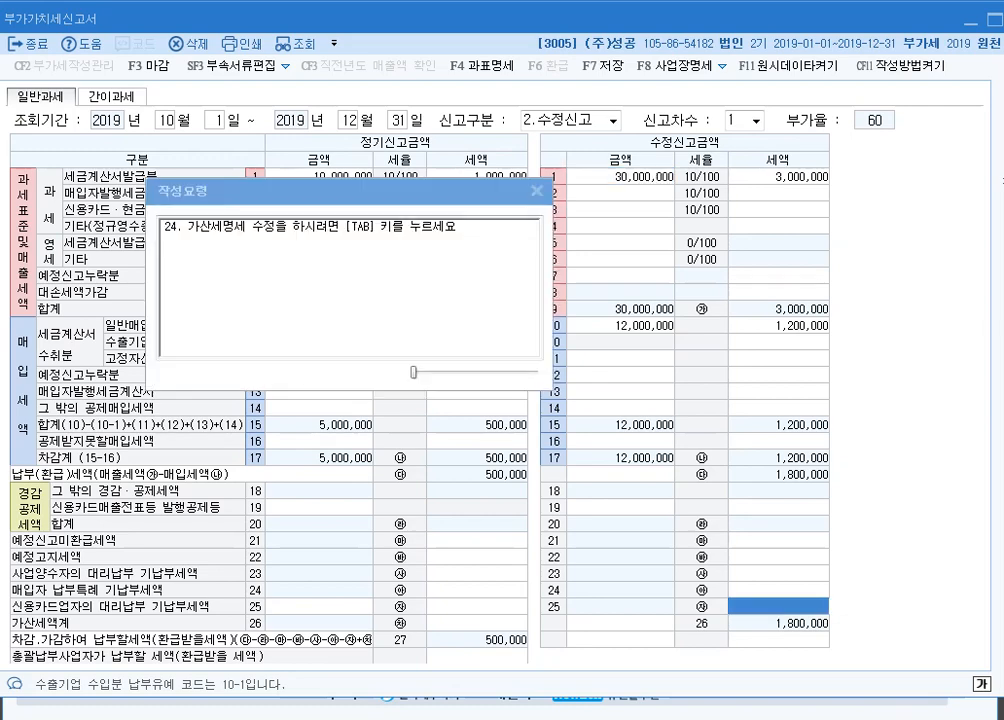
key("Tab")
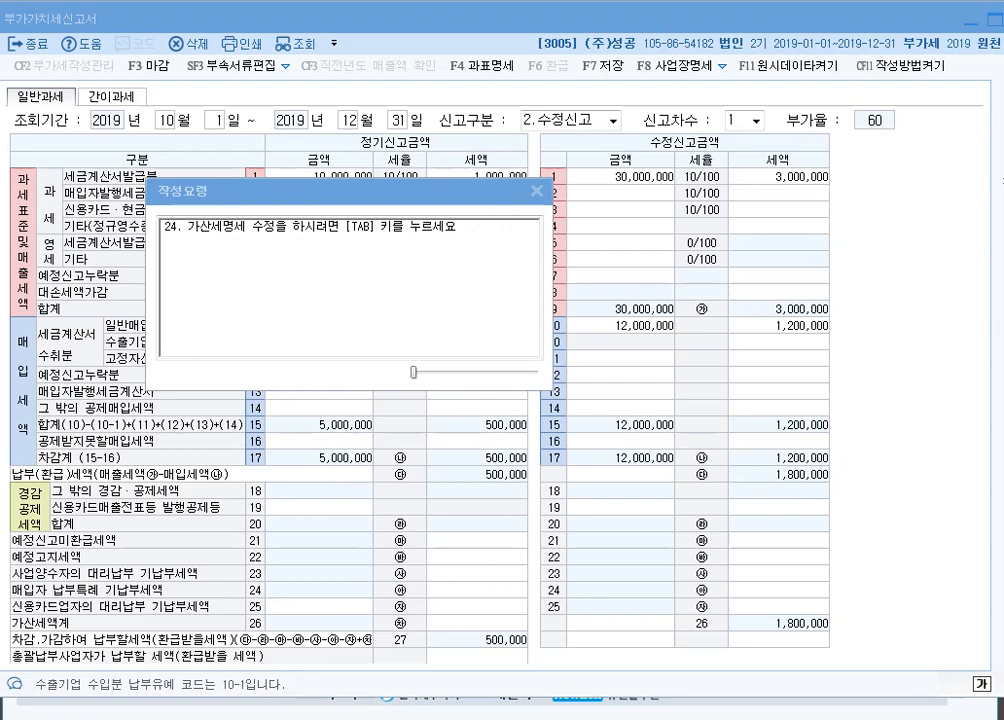
left_click(778, 606)
key("Tab")
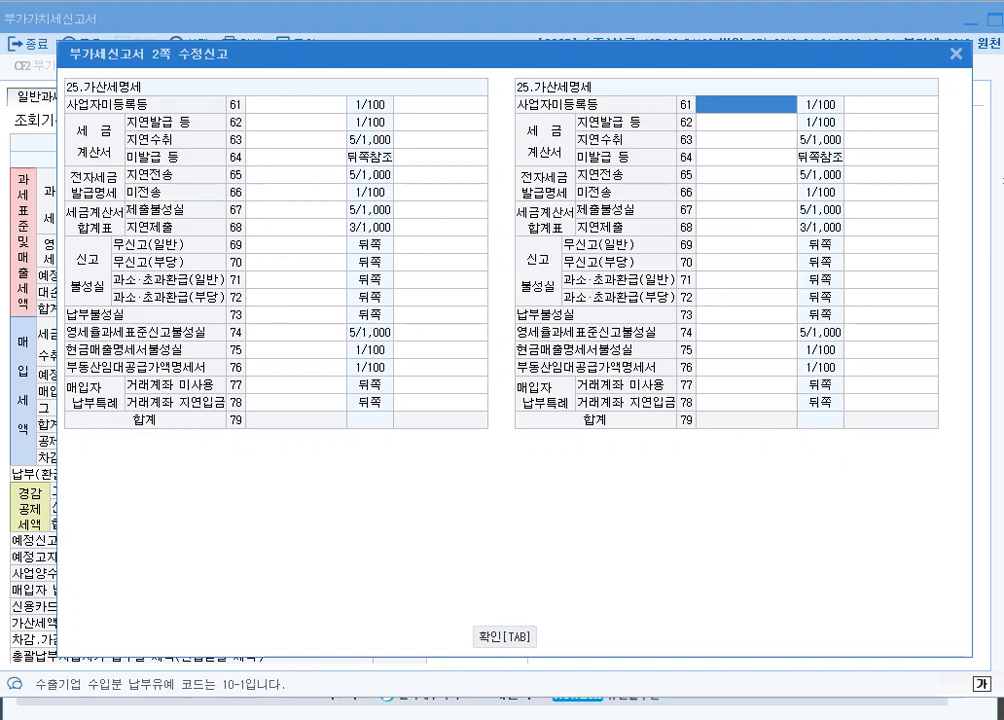
left_click(746, 280)
left_click(746, 315)
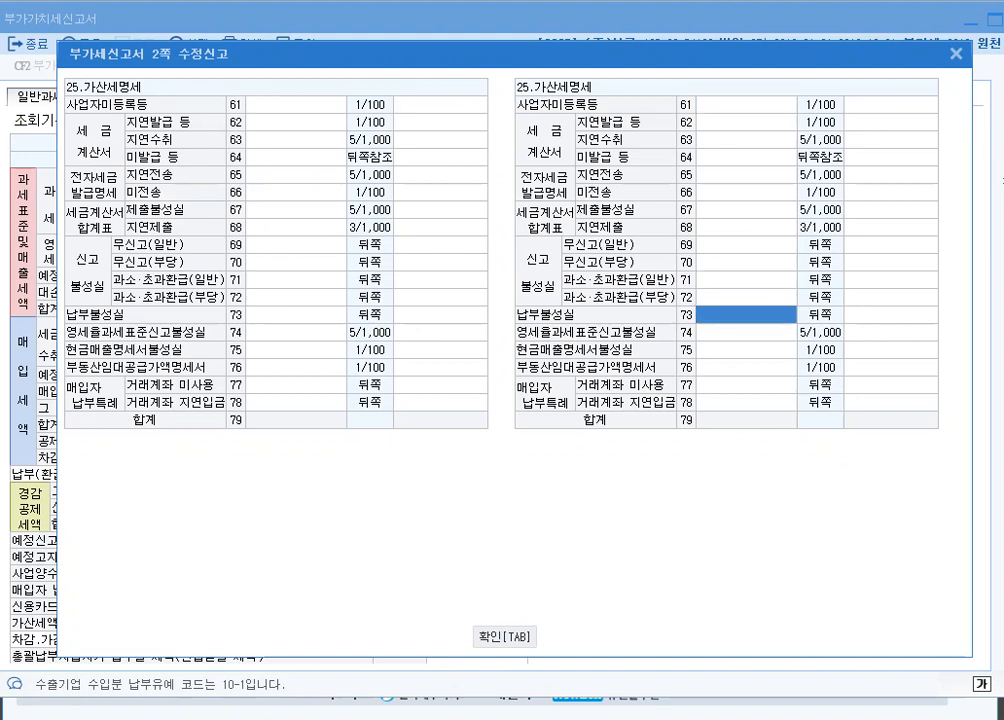
left_click(746, 280)
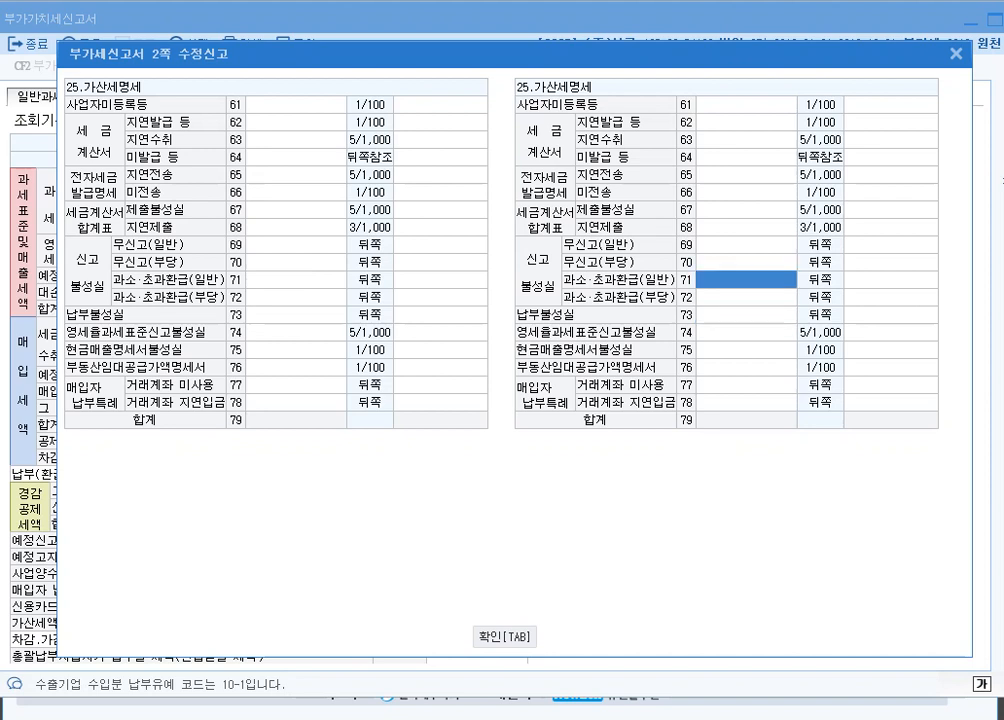
type("1300000")
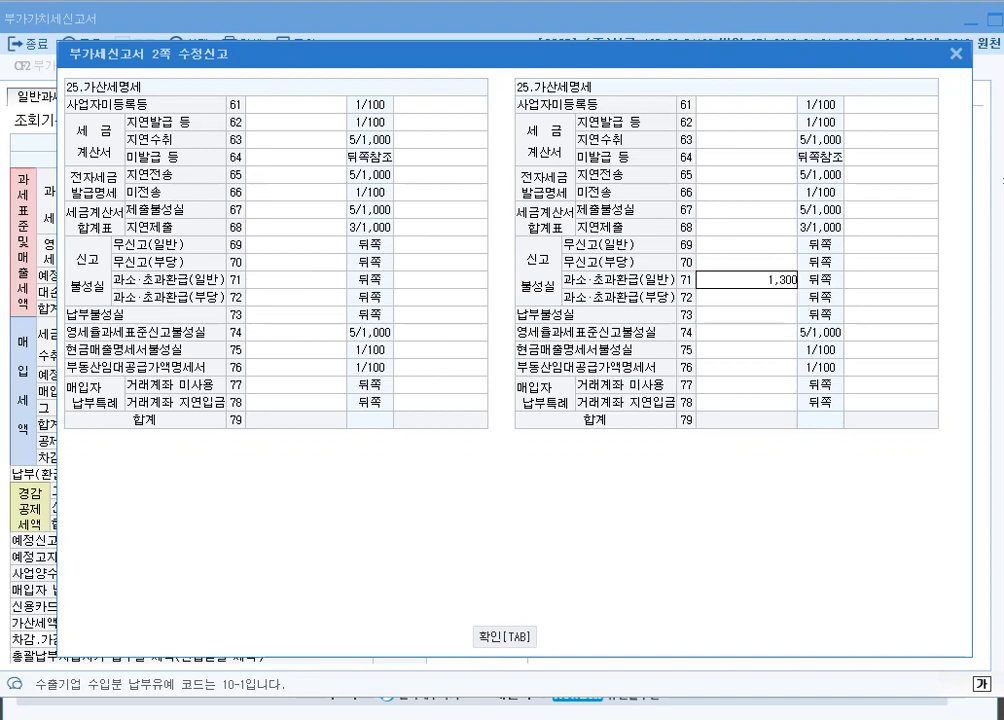
key("Return")
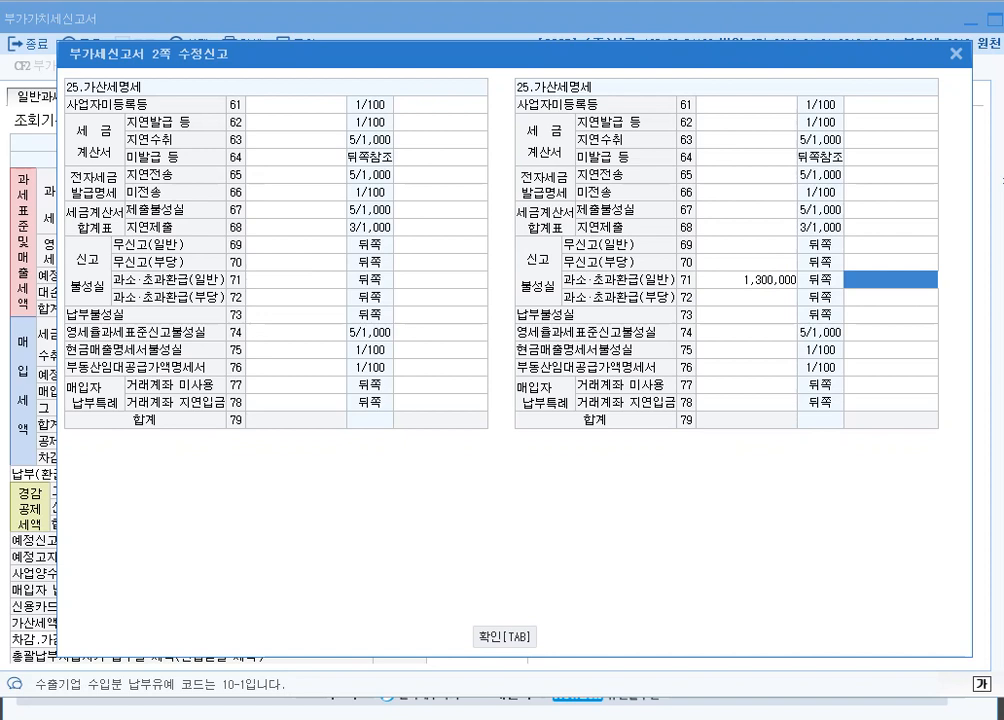
type("650000")
key("Return")
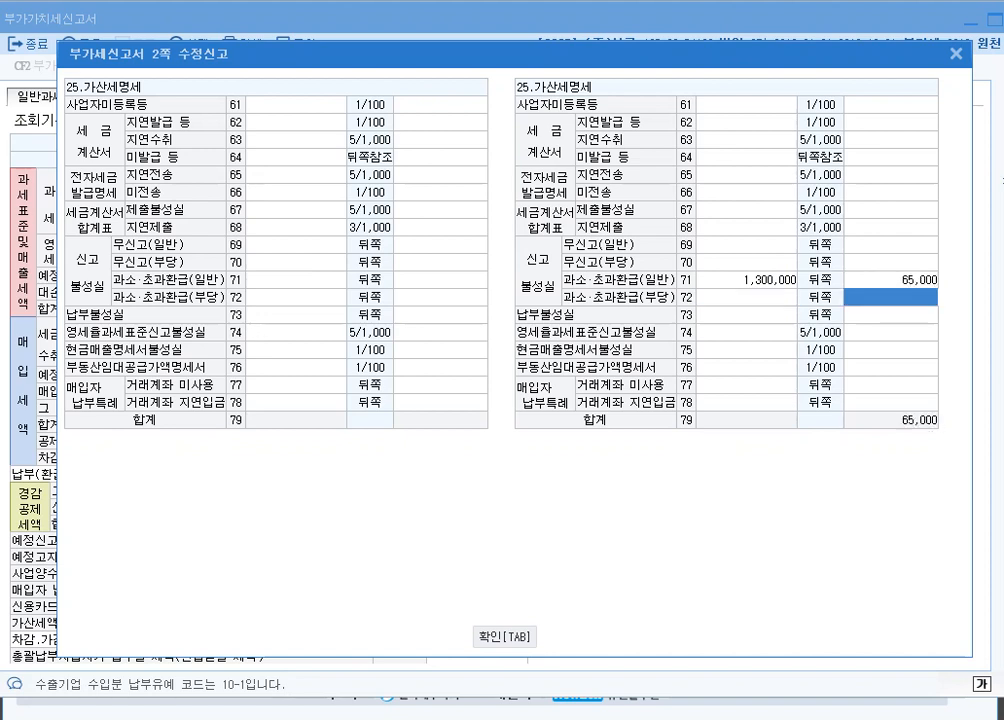
Enter 1,300,000 as the base amount for the 납부불성실 penalty on line 73.
key("Return")
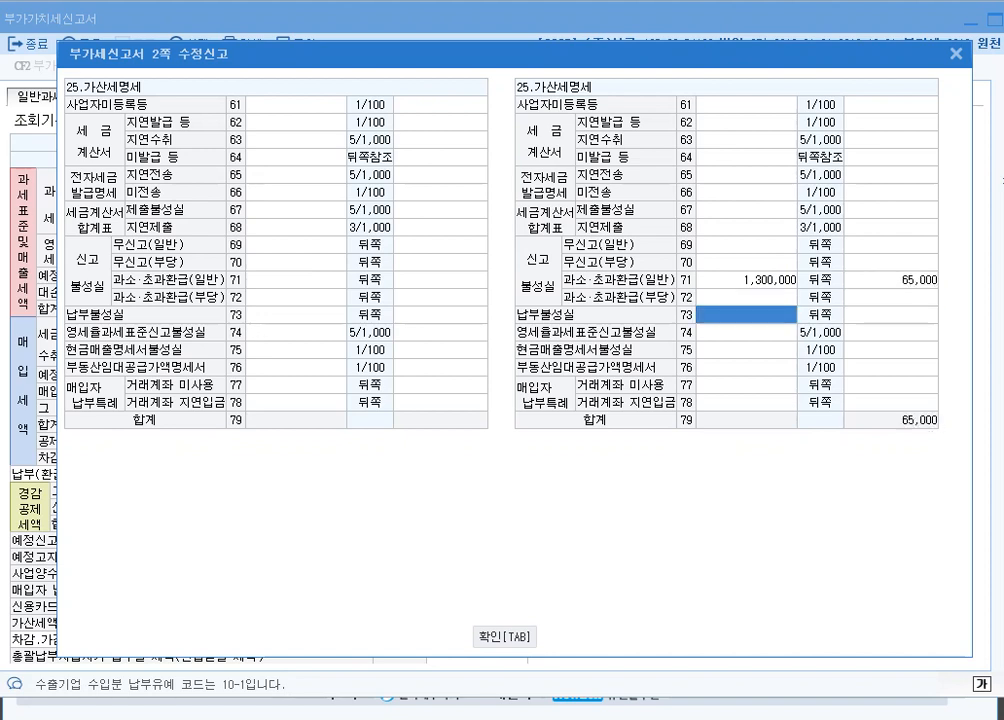
type("1300000")
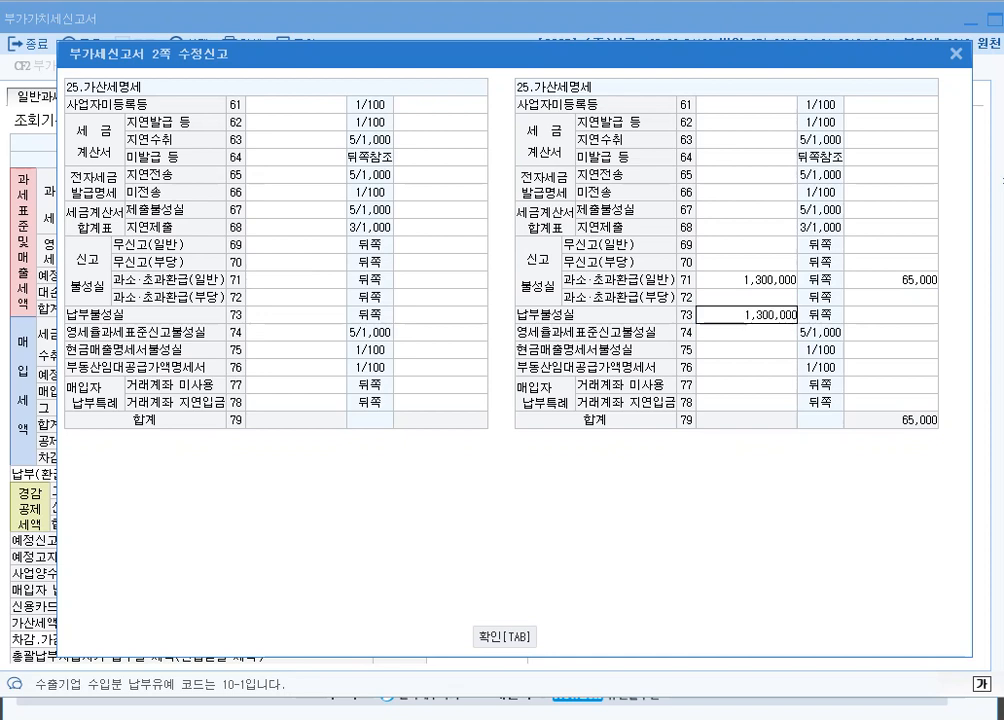
key("Return")
Calculate the 납부불성실 penalty with an original due date of January 25, 2020 and a payment date of February 3, 2020.
type("201")
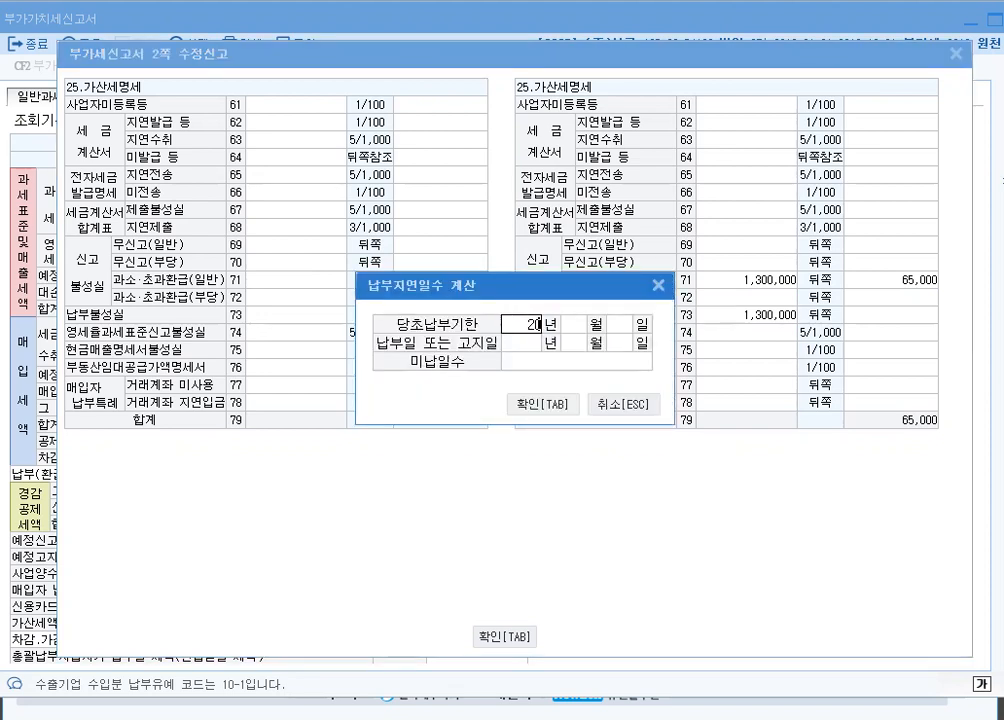
type("9")
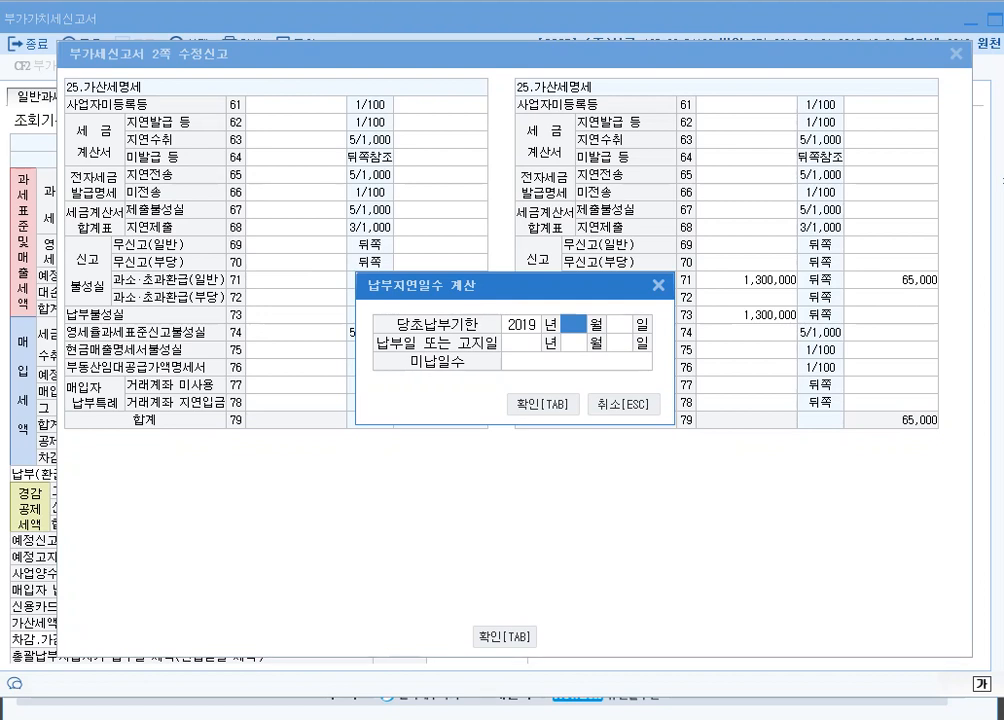
left_click(521, 324)
type("2020 년 1")
key("Return")
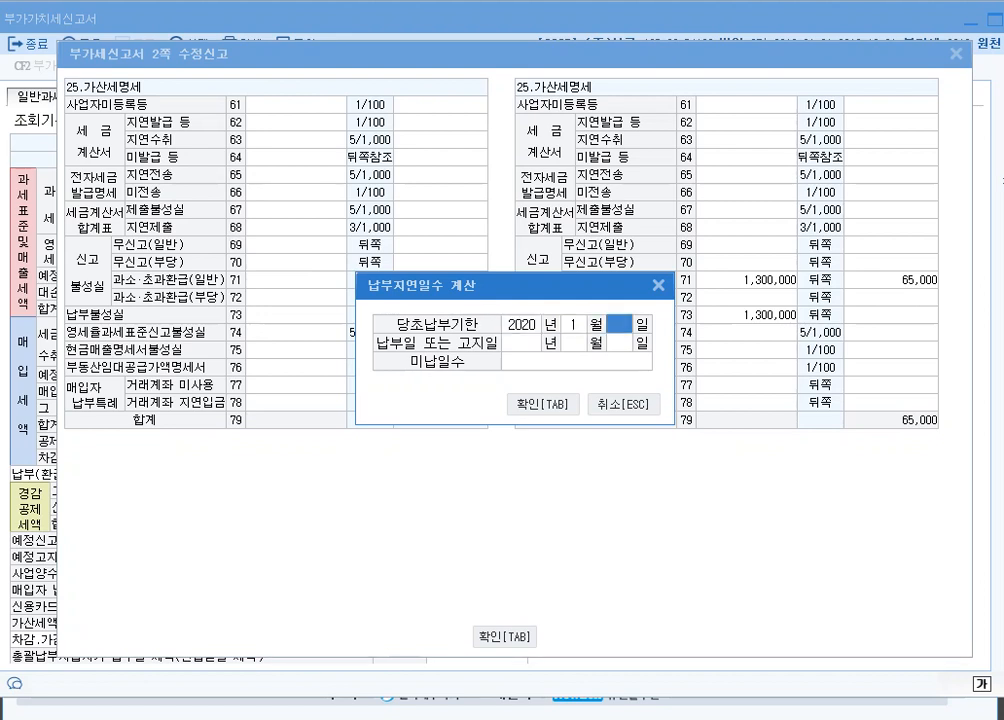
type("252")
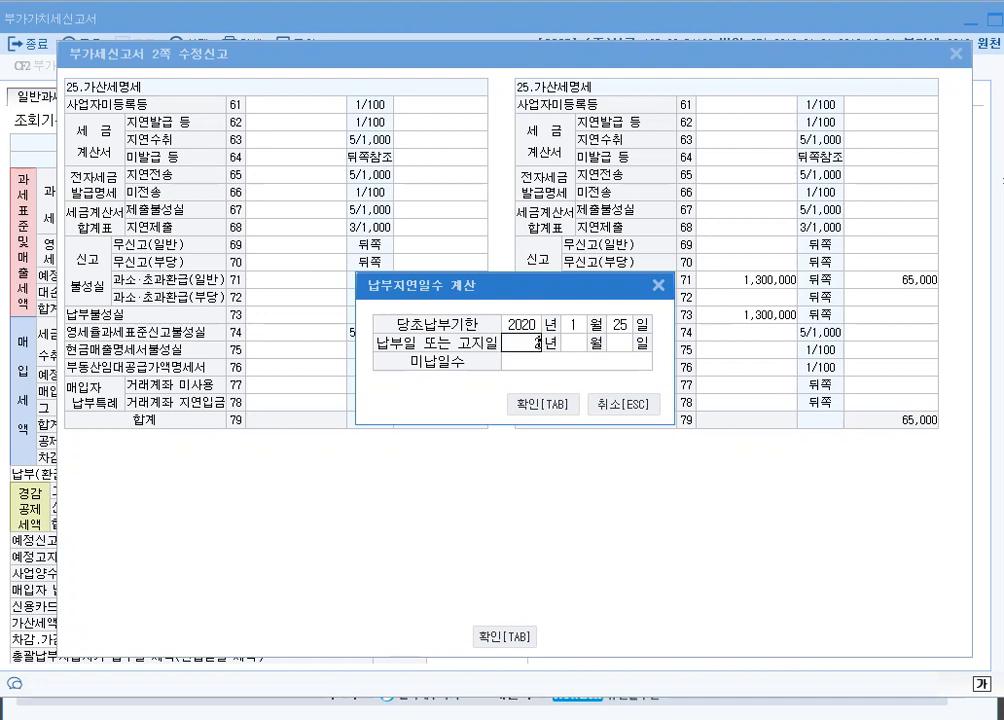
type("0202")
key("Return")
type("3")
key("Return")
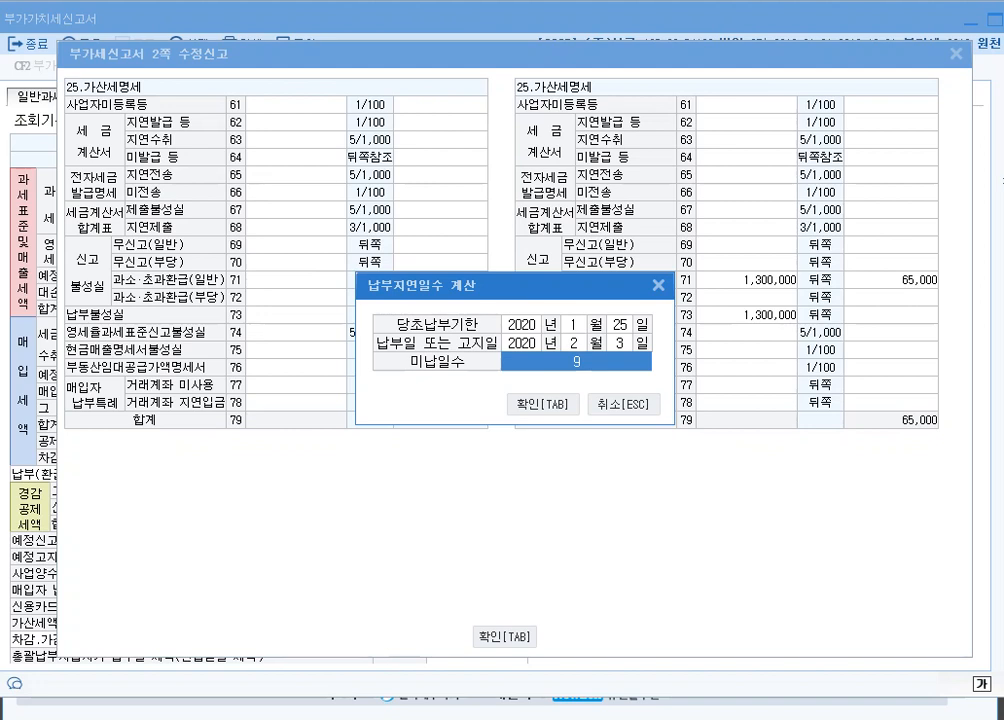
key("Tab")
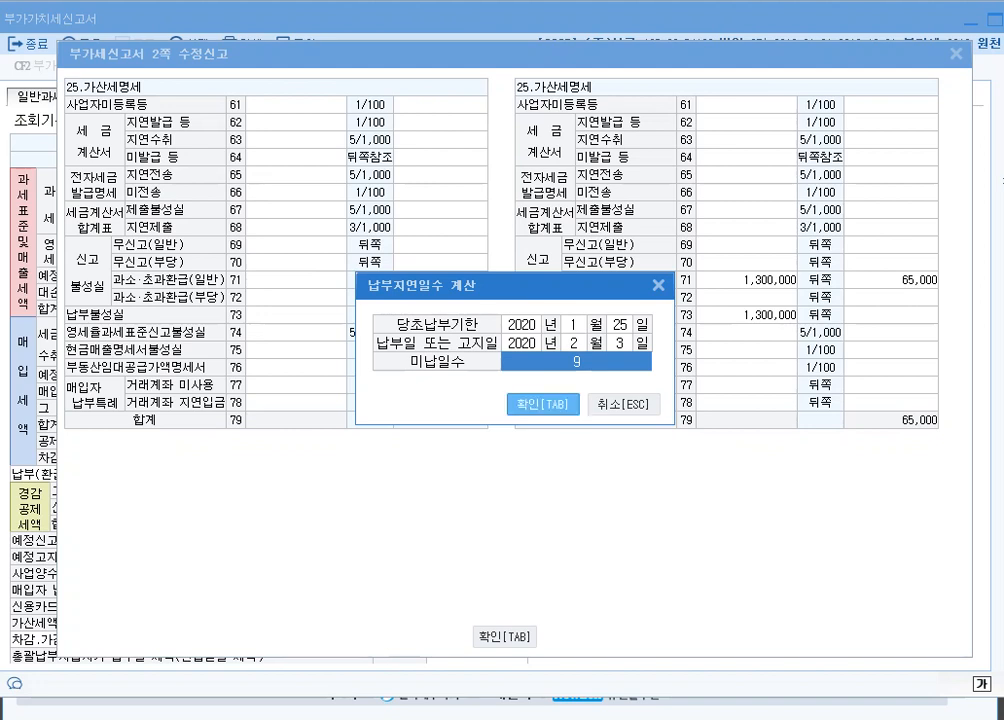
key("Return")
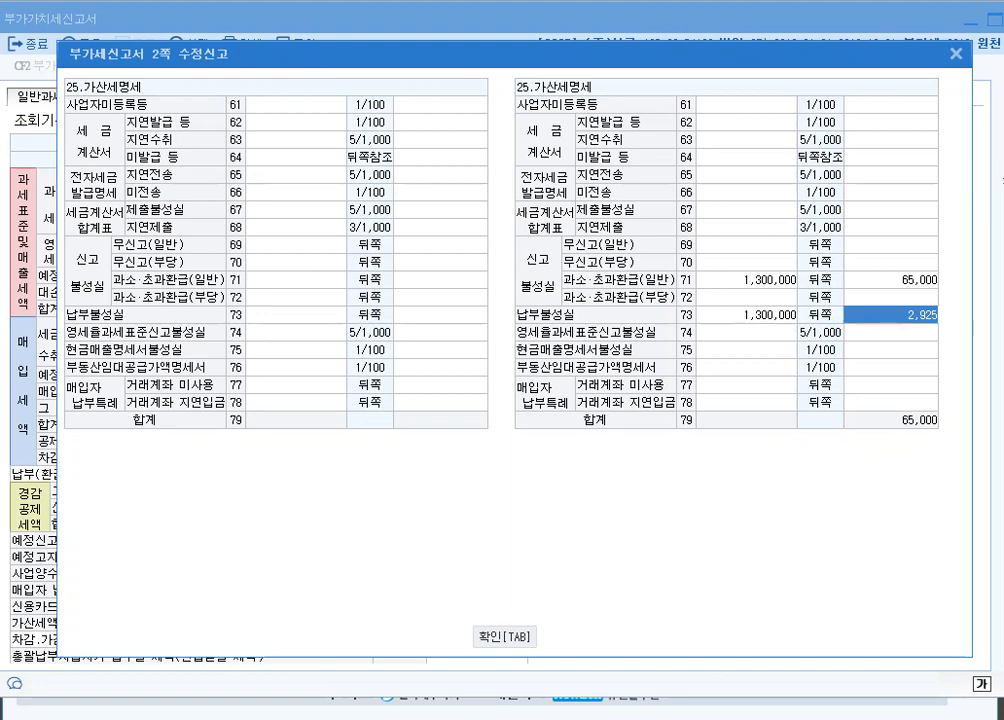
Confirm the penalty details, then save the amended VAT return and close it.
key("Tab")
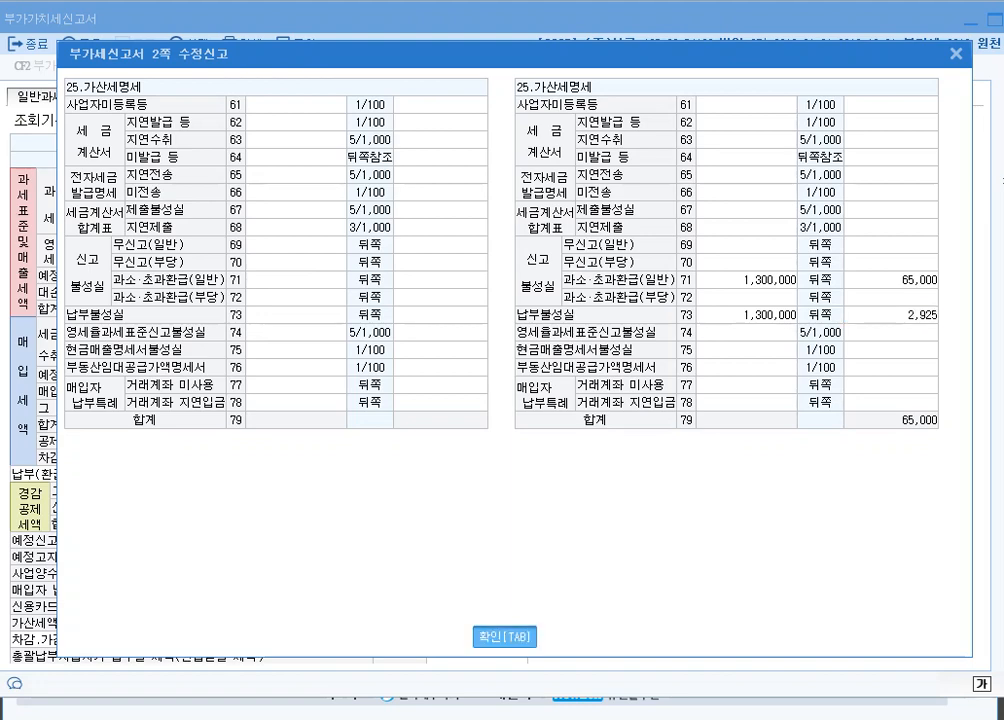
key("Return")
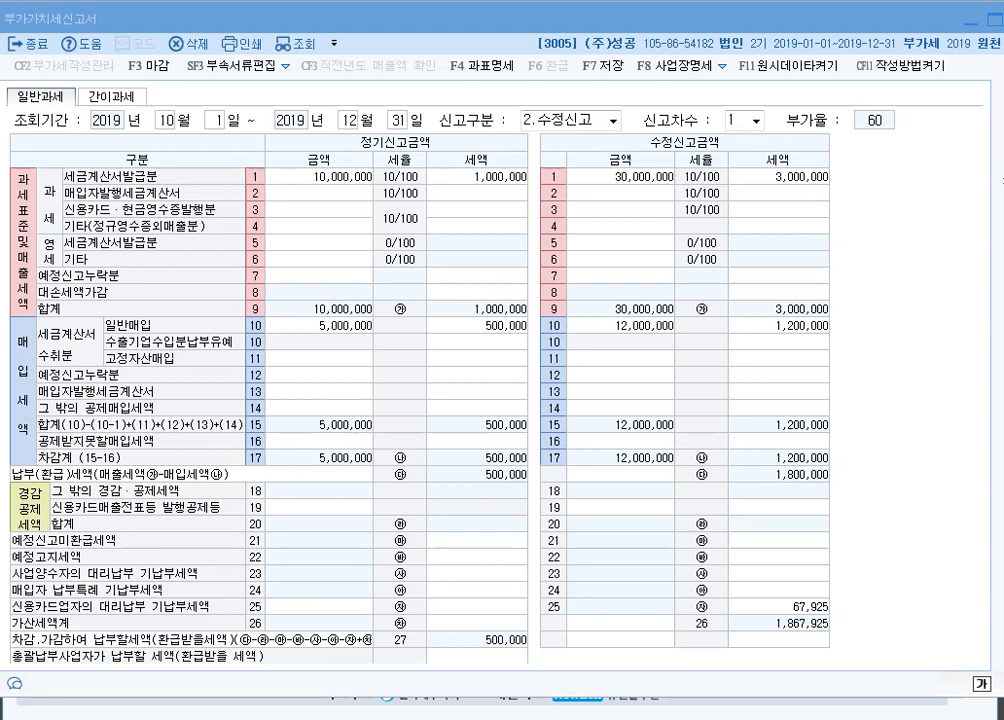
key("F7")
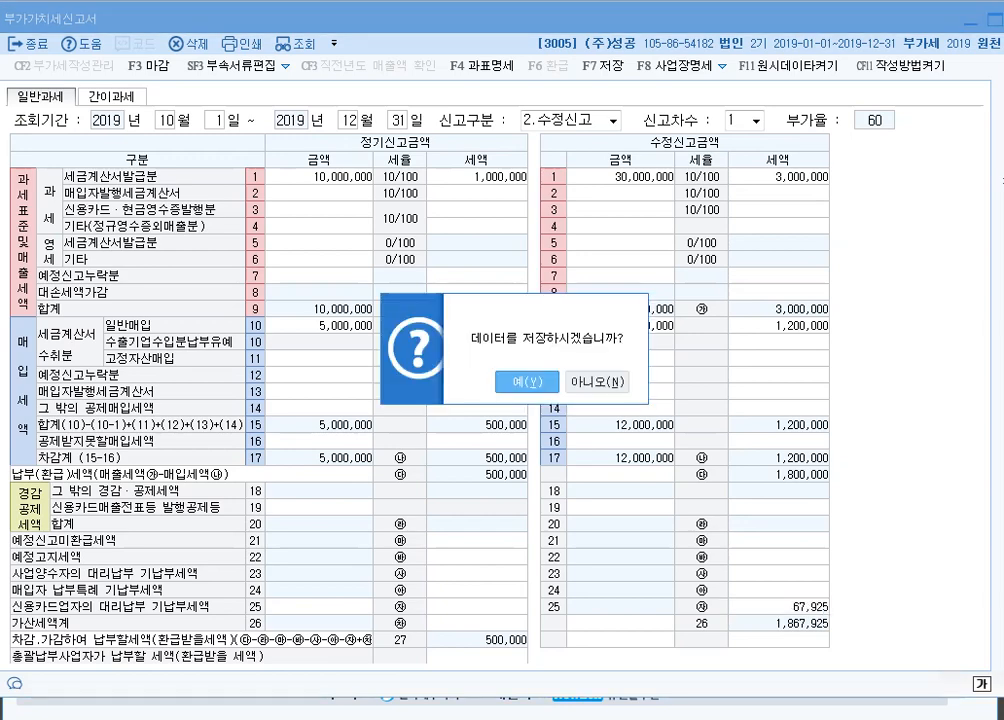
key("Return")
key("Return")
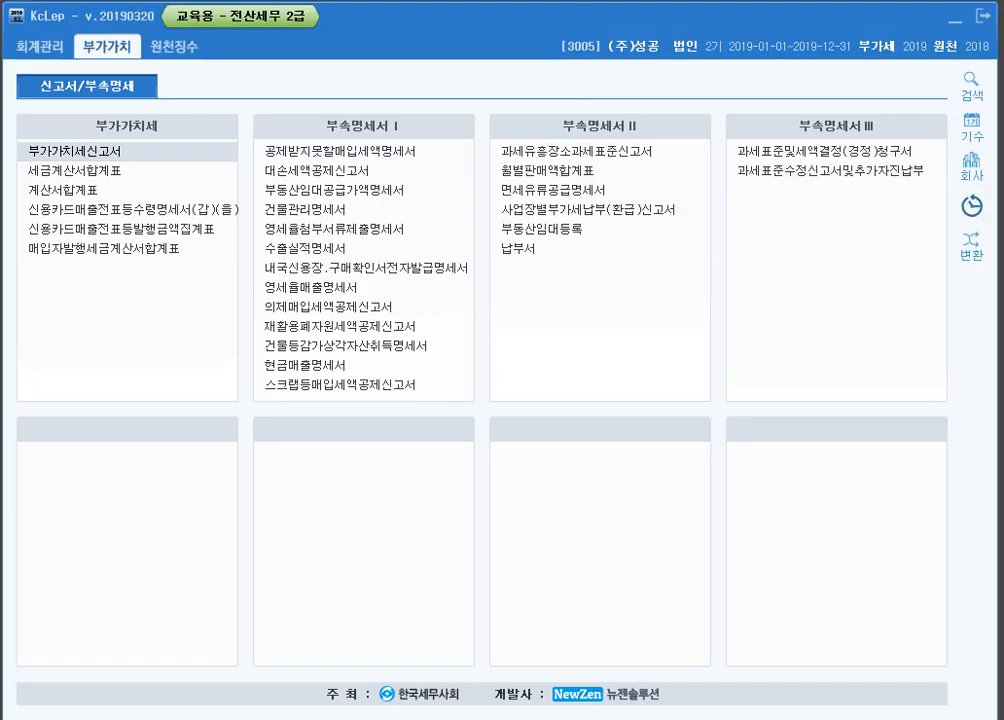
Switch the working company to 1006 (주)한일.
left_click(972, 166)
type("1006")
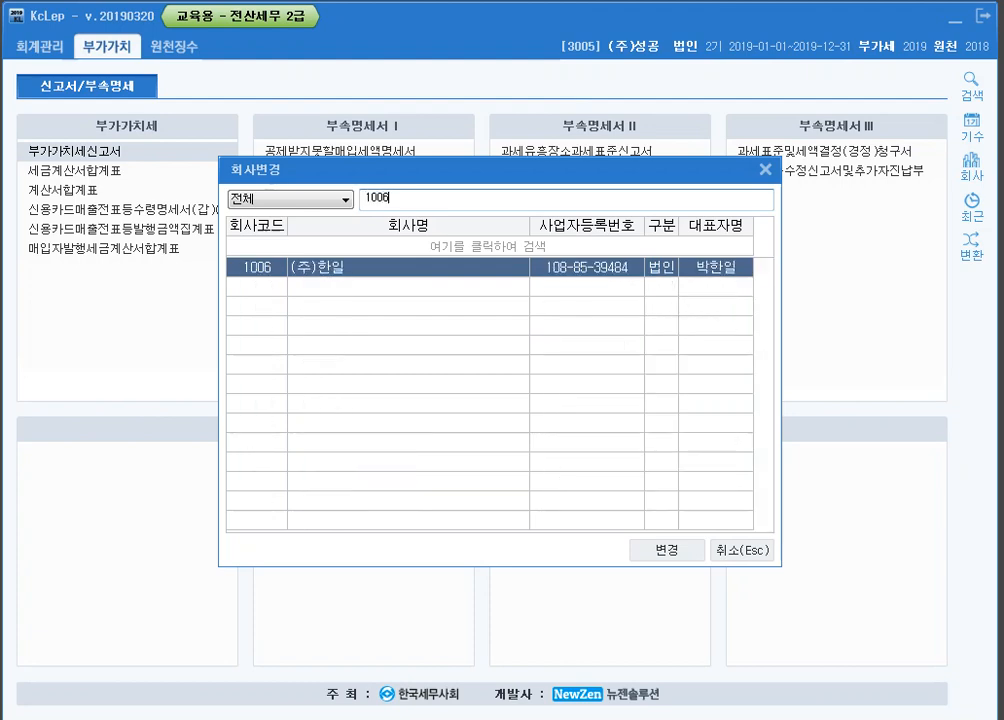
key("Return")
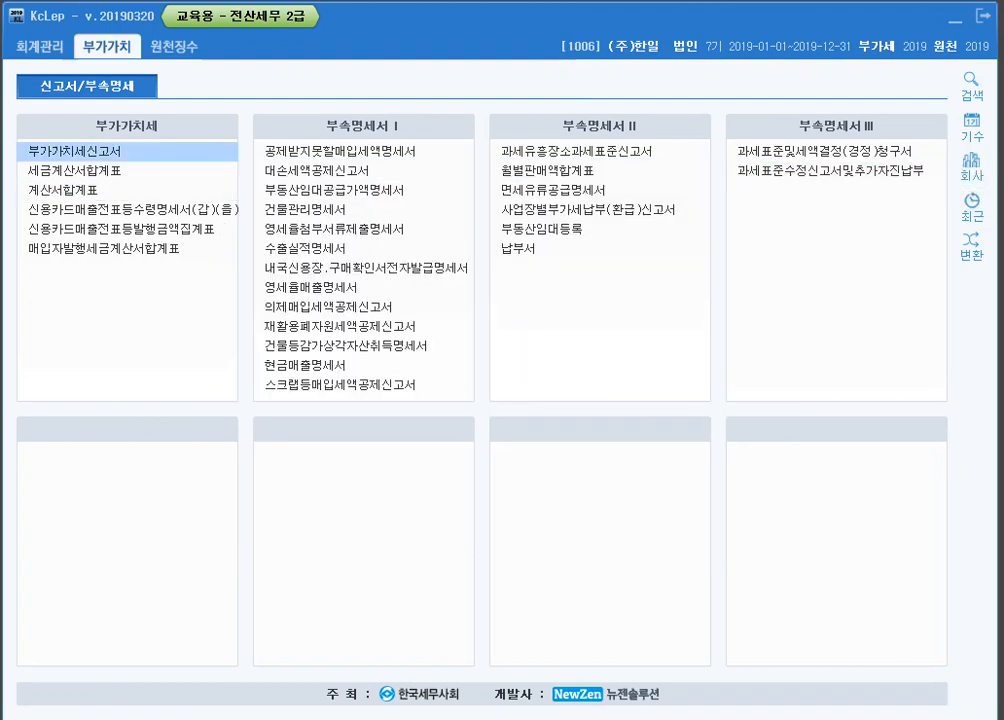
Open the 부가가치세신고서 and set the inquiry period to April 1 through June 30, 2019.
left_click(75, 152)
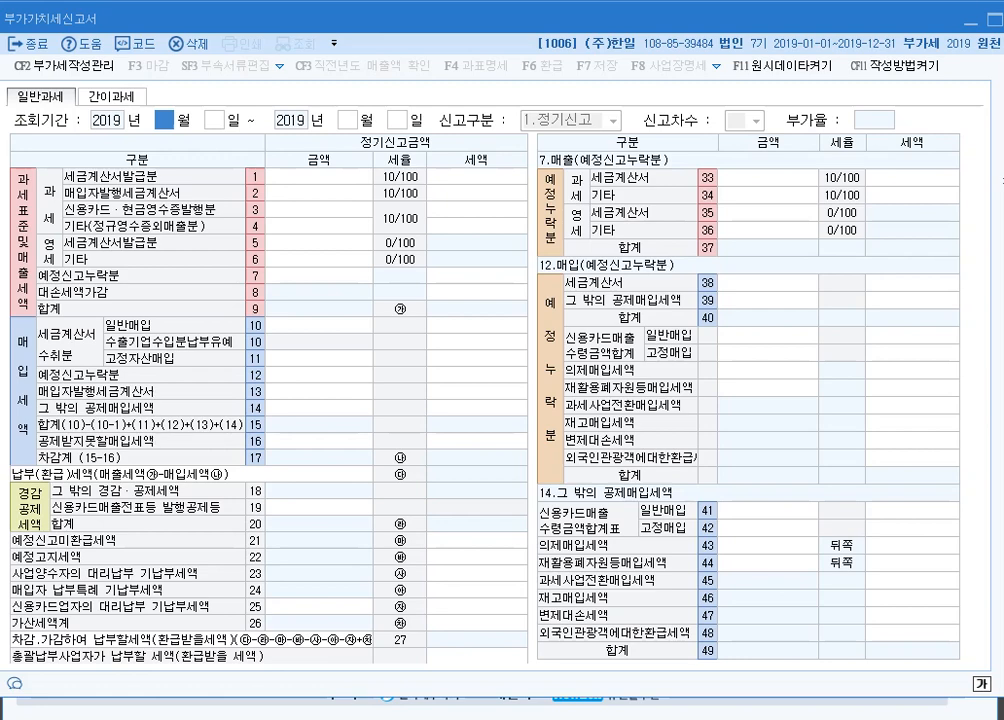
type("4")
key("Return")
key("Return")
key("Return")
key("Return")
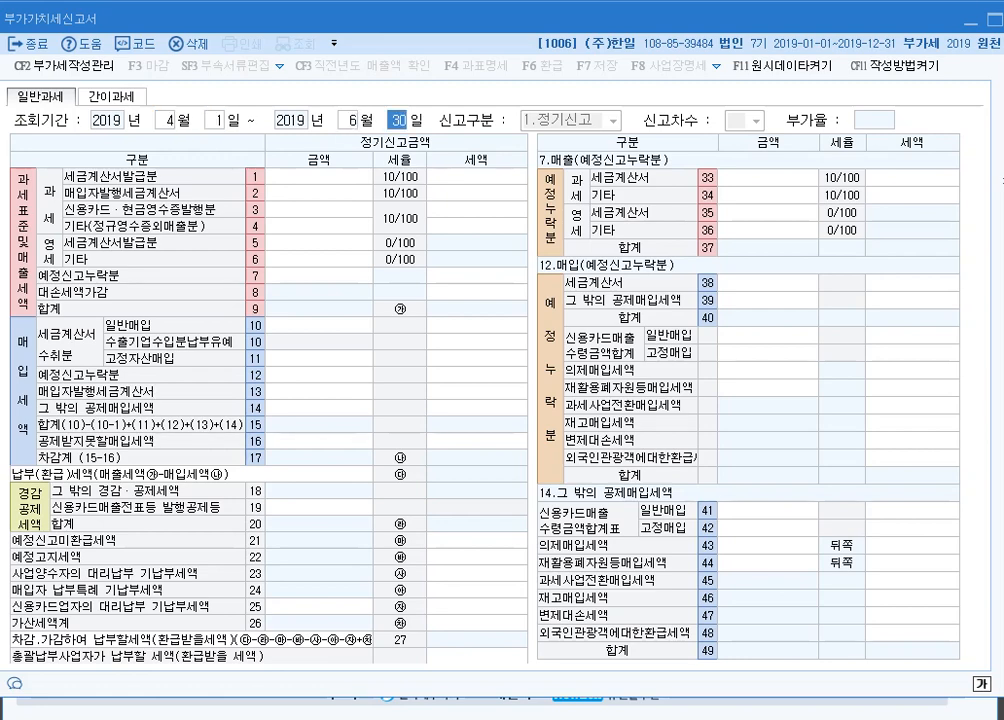
key("shift+Tab")
key("shift+Tab")
key("shift+Tab")
key("shift+Tab")
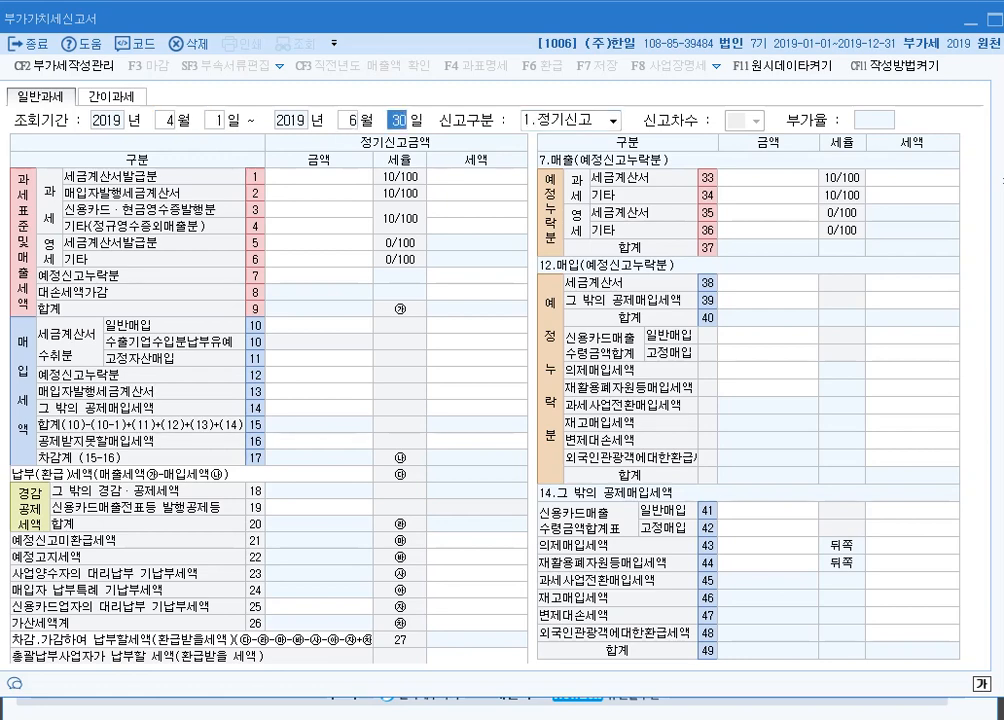
key("Return")
key("Return")
key("Return")
key("Return")
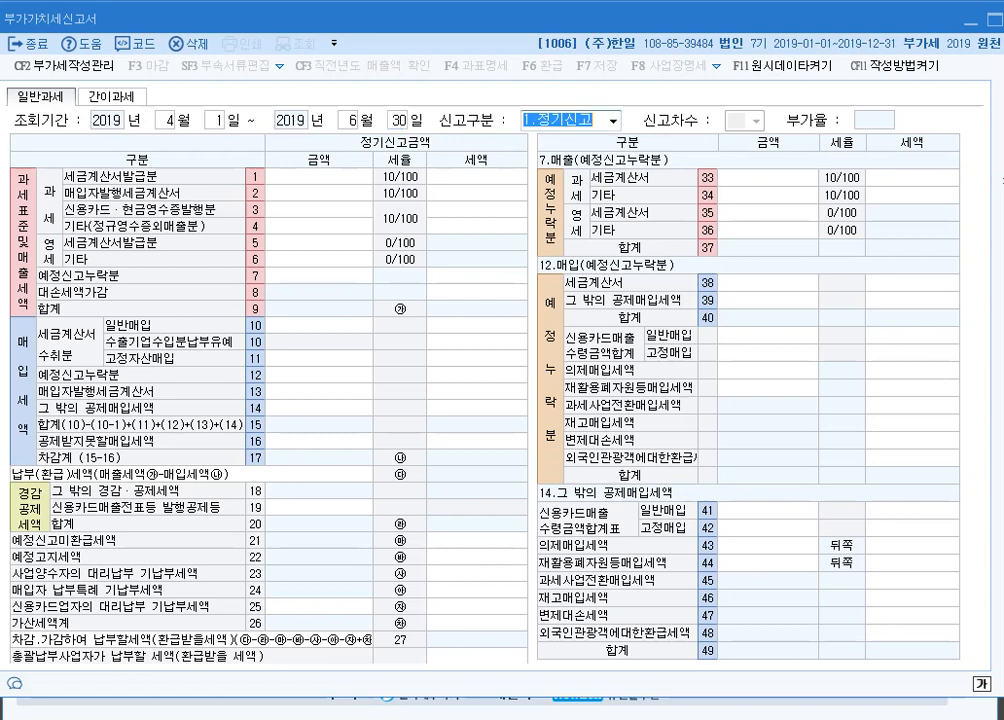
Set the filing type to 2.수정신고 with 신고차수 1 and load the return.
left_click(613, 121)
left_click(560, 154)
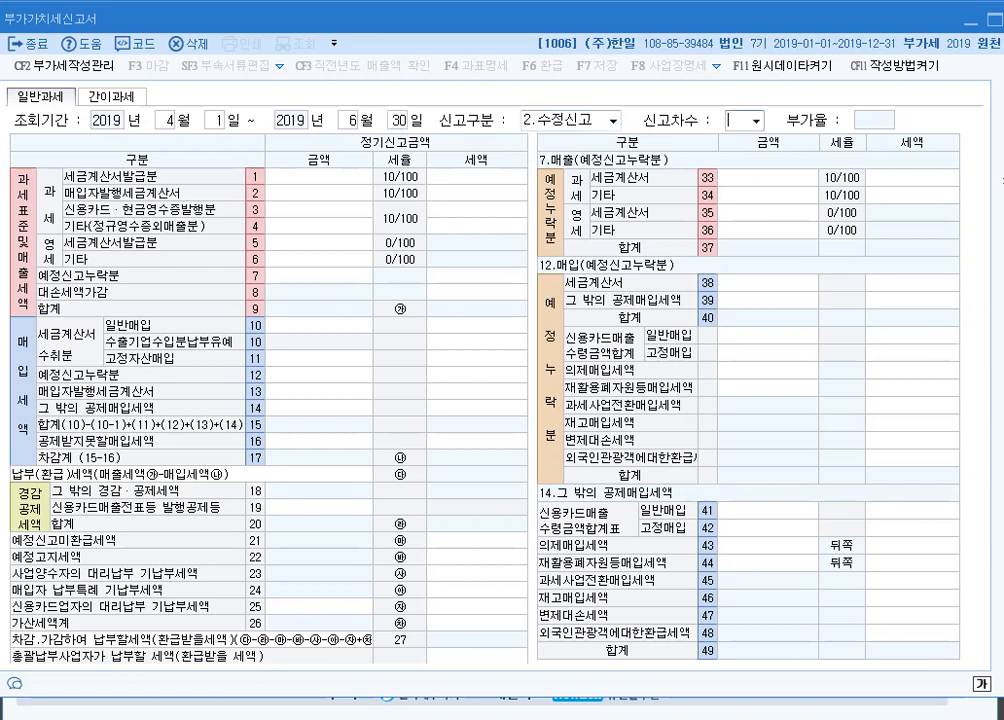
left_click(756, 121)
left_click(744, 140)
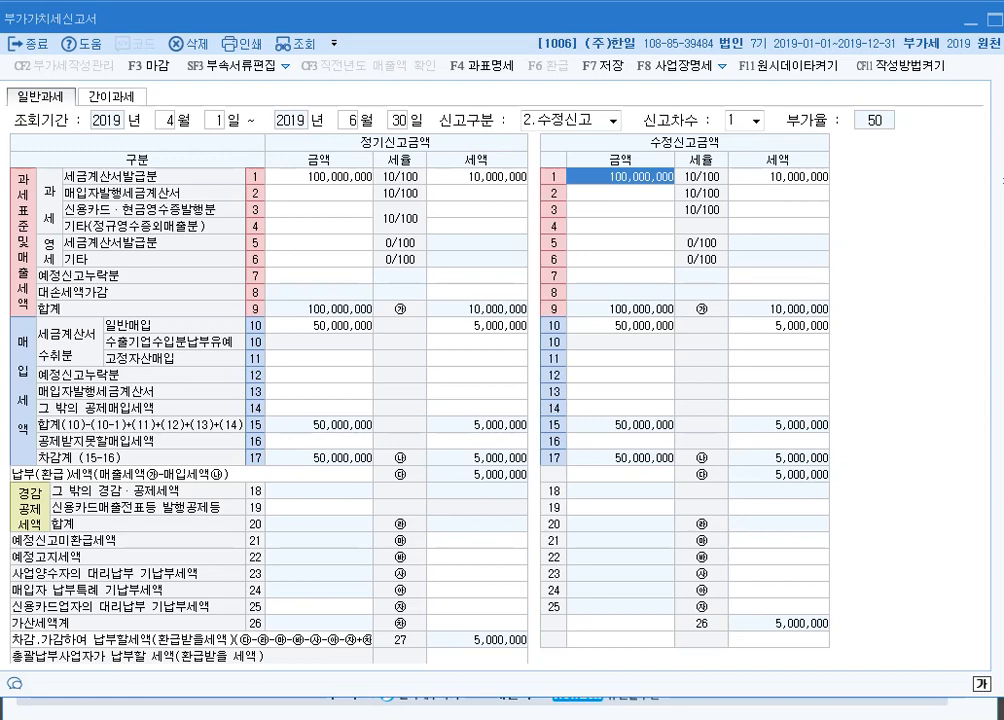
Enter 50,000,000 as the zero-rated 기타 sales amount on line 6 of the amended return and dismiss the 작성요령 guide.
key("Down")
key("Down")
key("Down")
key("Down")
key("Down")
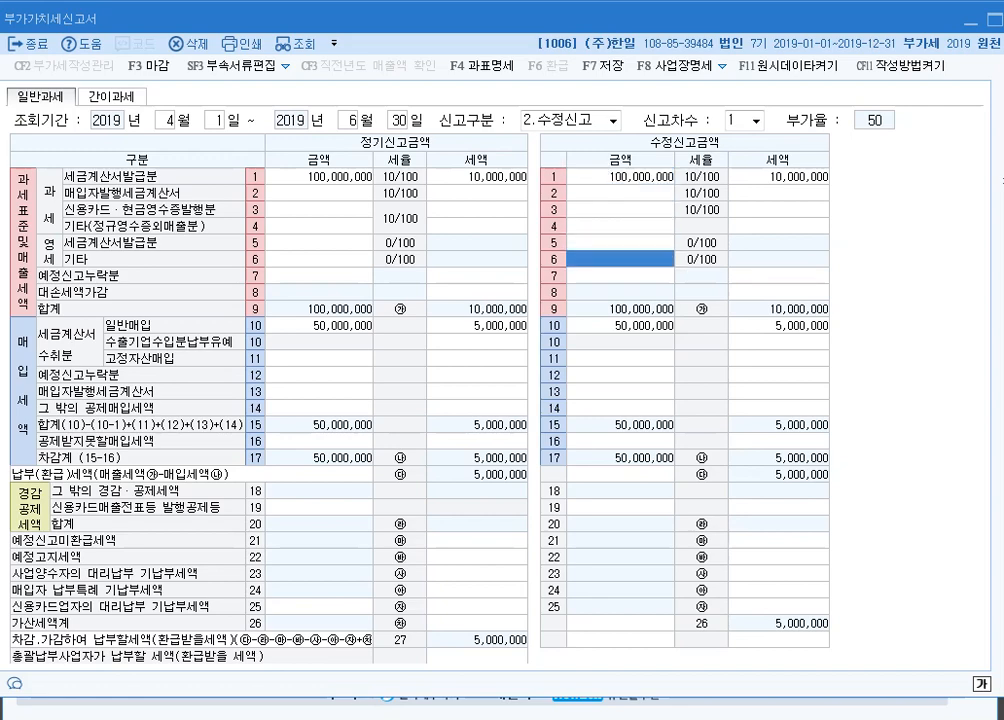
type("50000000")
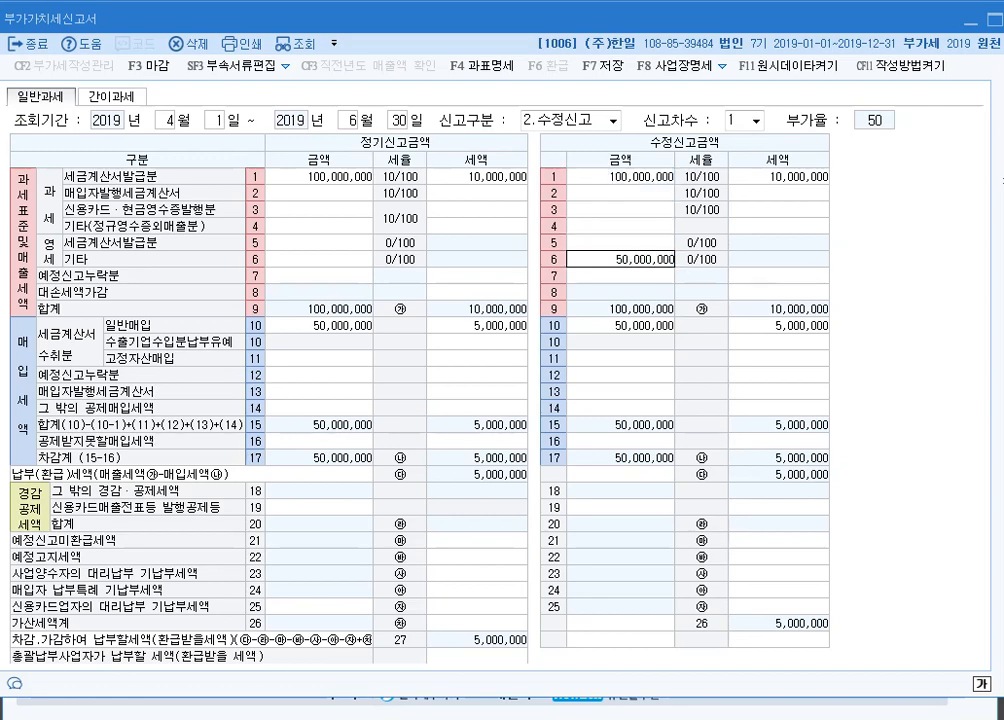
key("Return")
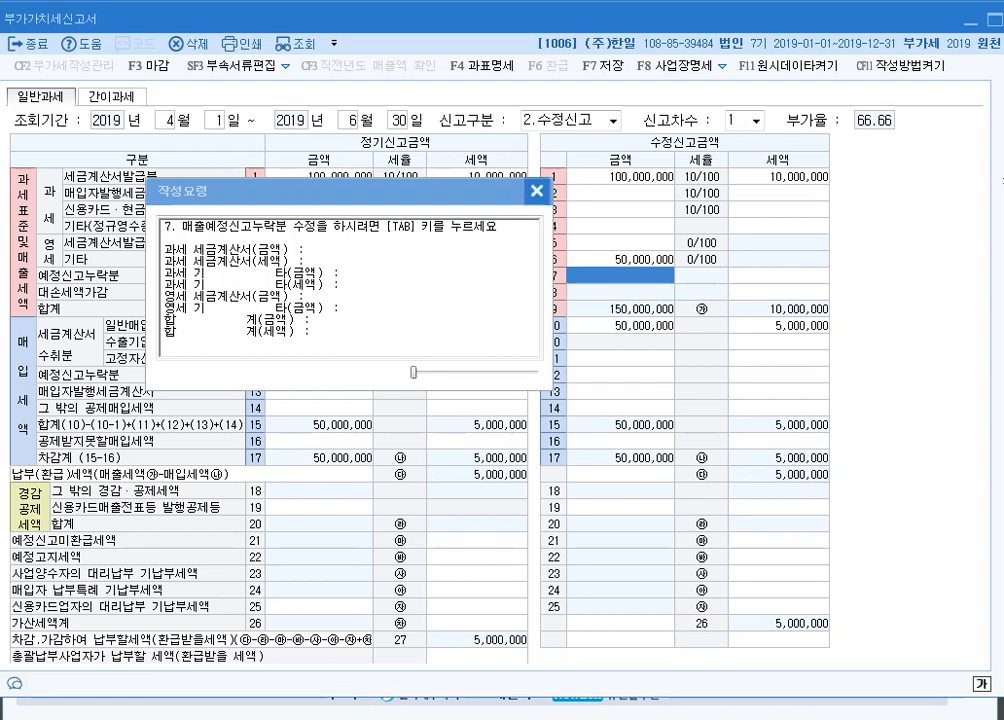
left_click(537, 191)
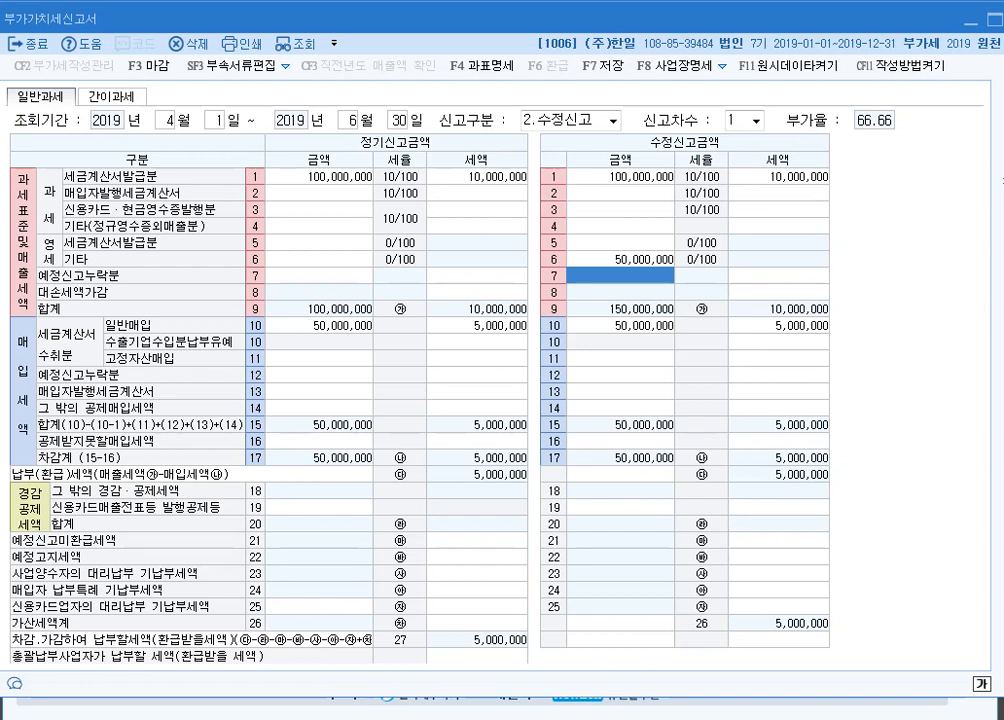
Enter 16,500,000 as the taxable 기타(정규영수증외매출분) amount on line 4 of the amended return.
key("Up")
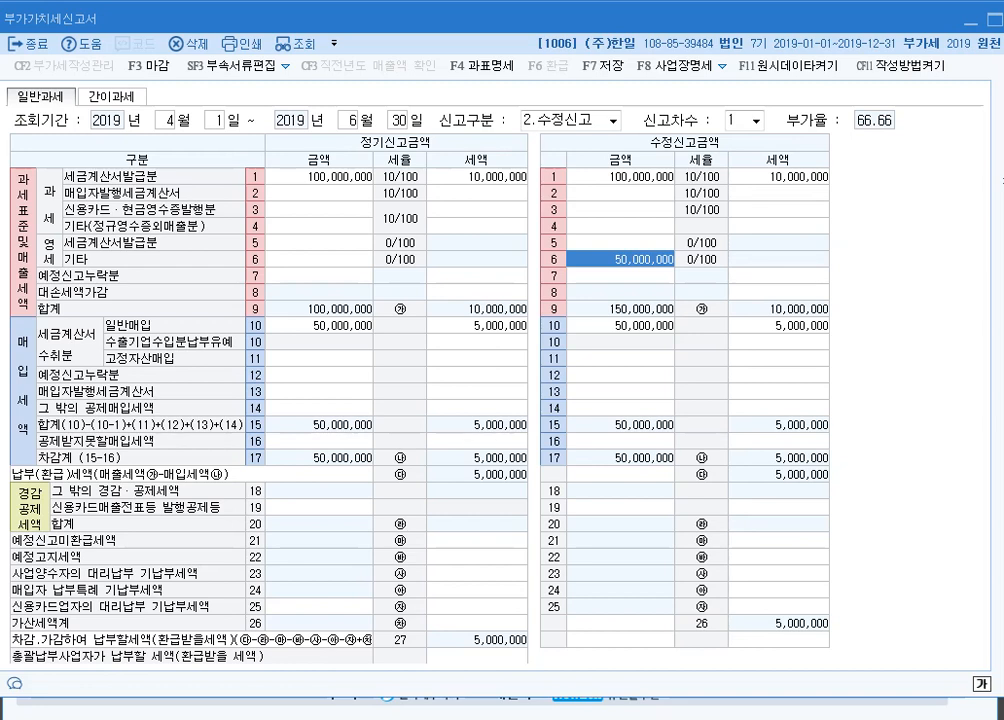
key("Up")
key("Up")
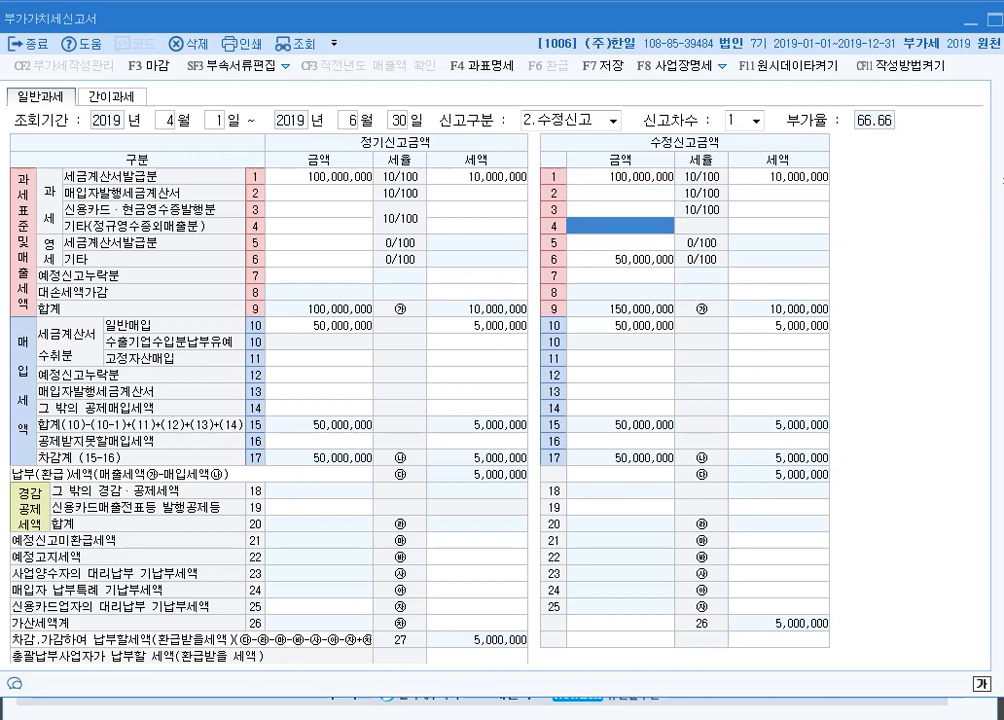
type("12000000")
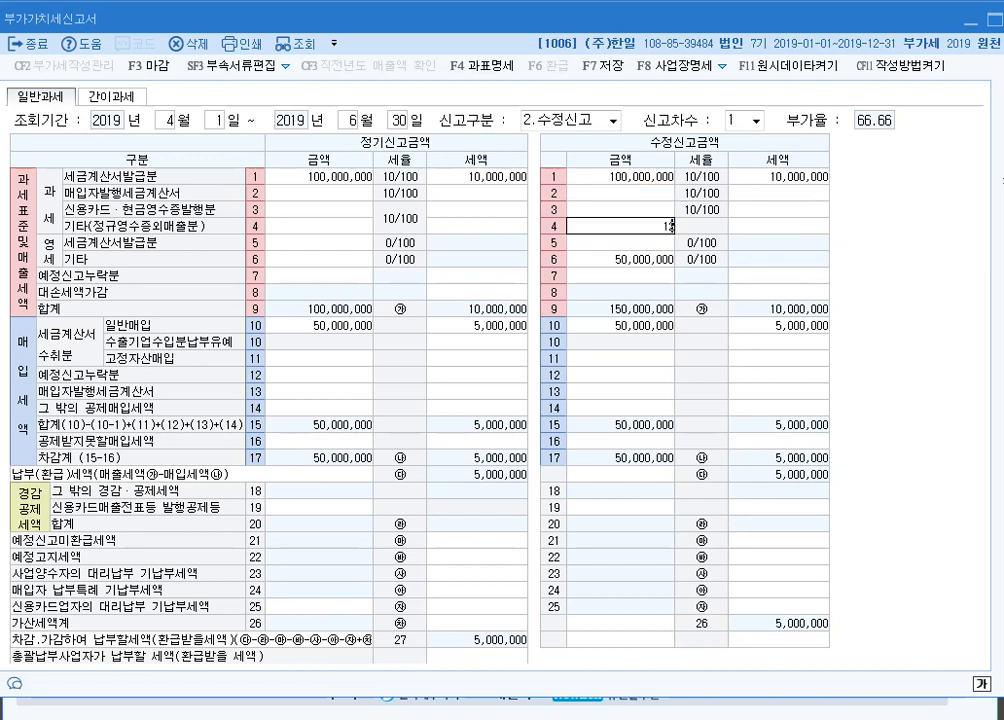
key("Return")
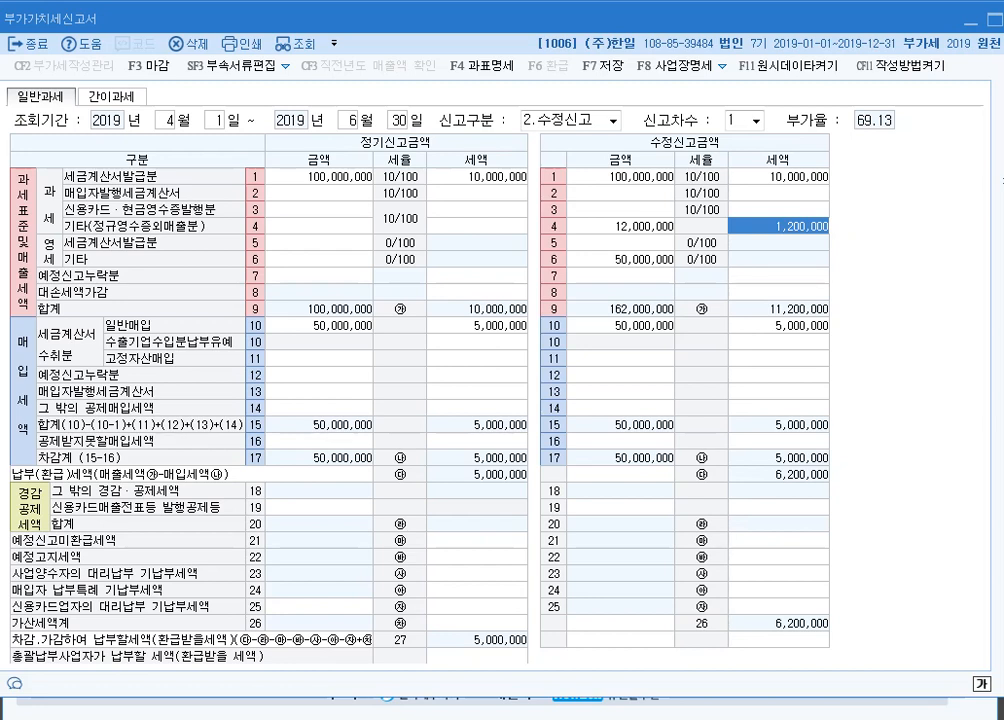
key("Left")
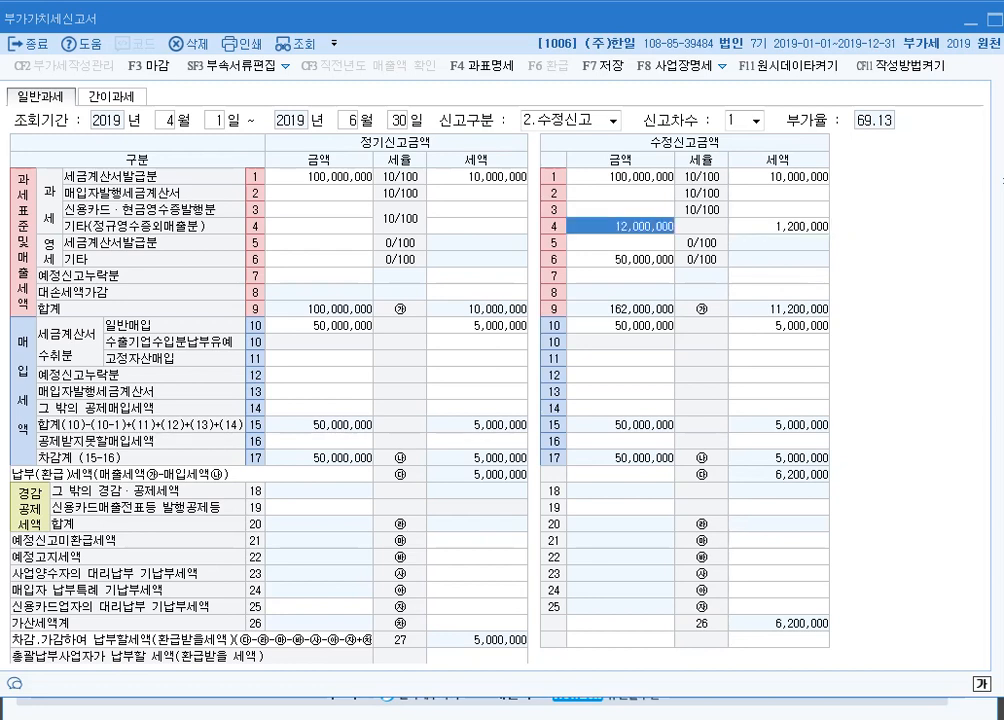
type("16500000")
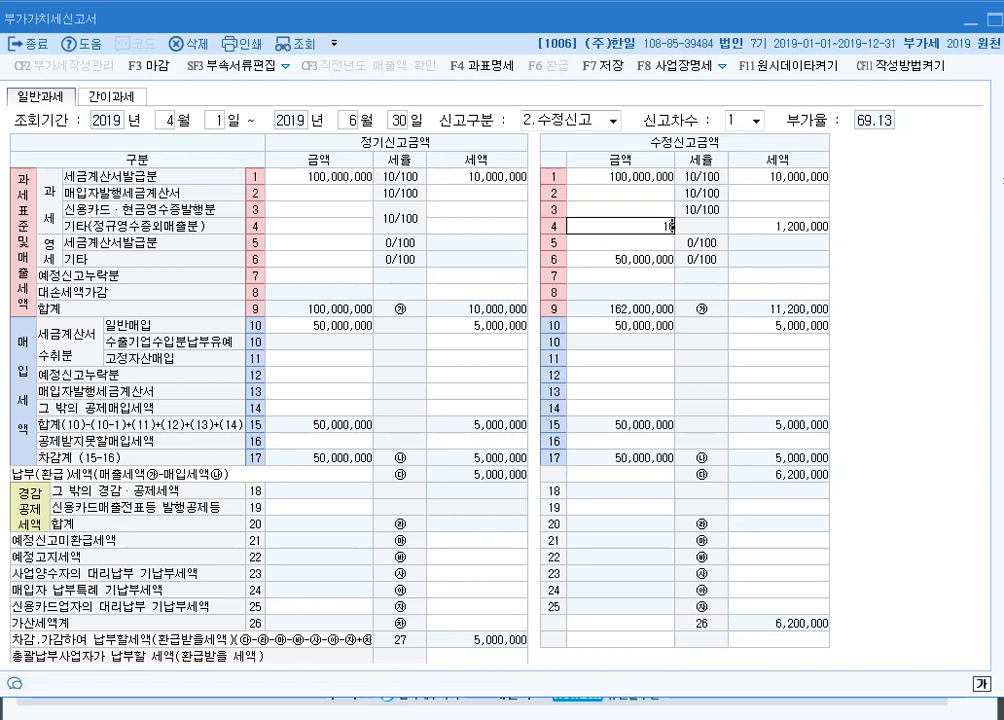
key("Return")
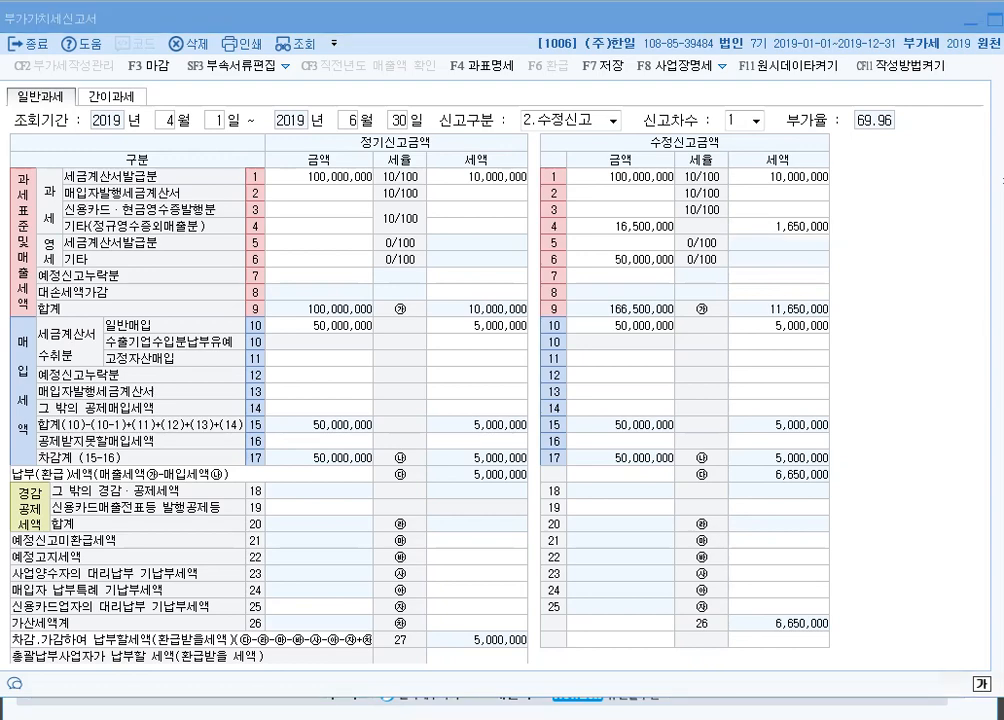
Open the amended return's 가산세명세 and enter a 1,650,000 base and 82,500 penalty for 과소·초과환급(일반) on line 71.
left_click(778, 607)
key("Tab")
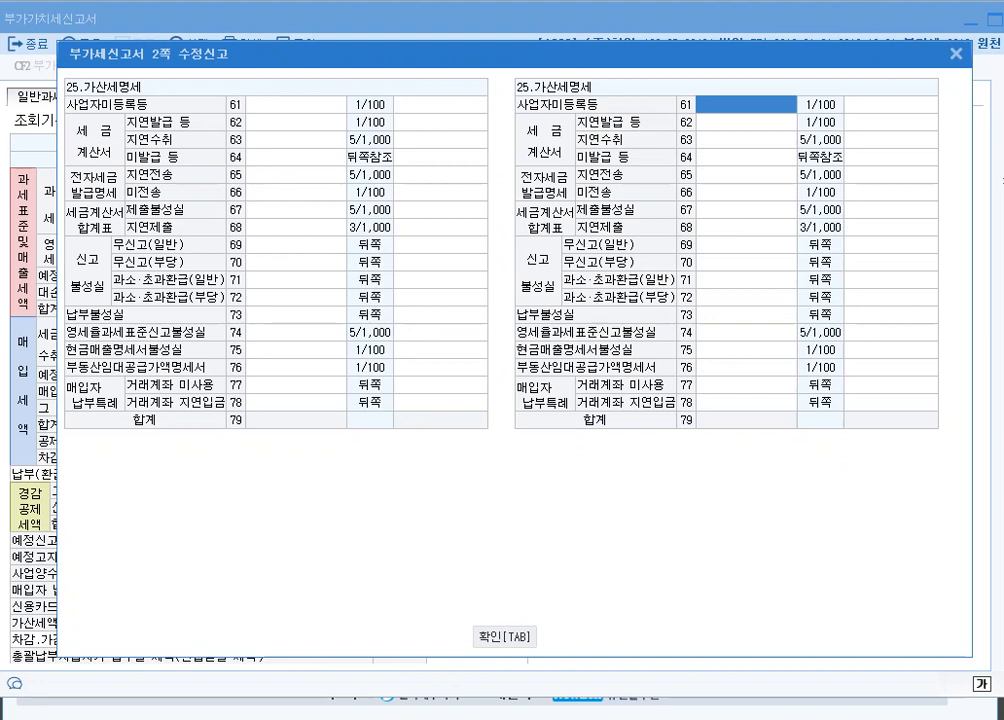
left_click(746, 280)
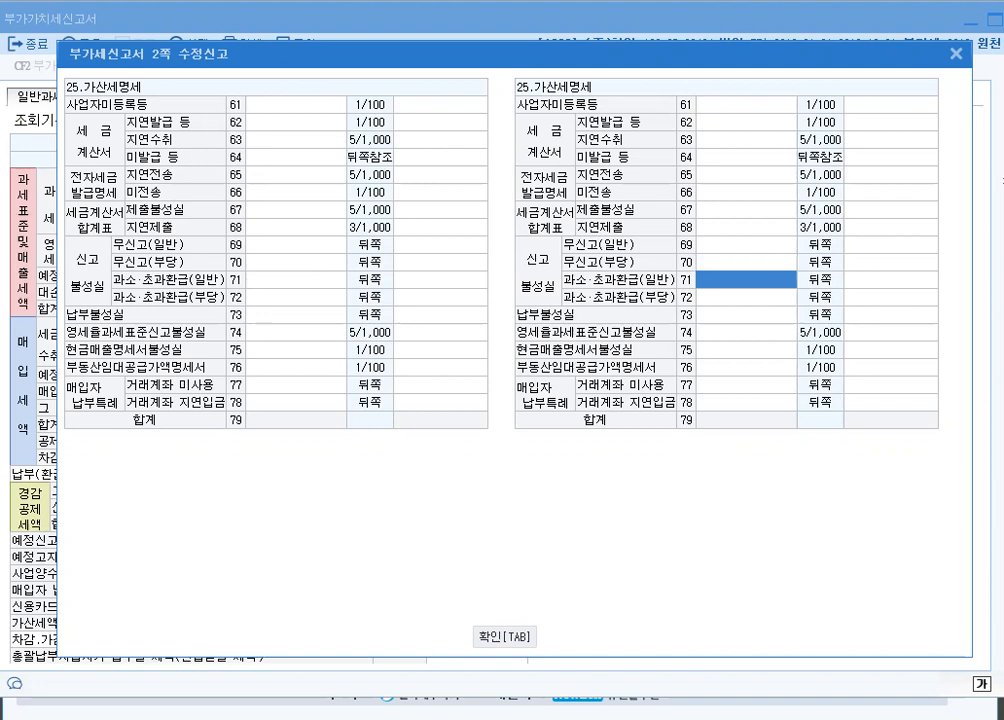
type("1605000")
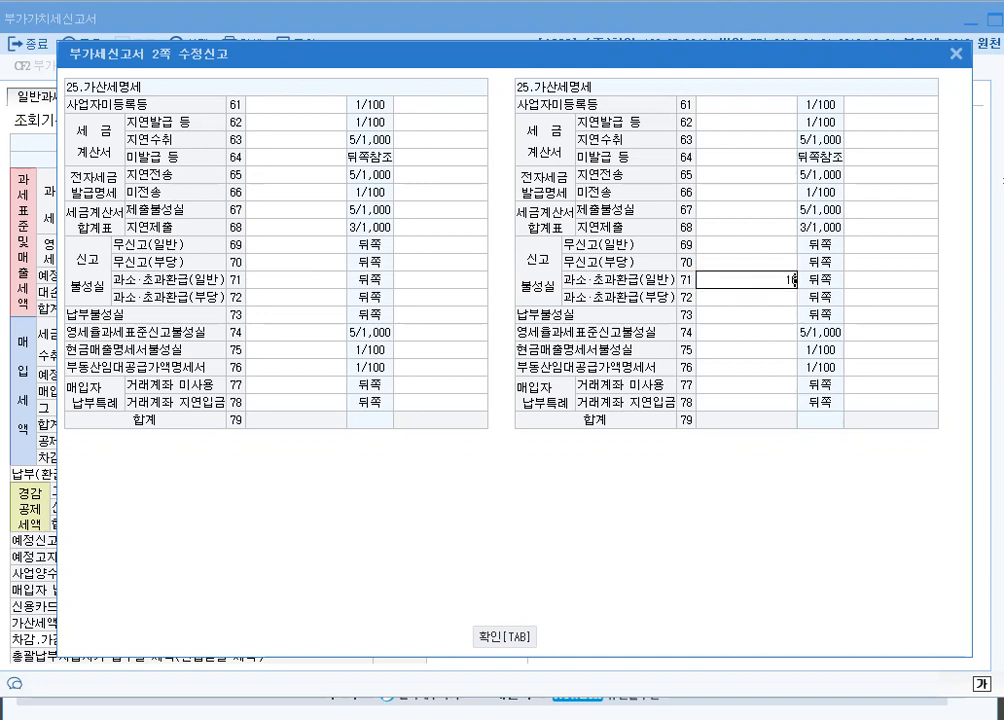
key("Return")
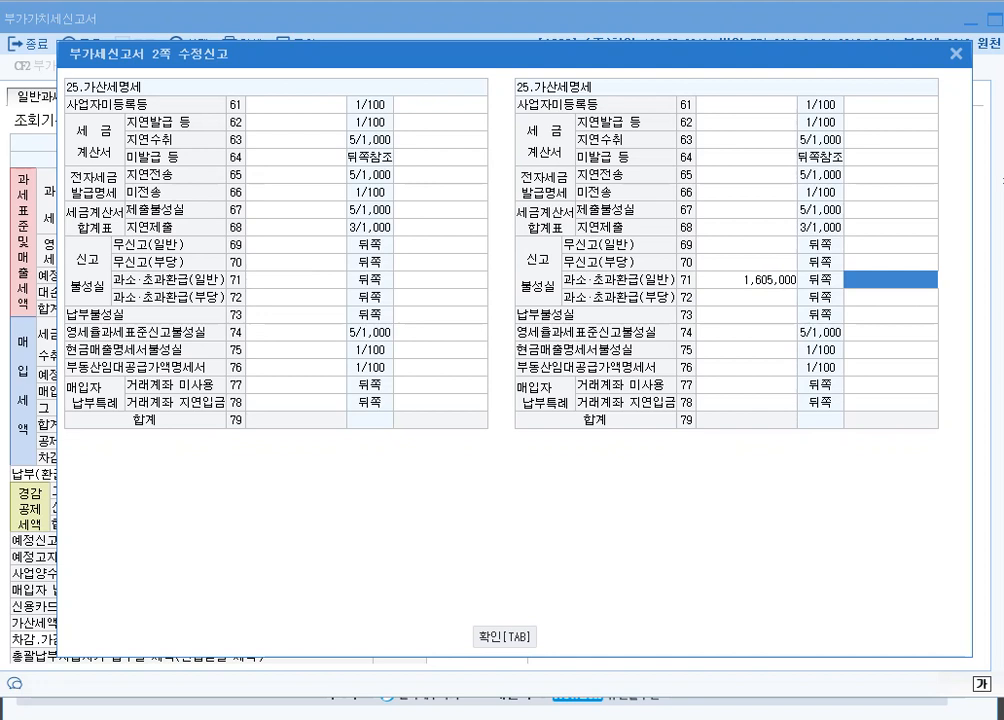
type("82500")
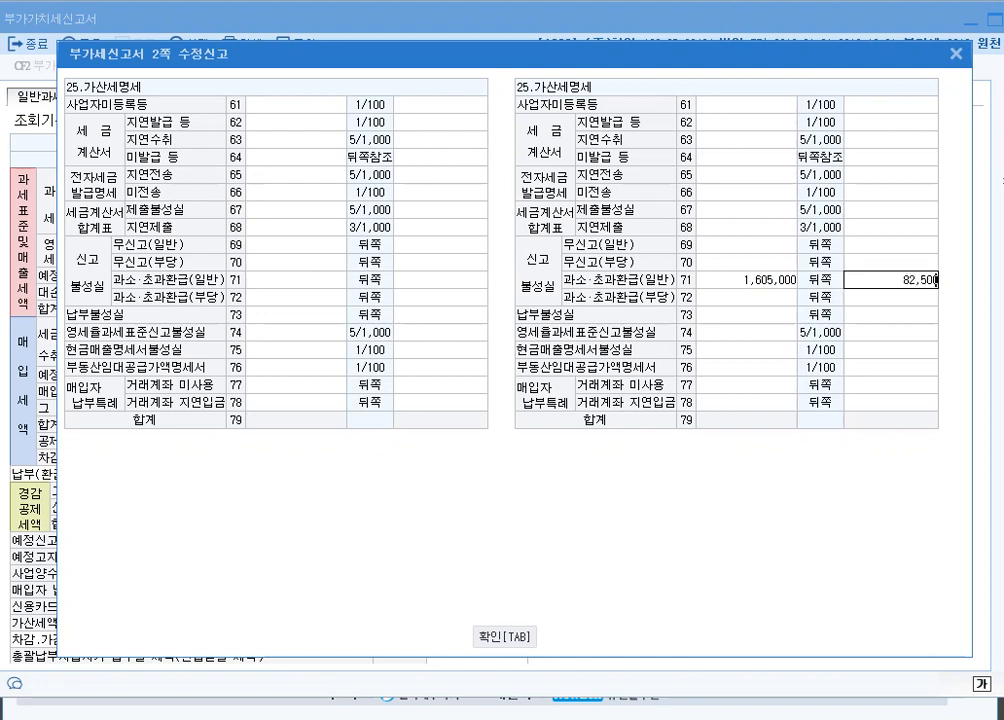
key("Return")
key("Return")
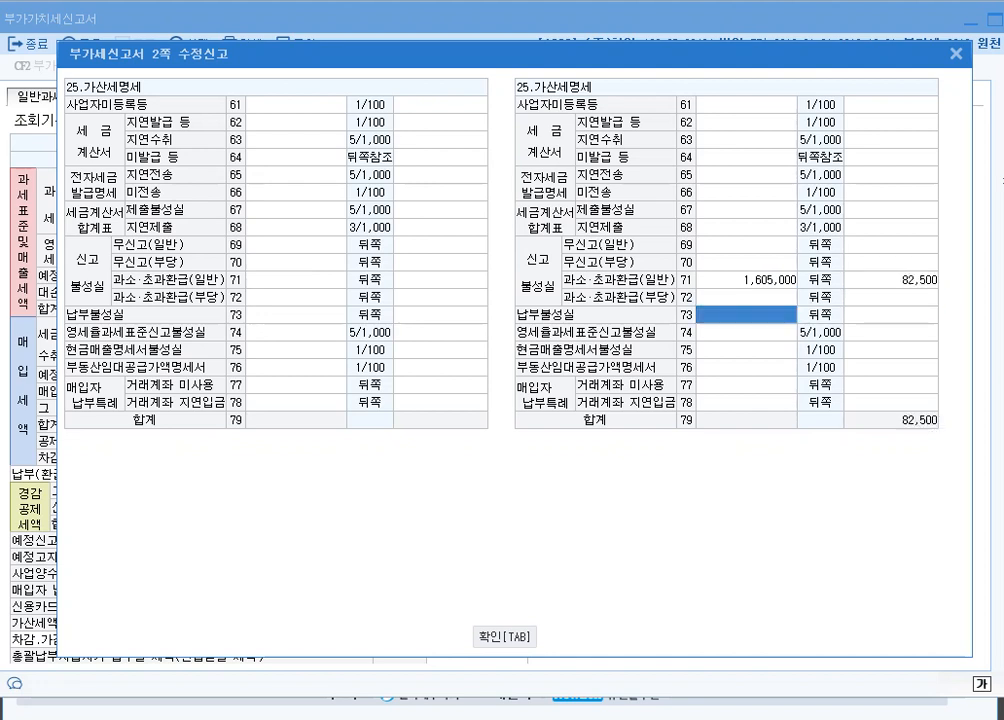
key("Up")
key("Up")
type("1650000")
key("Return")
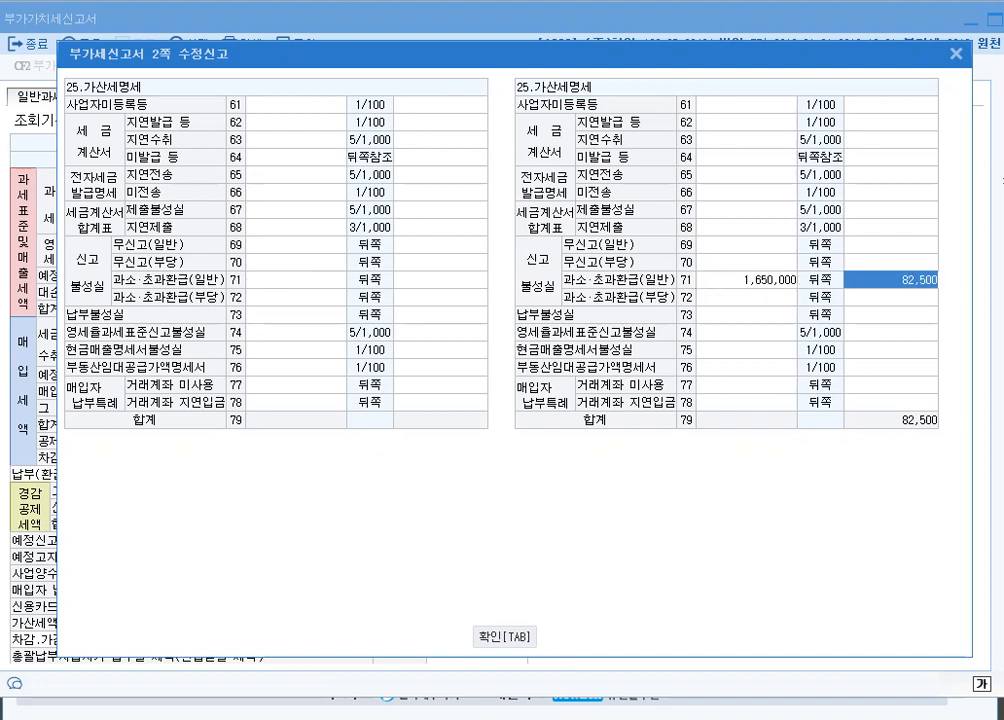
Calculate the 납부불성실 penalty on line 73 from a 1,650,000 base, original due date July 25, 2019 and payment date October 18, 2019.
key("Return")
key("Return")
type("1650000")
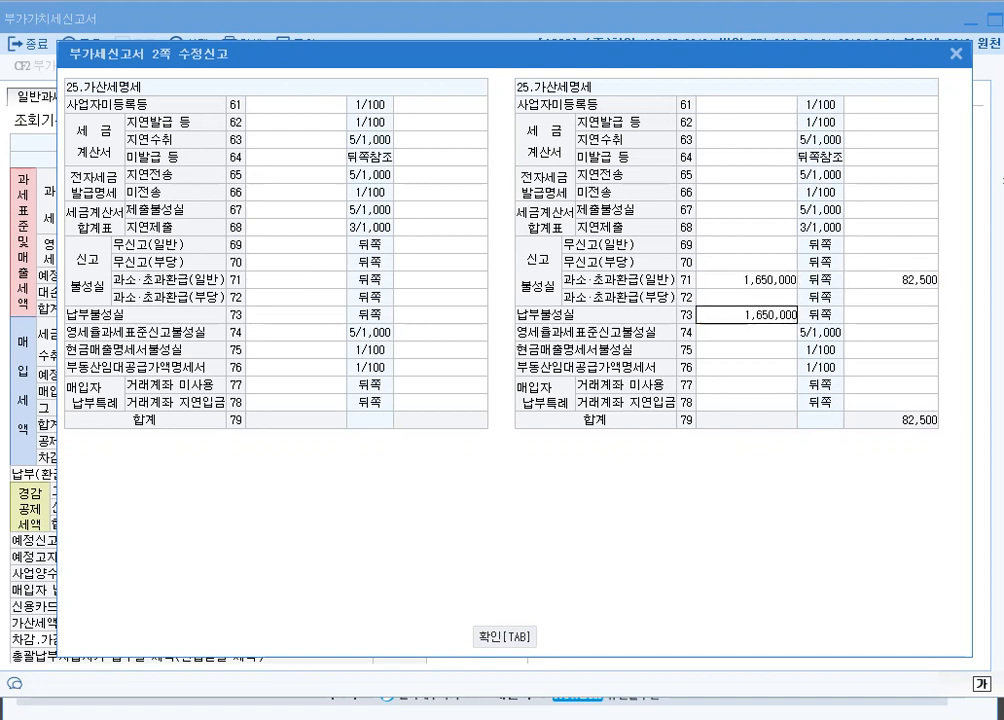
key("Return")
type("2019 년 ")
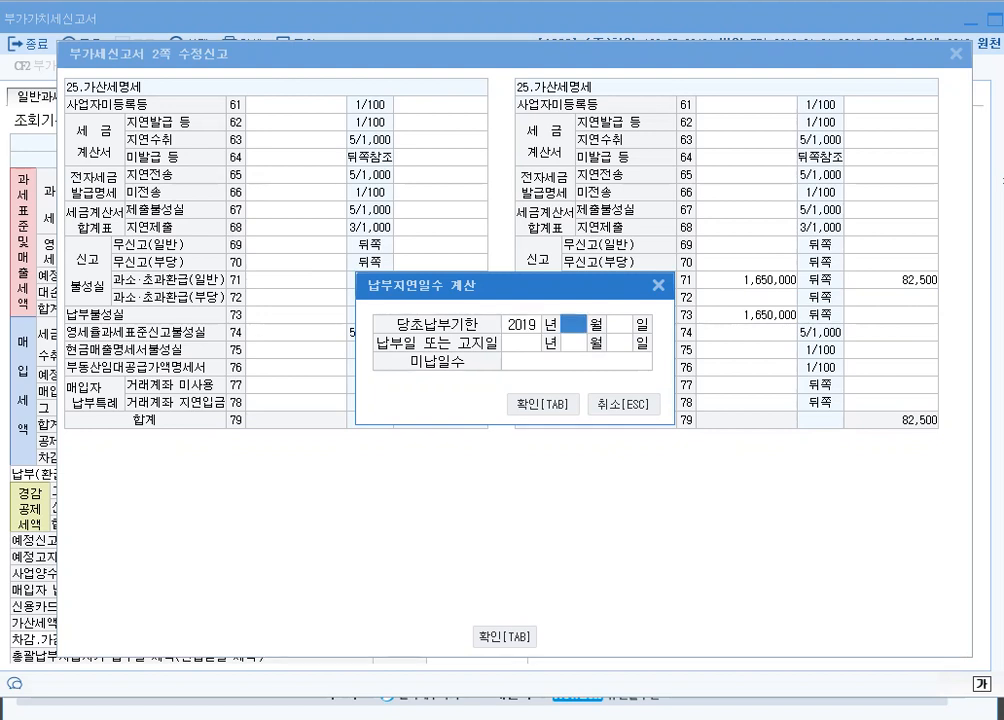
type("7")
key("Return")
type("25")
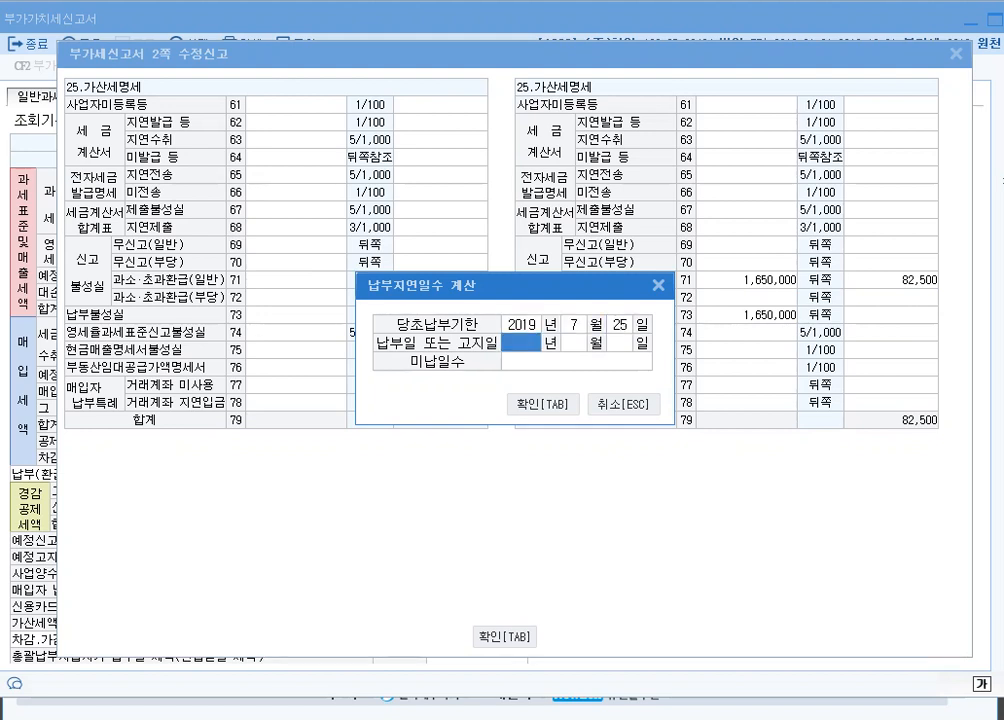
type("2019")
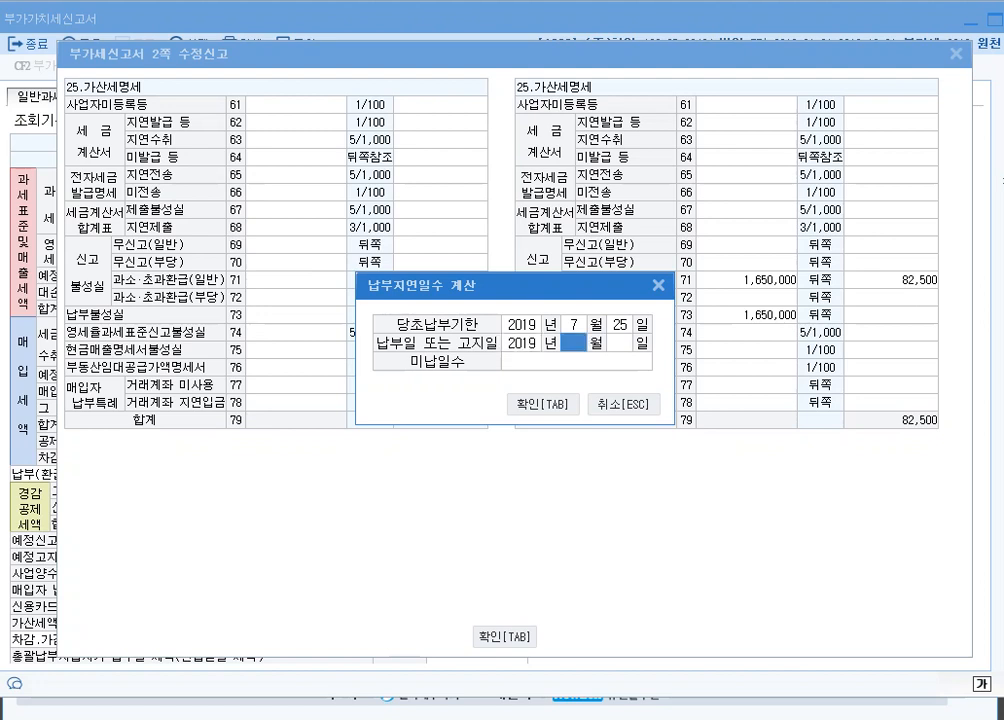
type("10")
type("18")
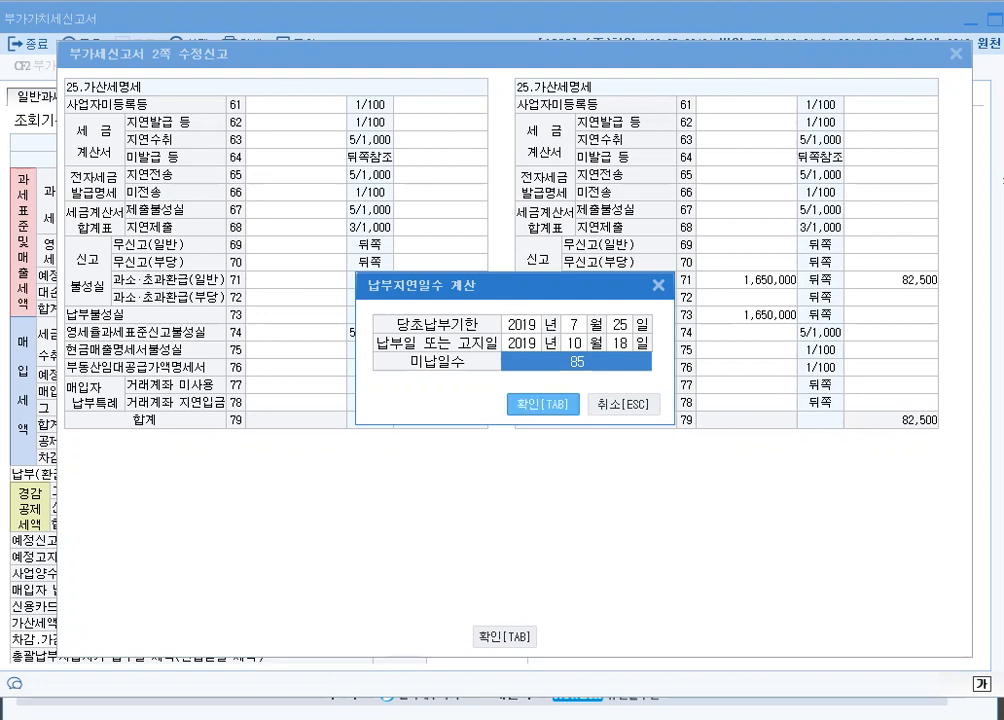
key("Tab")
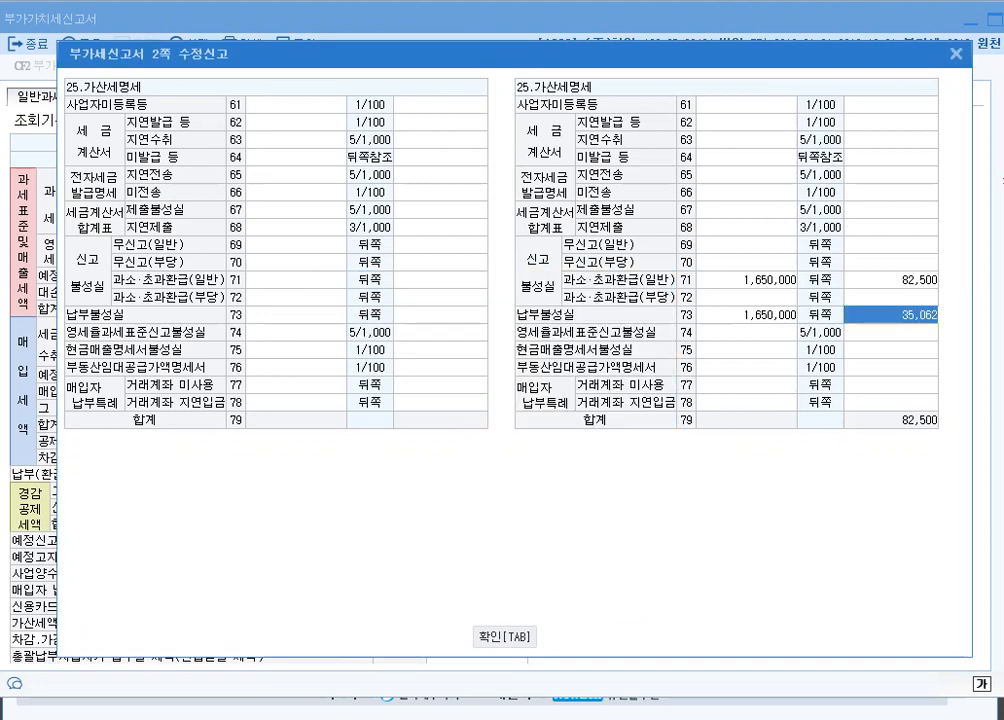
Enter a 50,000,000 base and a 125,000 penalty for 영세율과세표준신고불성실 on line 74.
key("Return")
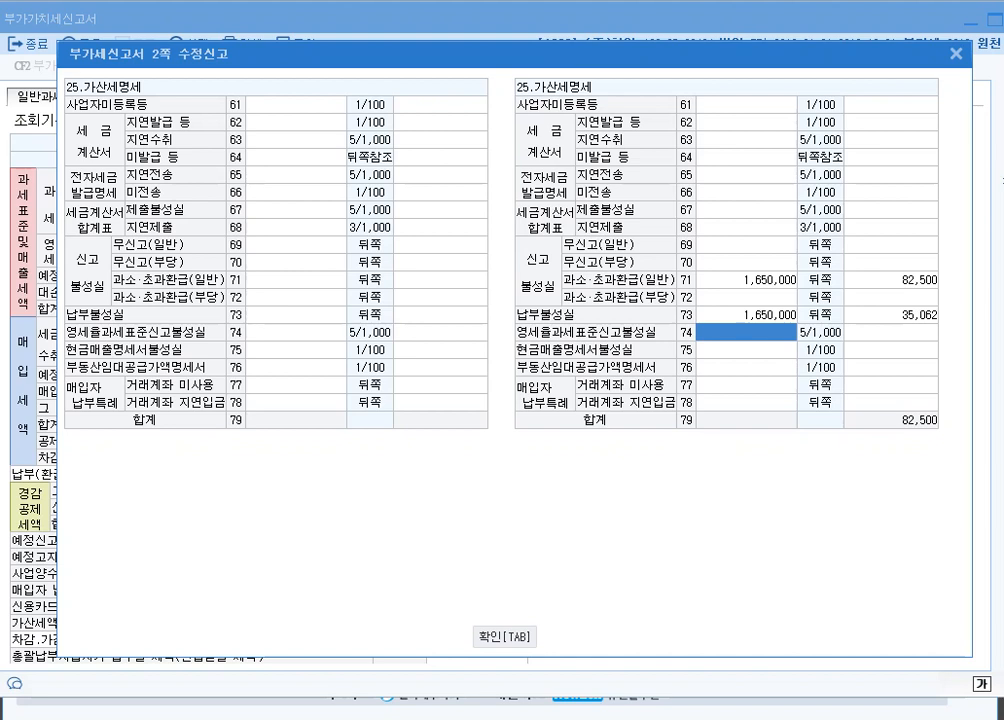
type("500000")
key("Return")
key("Left")
type("50000000")
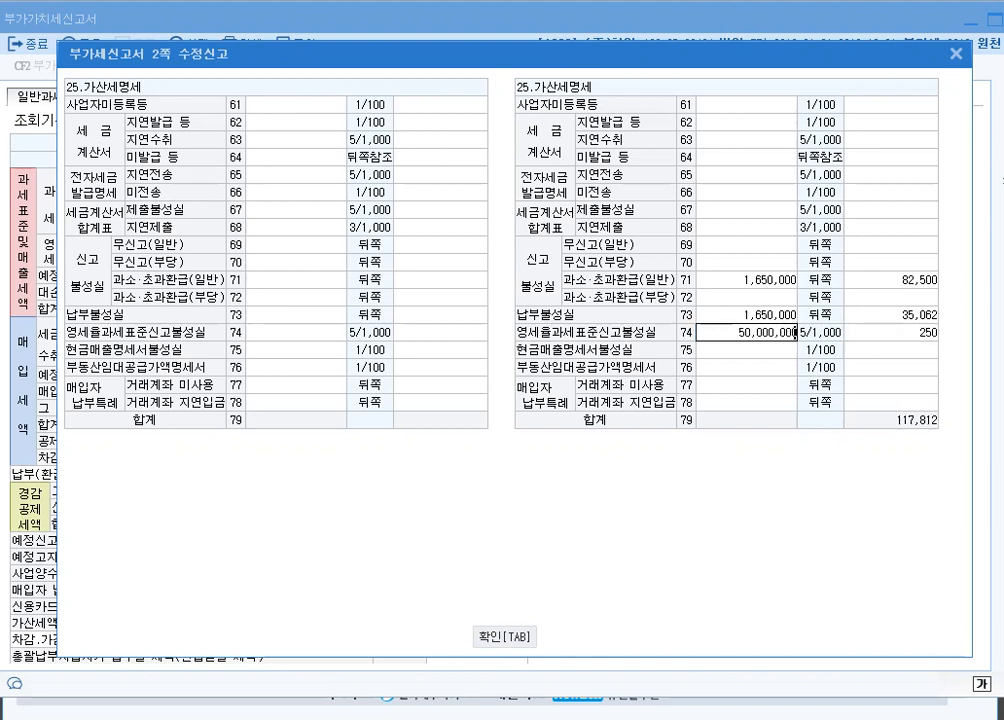
key("Return")
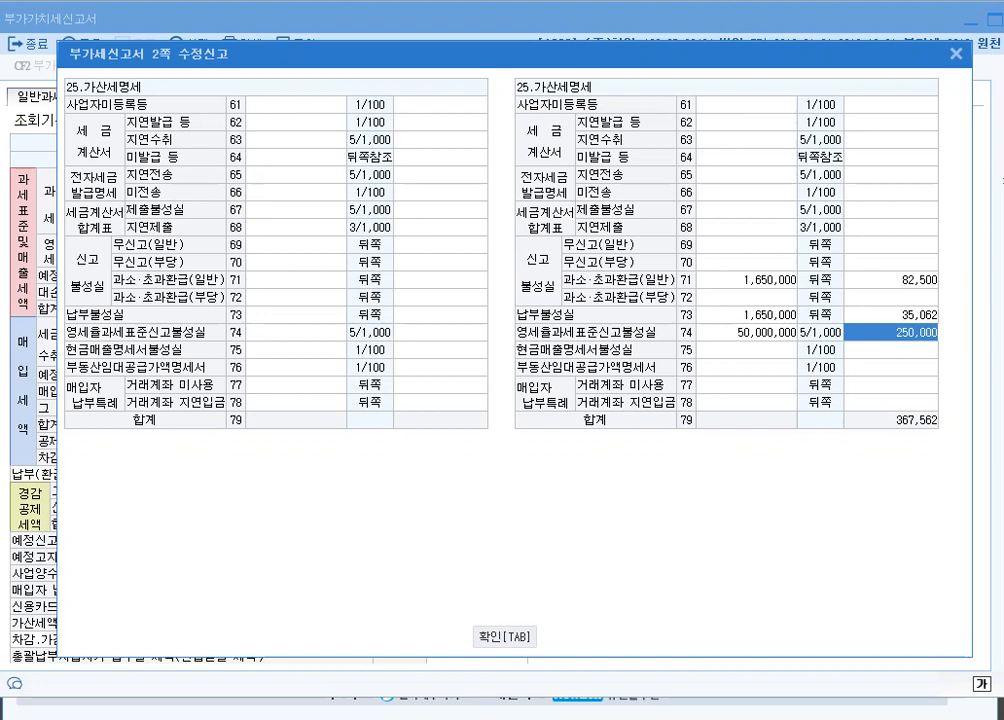
type("125000")
key("Return")
key("Up")
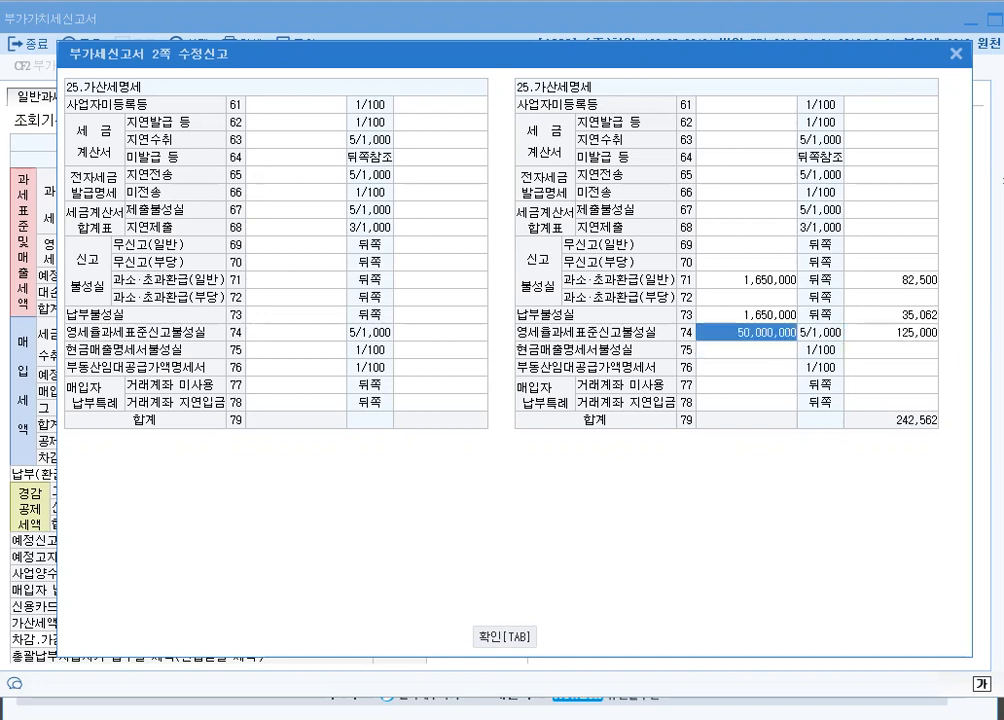
key("Up")
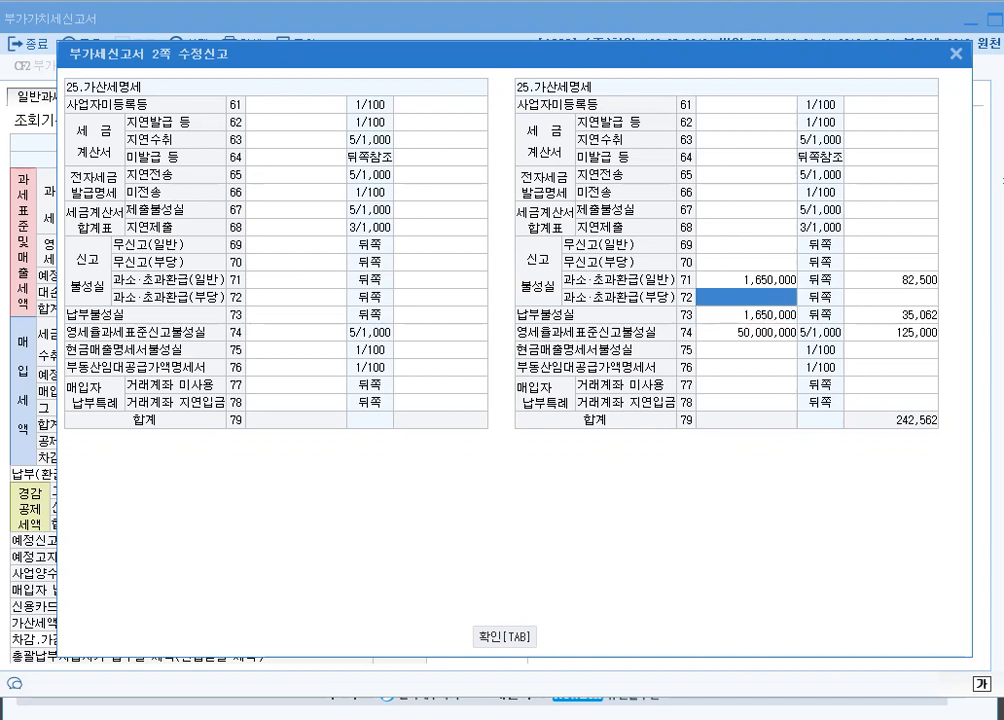
Enter a 12,000,000 base and a 240,000 penalty for 세금계산서 미발급 등 on line 64, and confirm the amended 가산세명세.
key("Up")
key("Up")
key("Up")
key("Up")
key("Up")
key("Up")
key("Up")
key("Up")
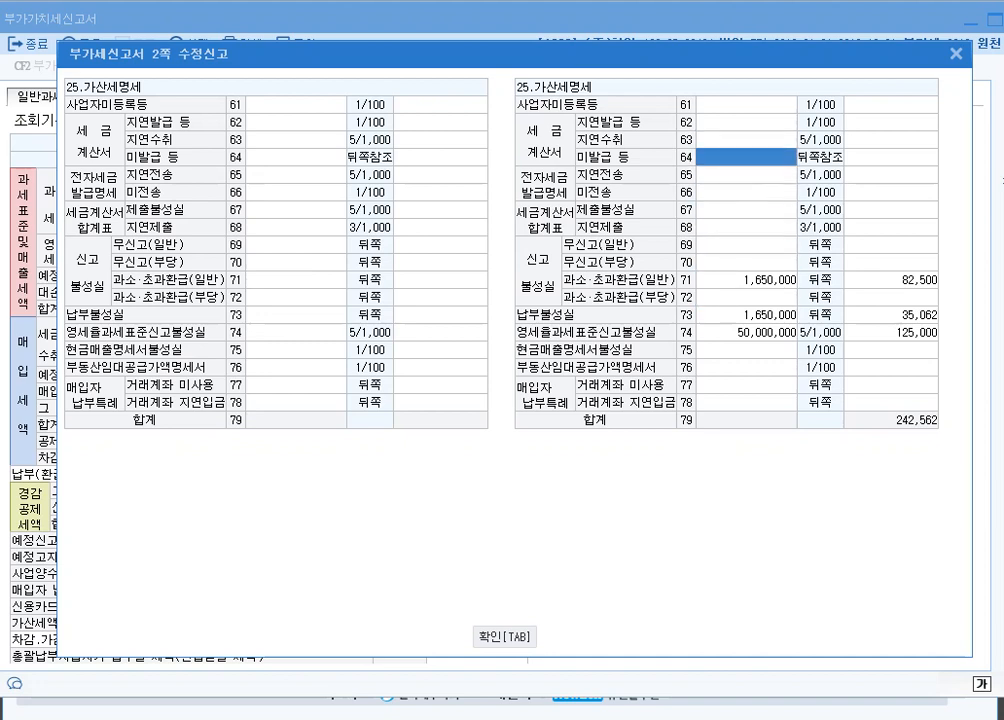
type("12000000")
key("Return")
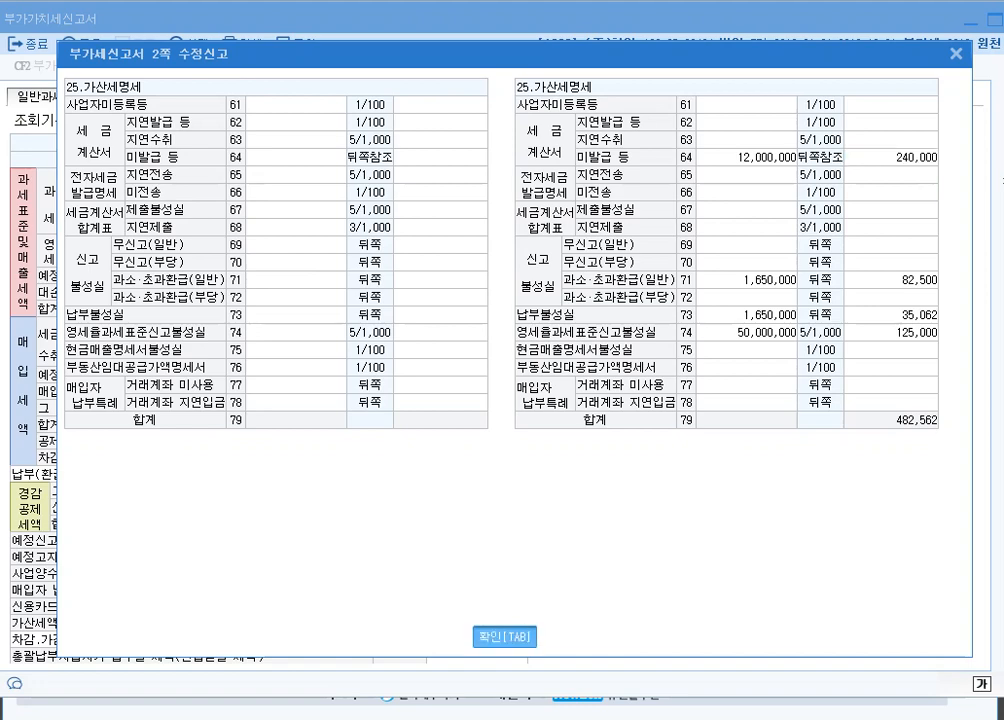
key("Tab")
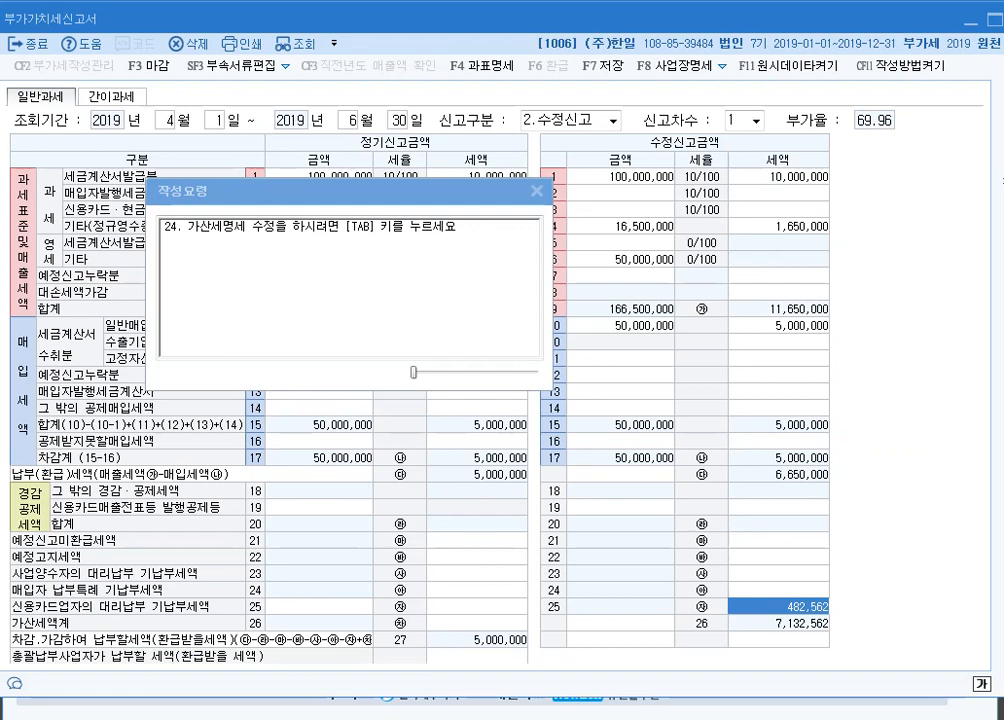
key("Tab")
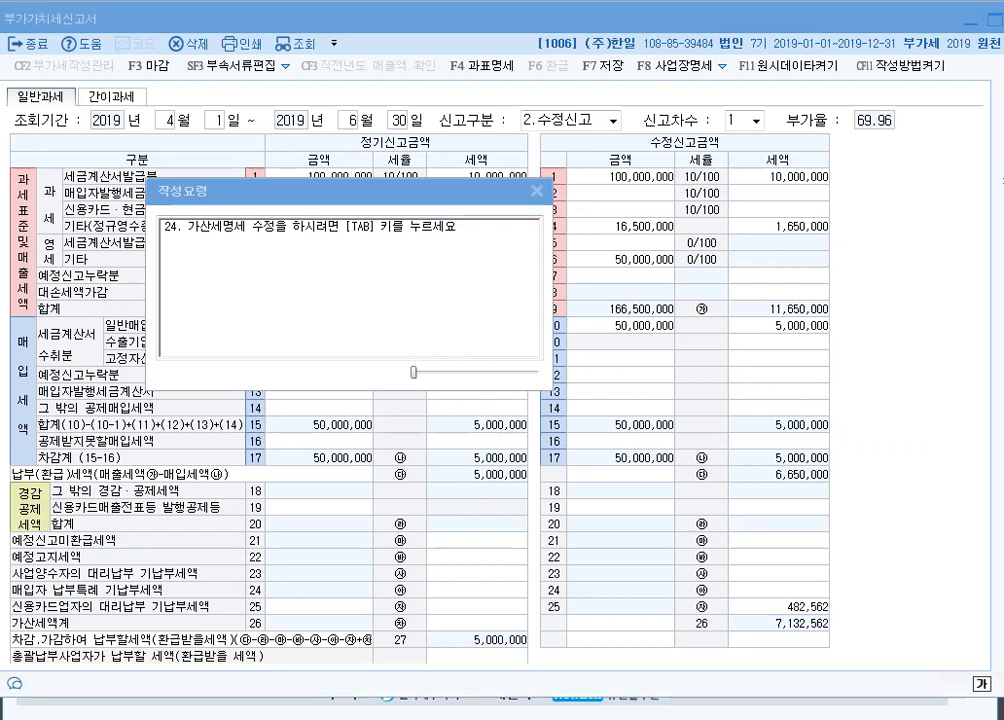
left_click(537, 191)
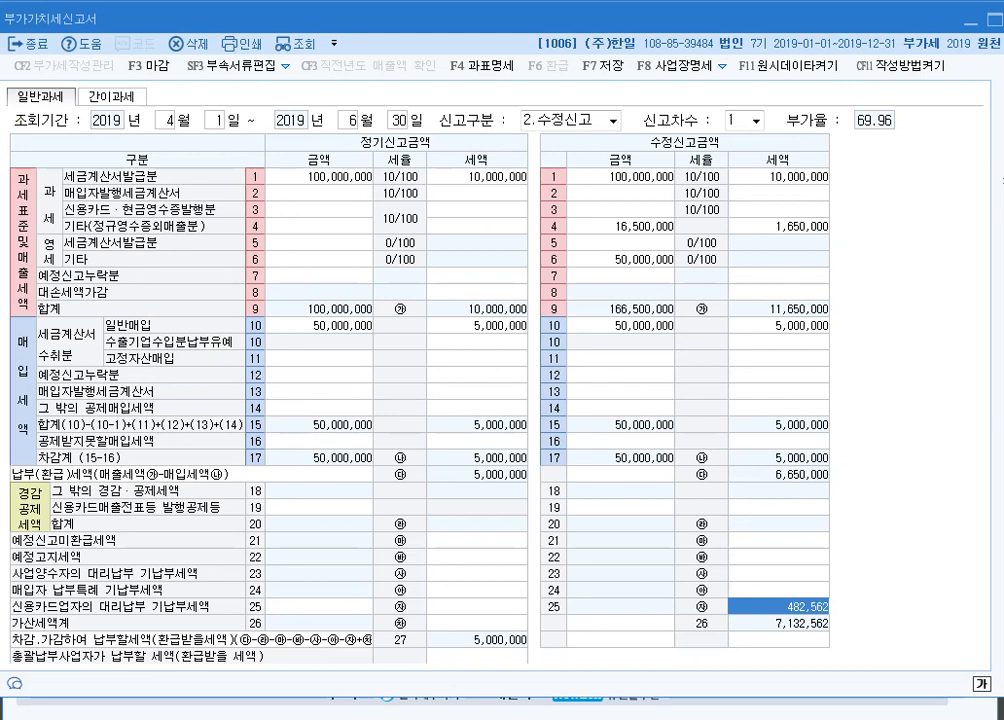
Review the amended return's 과세표준명세, including the line 28 code and amount, and close it without editing.
key("F4")
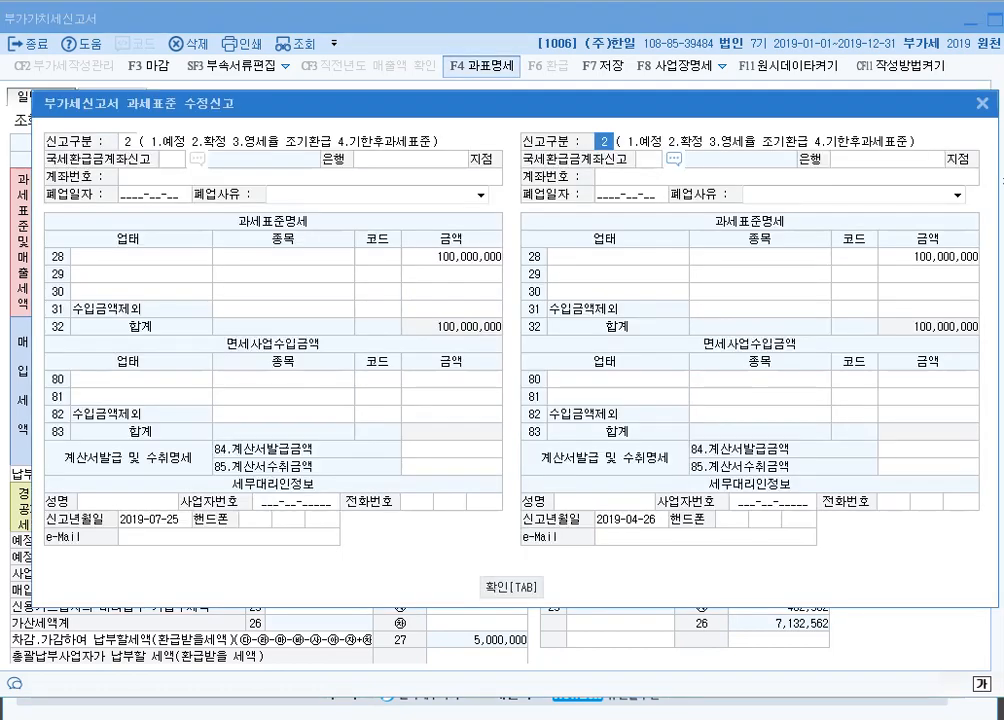
left_click_drag(515, 104, 506, 84)
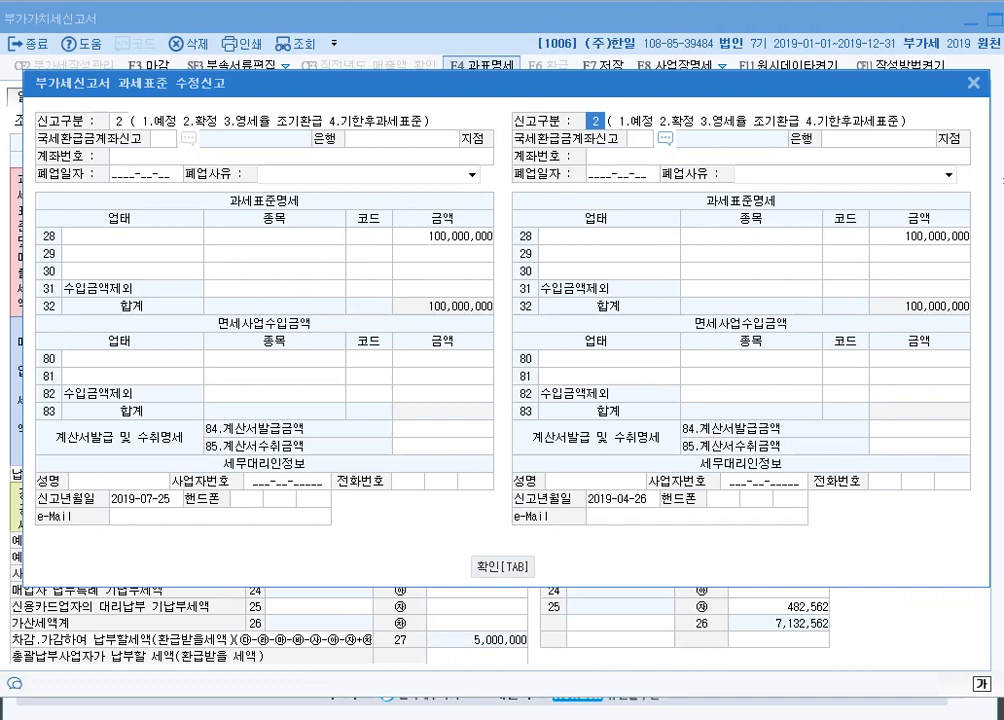
left_click(845, 236)
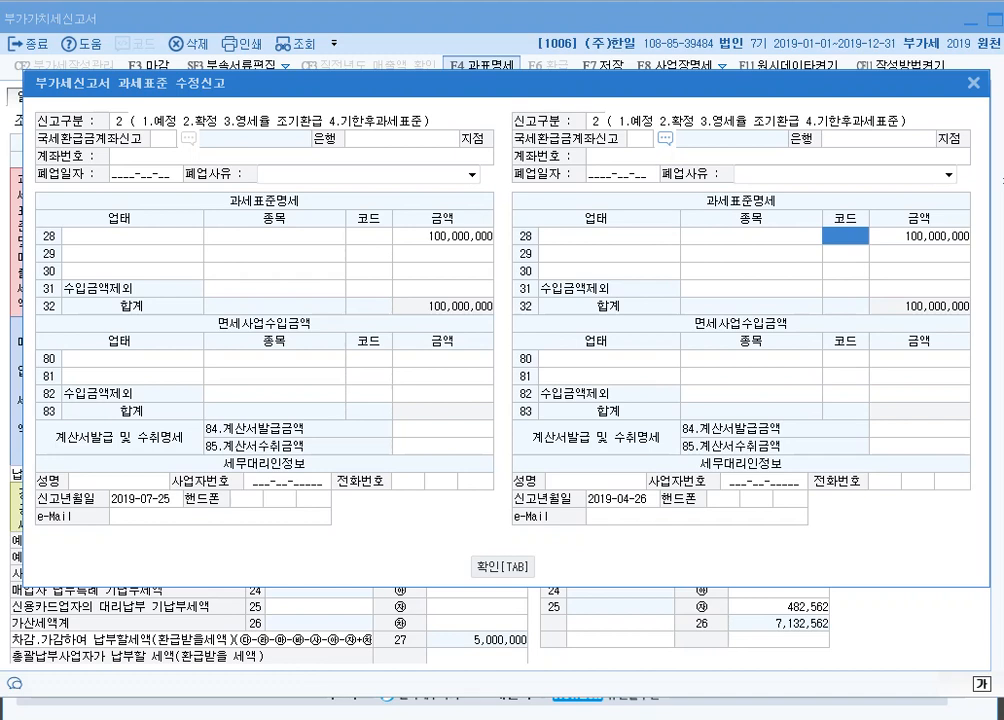
key("F2")
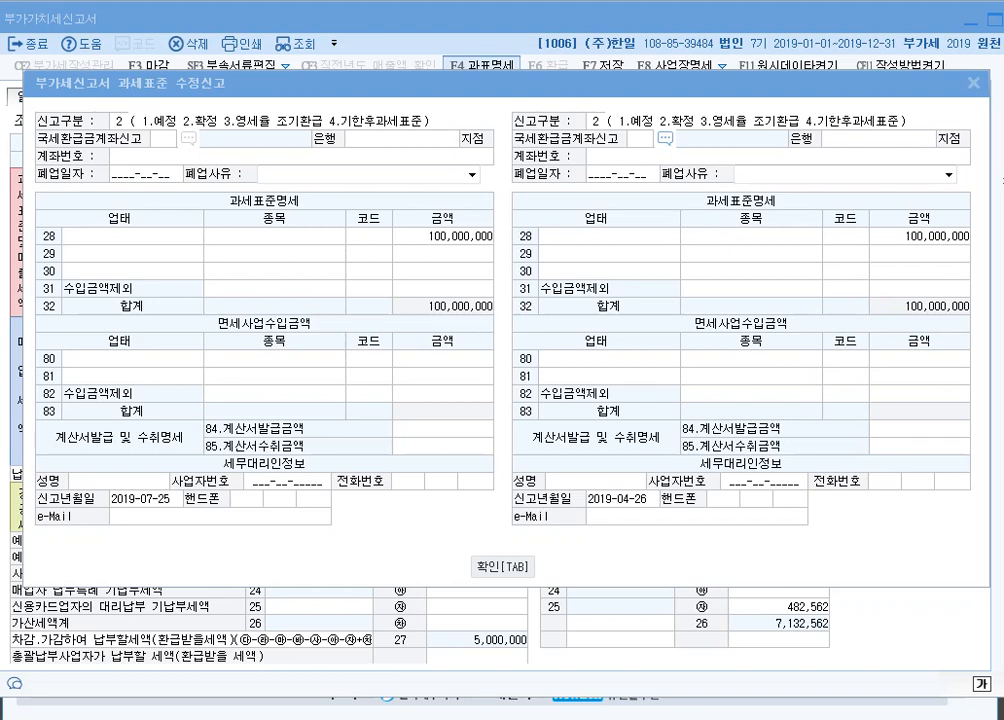
left_click(973, 83)
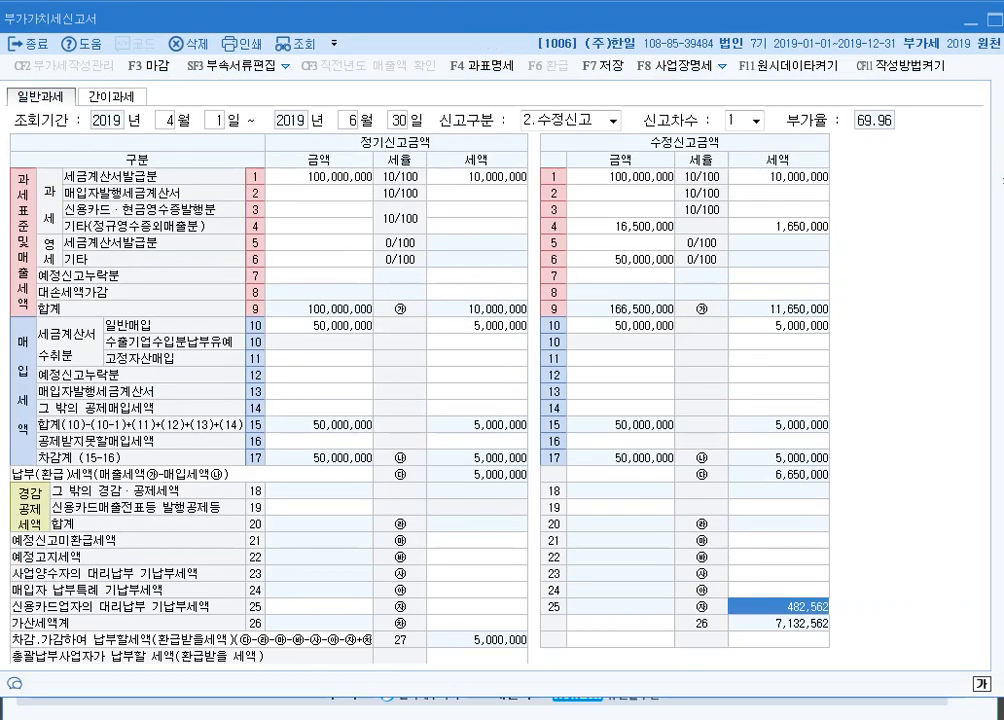